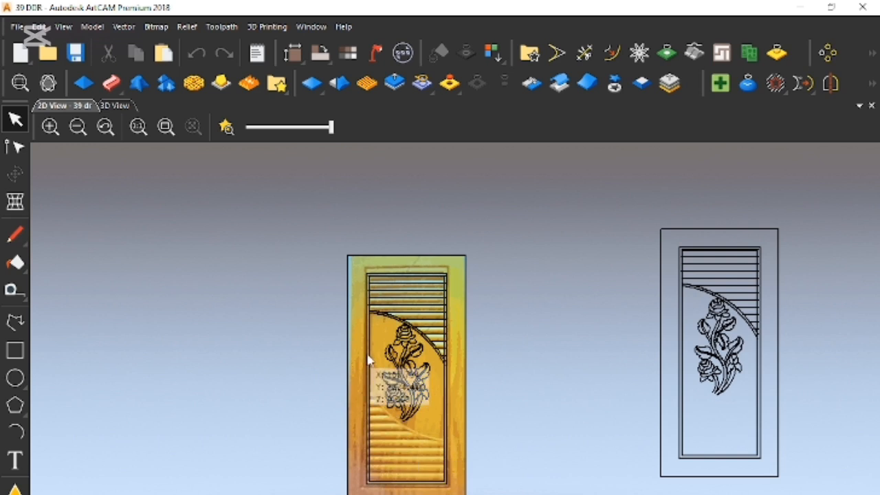
- Reduce the model resolution to 2212 x 4656 pixels and accept the irreversible adjustment
scroll(431, 319, "up", 3)
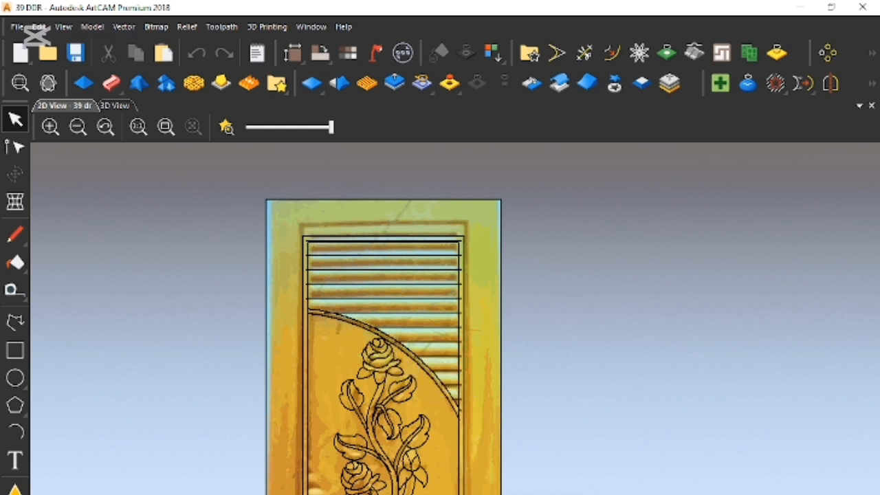
scroll(367, 349, "down", 4)
scroll(449, 408, "up", 2)
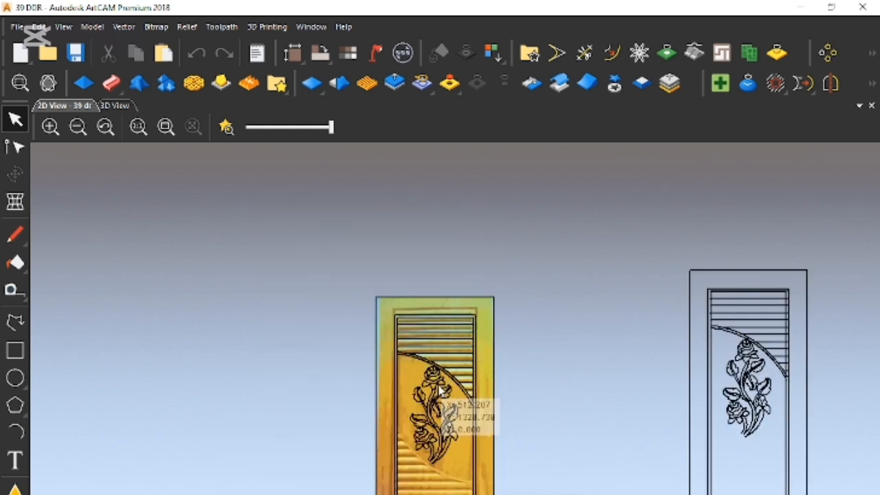
left_click(93, 28)
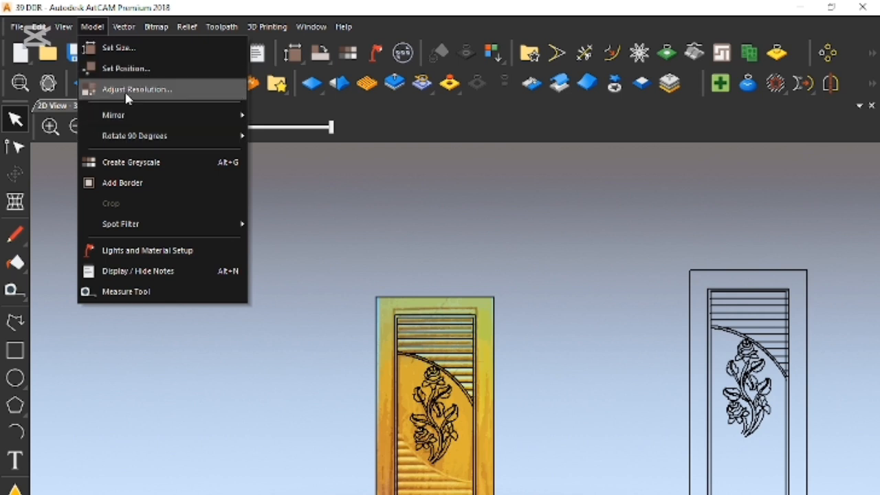
left_click(124, 90)
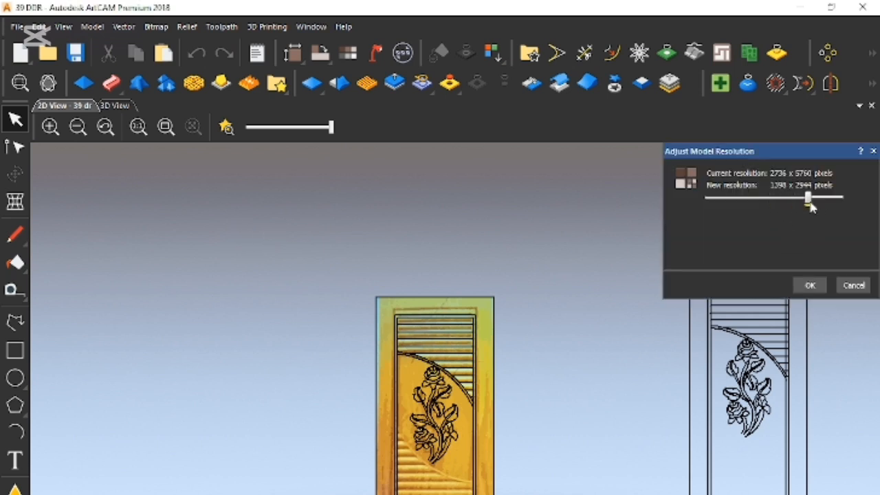
left_click(811, 286)
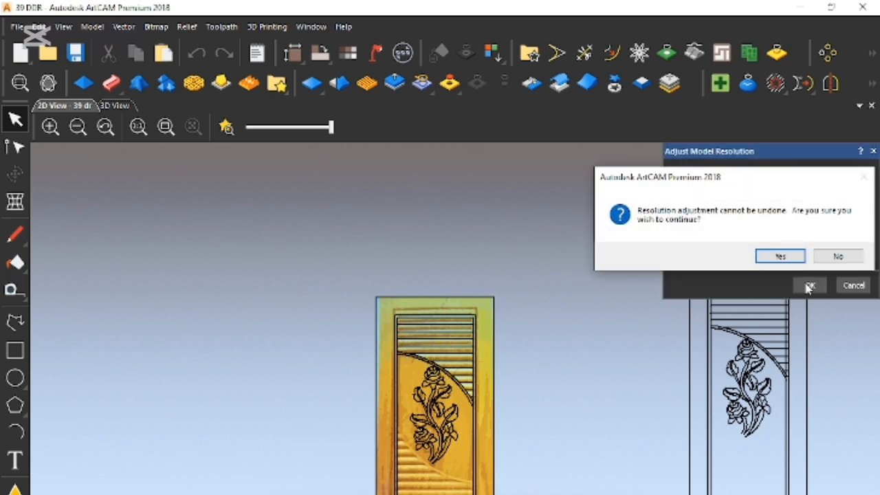
left_click(780, 256)
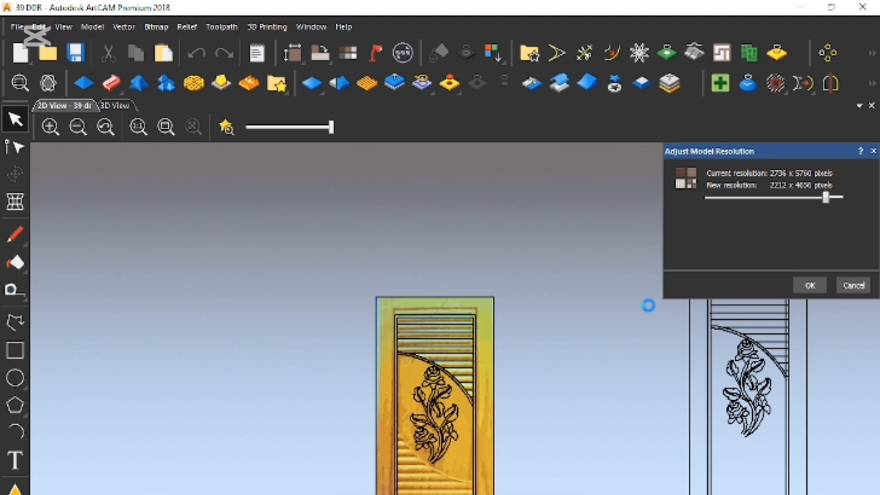
- Examine how the rose, arc and louvre vectors are traced over the door image
scroll(650, 308, "up", 2)
scroll(313, 341, "down", 3)
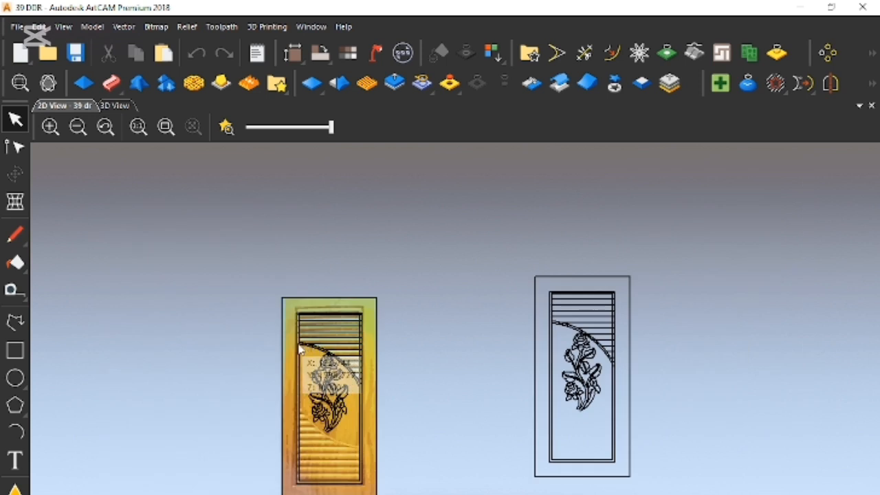
scroll(299, 351, "up", 2)
scroll(354, 405, "up", 2)
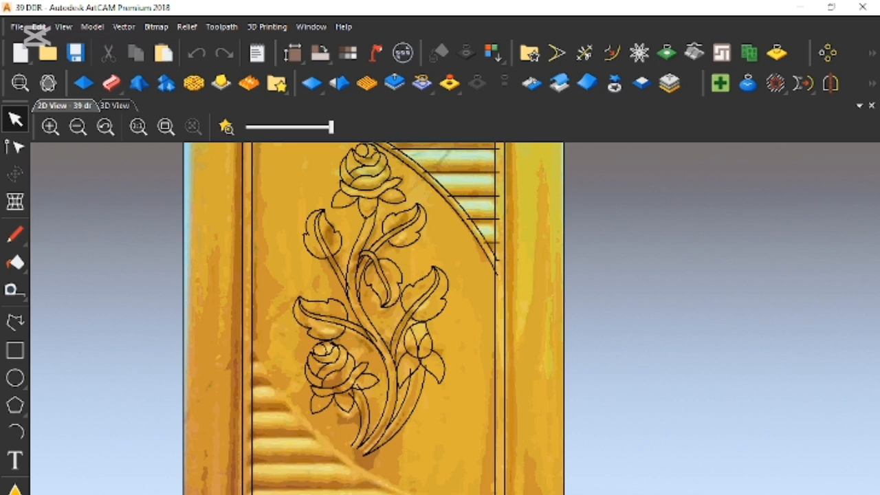
scroll(447, 336, "down", 3)
scroll(431, 311, "up", 3)
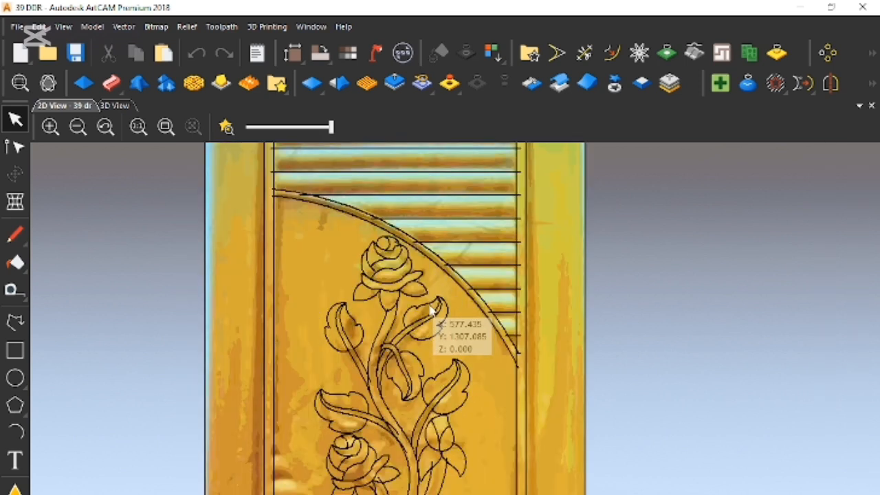
scroll(427, 414, "down", 3)
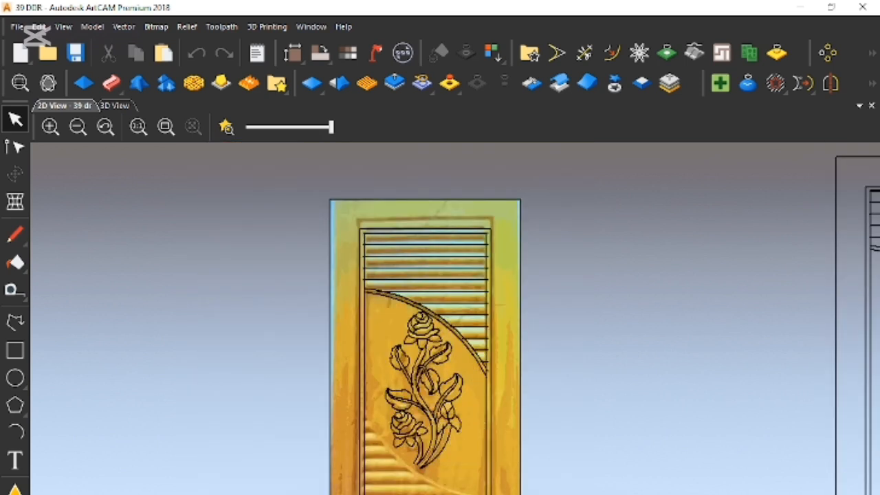
scroll(425, 412, "up", 3)
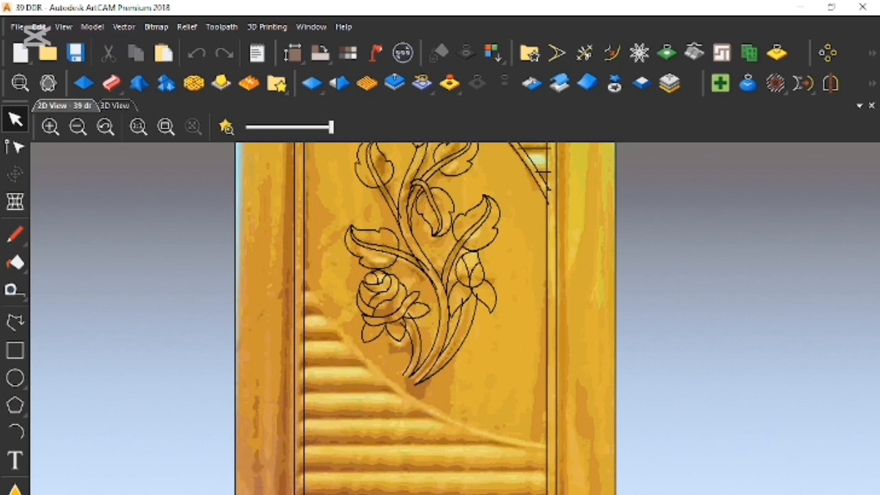
- Select all vectors lying over the door image and move them off it, to the image's left side
scroll(426, 413, "down", 5)
left_click_drag(383, 268, 480, 473)
left_click_drag(452, 408, 321, 393)
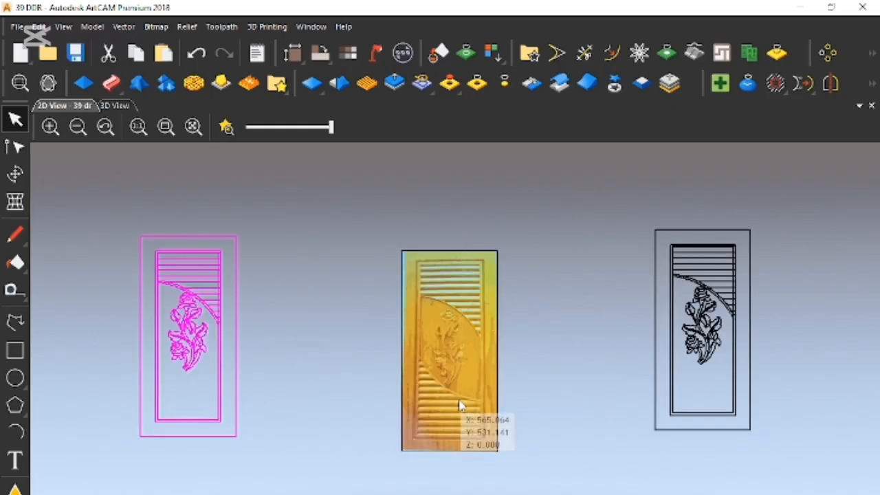
- Examine the louvres, rose carving, curved border and frame corners in the uncovered door image
scroll(463, 417, "up", 6)
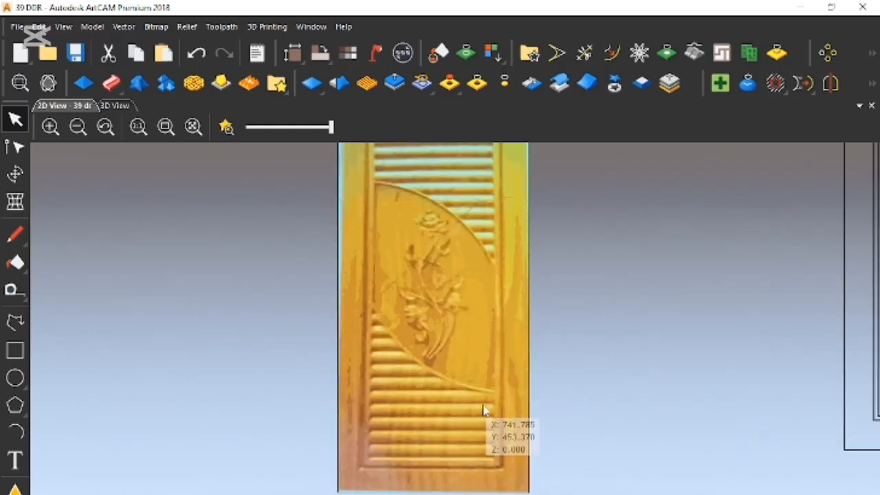
scroll(512, 444, "down", 2)
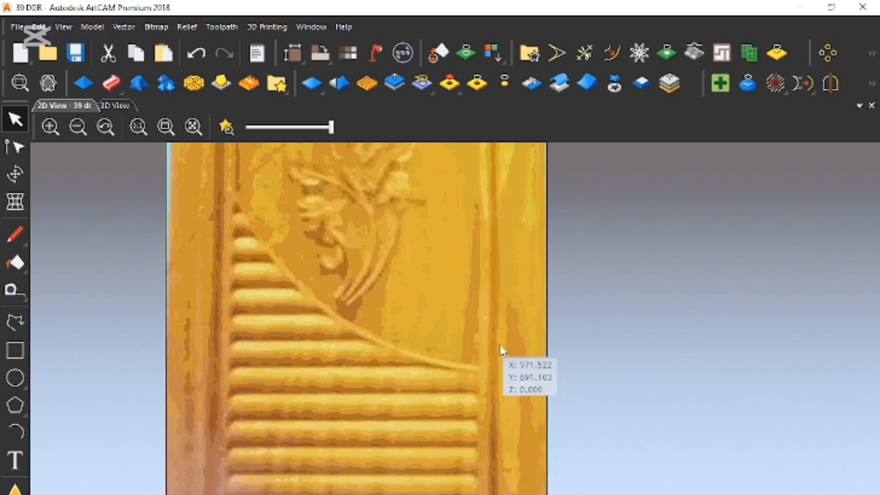
scroll(493, 337, "down", 4)
scroll(432, 250, "up", 2)
scroll(447, 267, "up", 2)
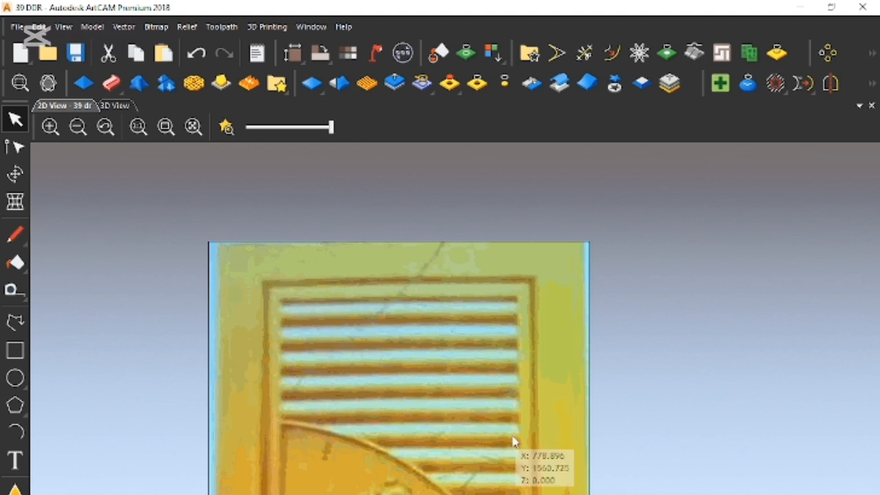
scroll(515, 444, "down", 3)
scroll(471, 464, "up", 2)
scroll(477, 478, "up", 3)
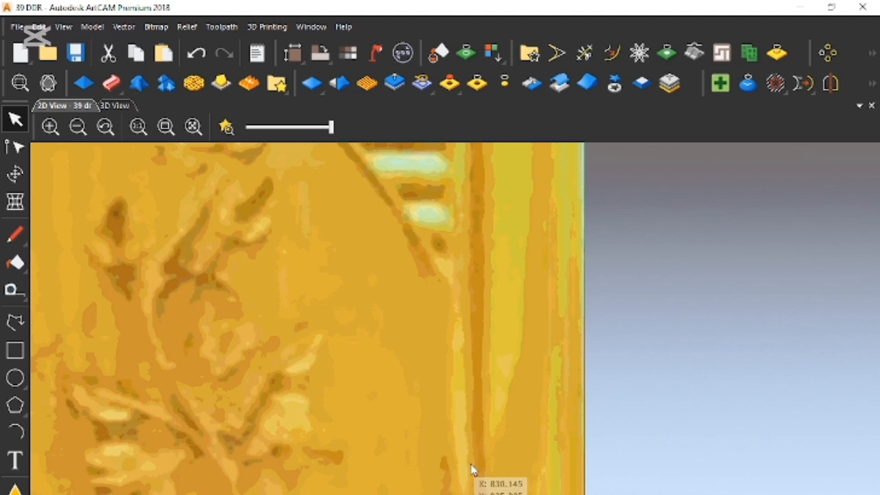
scroll(466, 461, "down", 3)
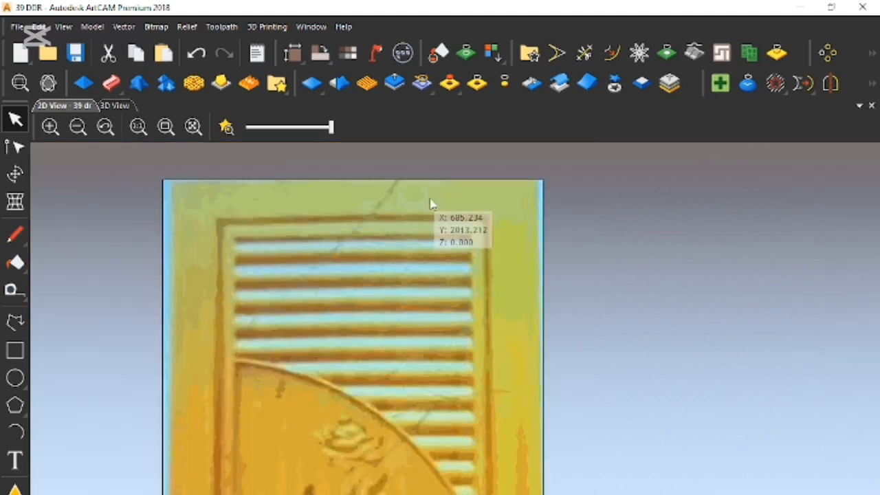
scroll(432, 203, "up", 2)
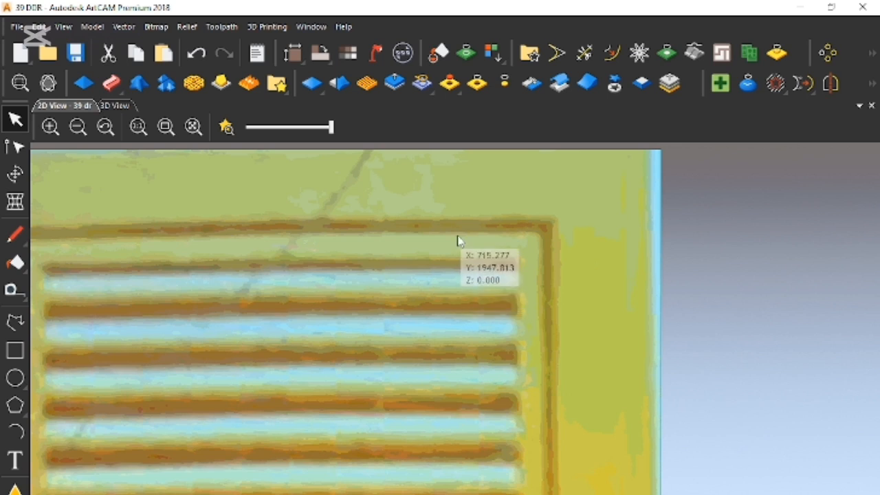
scroll(474, 317, "down", 2)
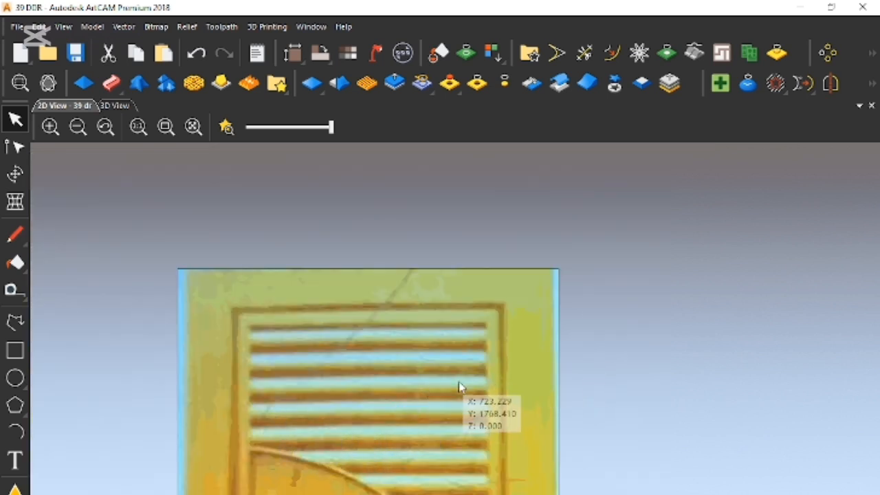
scroll(458, 385, "up", 2)
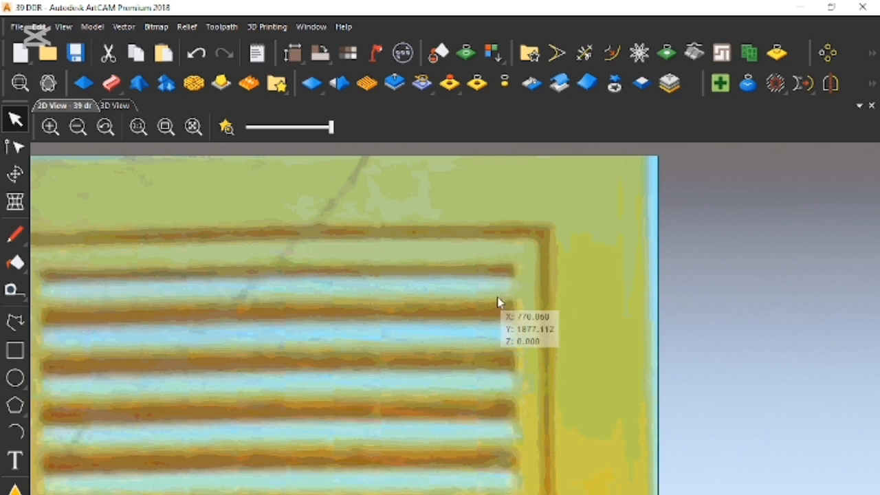
scroll(499, 320, "down", 3)
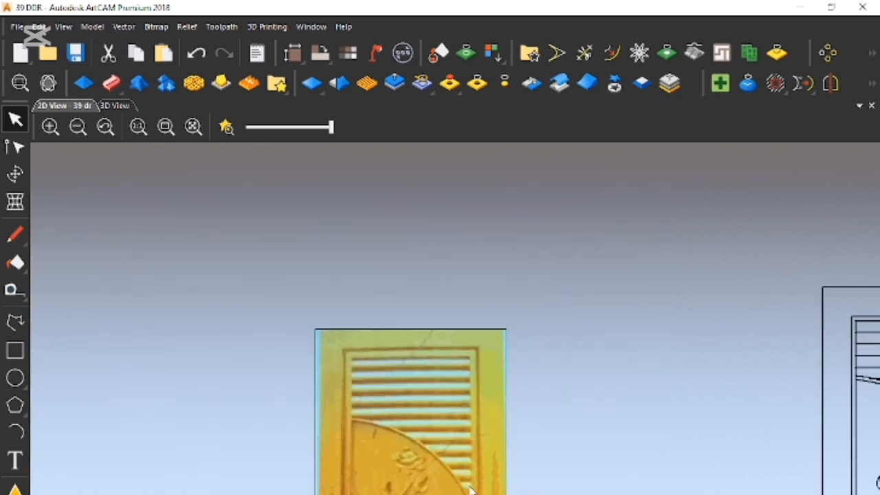
scroll(470, 488, "down", 2)
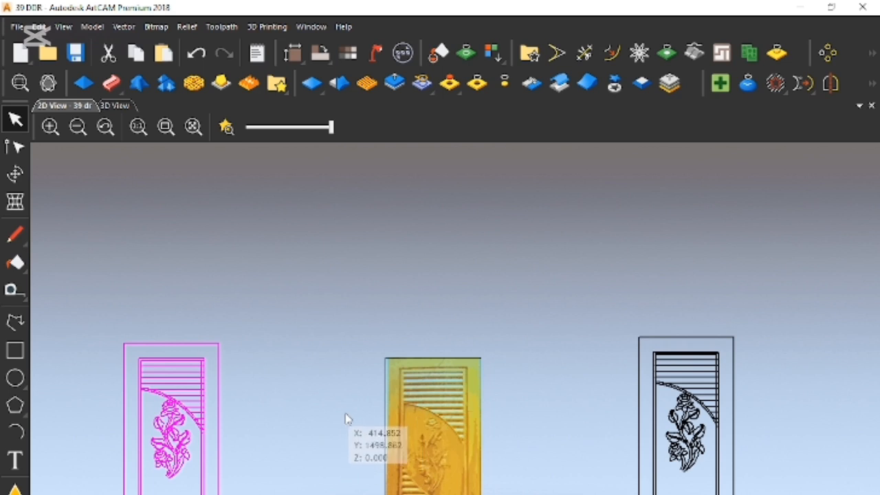
scroll(403, 391, "up", 4)
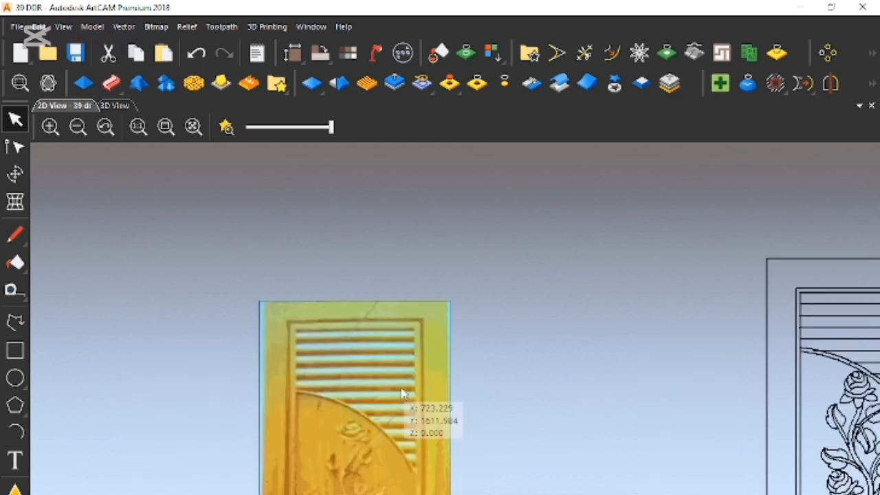
scroll(429, 335, "up", 2)
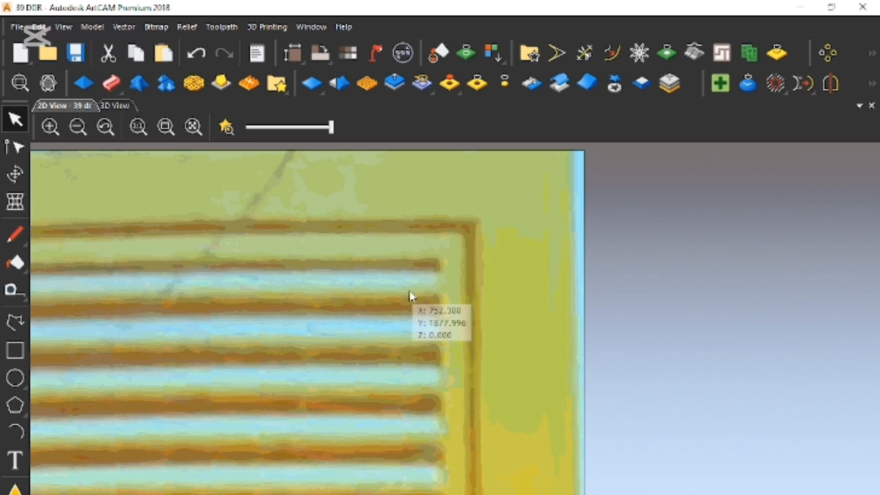
- Undo the move of the door vectors
key("ctrl+z")
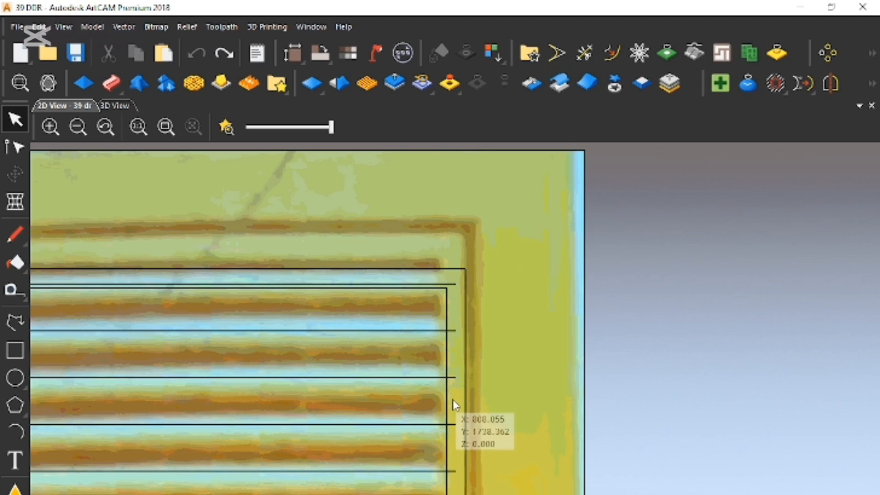
scroll(452, 398, "up", 2)
scroll(403, 393, "down", 2)
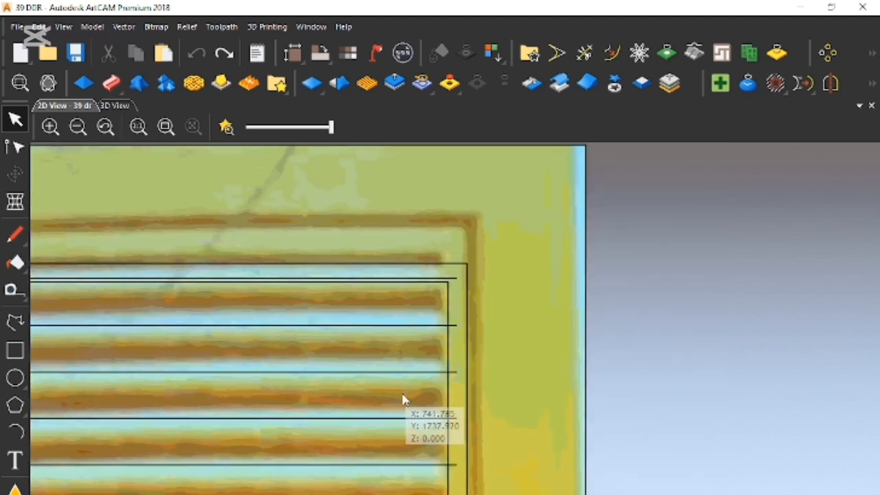
- Examine where the right ends of the horizontal louvre lines cross the inner frame rectangle
scroll(453, 406, "up", 2)
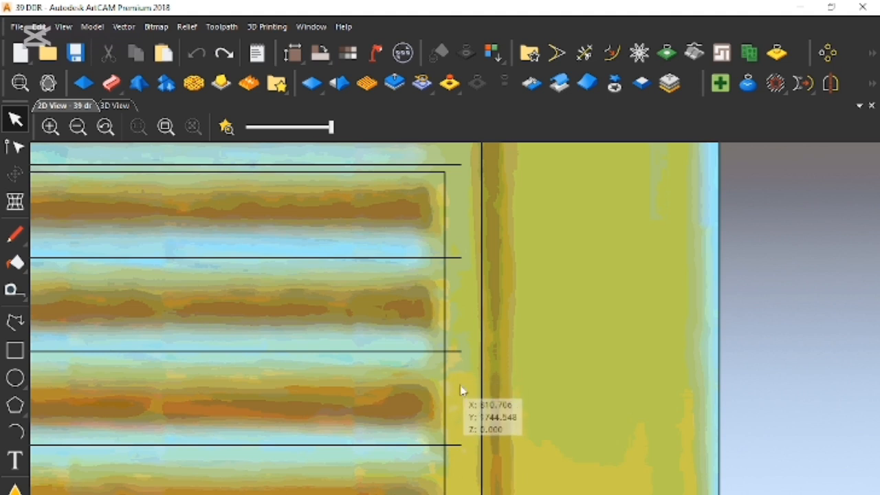
left_click(458, 352)
left_click(354, 446, "shift")
left_click(472, 399)
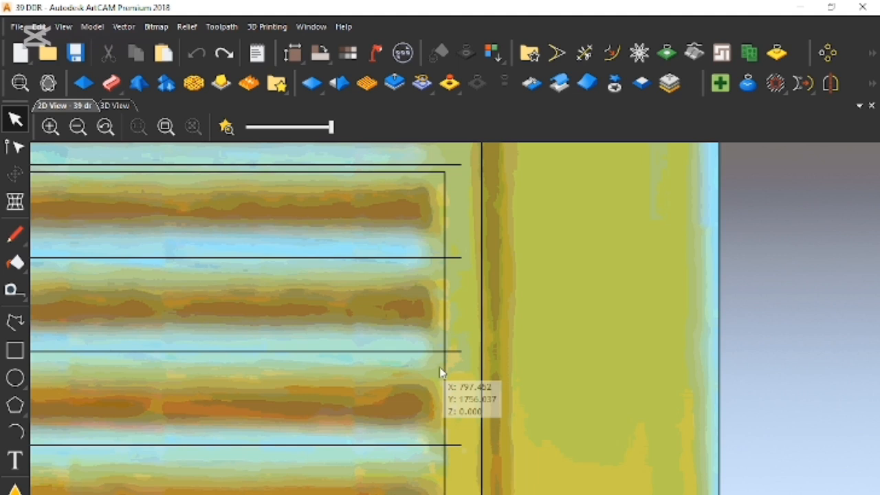
scroll(441, 375, "down", 5)
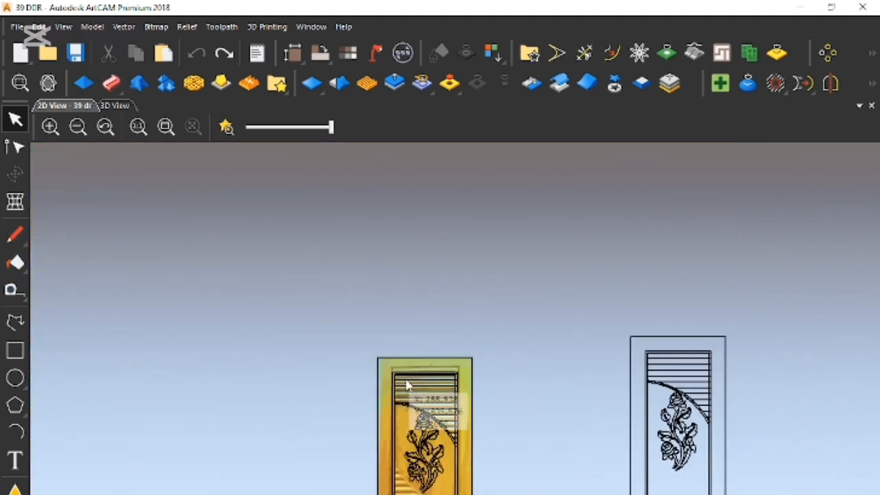
- Fade the door reference image to about half strength behind the vectors
scroll(411, 385, "up", 2)
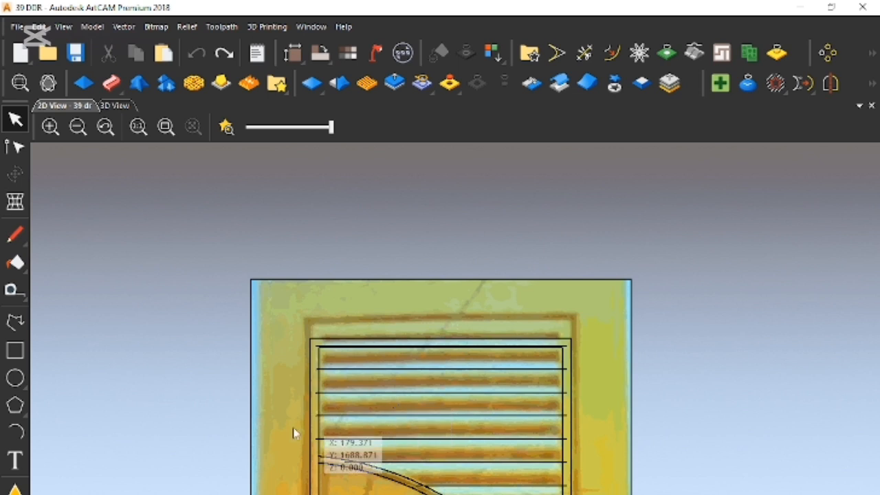
left_click_drag(331, 128, 291, 128)
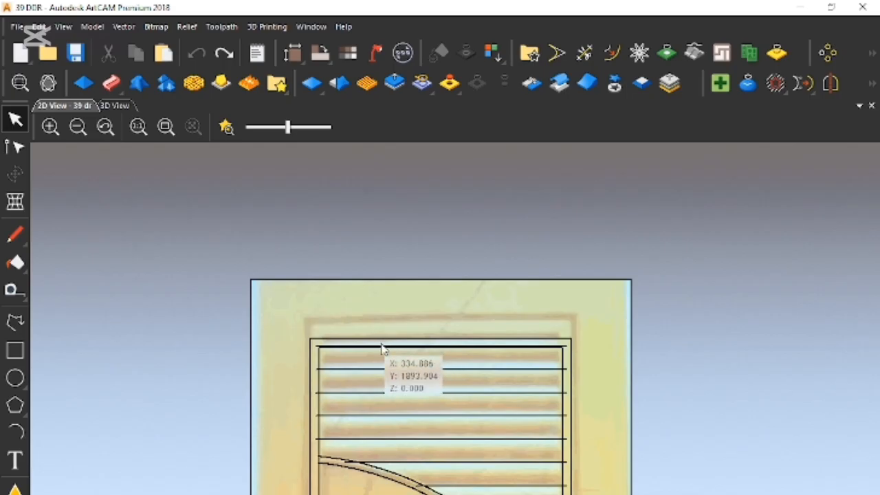
scroll(383, 357, "up", 2)
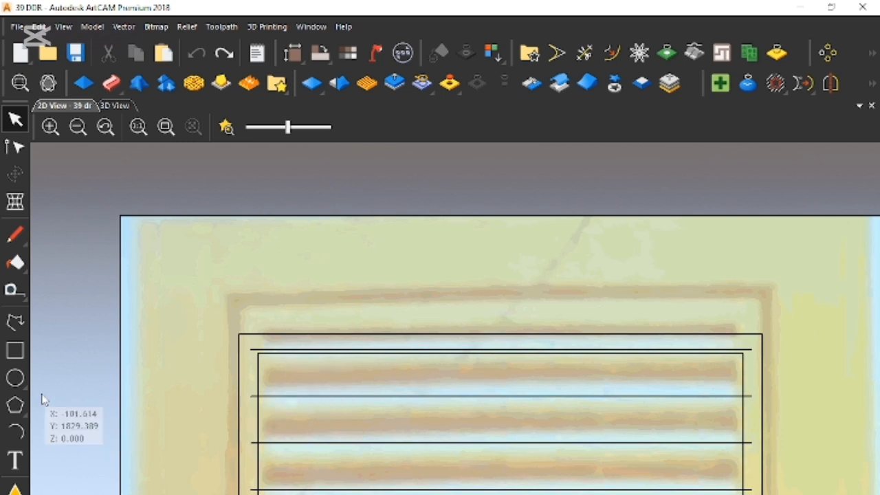
- Draw a shallow upward-bulging arc about 125 mm wide above the louvre frame, using start, end and a point on the arc
left_click(16, 432)
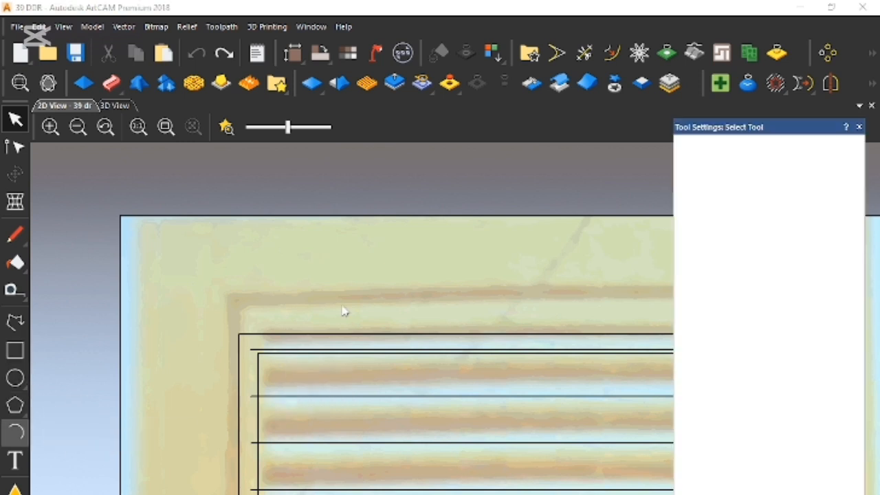
left_click(289, 272)
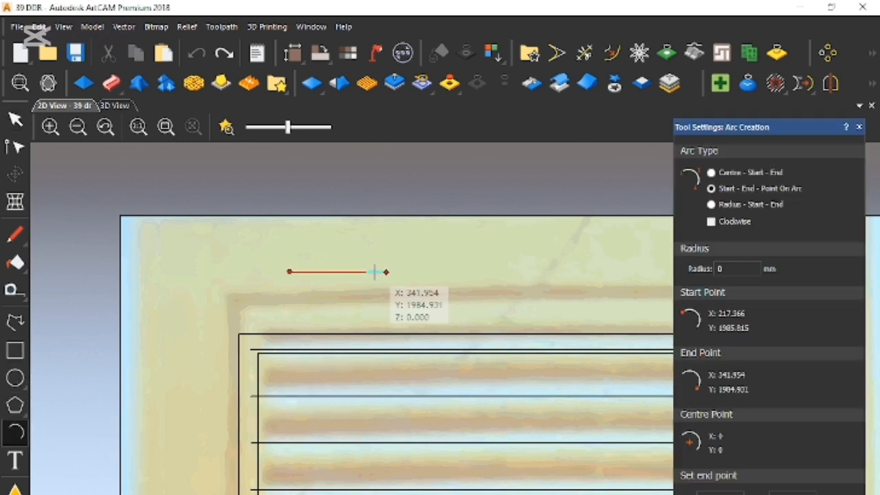
left_click(385, 271)
left_click(360, 256)
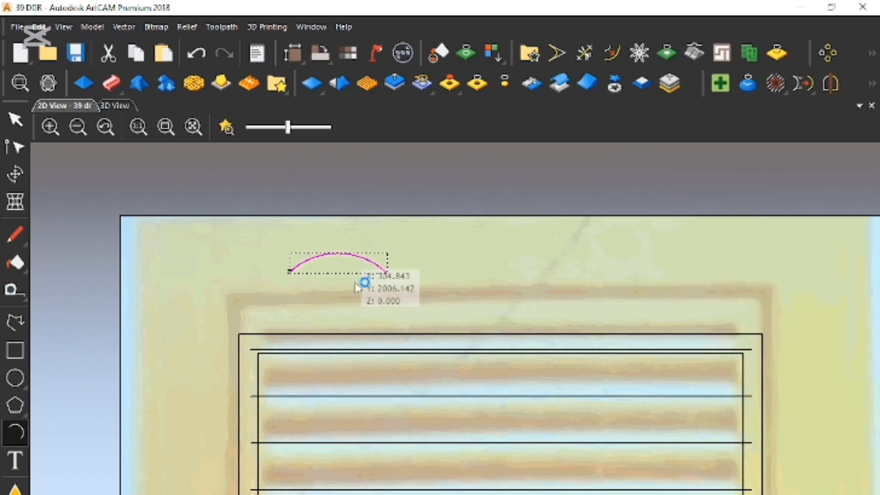
- Examine the profile arc and its position above the louvre frame
key("Escape")
scroll(306, 281, "up", 2)
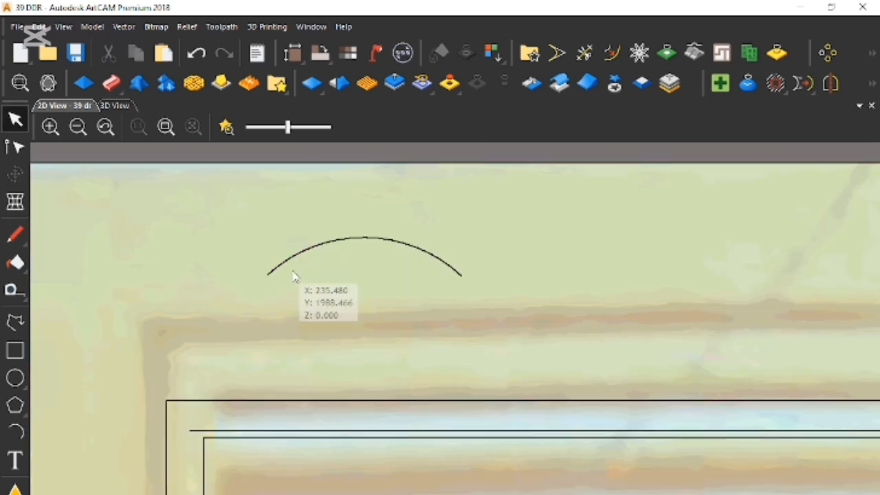
left_click(281, 269)
scroll(416, 306, "down", 3)
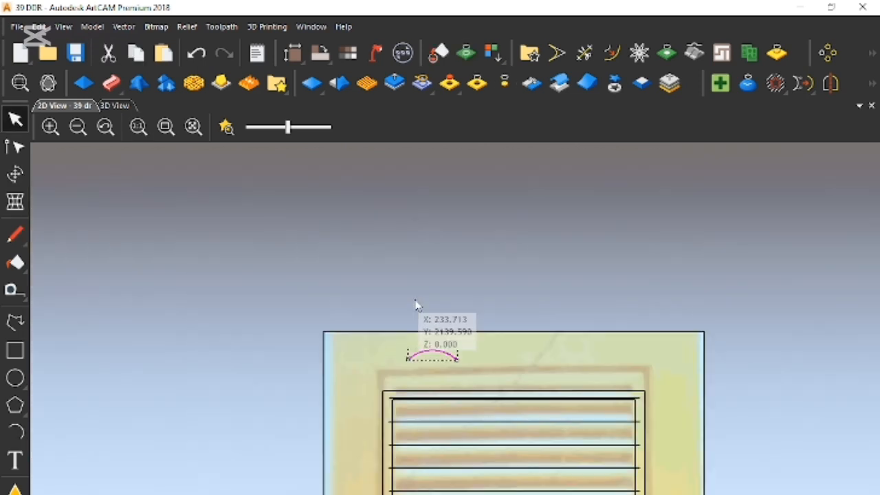
key("Escape")
scroll(516, 389, "up", 2)
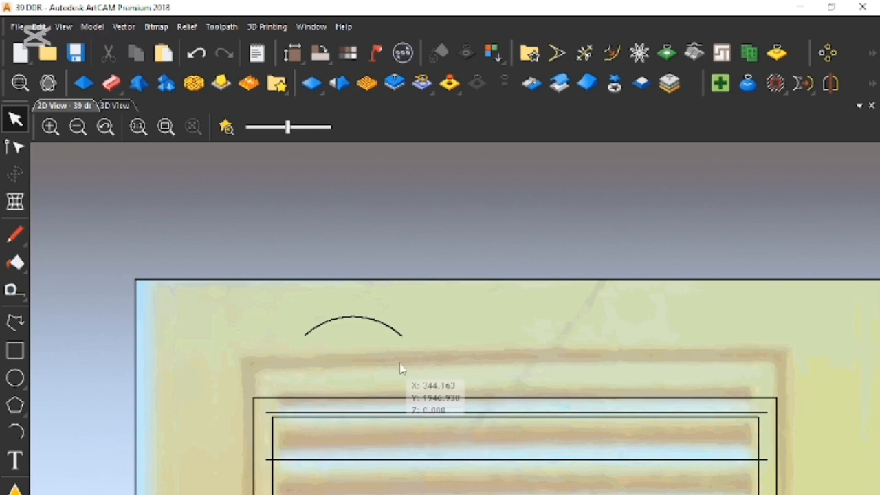
left_click(395, 332)
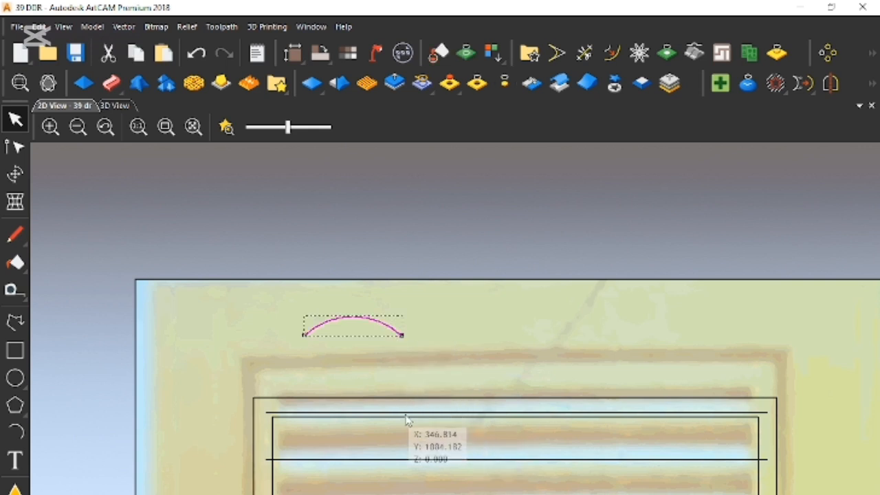
left_click(472, 340)
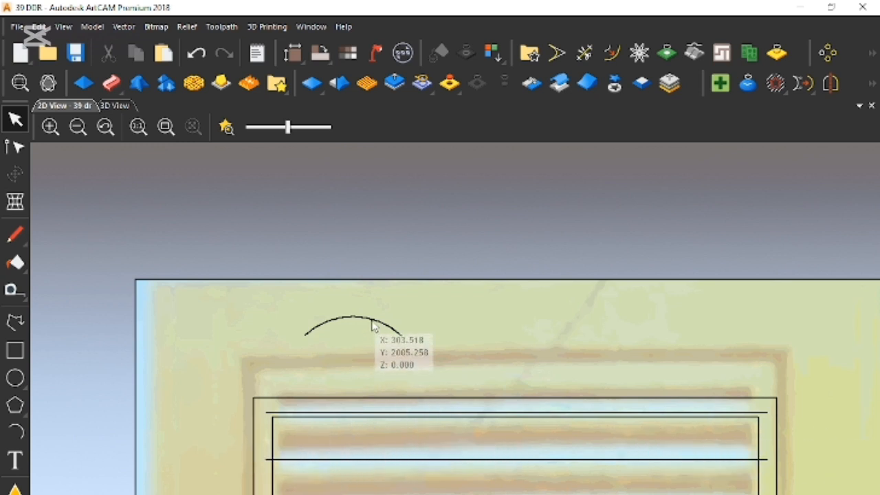
left_click(372, 321)
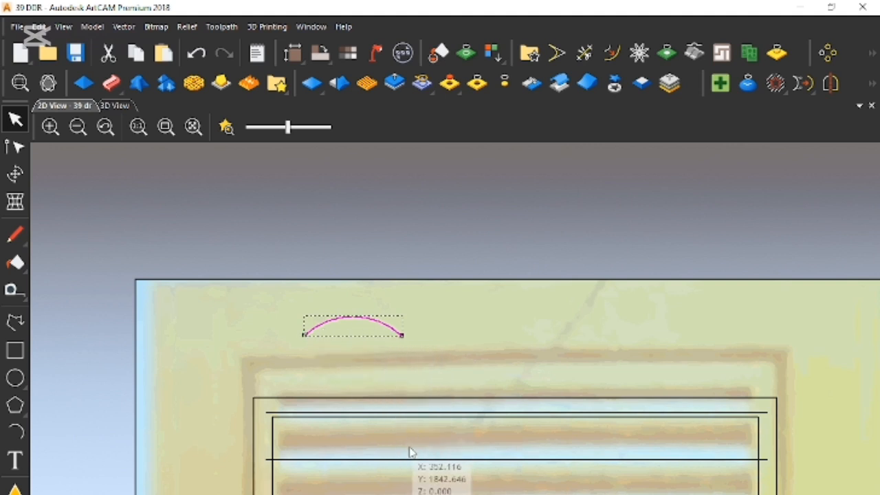
left_click(448, 345)
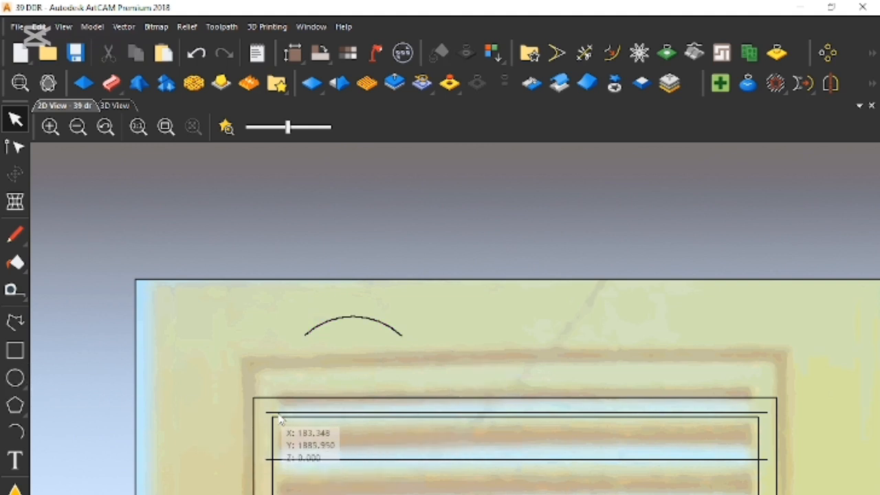
left_click(278, 414)
left_click(319, 483)
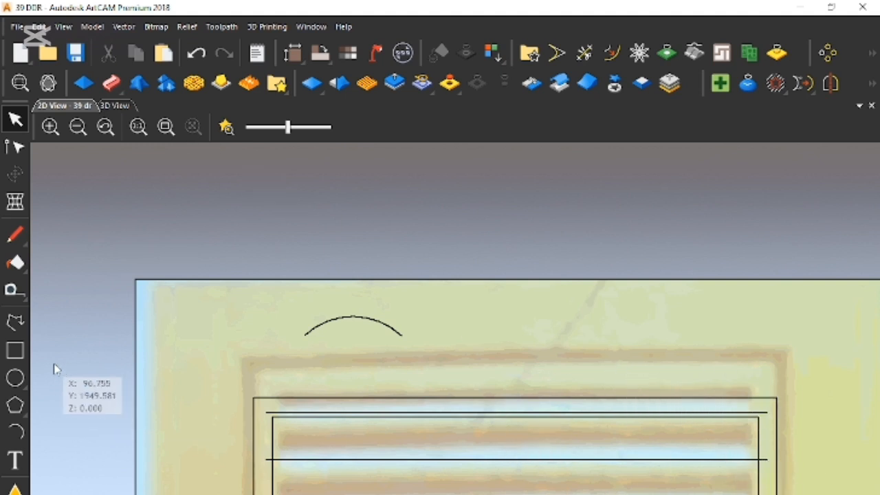
- Draw a rectangle about 82 mm wide and 33 mm high beside the arc and remove its bottom span
left_click(15, 352)
left_click_drag(438, 325, 503, 348)
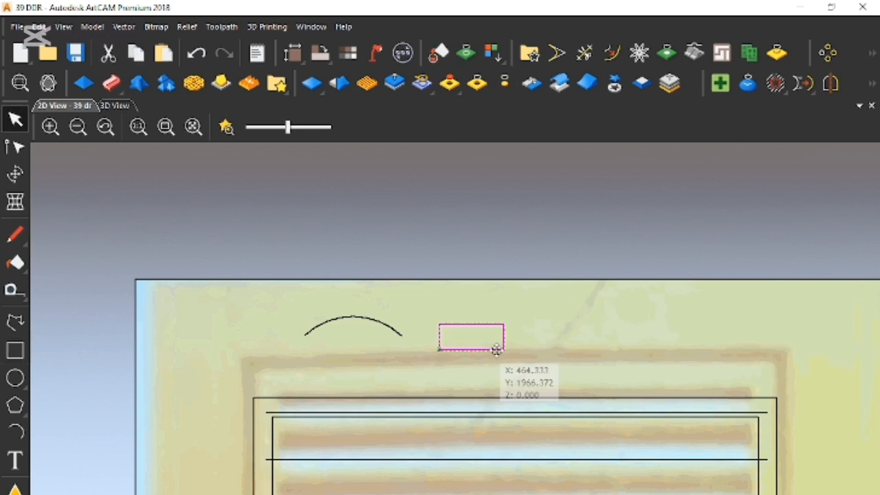
left_click(492, 350)
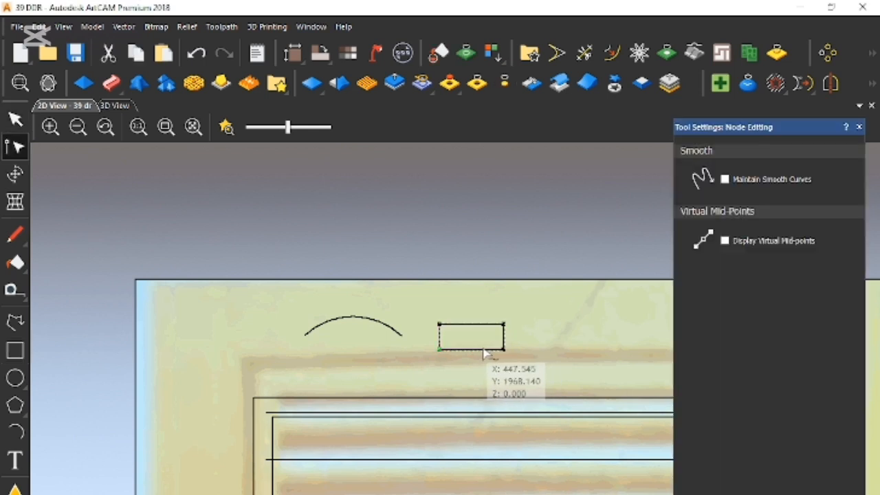
scroll(482, 340, "down", 2)
scroll(474, 361, "up", 4)
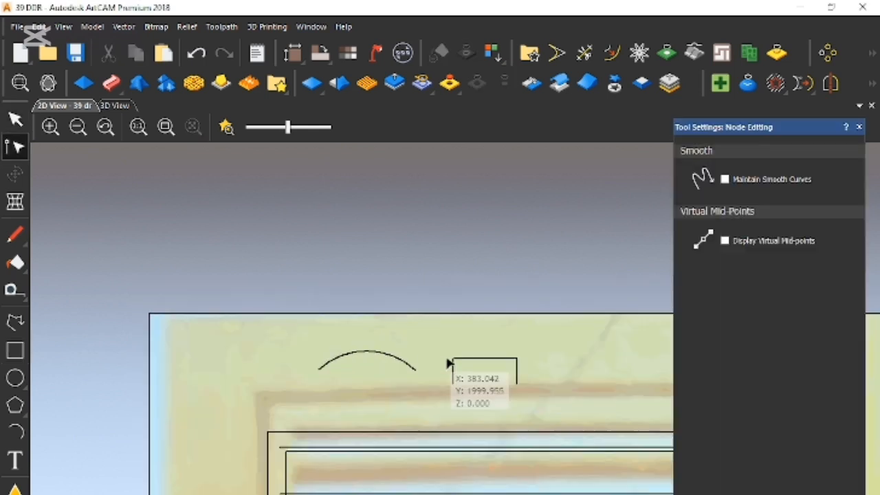
- Round the open rectangle's upper-left corner by cutting both adjoining sides, joining them with a smooth curve and removing the leftover corner
scroll(440, 366, "up", 2)
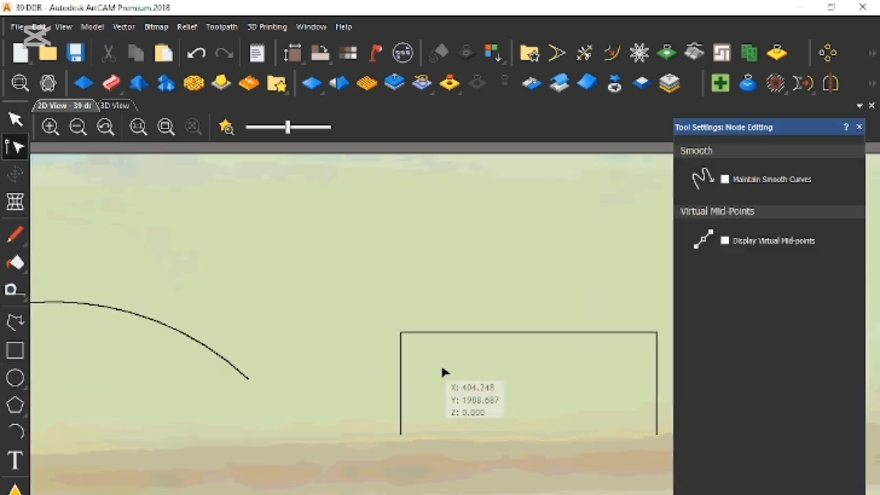
left_click(402, 378)
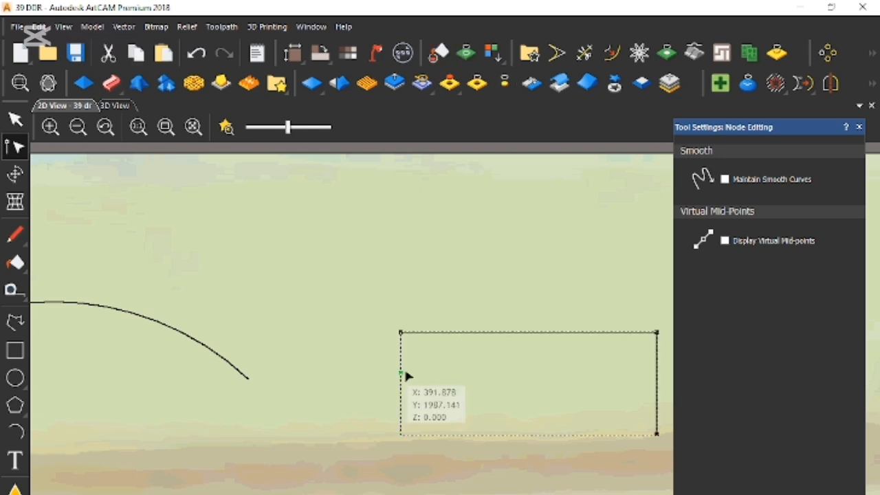
left_click(444, 334)
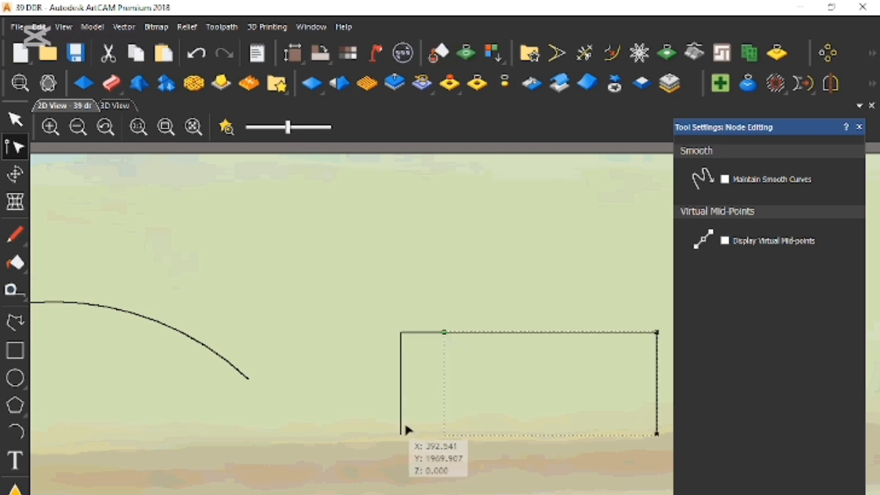
right_click(434, 421)
mouse_move(522, 298)
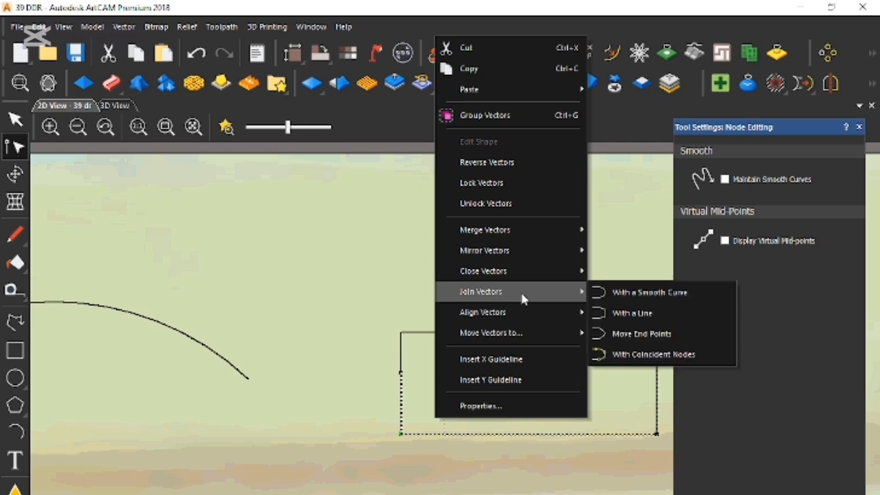
left_click(595, 295)
left_click(342, 315)
left_click_drag(357, 286, 468, 389)
right_click(465, 386)
left_click(516, 185)
scroll(600, 372, "down", 1)
scroll(554, 371, "up", 1)
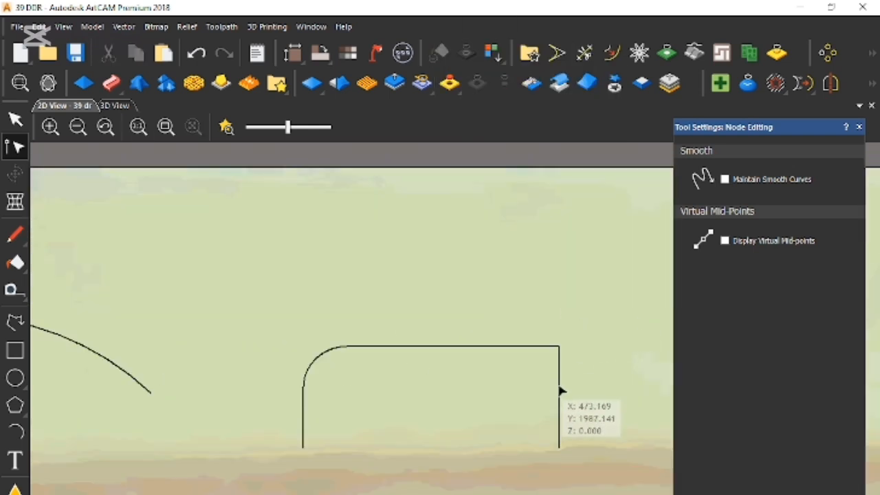
- Round the upper-right corner of the open rectangle in the same way, with a smooth curve replacing the sharp corner piece
left_click(560, 397)
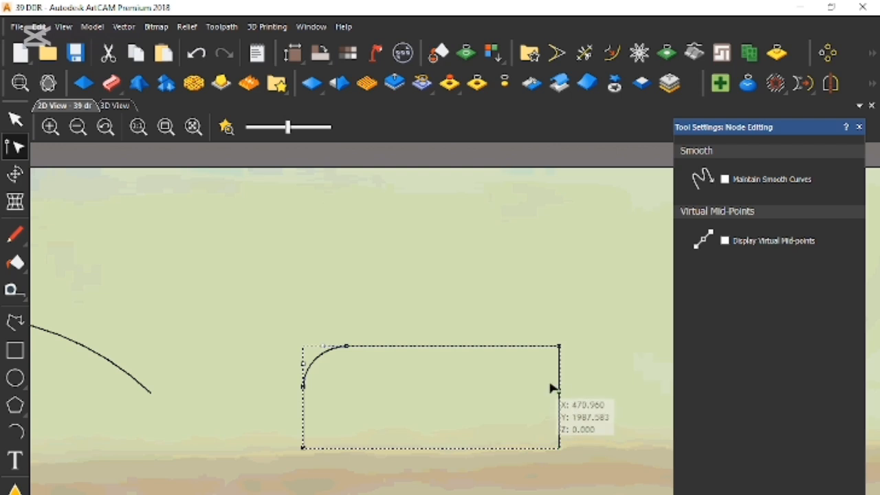
key("c")
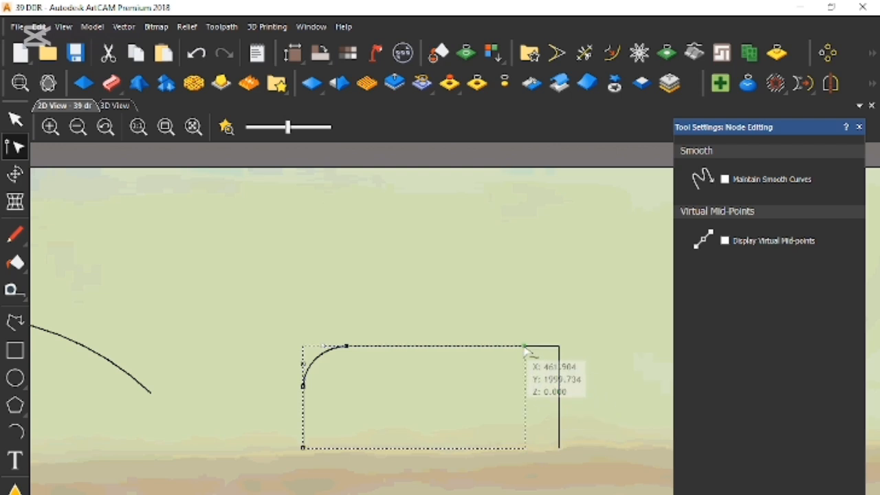
right_click(560, 425)
mouse_move(622, 292)
left_click(768, 289)
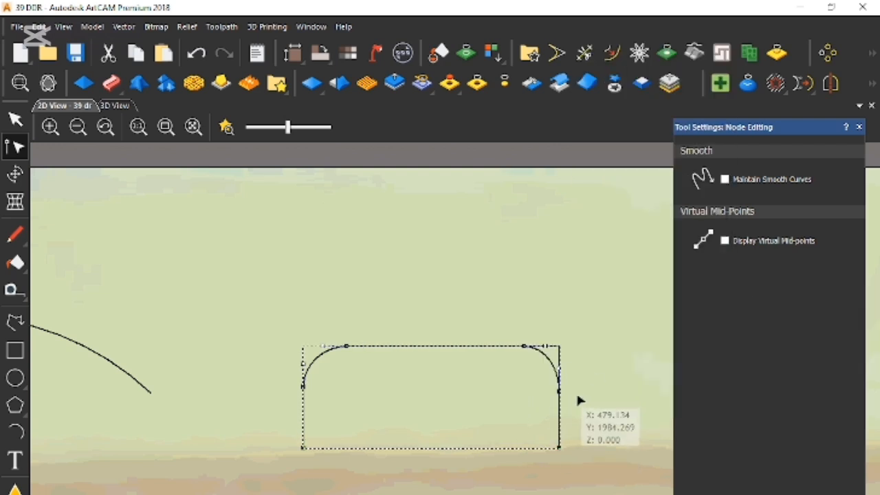
left_click(475, 315)
left_click_drag(458, 301, 649, 439)
right_click(571, 258)
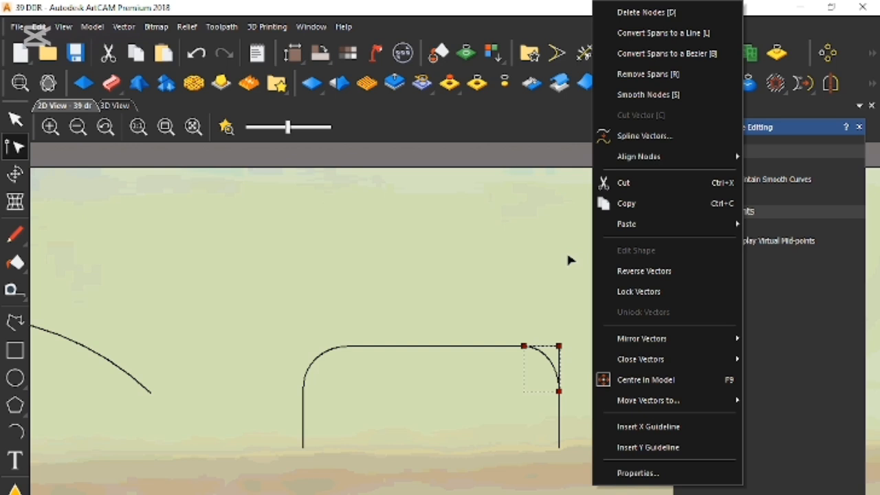
left_click(627, 184)
scroll(481, 429, "down", 1)
key("n")
scroll(486, 446, "up", 1)
scroll(507, 475, "down", 2)
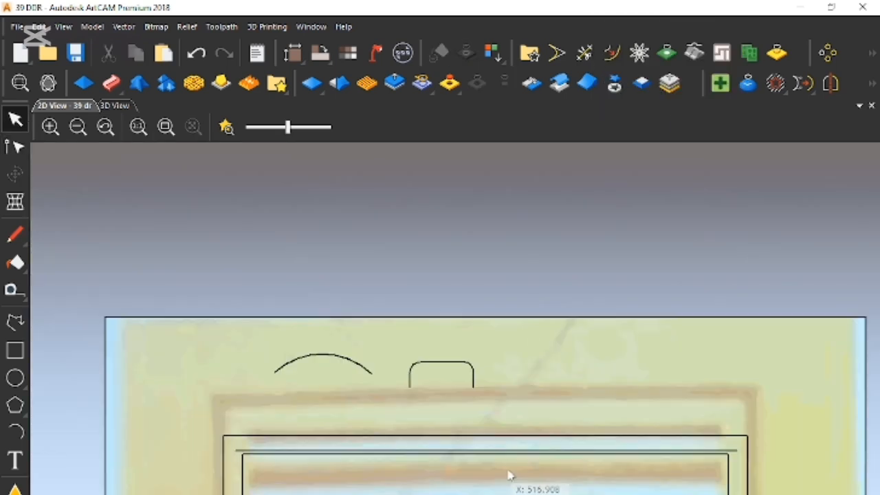
- Measure the gap between the inner and outer frame rectangles and the width of the frame band in the reference image
scroll(562, 485, "down", 2)
scroll(567, 485, "up", 2)
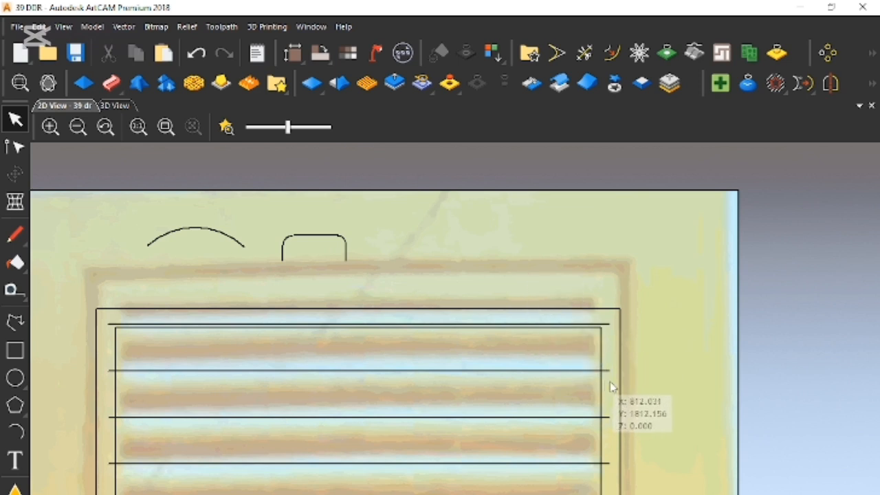
key("m")
left_click(601, 399)
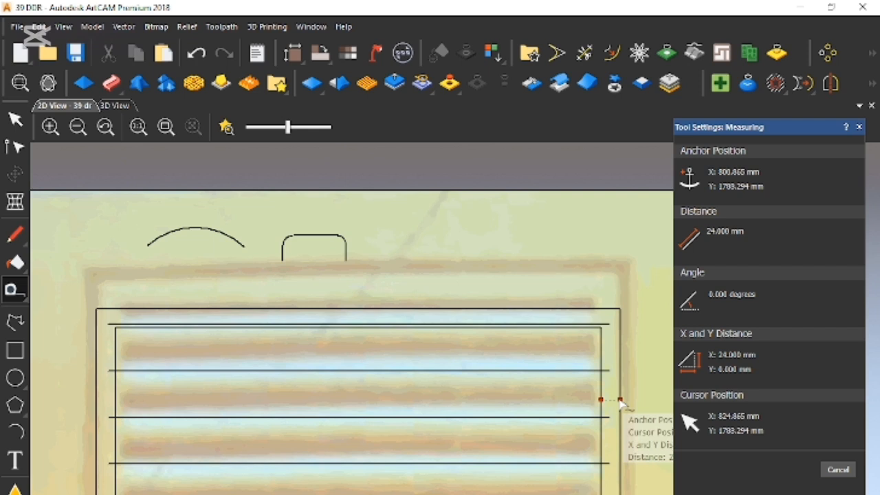
key("Escape")
key("m")
left_click_drag(491, 274, 491, 297)
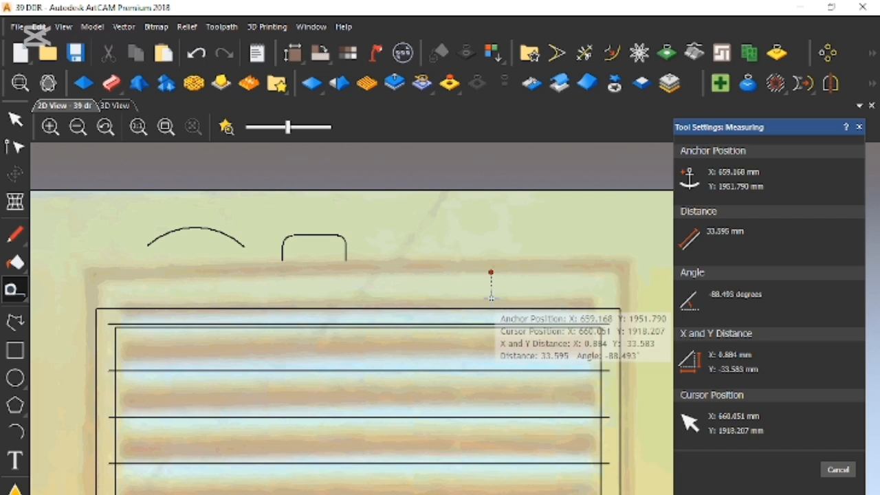
key("Escape")
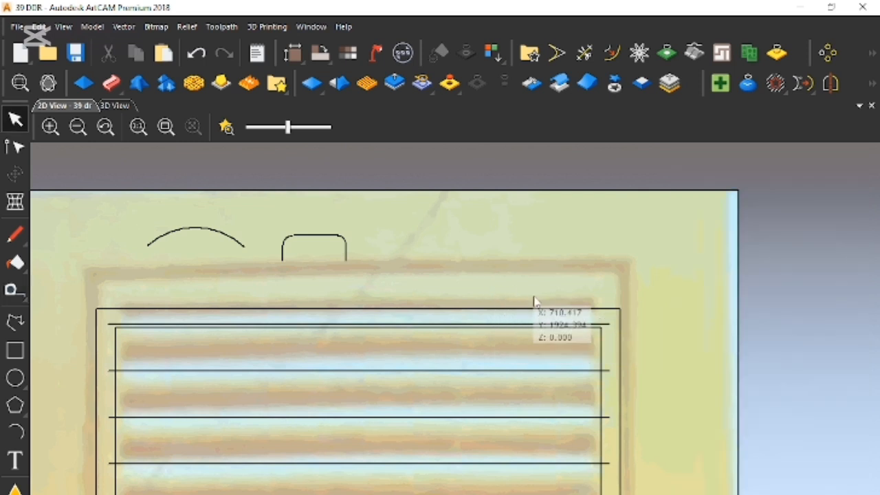
- Cut away the outer frame rectangle around the louvres and rose
scroll(556, 365, "down", 3)
scroll(481, 453, "up", 2)
scroll(483, 454, "down", 2)
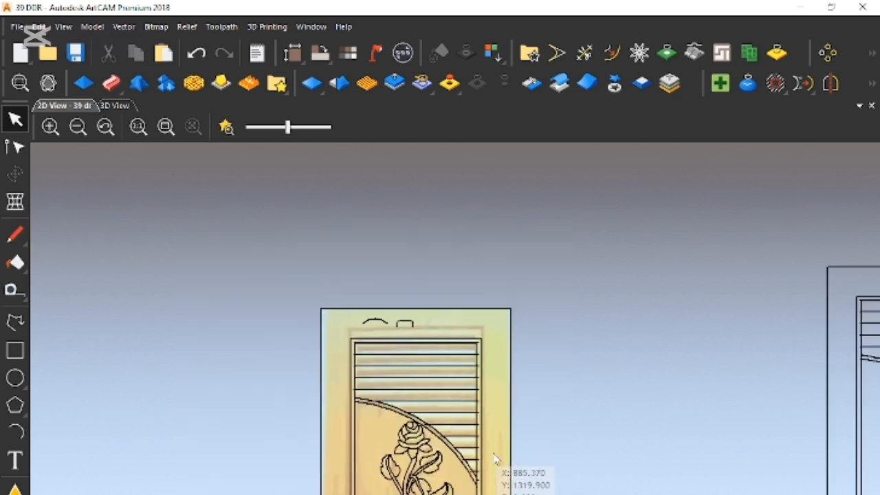
scroll(483, 491, "up", 2)
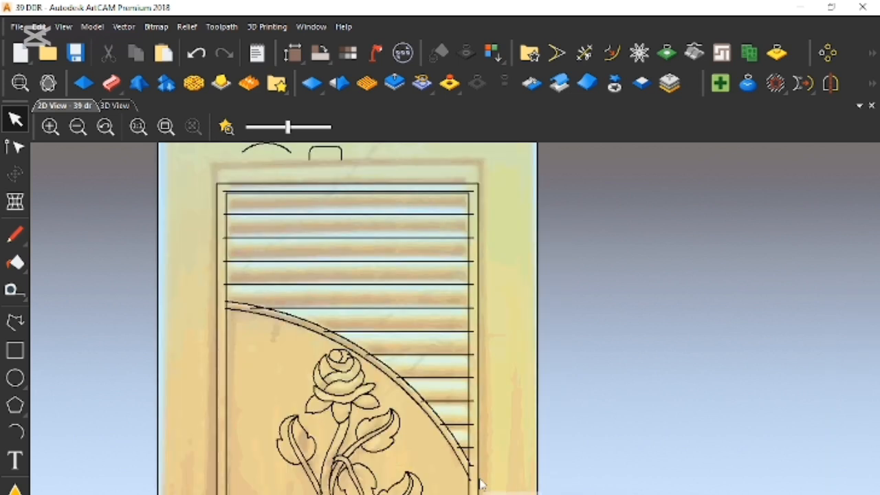
left_click(481, 488)
right_click(507, 453)
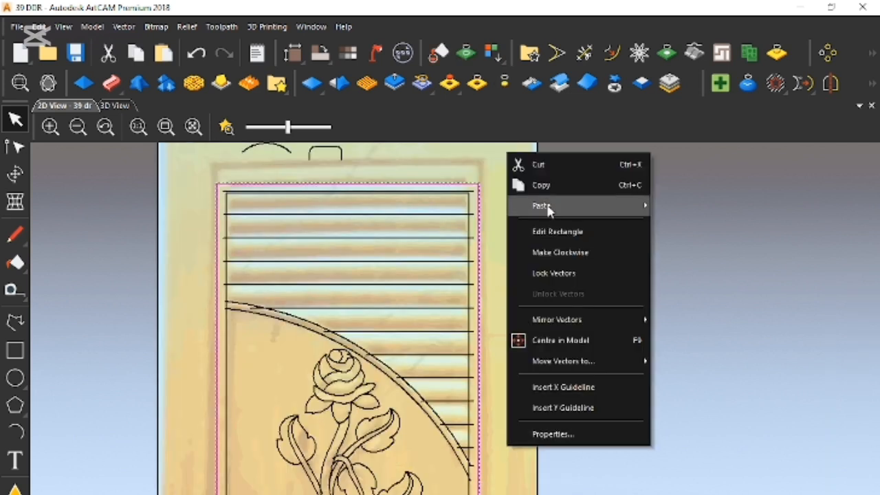
left_click(544, 166)
- Offset the inner frame rectangle 30 mm outwards with sharp corners, keeping the original vector
left_click(470, 363)
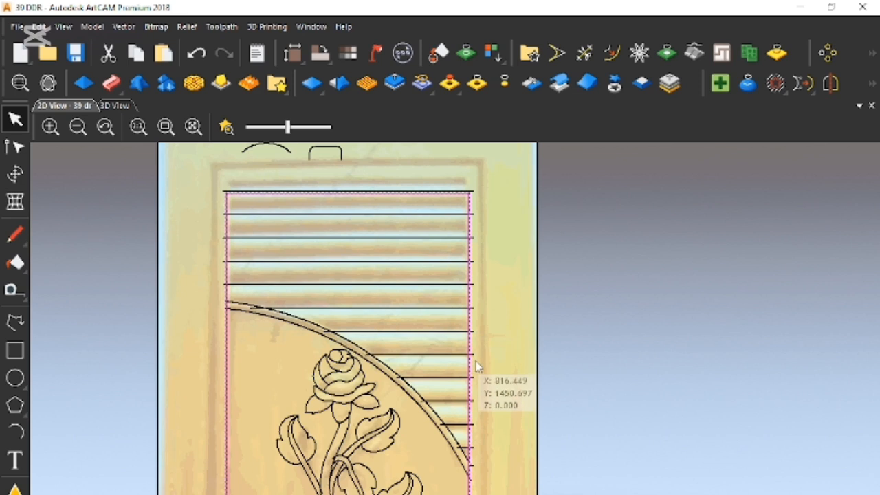
left_click(613, 53)
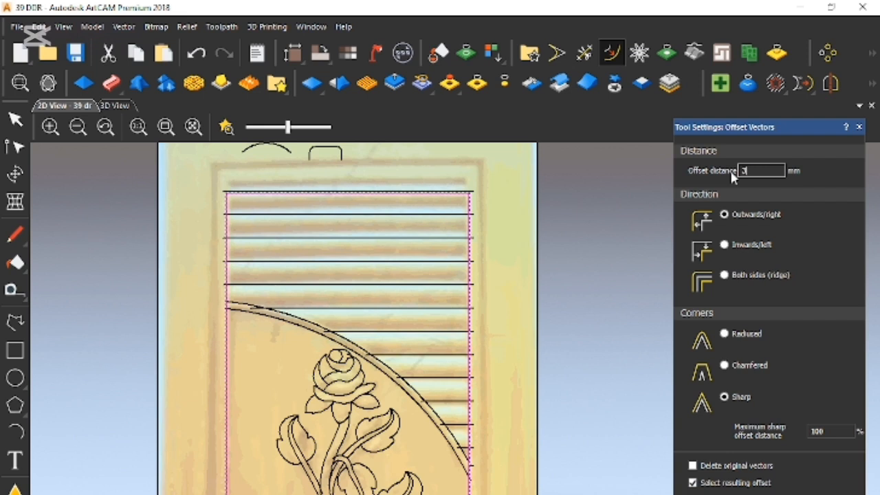
type("0")
key("Return")
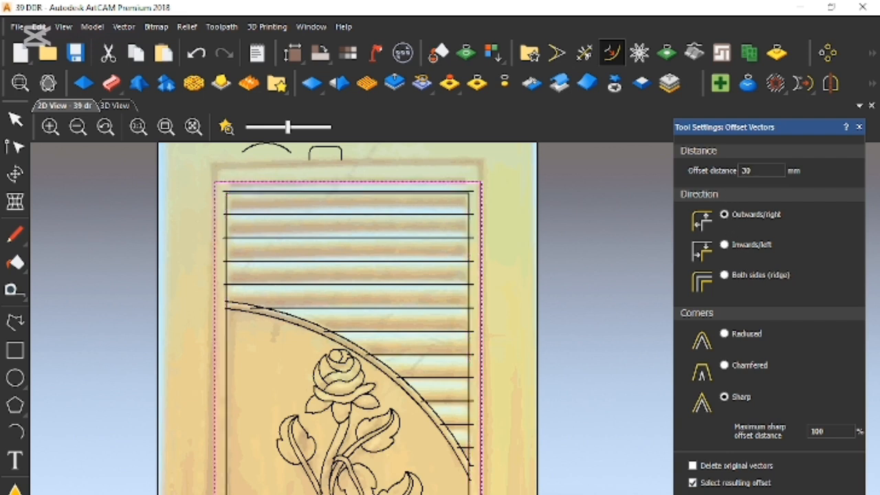
left_click(859, 127)
- Move the arc and the rounded profile together off the door, into the empty space above its top edge
scroll(577, 357, "down", 2)
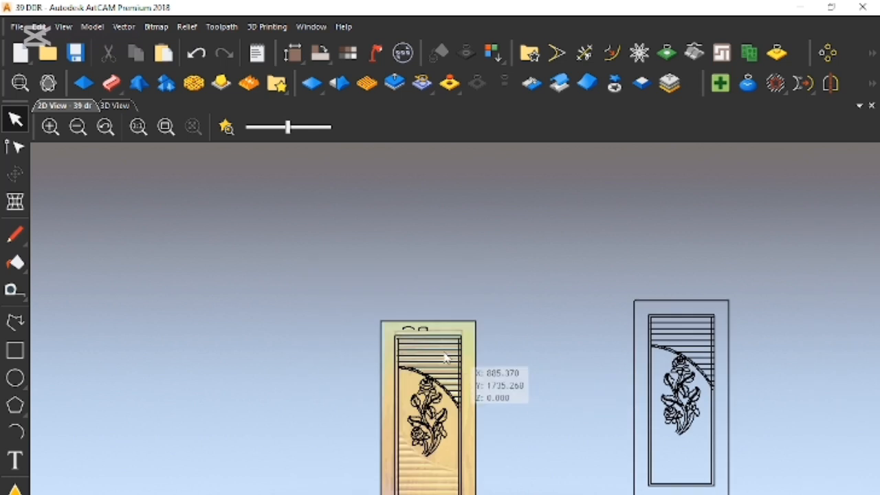
scroll(409, 332, "up", 2)
left_click_drag(376, 294, 448, 251)
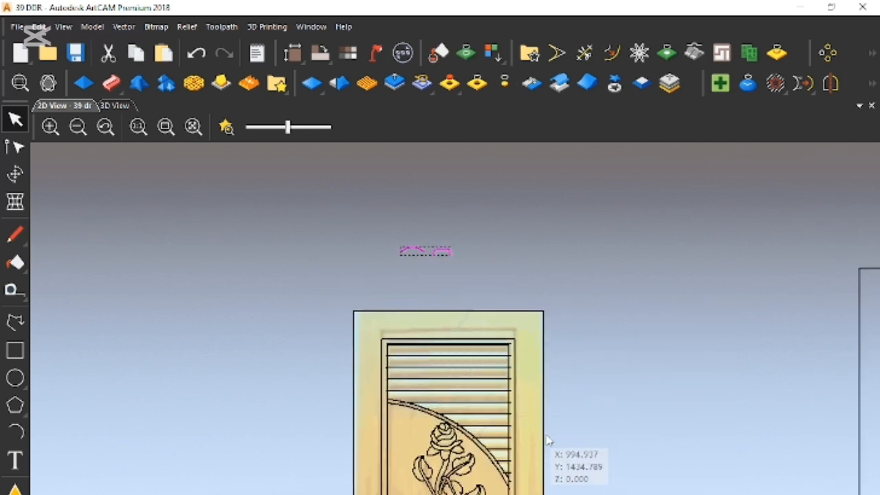
- Offset the inner frame rectangle 3 mm inwards with sharp corners, keeping the original vector
scroll(547, 436, "up", 1)
left_click(548, 476)
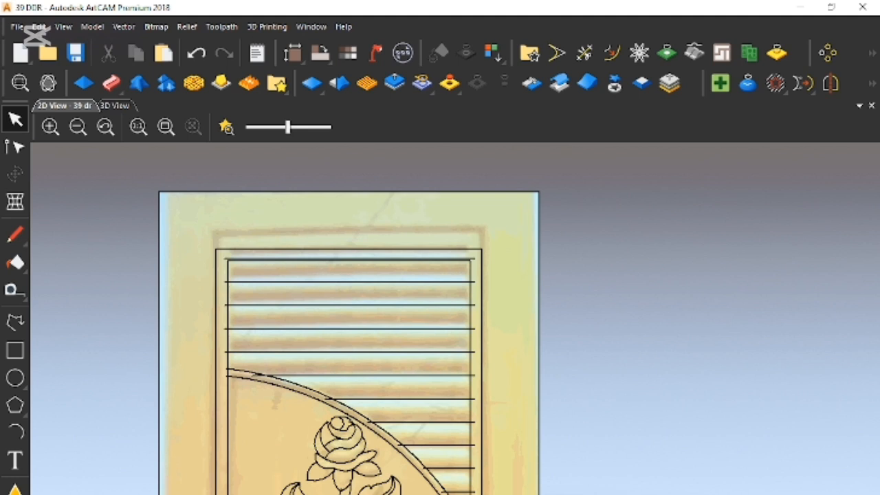
left_click(471, 413)
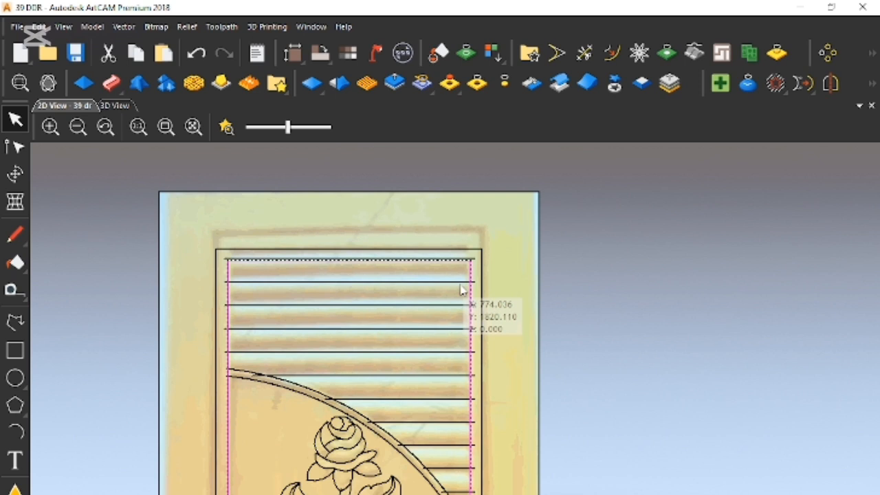
left_click(611, 55)
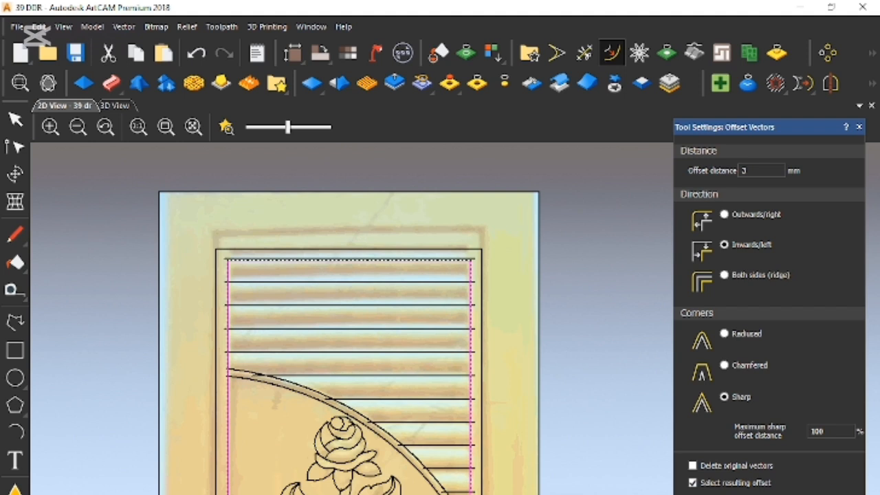
left_click(830, 494)
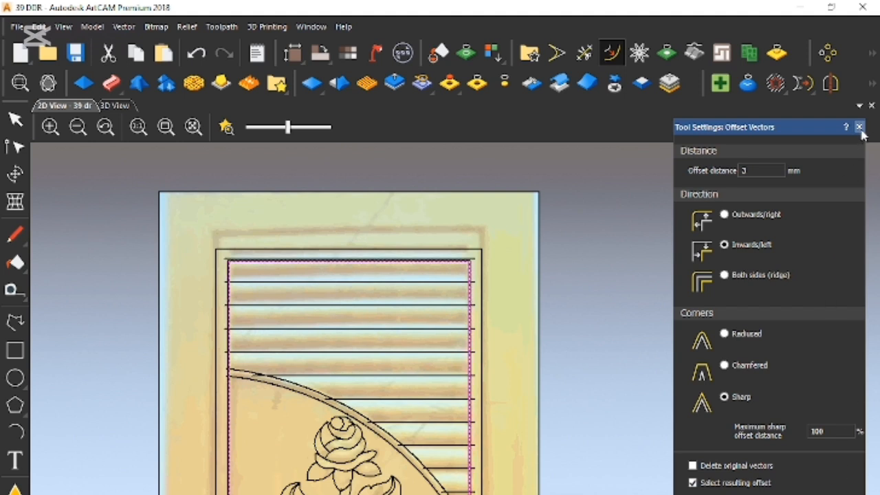
left_click(860, 127)
- Delete the original inner frame rectangle just outside the new 3 mm offset
scroll(477, 253, "up", 4)
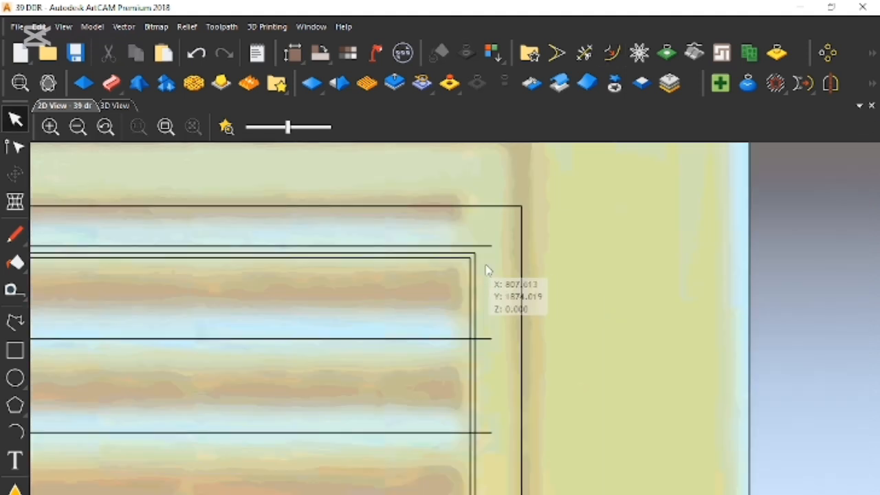
left_click(476, 278)
right_click(495, 273)
left_click(510, 284)
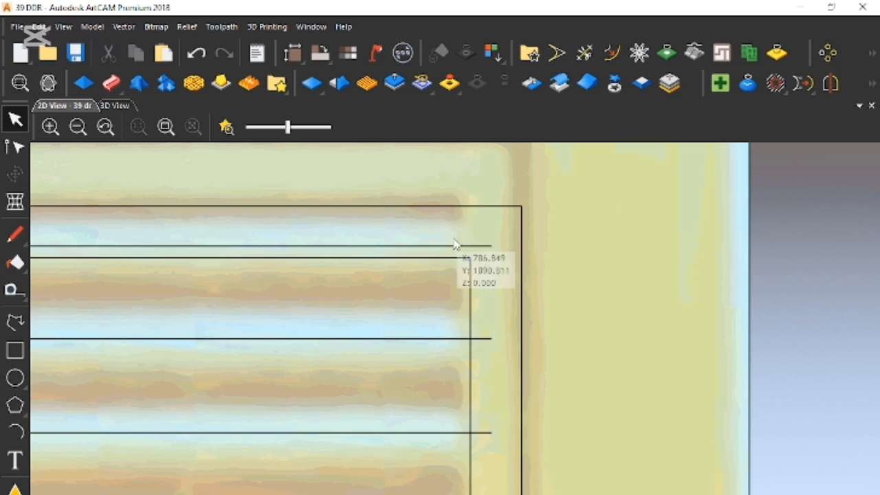
- Nudge the topmost louvre line down until it lies just above the inner frame rectangle's upper edge
left_click(445, 249)
key("Down")
key("Down")
key("Down")
key("Down")
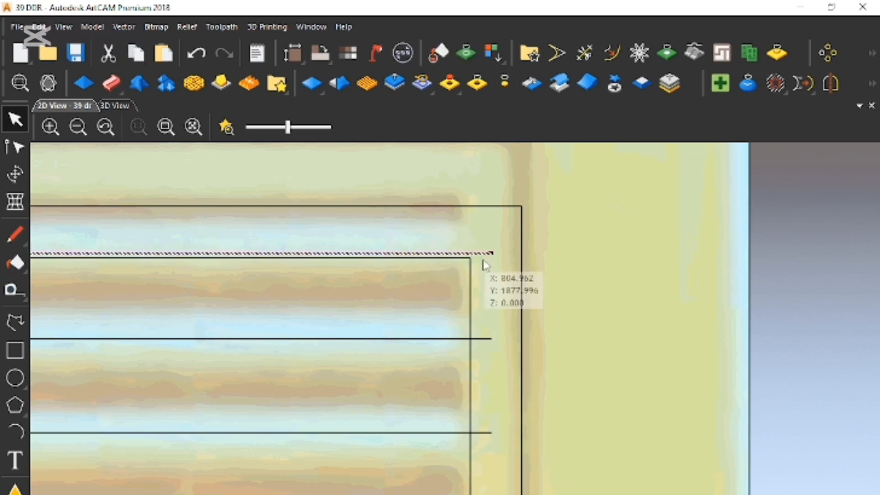
- Select the inner and outer frame rectangles together and switch the 2D view from the reference image to the relief preview
scroll(487, 257, "down", 5)
scroll(438, 474, "up", 5)
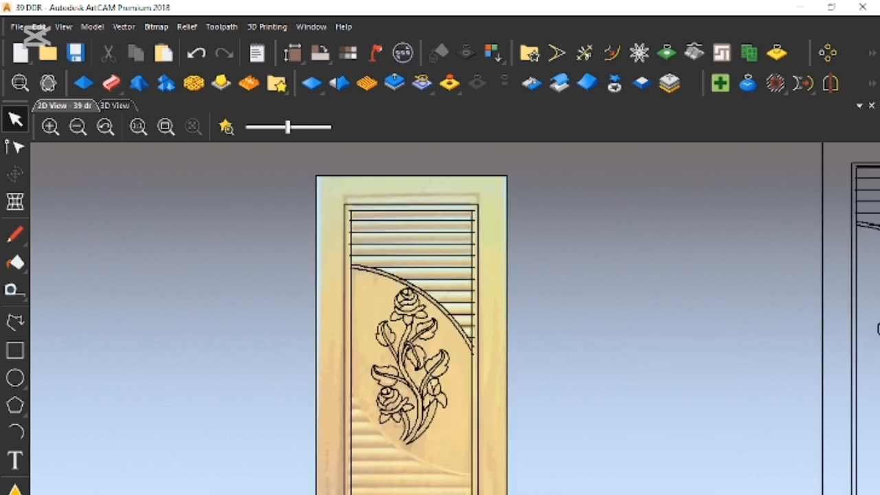
left_click(508, 421)
left_click(521, 420, "shift")
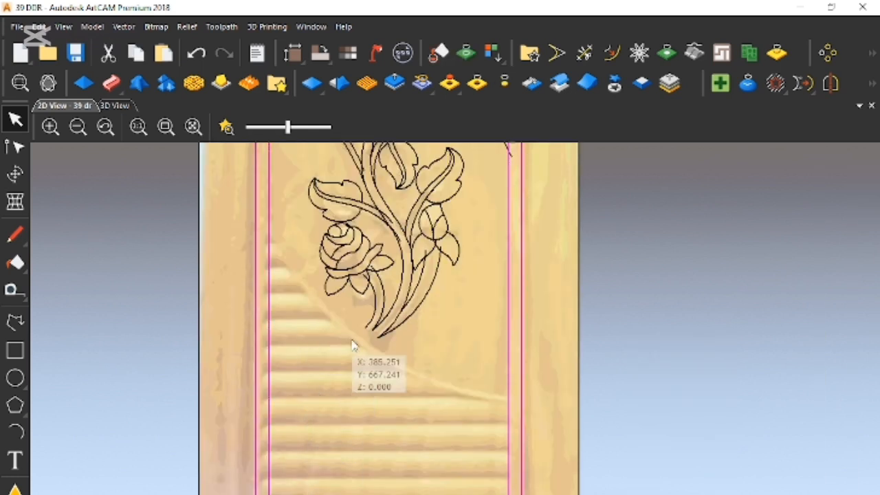
scroll(354, 344, "down", 5)
scroll(452, 276, "up", 3)
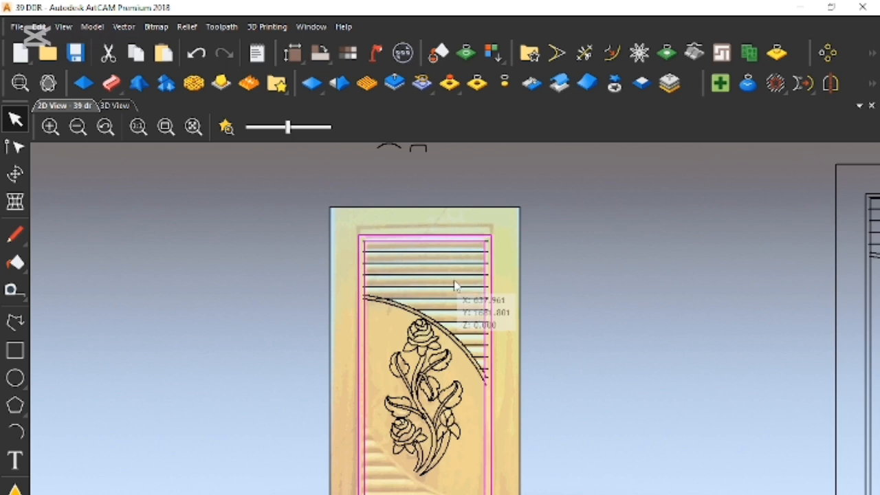
scroll(484, 252, "up", 2)
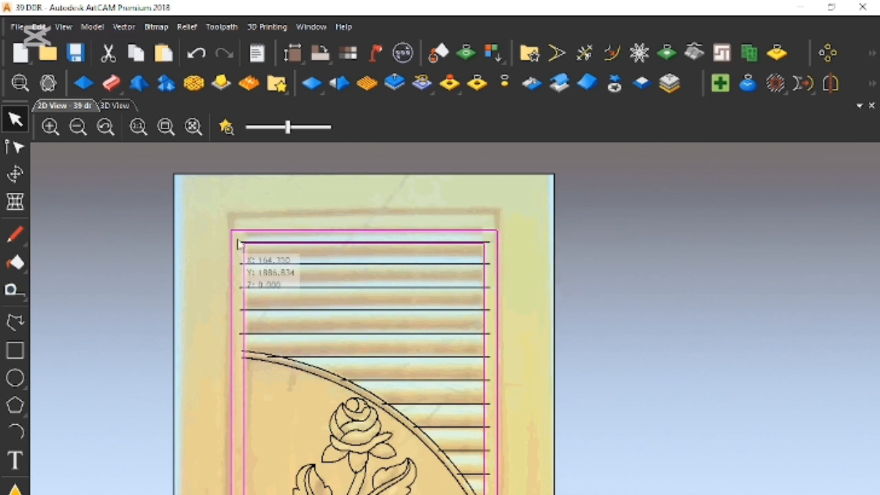
scroll(346, 413, "down", 1)
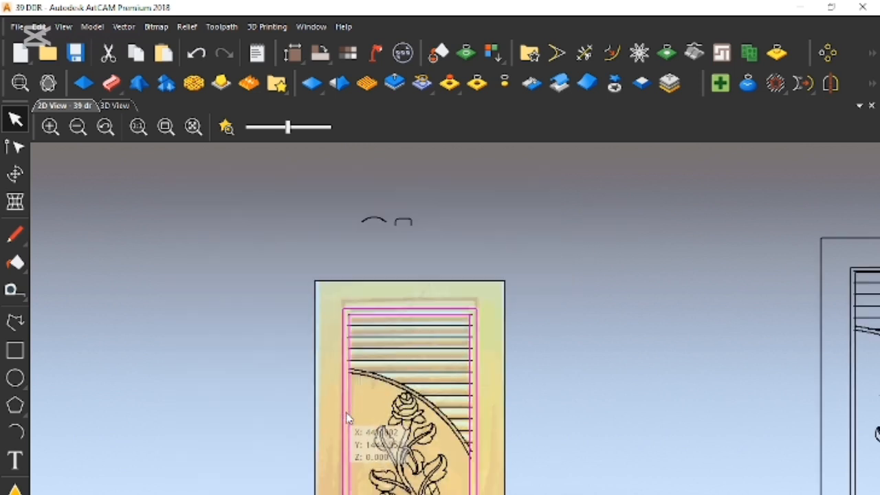
scroll(413, 490, "down", 1)
scroll(438, 492, "up", 1)
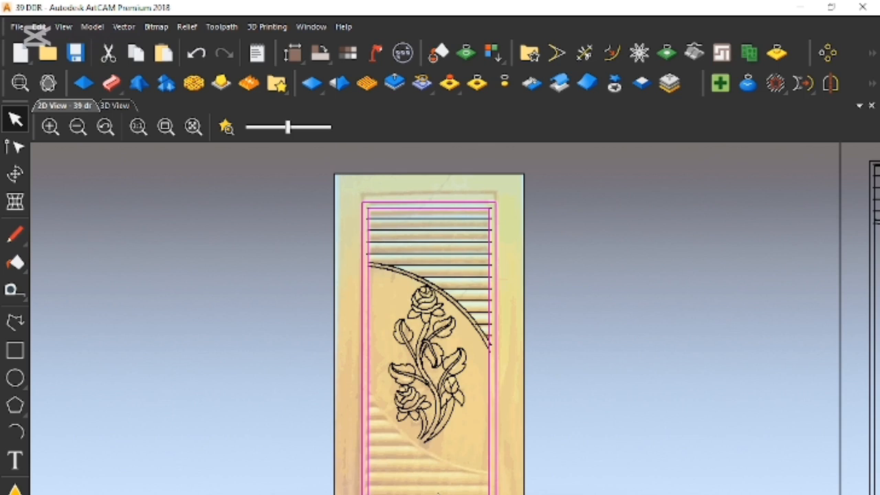
scroll(466, 412, "up", 1)
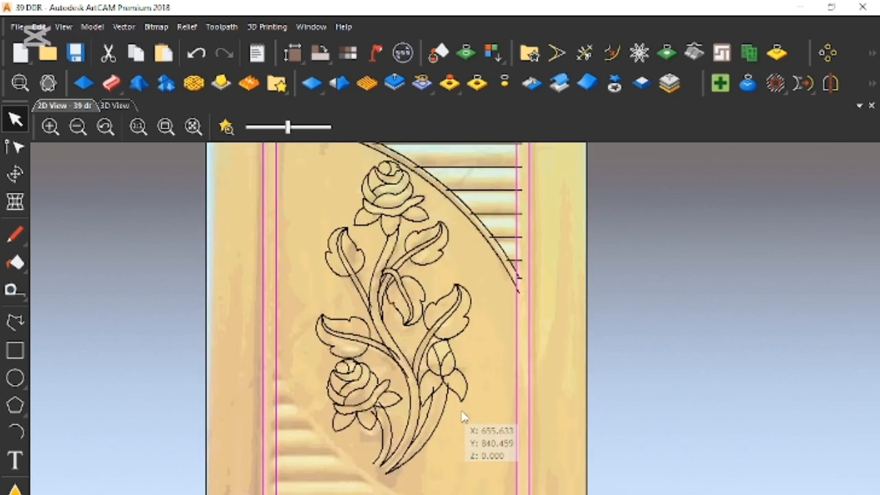
scroll(473, 383, "down", 1)
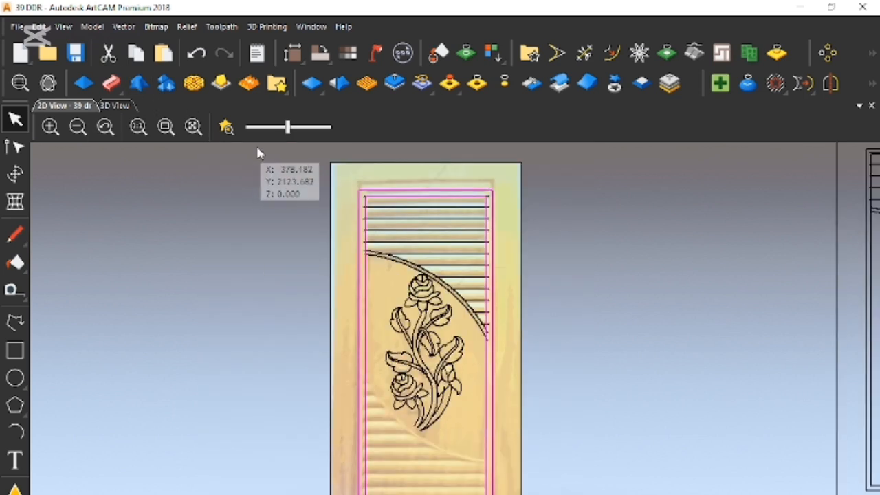
left_click(227, 129)
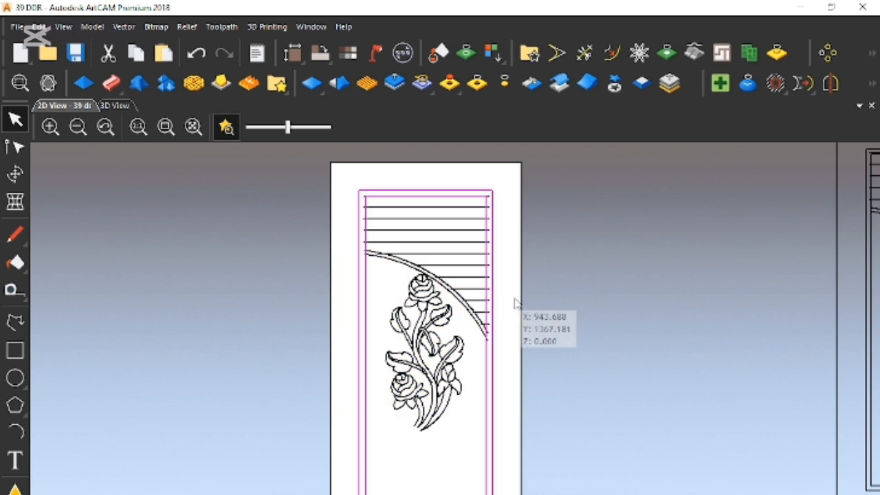
- Give the frame band a round shape profile with a 90° angle, limited to a height of 9 mm
left_click(89, 93)
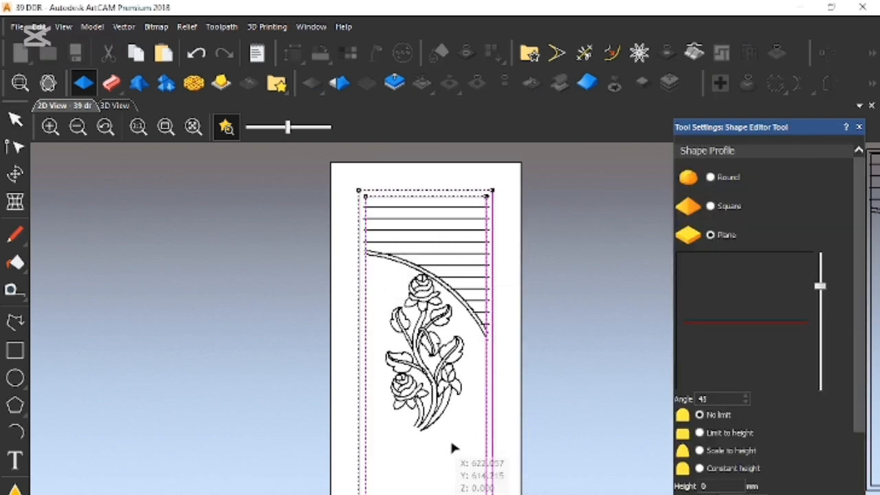
left_click(710, 178)
left_click_drag(820, 287, 820, 251)
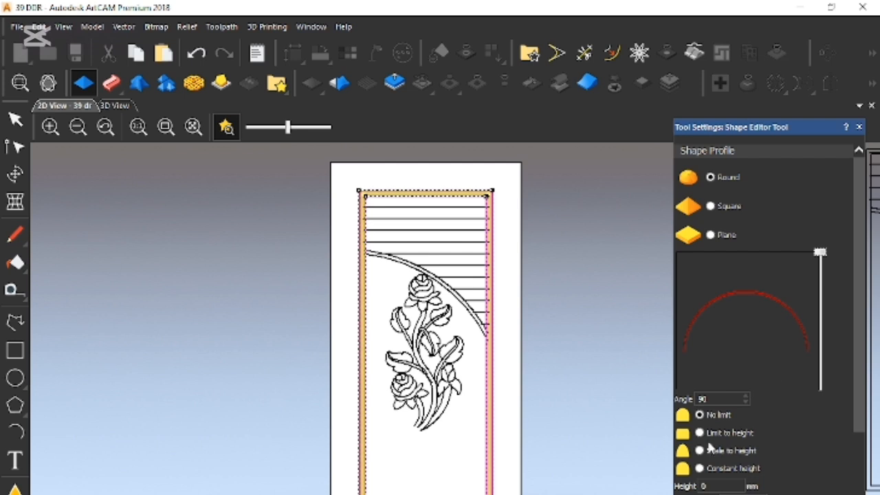
scroll(727, 458, "down", 3)
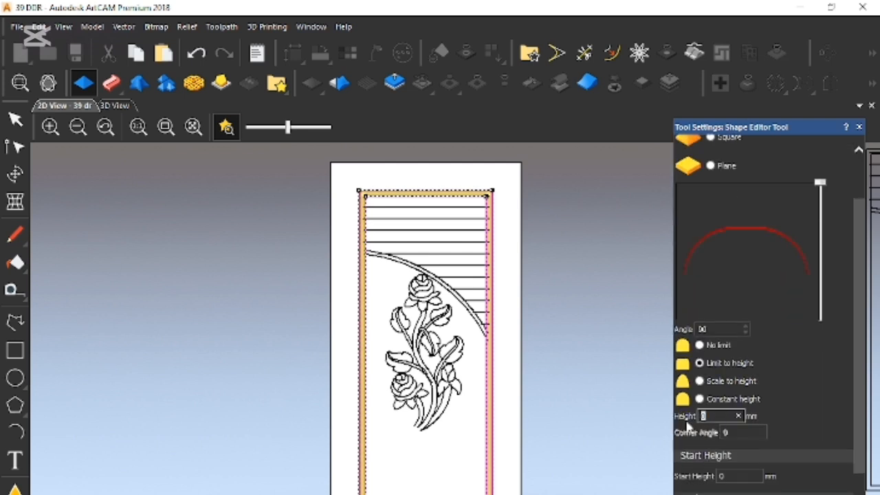
type("9")
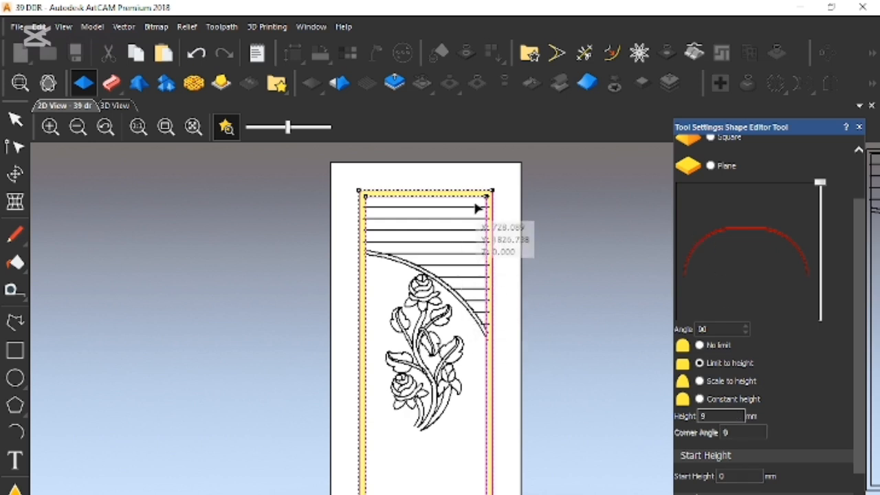
- Examine the upper corners of the frame's rounded relief and how the top louvre line overlaps it
scroll(490, 194, "up", 8)
scroll(515, 194, "up", 1)
scroll(515, 195, "down", 1)
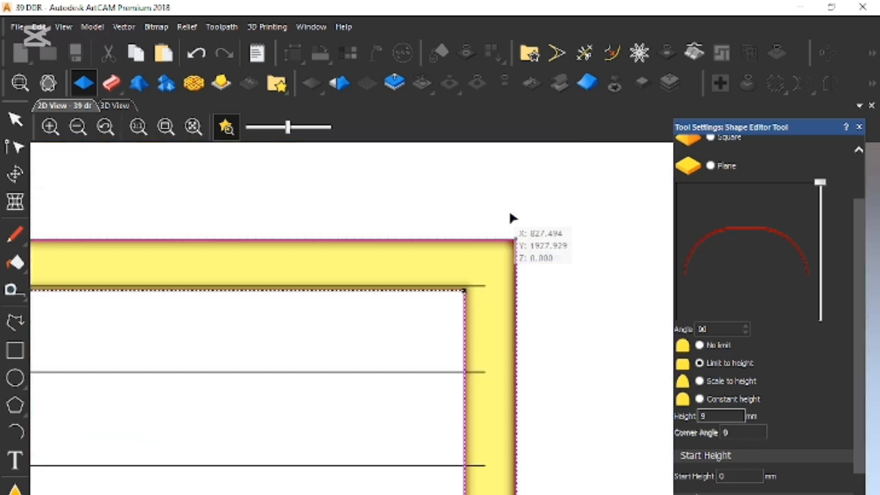
scroll(489, 288, "up", 2)
scroll(436, 320, "down", 2)
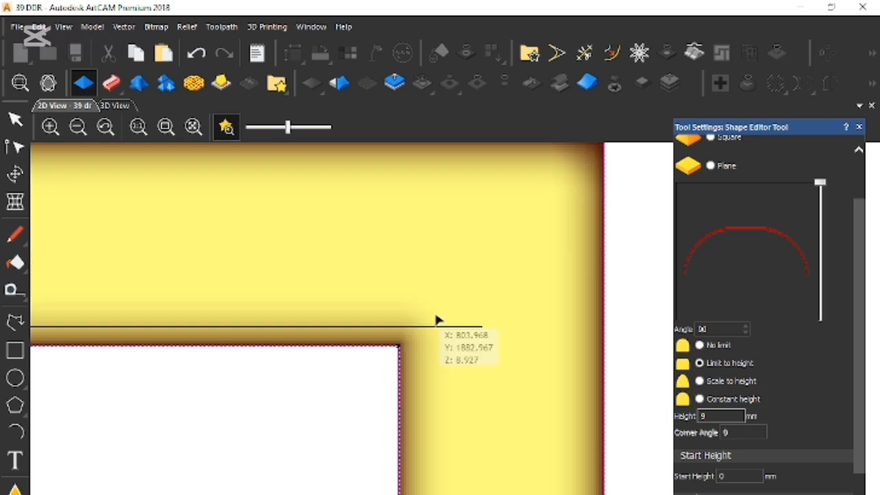
scroll(270, 353, "down", 3)
scroll(207, 412, "up", 4)
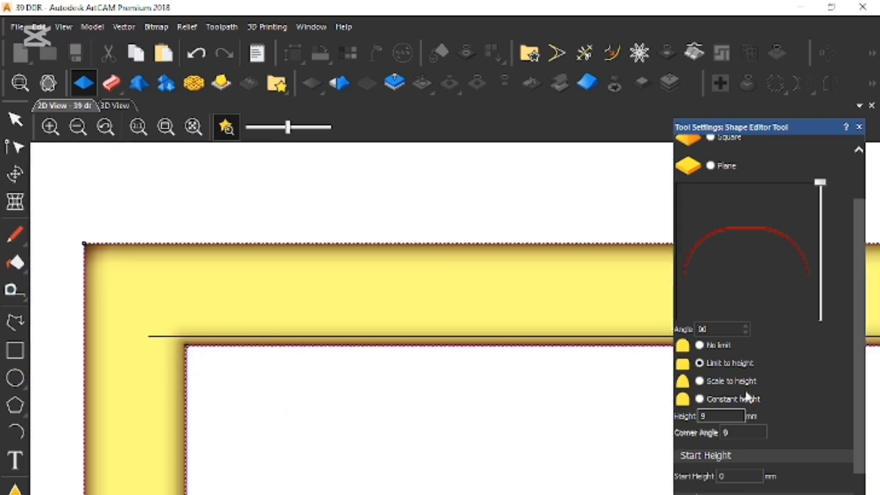
- Set the frame shape to combine with Merge High and a start height of 4 mm
scroll(737, 426, "down", 2)
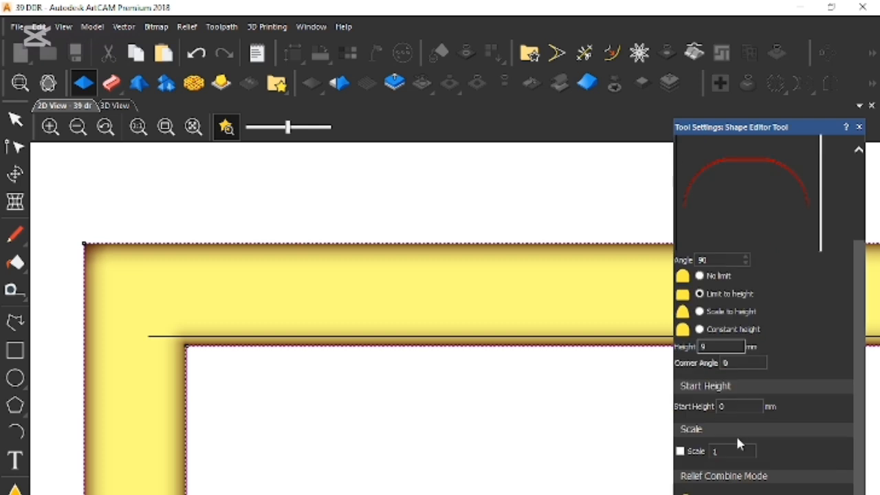
scroll(741, 427, "down", 2)
left_click(705, 458)
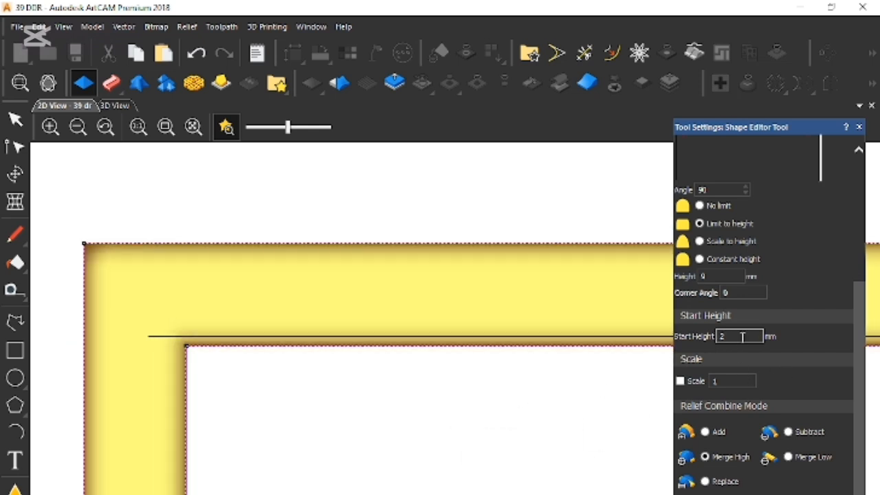
type("4")
key("Return")
- Check the relief height across the frame band around its upper right corner in the 2D view
scroll(455, 430, "down", 2)
scroll(462, 420, "down", 3)
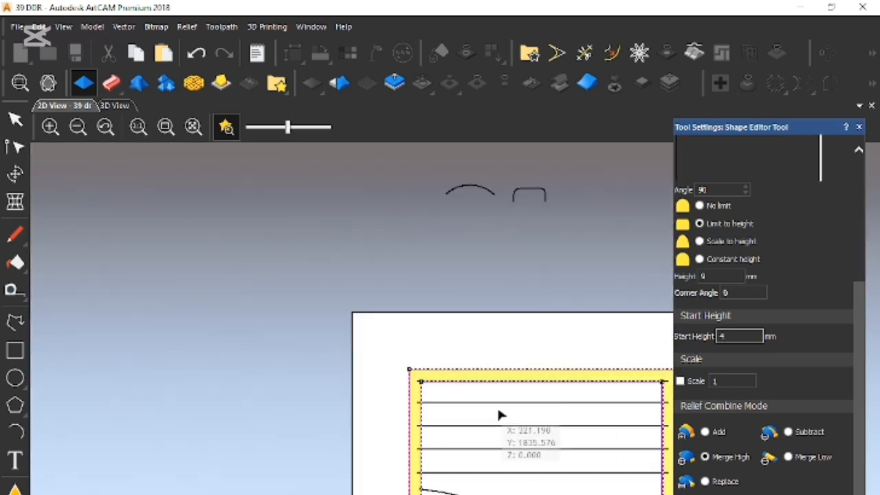
scroll(619, 397, "up", 3)
scroll(631, 390, "up", 2)
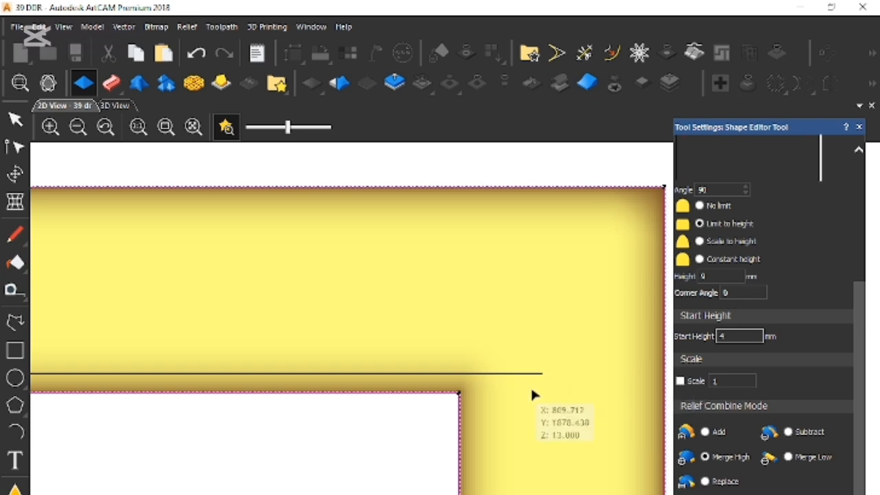
scroll(528, 388, "down", 1)
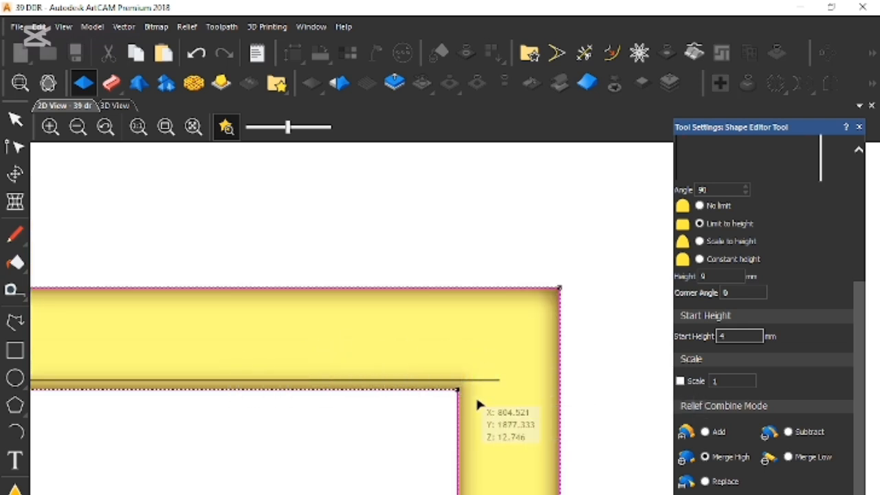
scroll(481, 397, "down", 1)
scroll(491, 374, "up", 1)
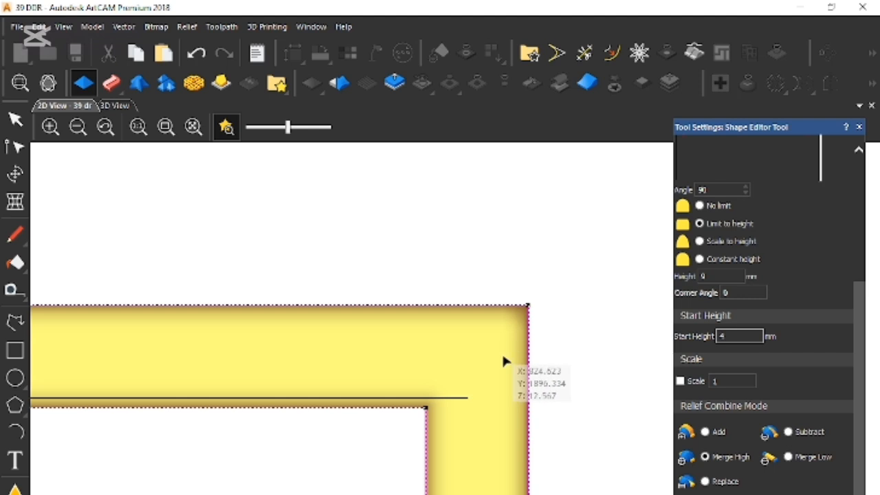
scroll(481, 384, "down", 2)
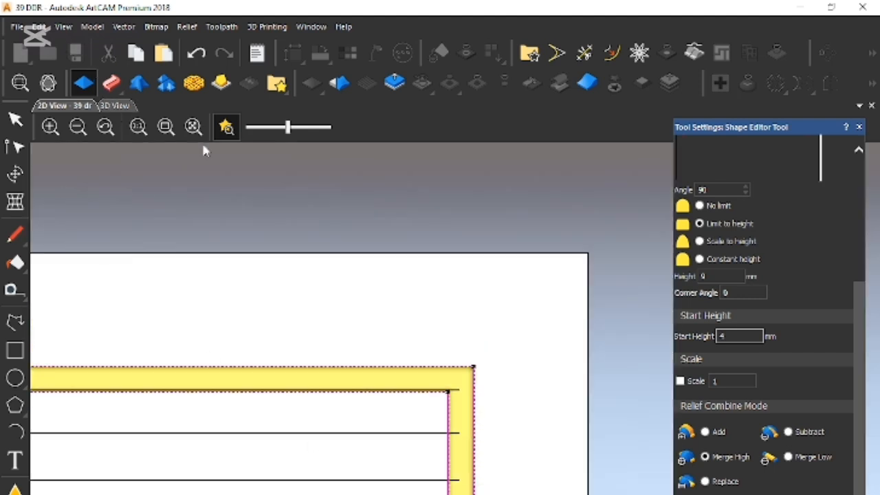
- Inspect the frame's rounded edges and corners in the 3D view with the zero plane hidden
key("F3")
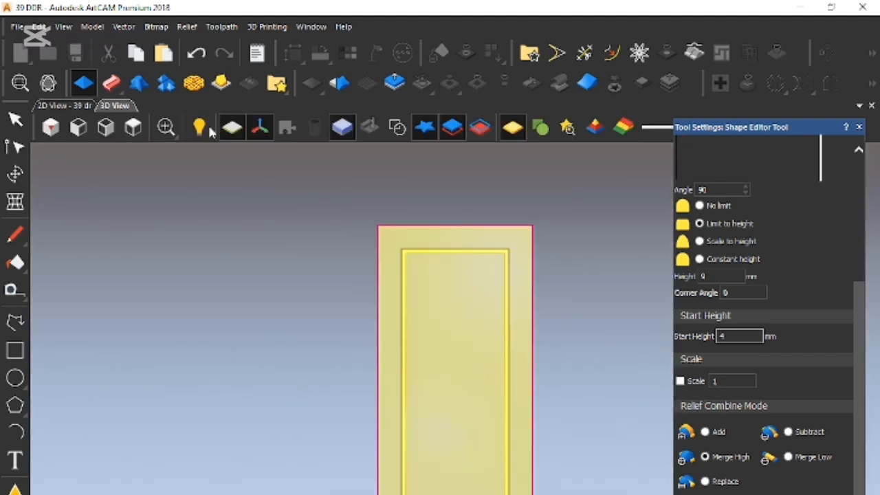
left_click(231, 131)
scroll(446, 258, "up", 6)
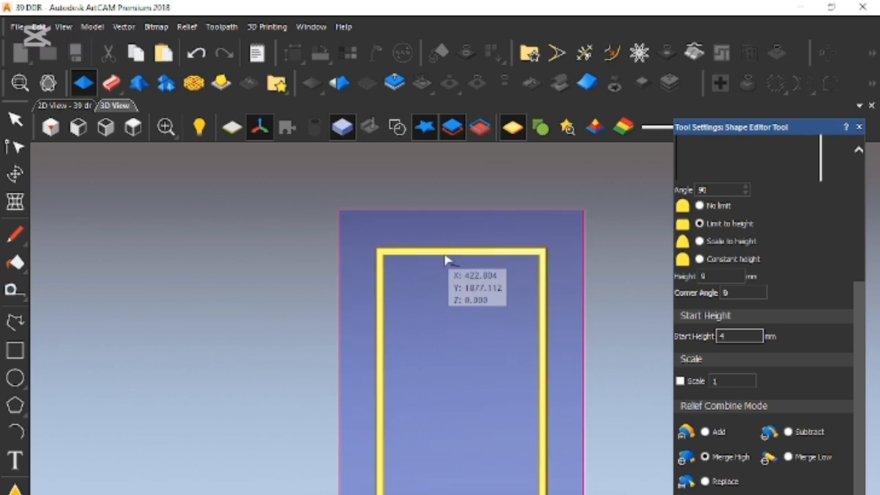
left_click_drag(328, 305, 327, 160)
left_click_drag(291, 379, 199, 288)
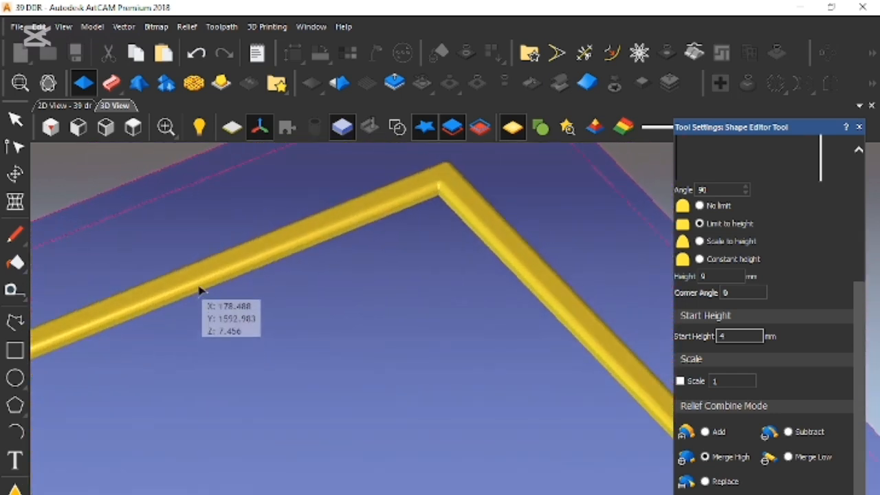
left_click_drag(298, 433, 81, 329)
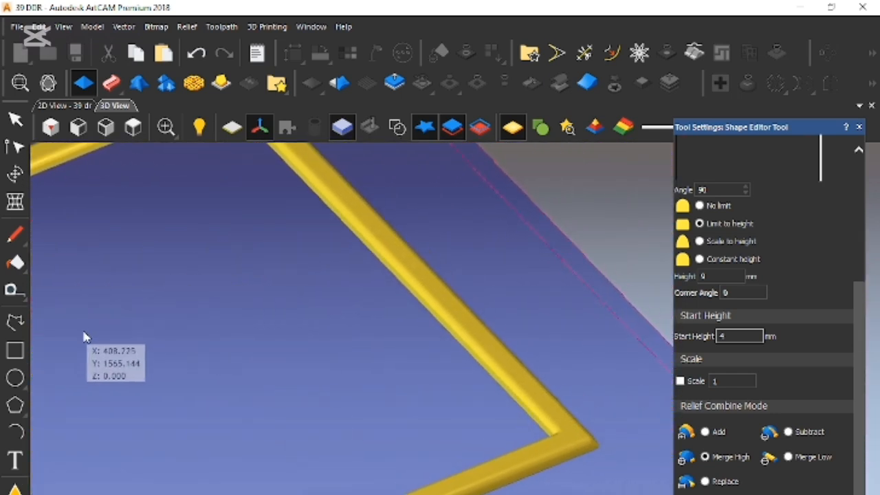
- Clear the selected frame shape from the 3D view
key("Delete")
scroll(532, 436, "down", 2)
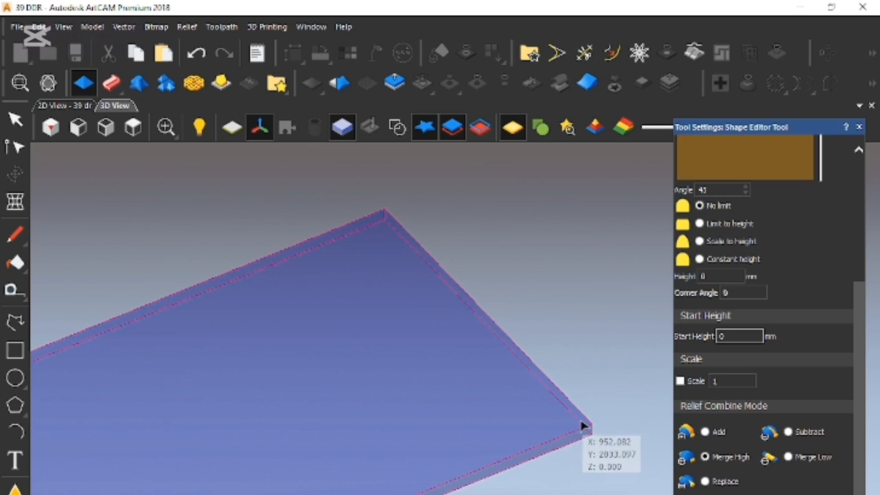
- Select the frame shape in the 2D view and inspect its rounded corner and edge profile in the 3D view
left_click(64, 105)
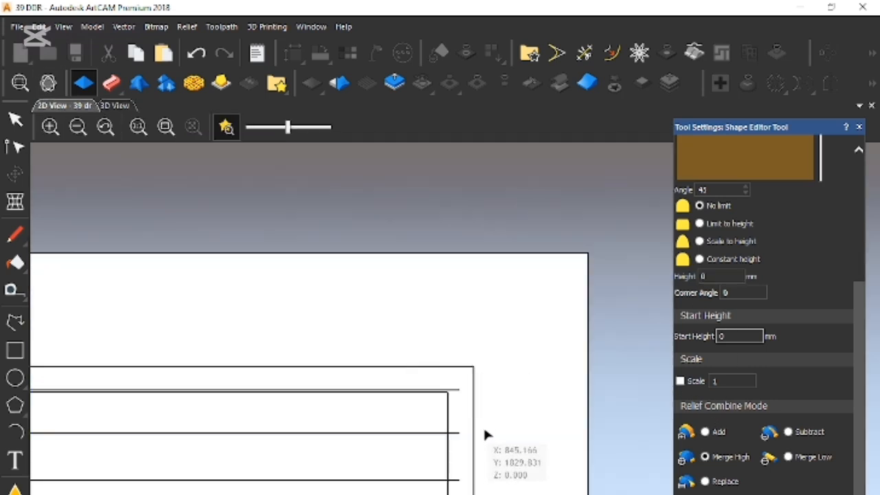
left_click(459, 435)
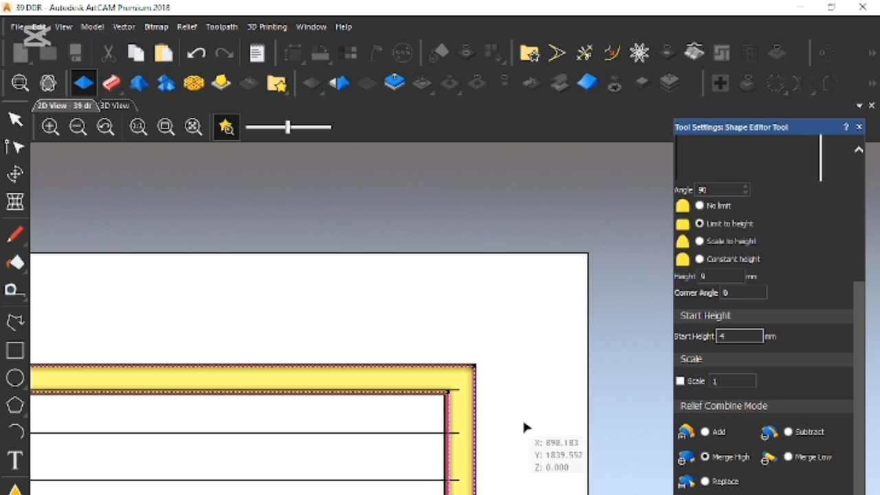
left_click(114, 105)
scroll(544, 427, "up", 2)
scroll(522, 425, "up", 3)
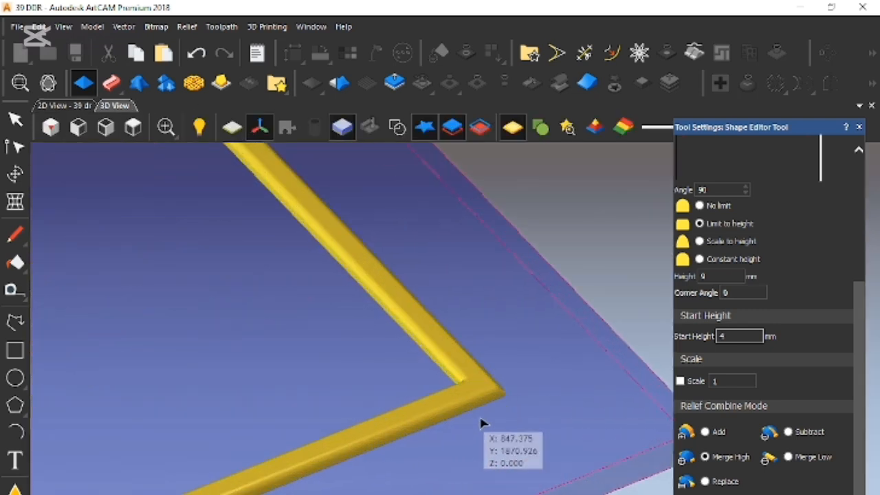
left_click_drag(420, 368, 435, 494)
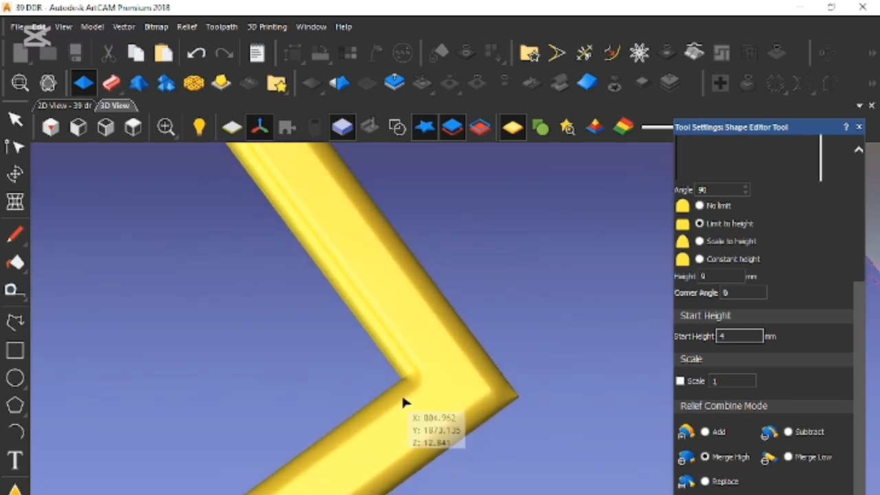
left_click_drag(458, 435, 303, 173)
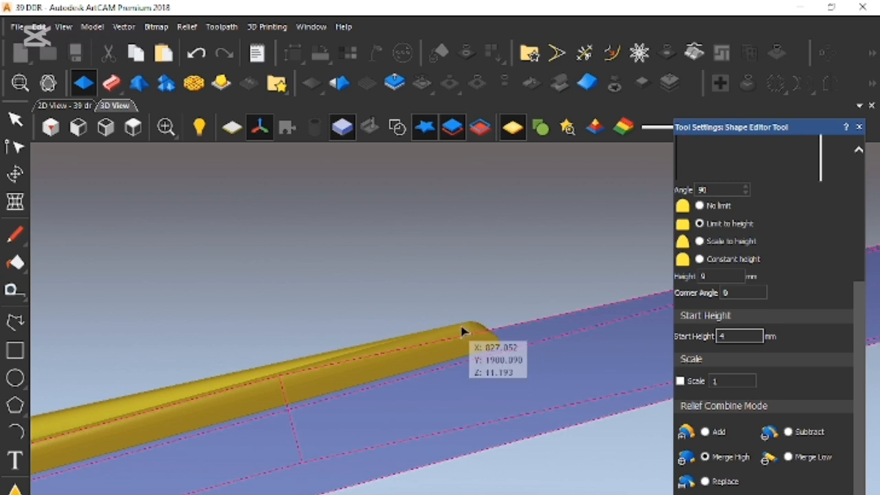
- Return to the 2D view and close the shape settings to get back to plain vector selection
left_click(60, 106)
scroll(389, 314, "down", 4)
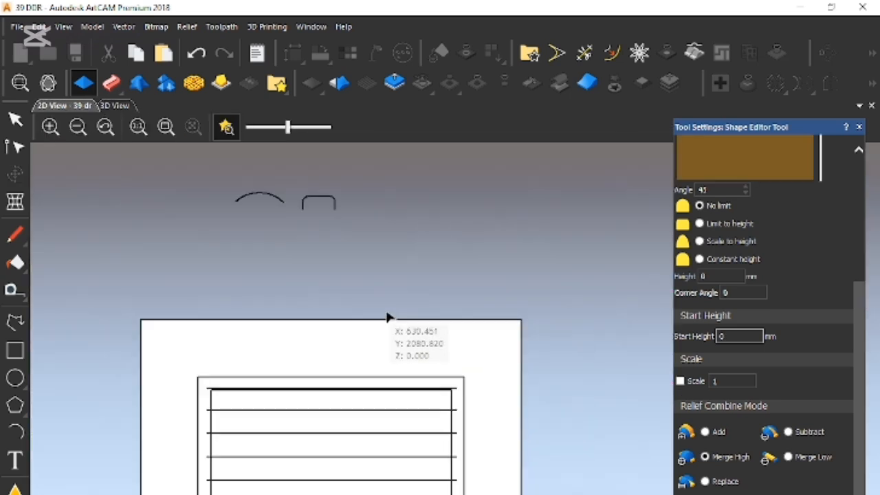
left_click(859, 127)
key("Escape")
scroll(448, 488, "down", 3)
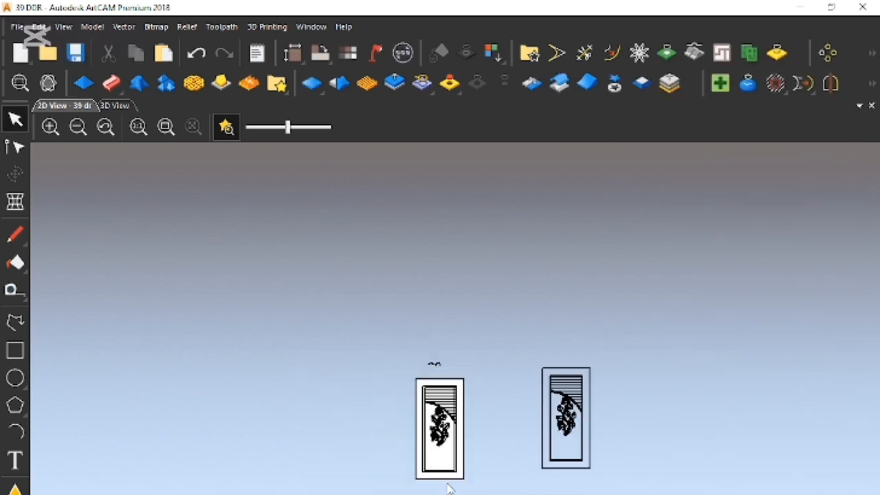
scroll(448, 488, "up", 6)
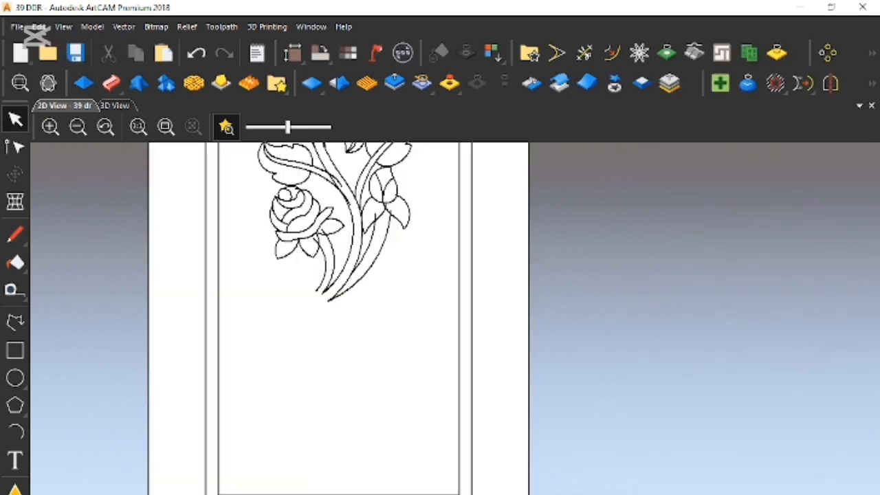
- Give the band between the frame's two rectangles a round 90° shape limited to 9 mm, with start height 0 mm
left_click(471, 399)
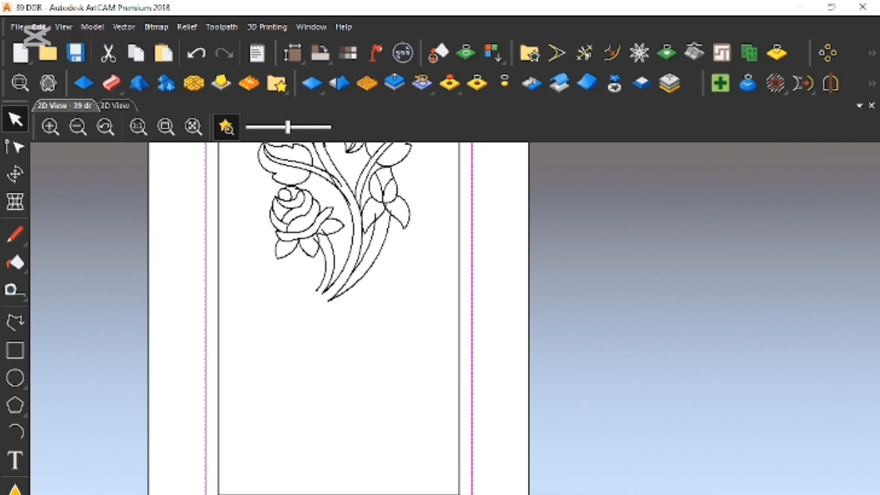
key("n")
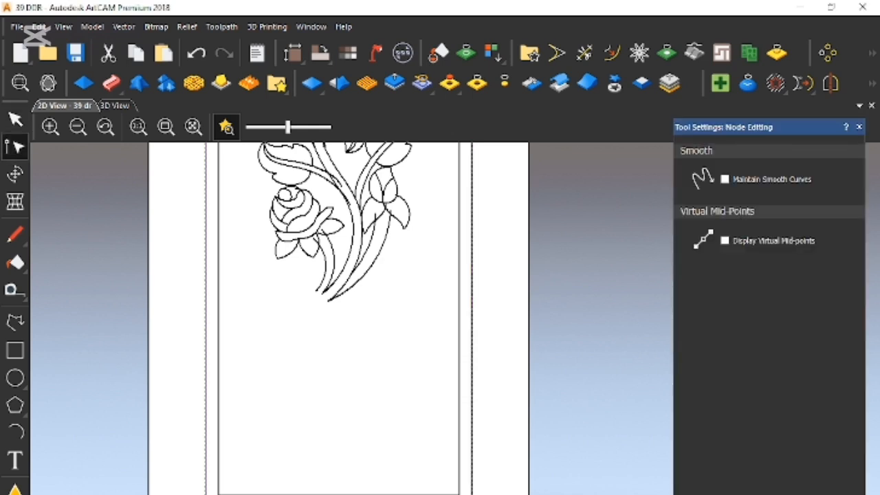
left_click(460, 399)
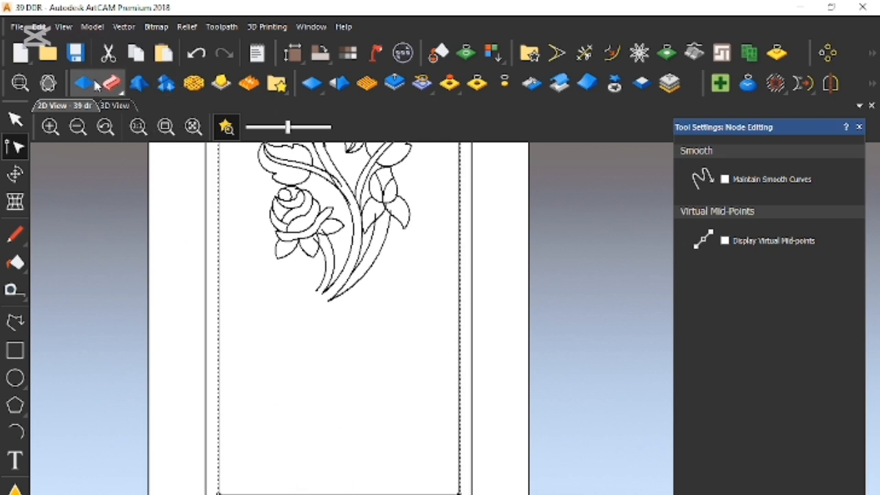
double_click(283, 322)
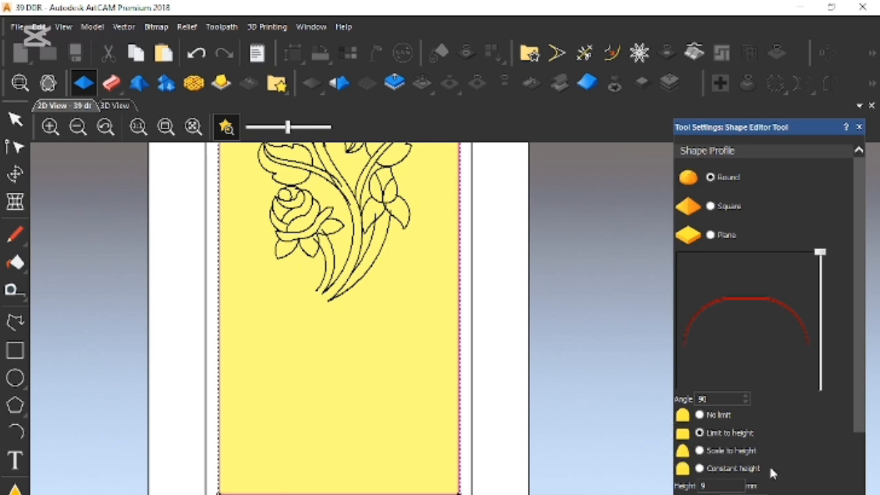
scroll(772, 472, "down", 3)
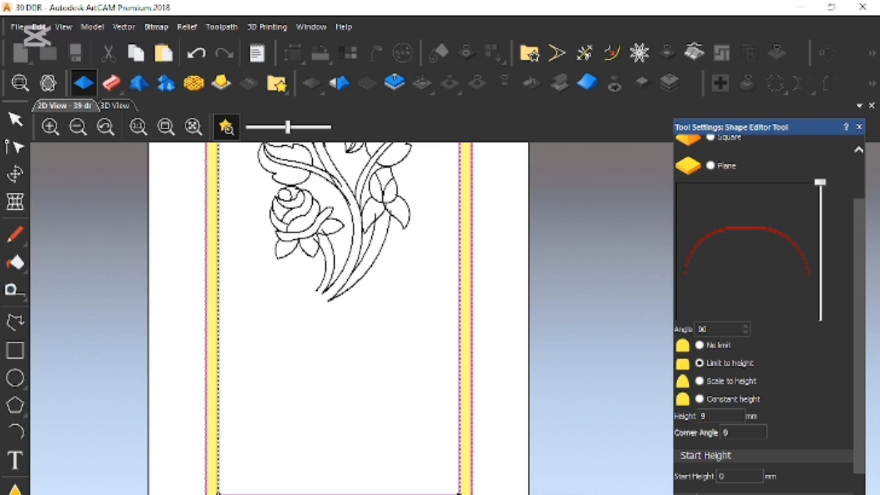
scroll(467, 493, "up", 4)
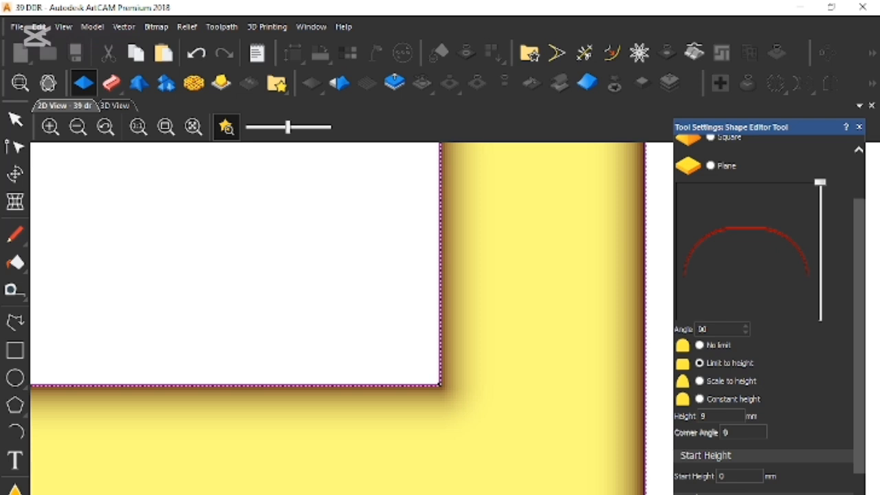
- Undo the last two frame shape changes and inspect the frame's edges and corner in the 3D view
key("ctrl+z")
key("ctrl+z")
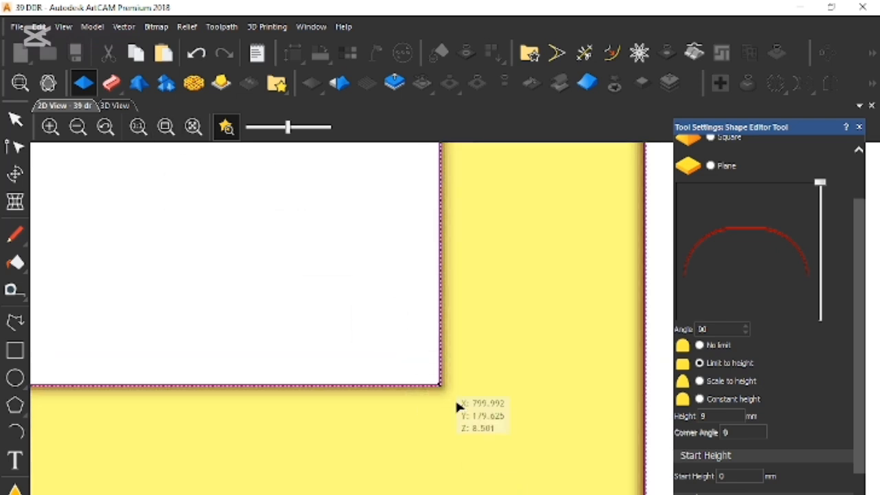
scroll(446, 448, "up", 2)
scroll(441, 426, "down", 1)
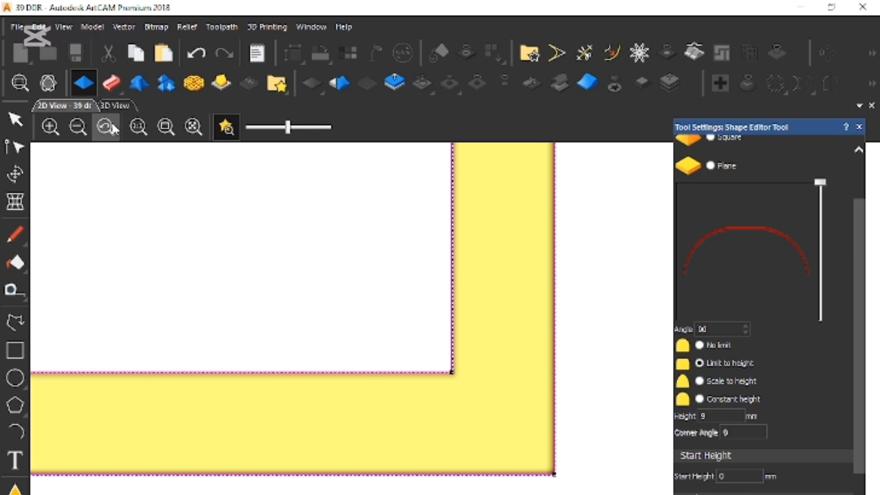
key("F3")
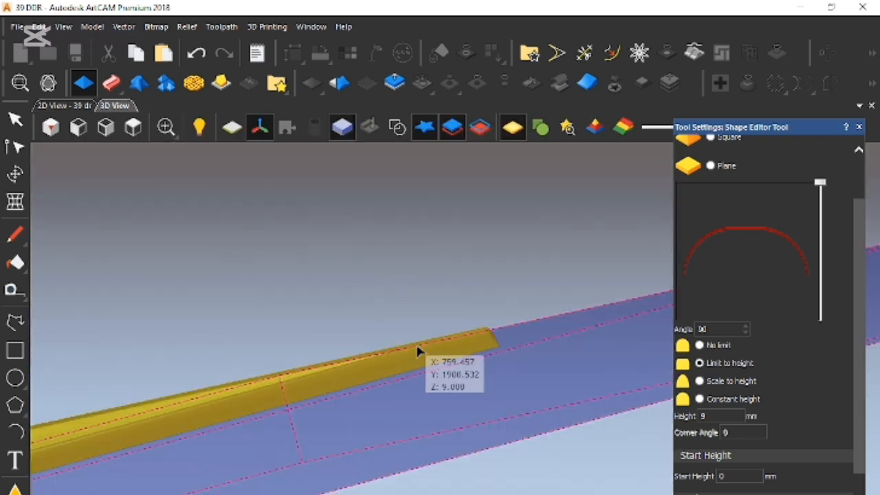
scroll(413, 361, "up", 2)
left_click_drag(407, 410, 396, 385)
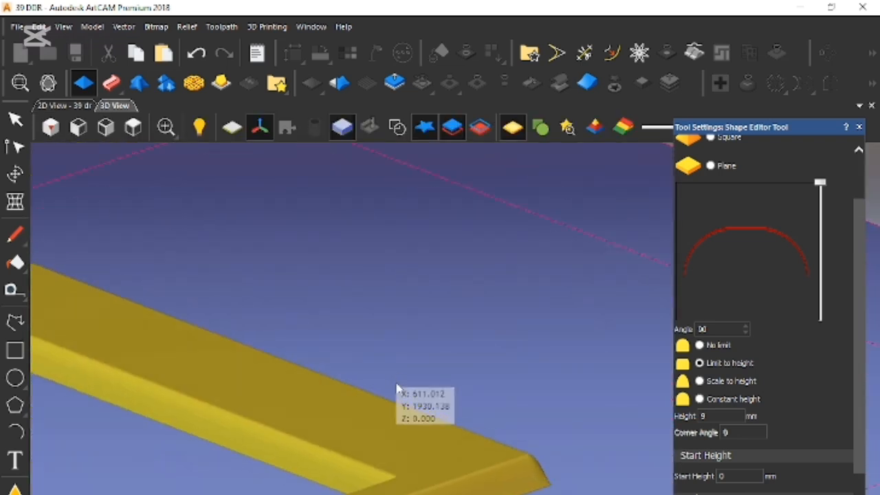
scroll(410, 399, "up", 1)
middle_click_drag(365, 445, 321, 280)
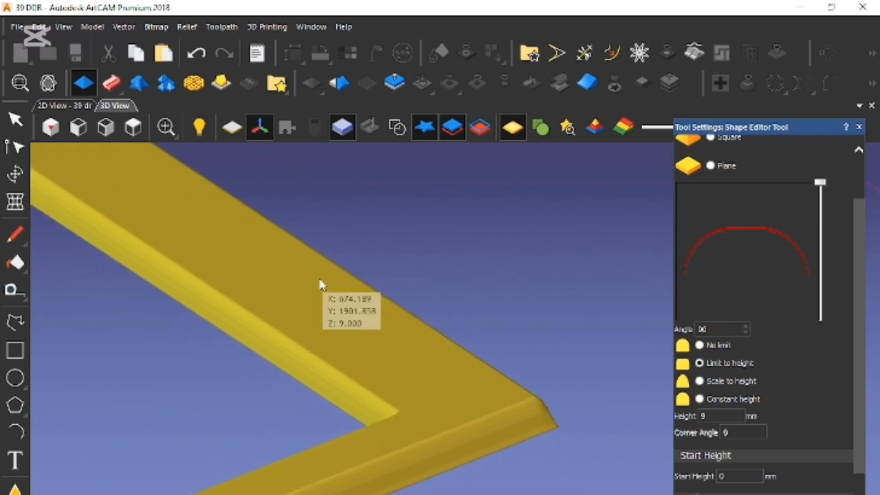
- Check the frame shape at its lower right corner in the 2D view and around its corners in 3D, then clear the selection
left_click(429, 410)
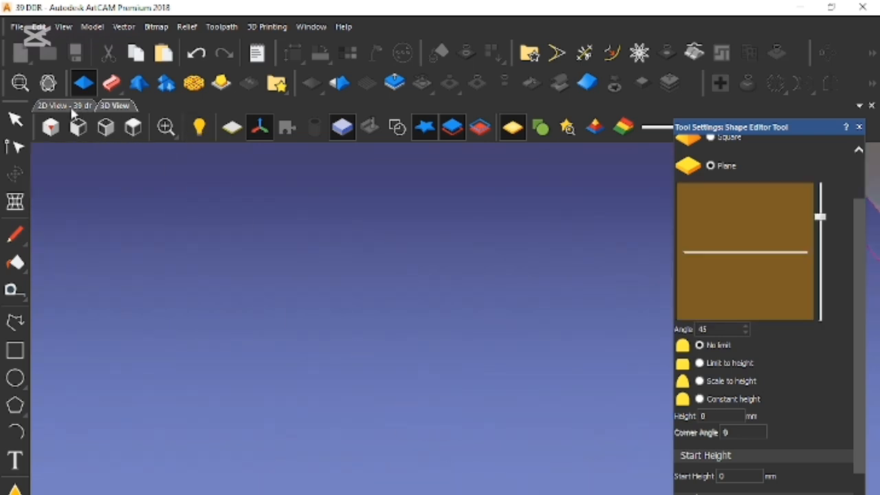
left_click(71, 110)
left_click_drag(566, 406, 384, 299)
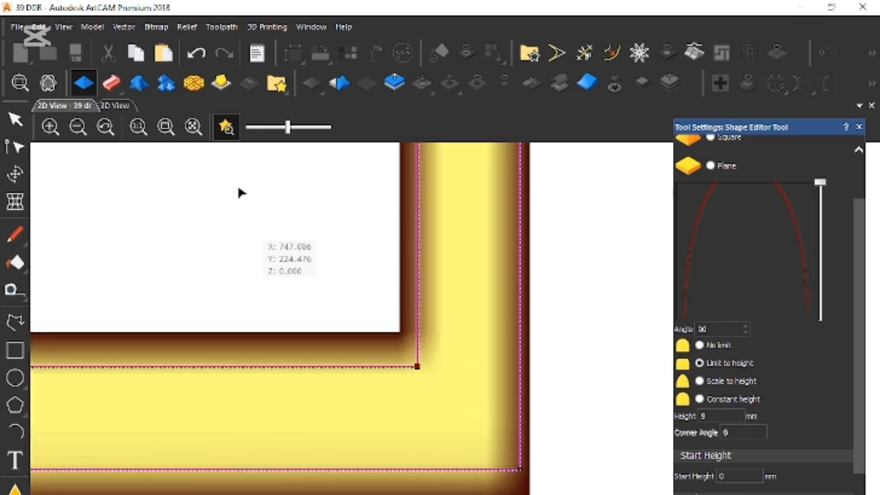
left_click(115, 106)
left_click_drag(440, 492, 377, 455)
left_click_drag(375, 490, 388, 462)
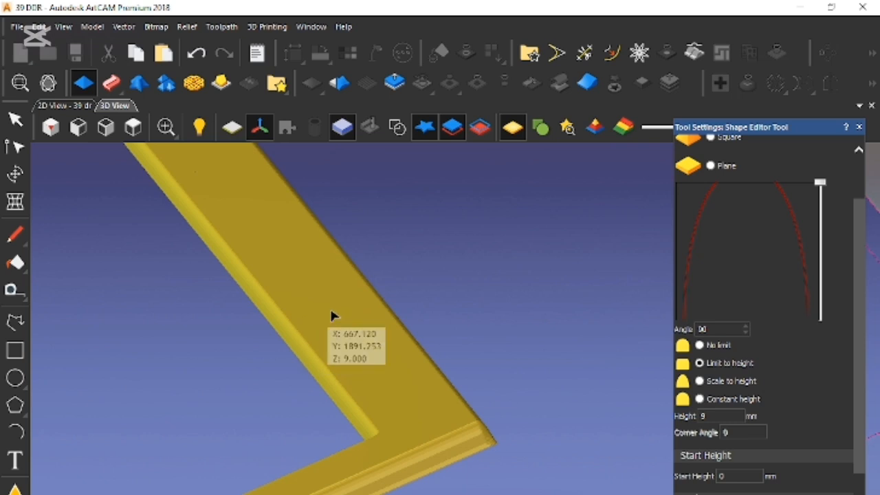
left_click_drag(325, 315, 290, 298)
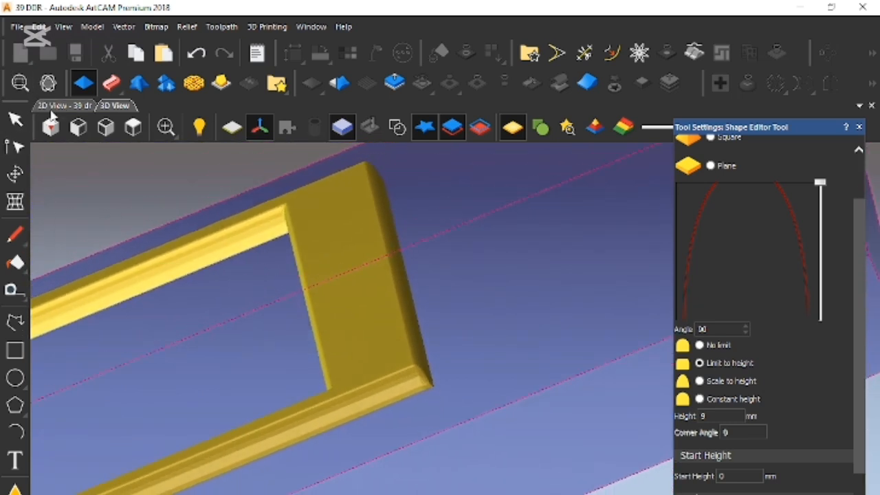
left_click(318, 275)
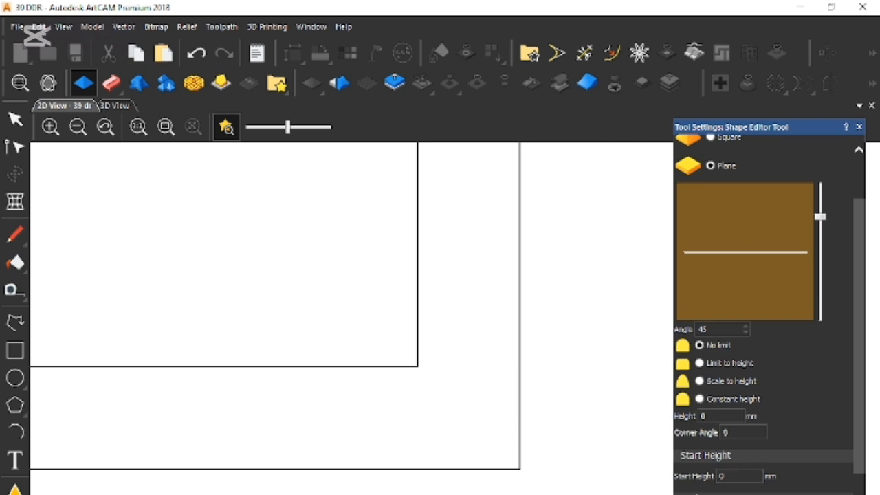
- Close the shape settings and split the frame's inner rectangle at its two lower corner nodes
left_click(858, 126)
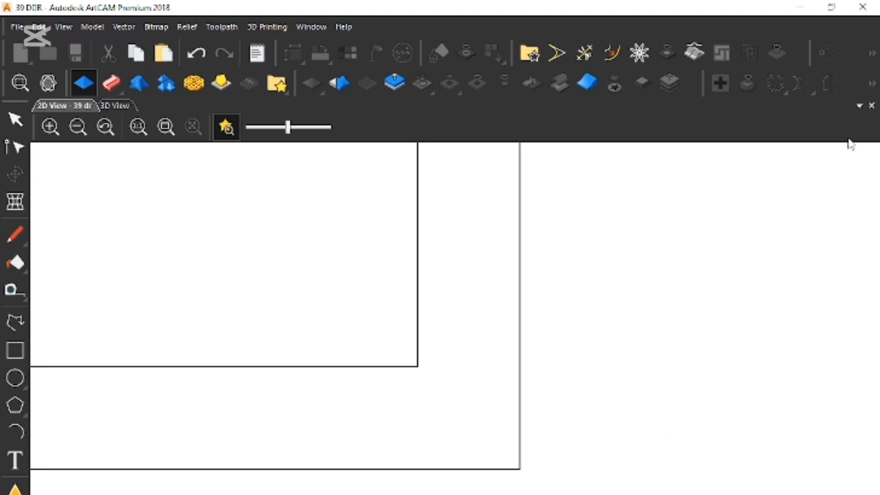
scroll(370, 401, "down", 2)
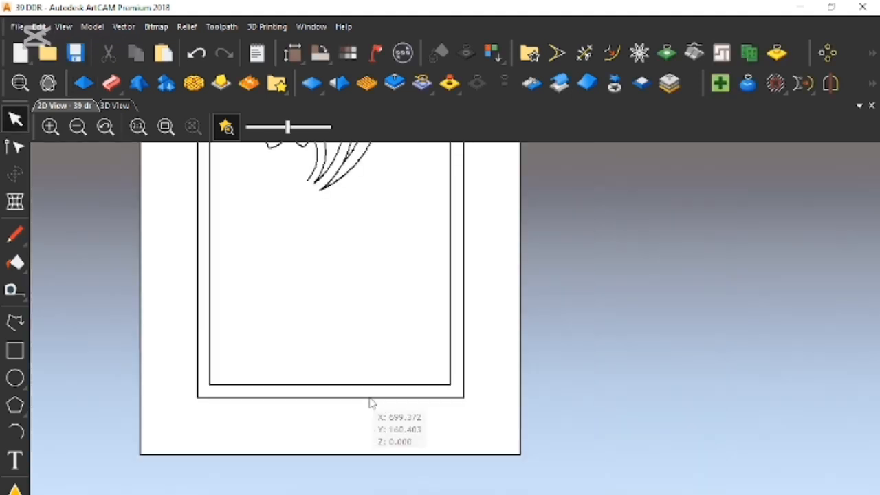
scroll(248, 398, "up", 2)
left_click(213, 375)
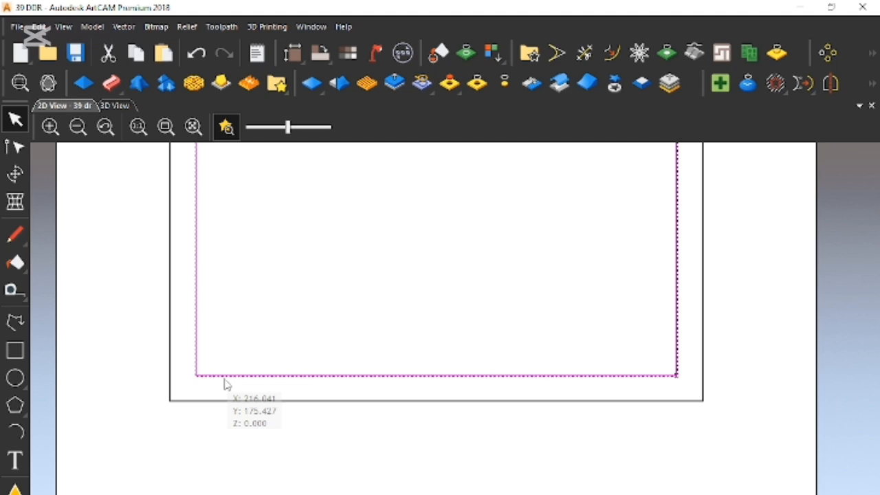
key("n")
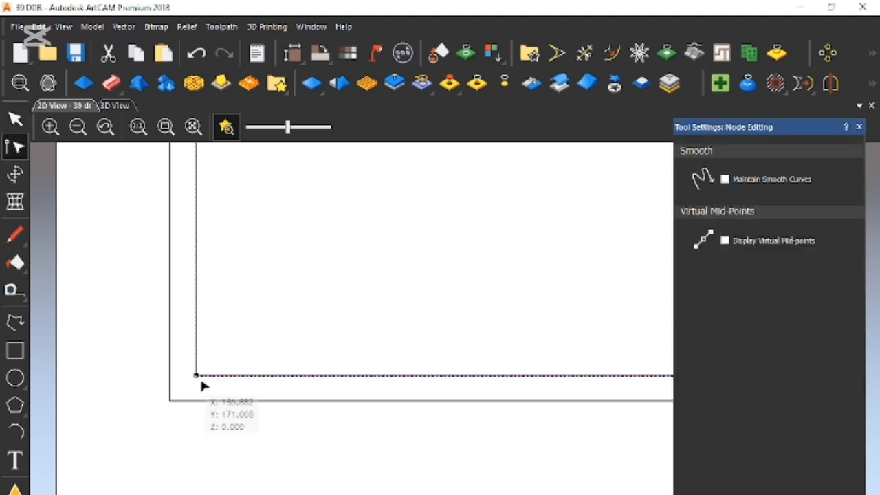
scroll(464, 410, "down", 2)
scroll(588, 408, "up", 2)
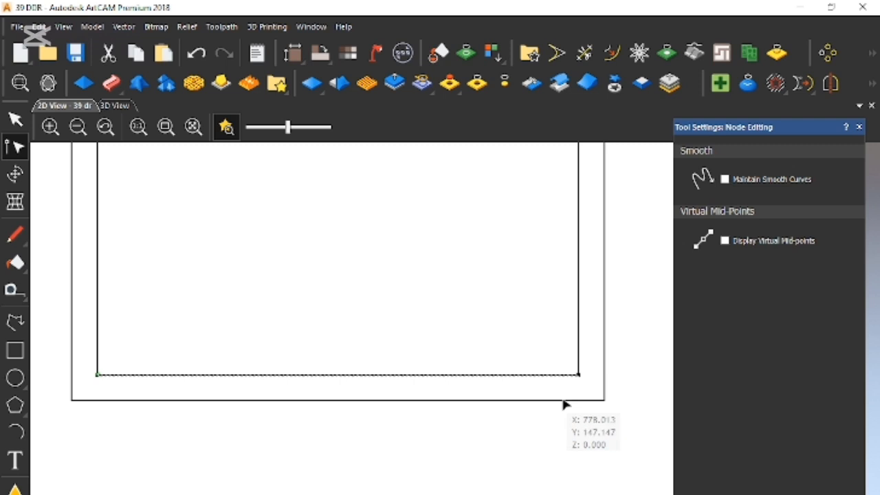
- Split the frame's outer rectangle into separate sides at its four corner nodes
left_click(605, 401)
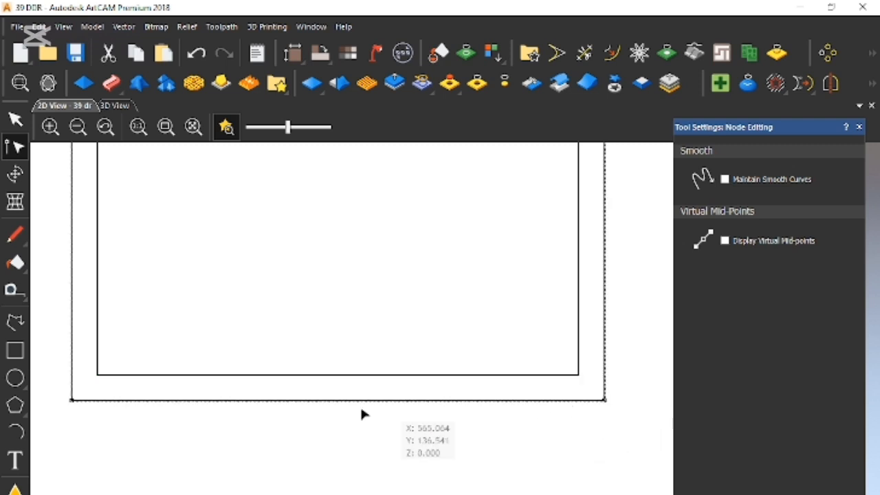
scroll(383, 265, "down", 3)
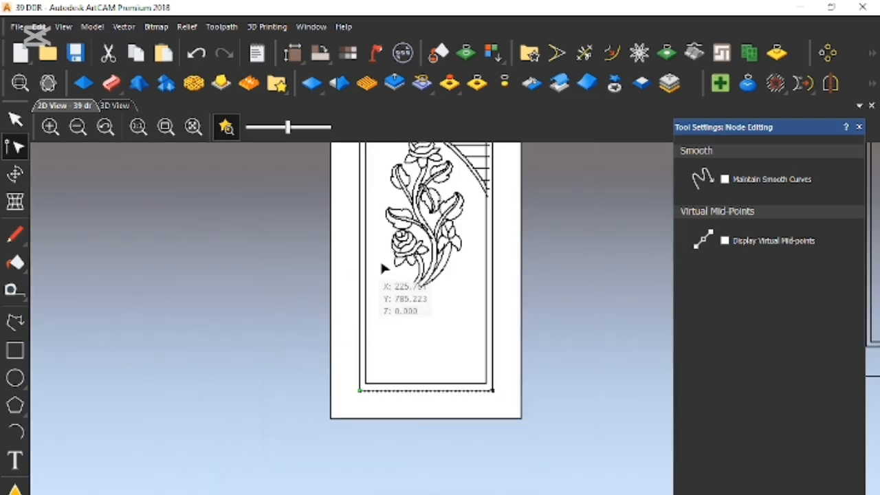
scroll(466, 220, "down", 1)
scroll(459, 222, "up", 1)
scroll(459, 222, "up", 1)
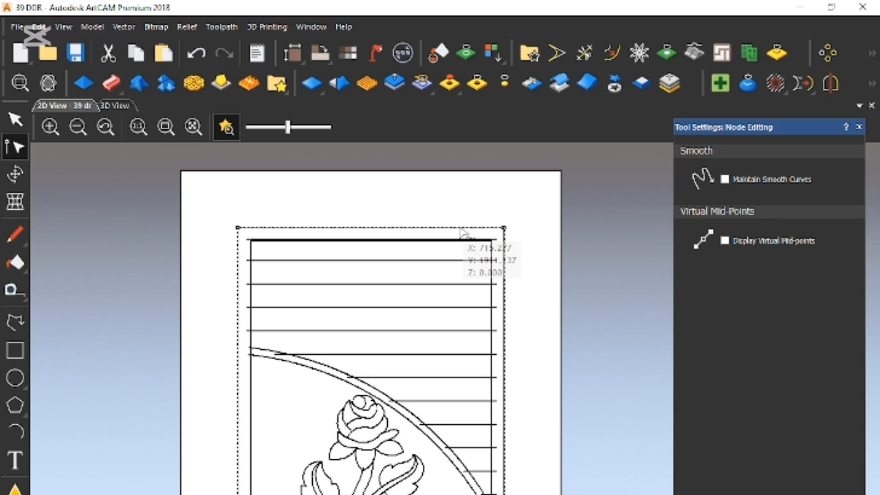
scroll(463, 236, "up", 1)
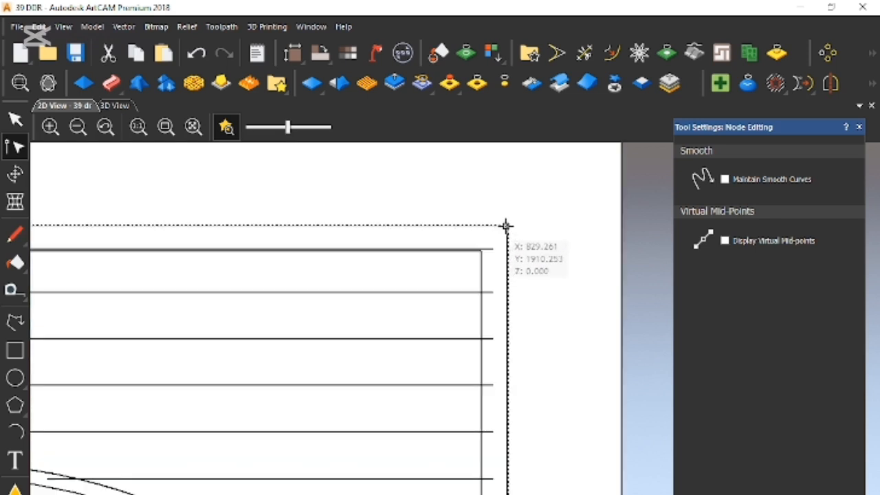
scroll(401, 273, "down", 2)
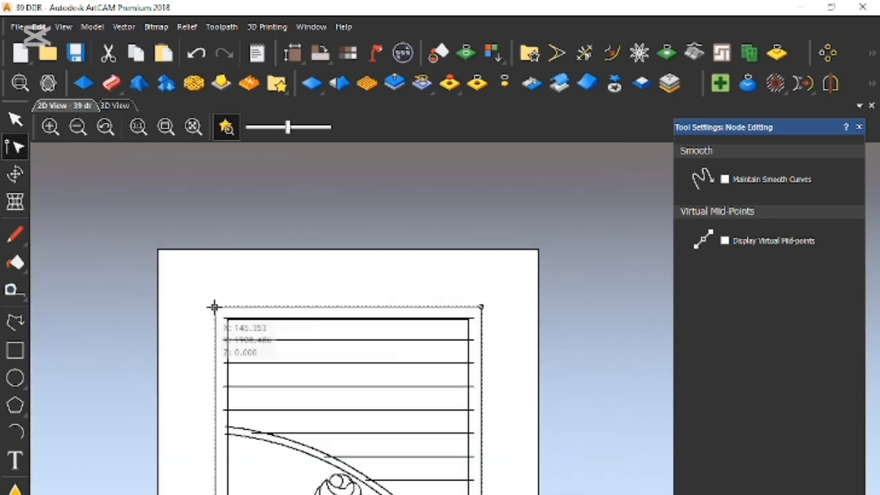
scroll(260, 317, "up", 2)
left_click(200, 327)
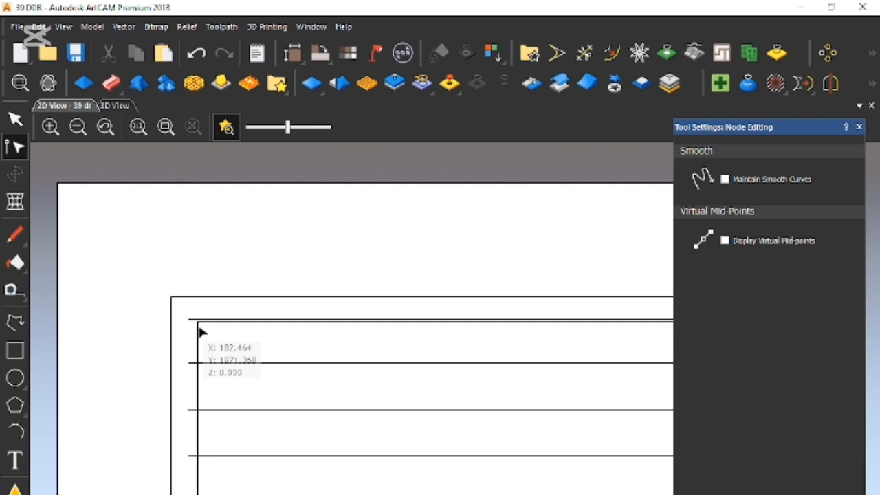
- Split the frame's inner rectangle at its two upper corner nodes and leave node editing
left_click(198, 329)
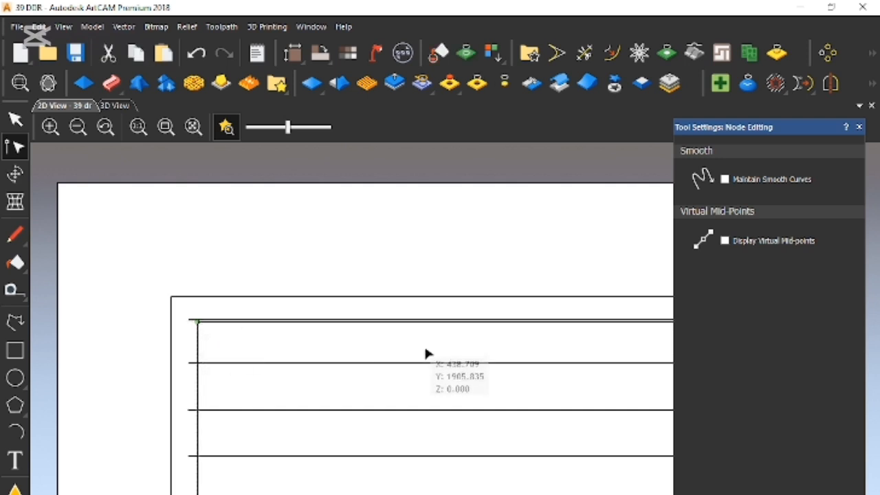
scroll(428, 354, "down", 3)
scroll(516, 384, "up", 3)
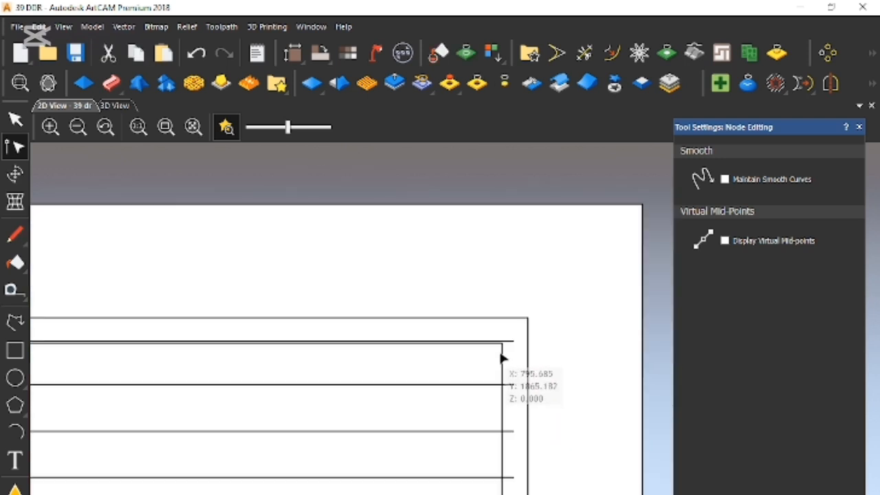
scroll(509, 358, "down", 1)
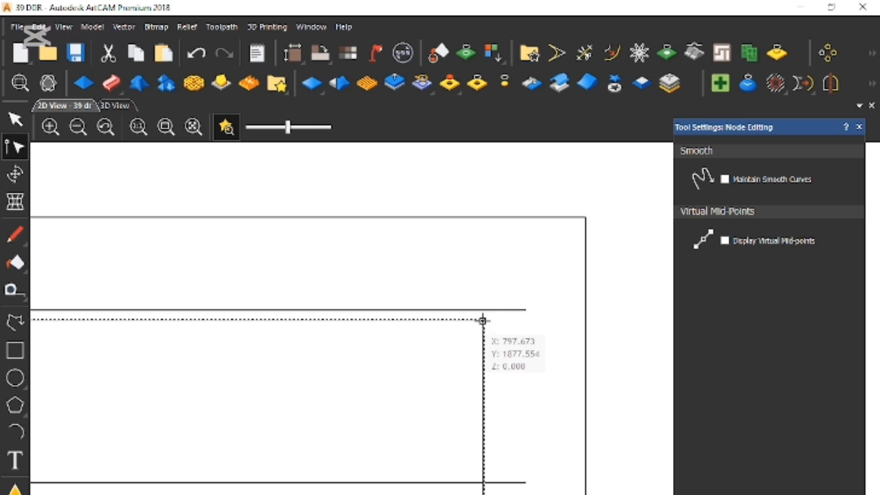
left_click(483, 372)
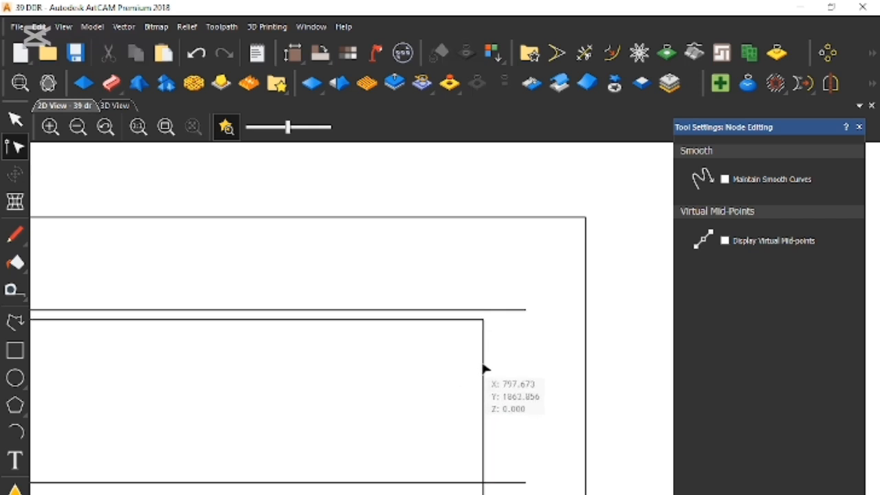
scroll(458, 376, "down", 1)
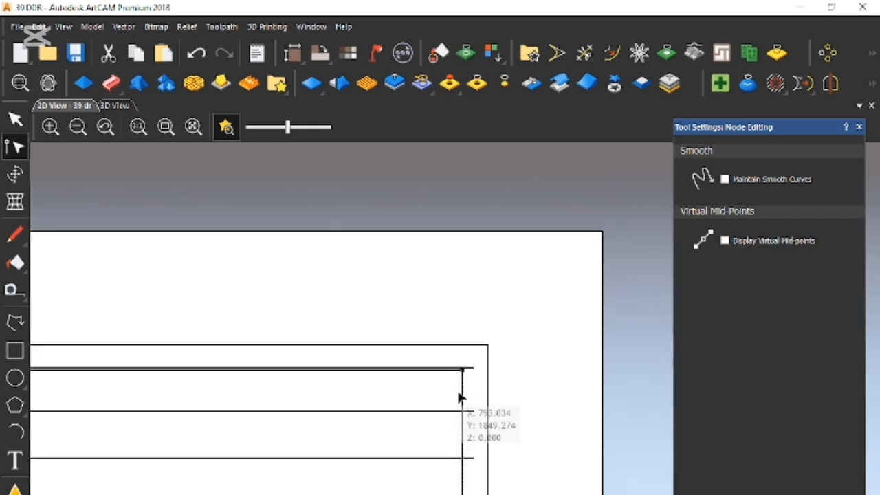
scroll(451, 395, "down", 1)
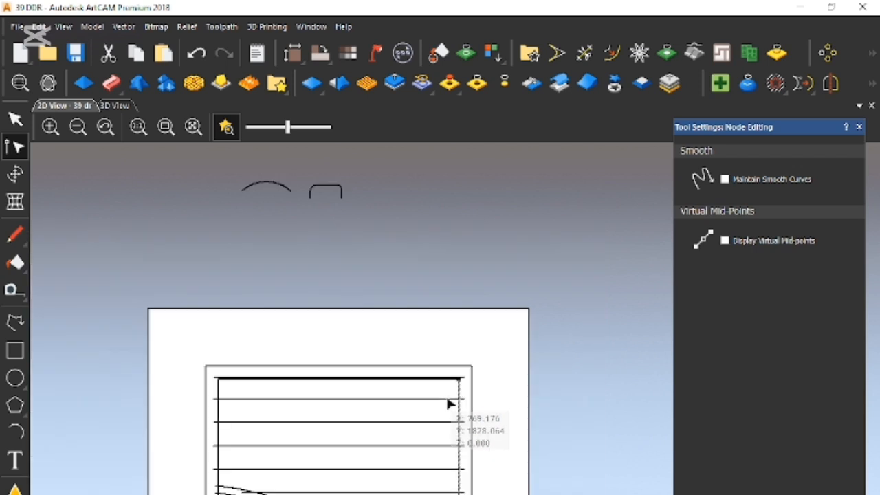
left_click(440, 349)
key("n")
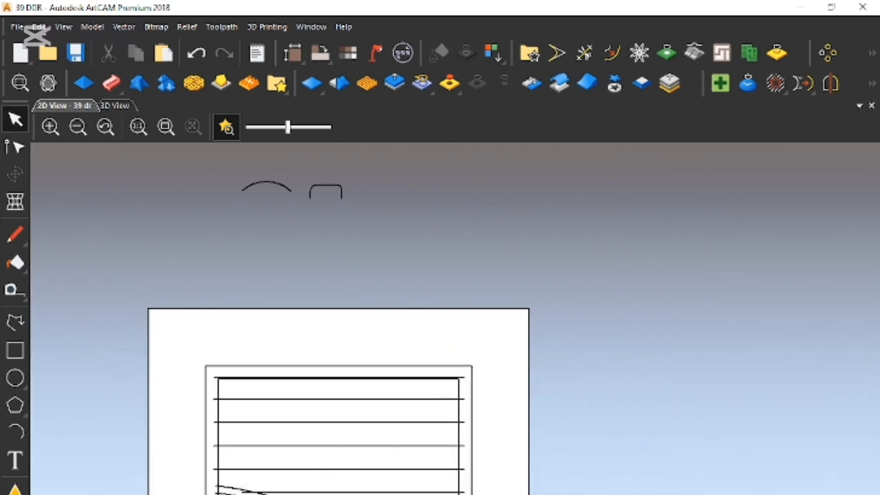
- Start a Two Rail Sweep with the left sides of the outer and inner rectangles as its drive rails
scroll(201, 494, "up", 3)
left_click(208, 213)
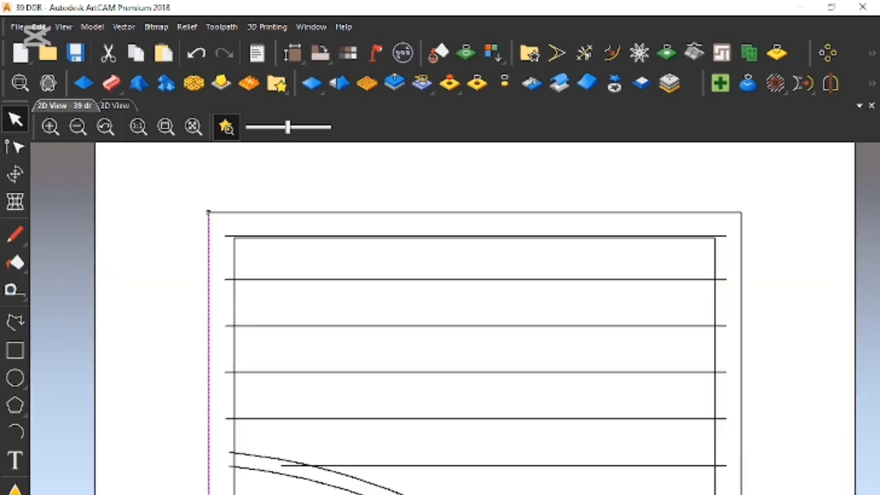
left_click(234, 491, "shift")
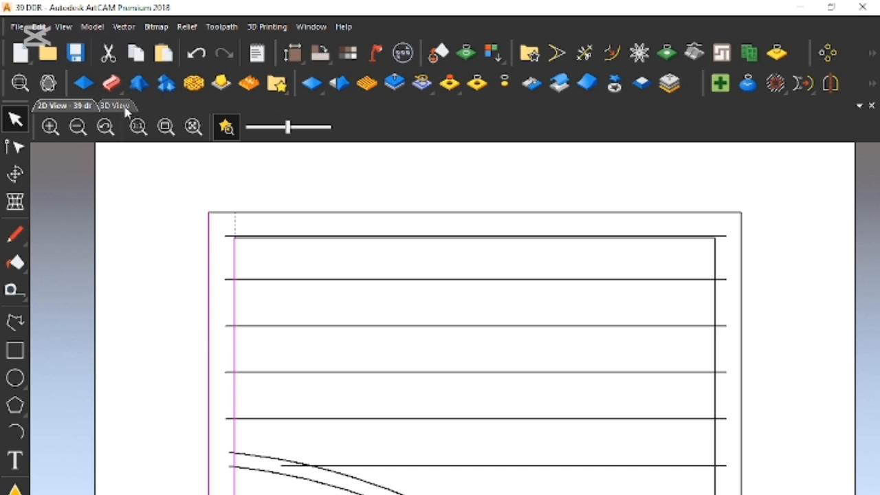
left_click(110, 83)
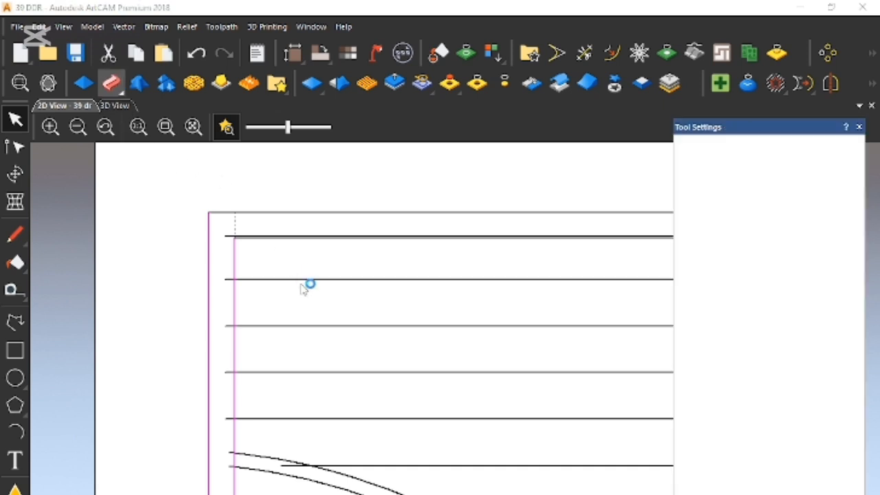
- Add the open rounded-rectangle profile above the door as the sweep's cross section
scroll(309, 322, "down", 2)
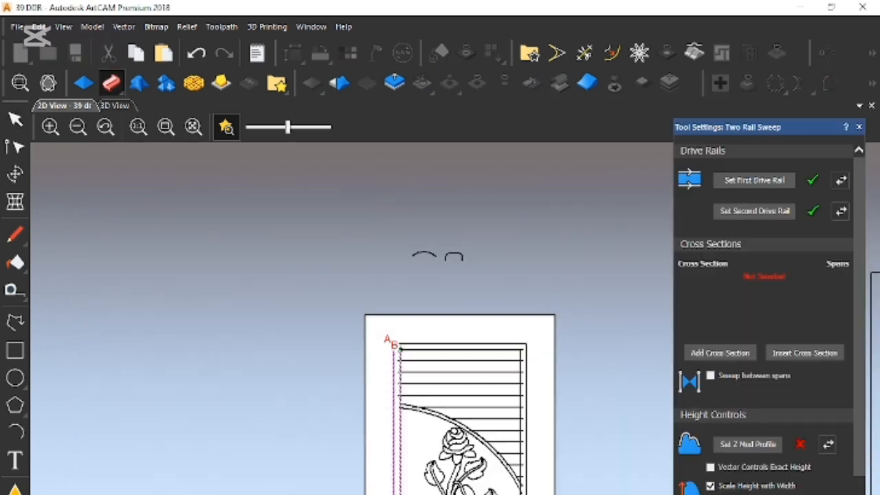
scroll(433, 296, "up", 1)
scroll(434, 296, "down", 1)
scroll(431, 293, "up", 2)
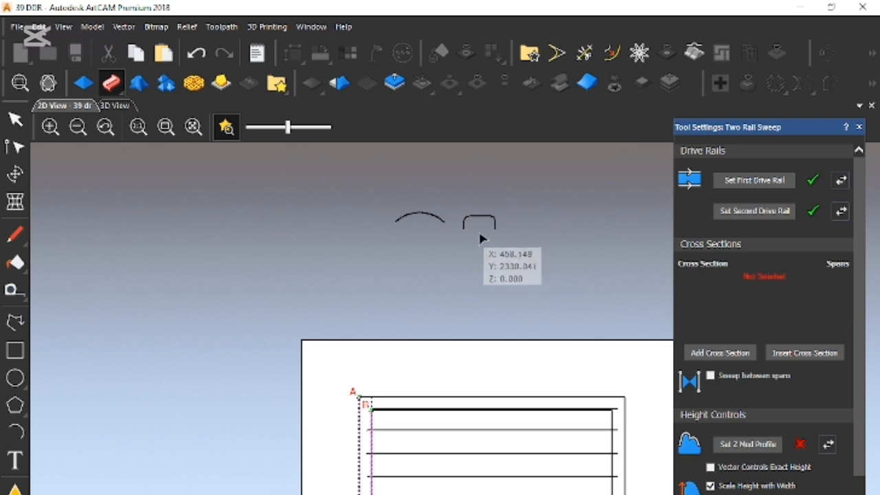
left_click(481, 220)
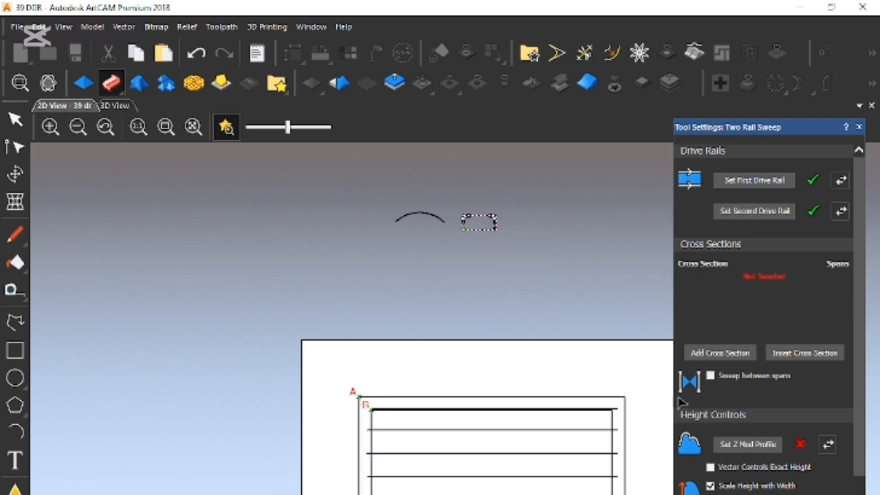
left_click(721, 352)
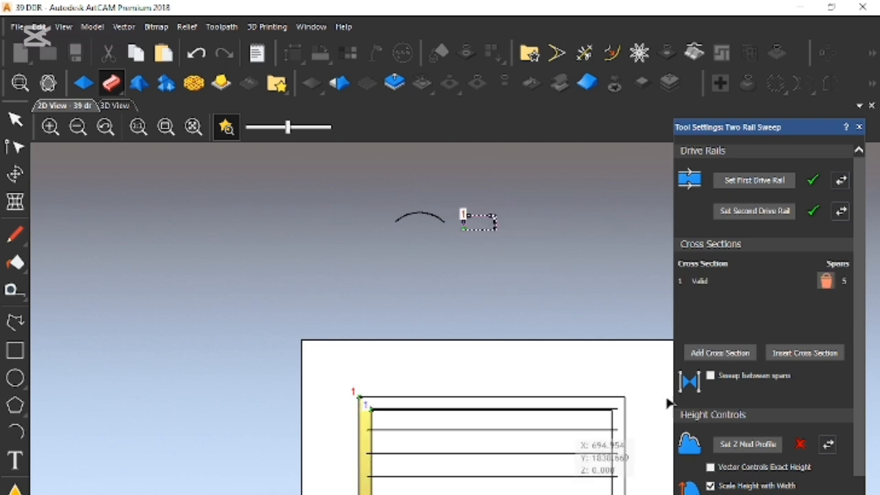
- Turn off scaling height with width, scale the sweep's final height to 9, and check its upper end
scroll(742, 413, "down", 3)
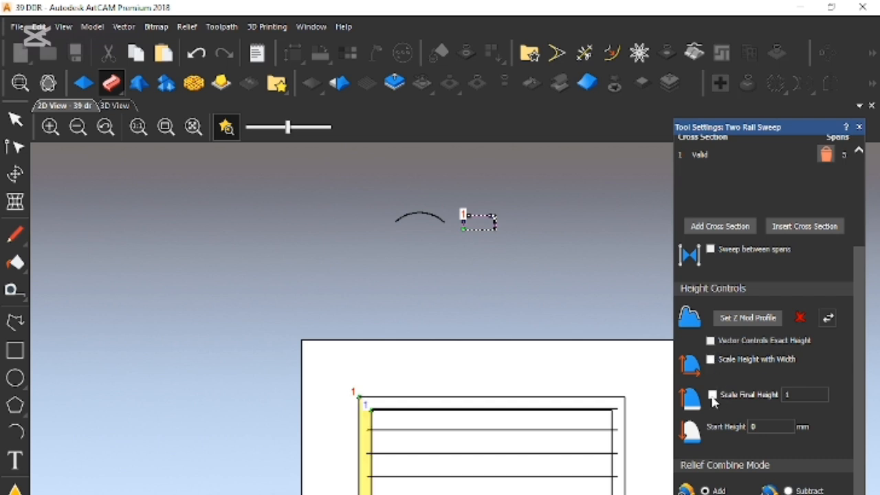
left_click(712, 396)
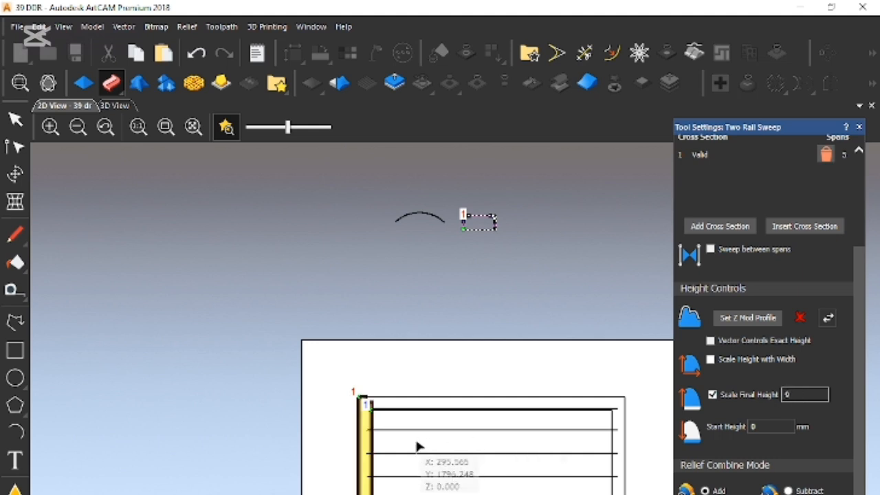
scroll(371, 478, "up", 4)
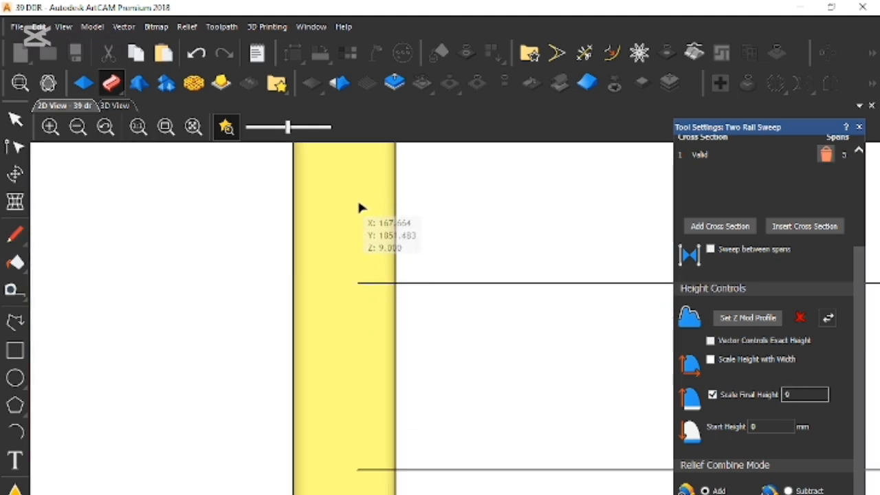
scroll(385, 261, "down", 3)
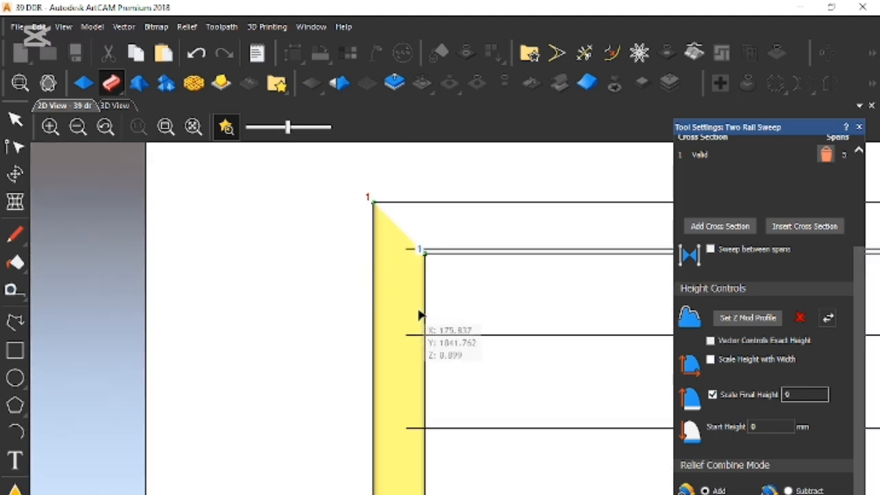
- Inspect the swept left frame side in the 3D view, examining its mitred end, rounded edges and flat top
left_click(114, 106)
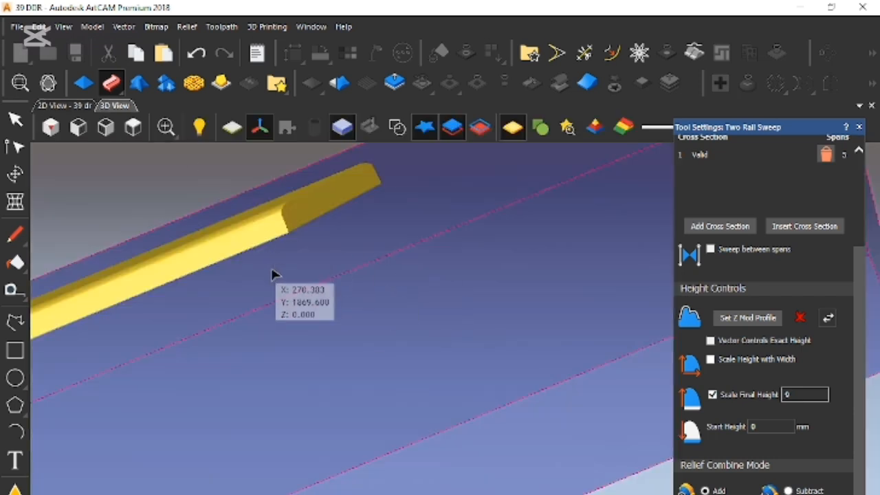
scroll(304, 310, "up", 2)
scroll(304, 310, "down", 3)
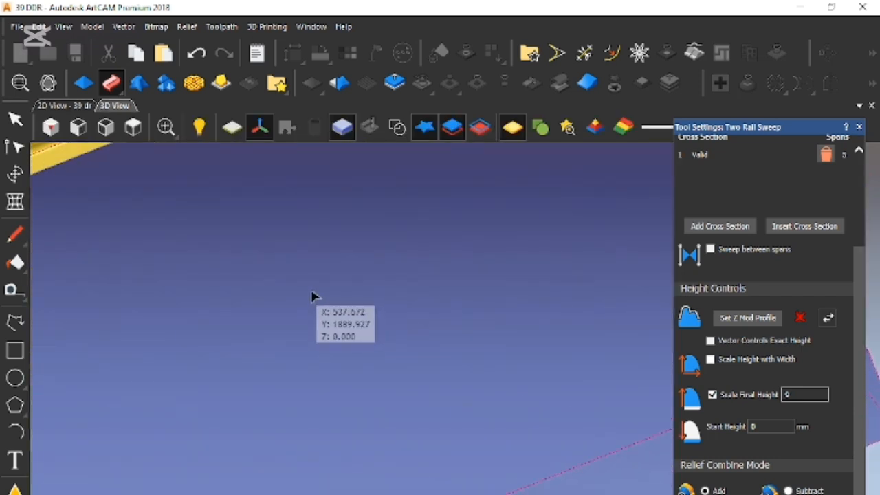
scroll(262, 292, "down", 1)
left_click_drag(269, 337, 408, 389)
left_click_drag(207, 346, 423, 367)
left_click_drag(250, 288, 261, 305)
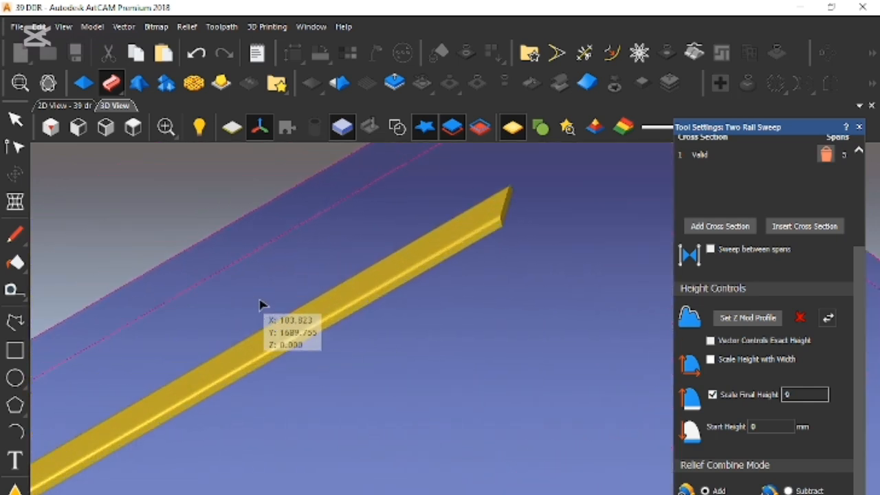
left_click_drag(320, 317, 647, 312)
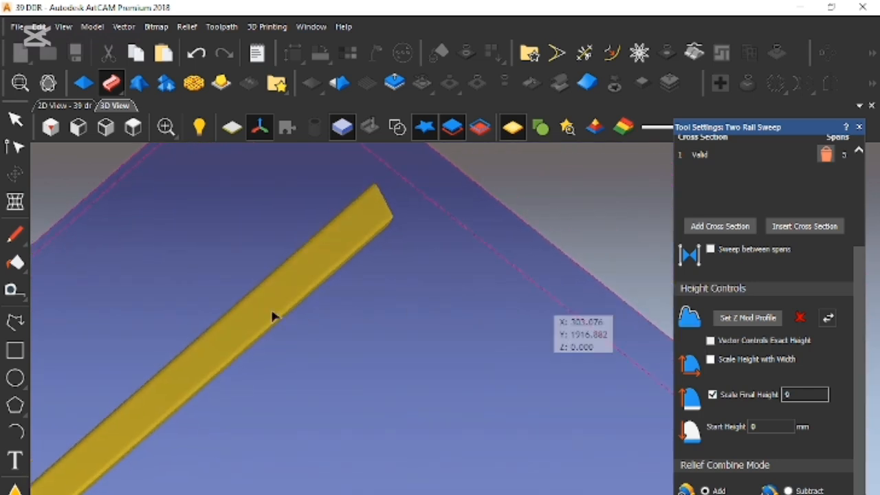
scroll(200, 323, "up", 2)
scroll(199, 324, "up", 4)
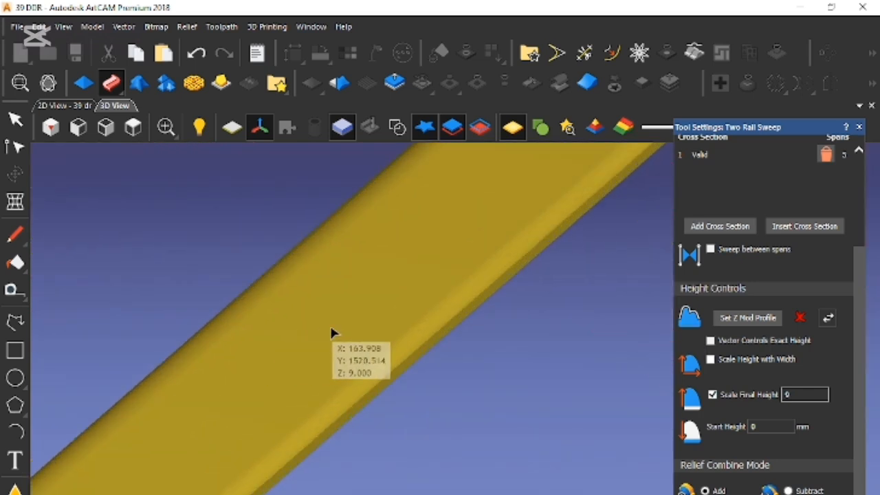
mouse_move(371, 295)
left_mouse_down()
mouse_move(373, 286)
mouse_move(389, 315)
mouse_move(423, 314)
mouse_move(385, 289)
mouse_move(395, 319)
mouse_move(437, 315)
mouse_move(432, 282)
mouse_move(417, 298)
left_mouse_up()
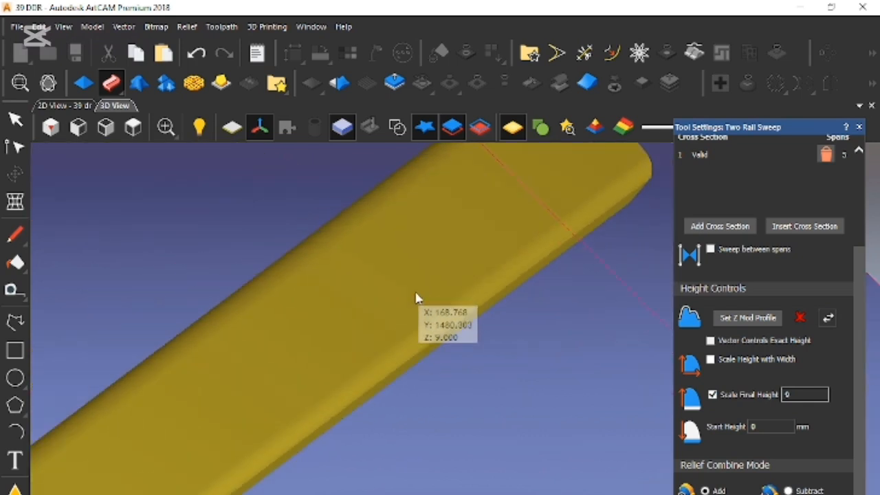
- Return to the 2D view, switch the sweep's relief combine mode away from Add, and examine the mitred upper left corner
left_click(52, 106)
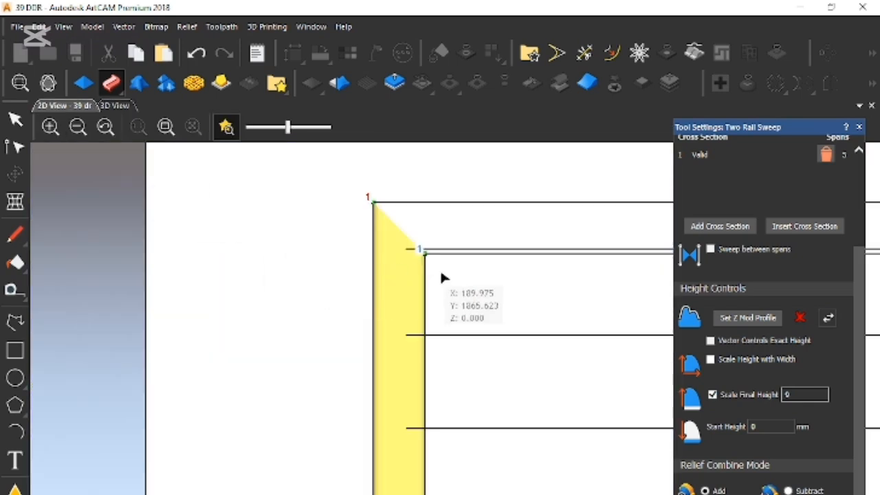
scroll(450, 331, "down", 2)
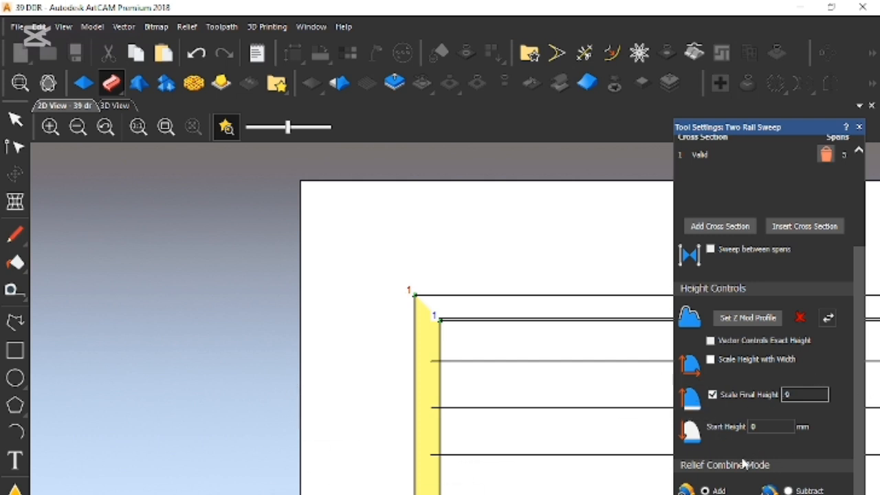
scroll(383, 320, "down", 2)
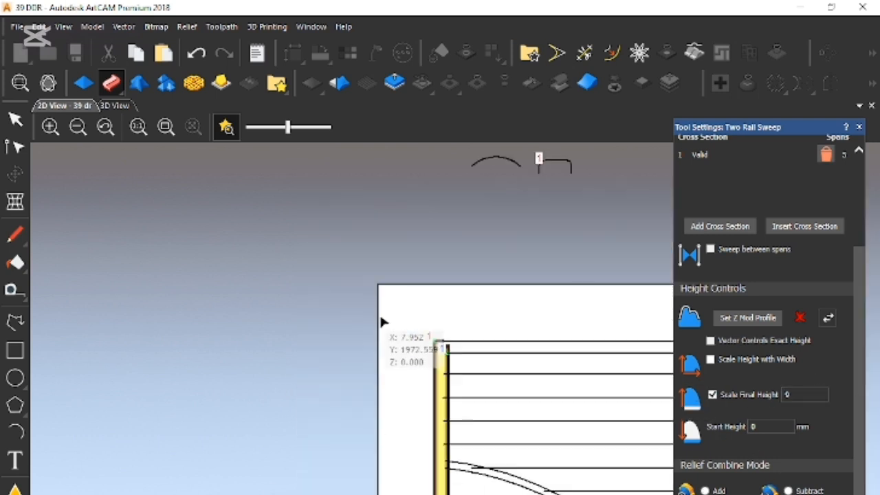
scroll(514, 277, "up", 2)
scroll(468, 388, "down", 2)
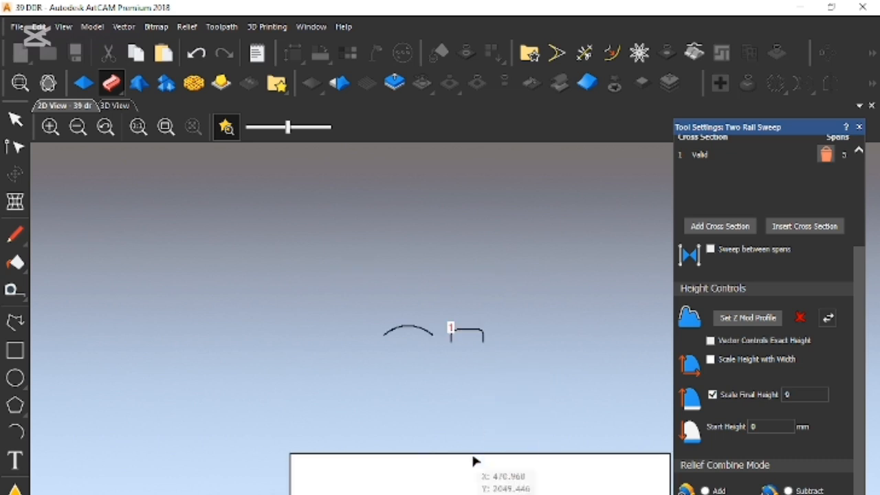
scroll(368, 482, "up", 3)
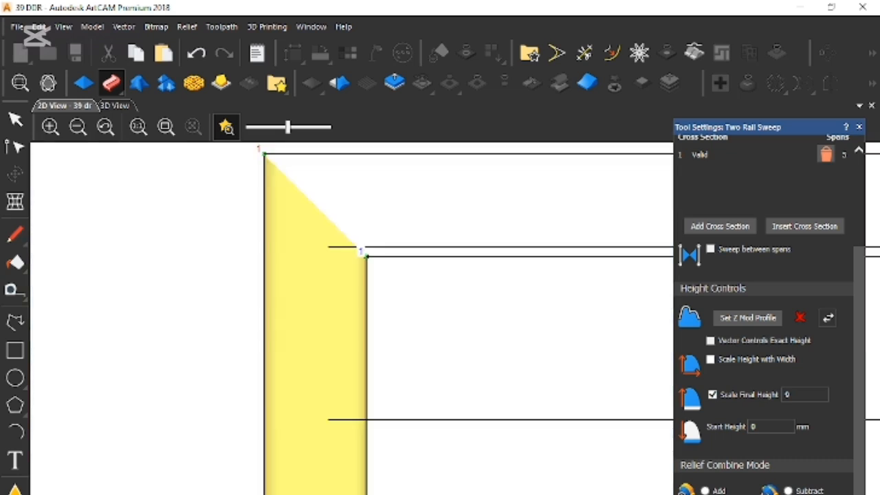
- Shorten the open rounded-rectangle profile above the door by raising its two lower end nodes together
scroll(444, 337, "down", 3)
scroll(543, 244, "down", 1)
scroll(577, 192, "up", 3)
scroll(577, 176, "down", 2)
scroll(515, 279, "up", 4)
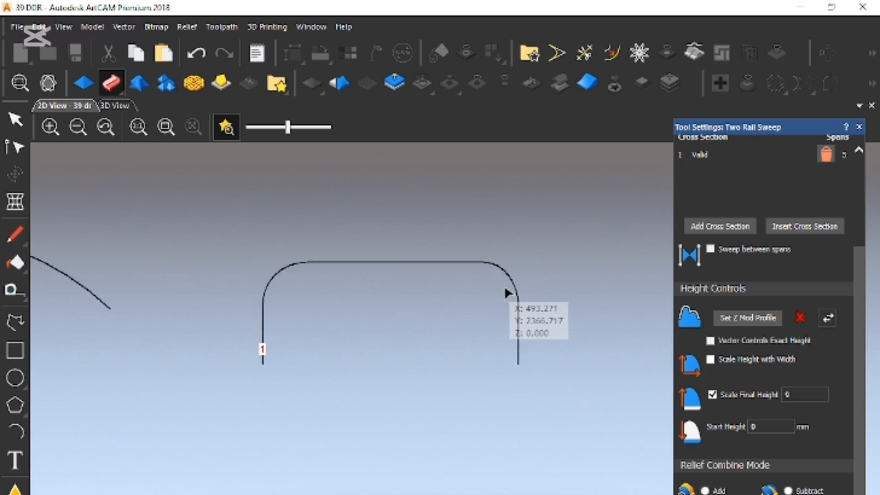
left_click(504, 275)
left_click_drag(200, 379, 612, 384)
key("Up")
key("Up")
key("Up")
key("Up")
key("Up")
key("Up")
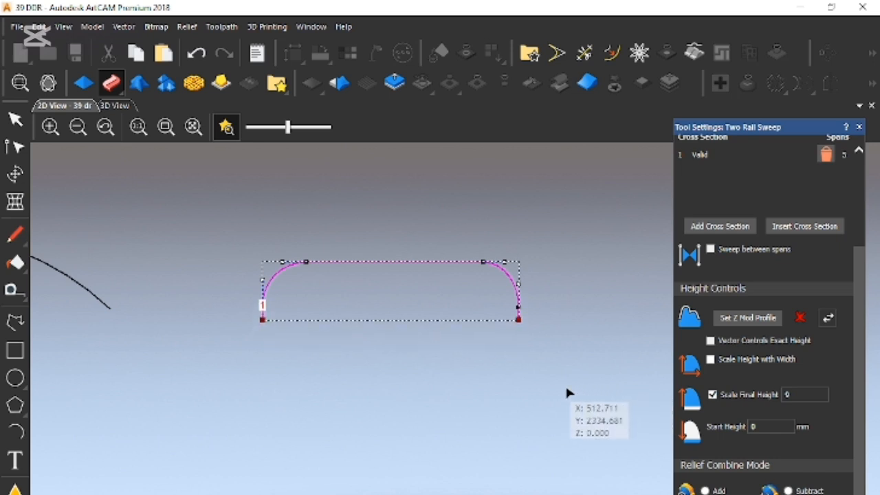
- Examine the swept left frame side along its length and at its upper end in the 2D view
scroll(433, 411, "down", 4)
scroll(402, 490, "up", 4)
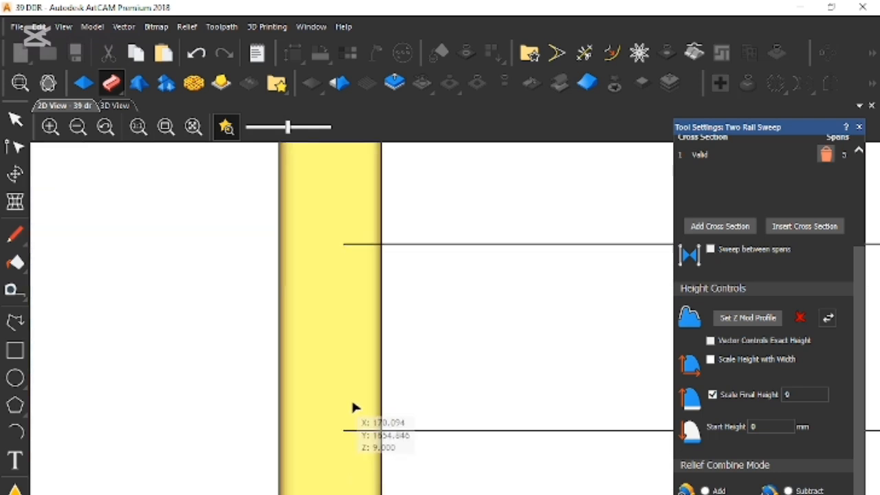
scroll(433, 344, "down", 1)
scroll(456, 325, "down", 2)
scroll(459, 296, "up", 1)
scroll(462, 261, "down", 1)
scroll(447, 398, "up", 1)
scroll(446, 416, "up", 2)
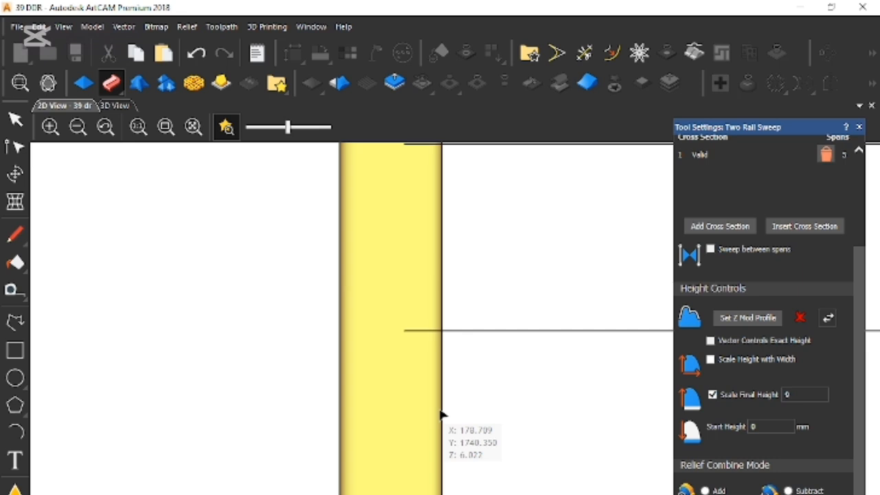
scroll(438, 306, "down", 3)
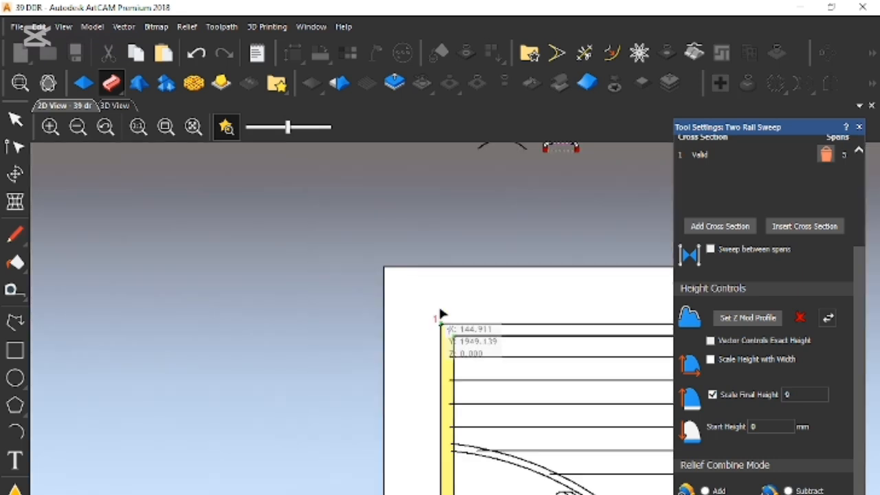
- Refine the profile's rounded upper corners by shifting the flat top edge's end nodes and adjusting the curve handles
scroll(530, 220, "down", 1)
scroll(517, 242, "up", 8)
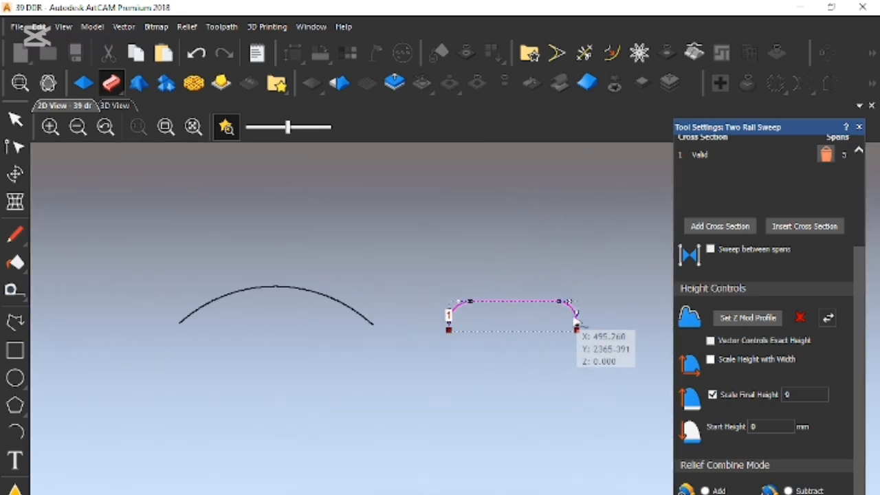
left_click(532, 280)
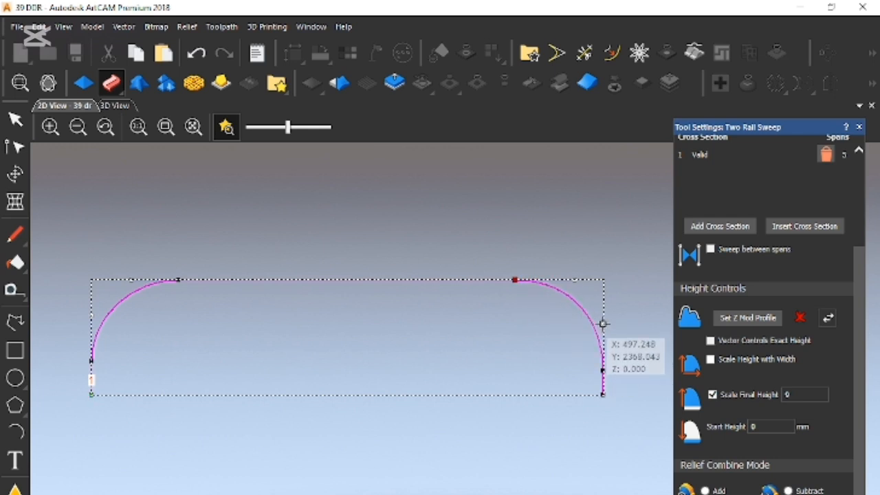
left_click_drag(167, 264, 193, 296)
key("Down")
key("Down")
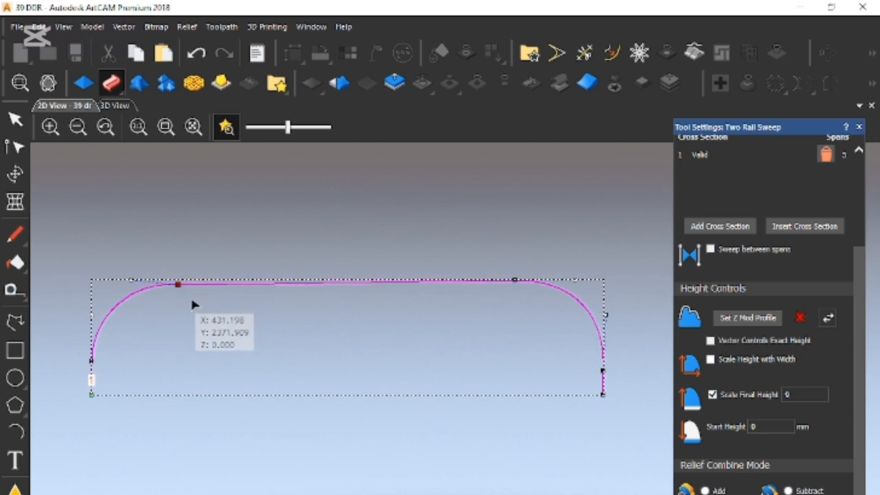
key("Down")
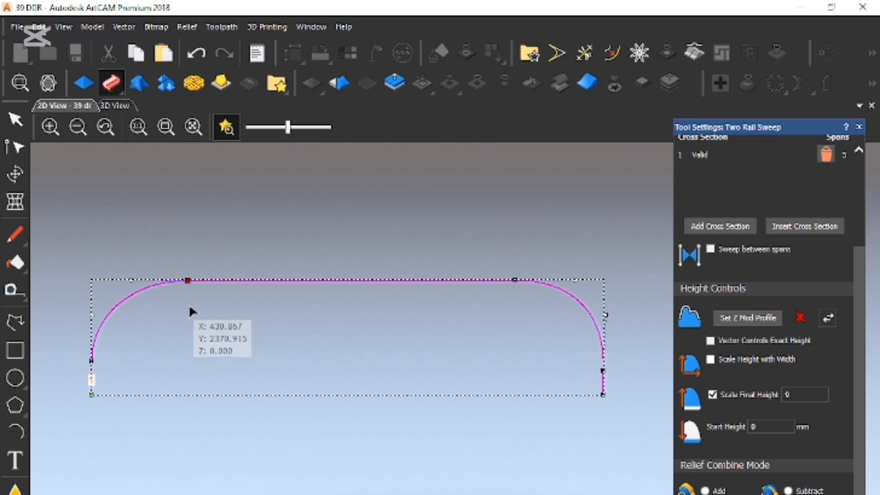
left_click(131, 280)
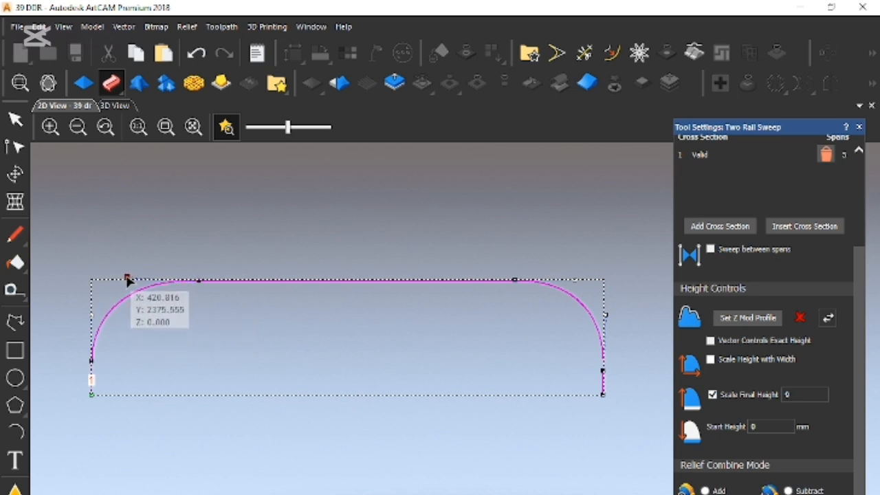
left_click(206, 336)
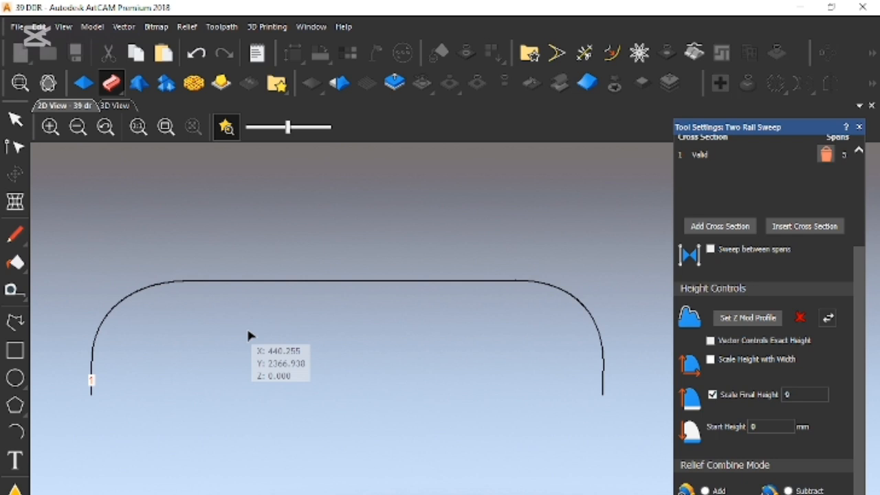
- Sweep the profile between the outer and inner top lines as drive rails to form the frame's top side
scroll(419, 392, "down", 6)
scroll(411, 452, "up", 8)
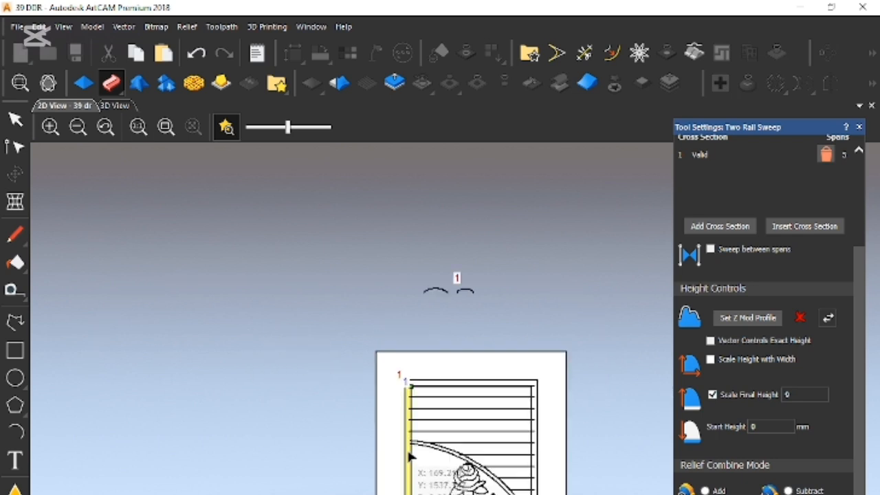
scroll(410, 452, "up", 2)
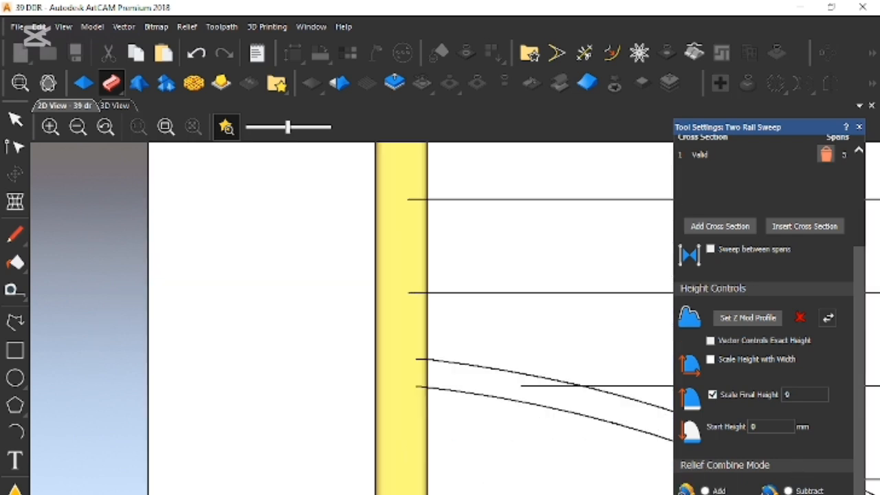
scroll(505, 265, "down", 4)
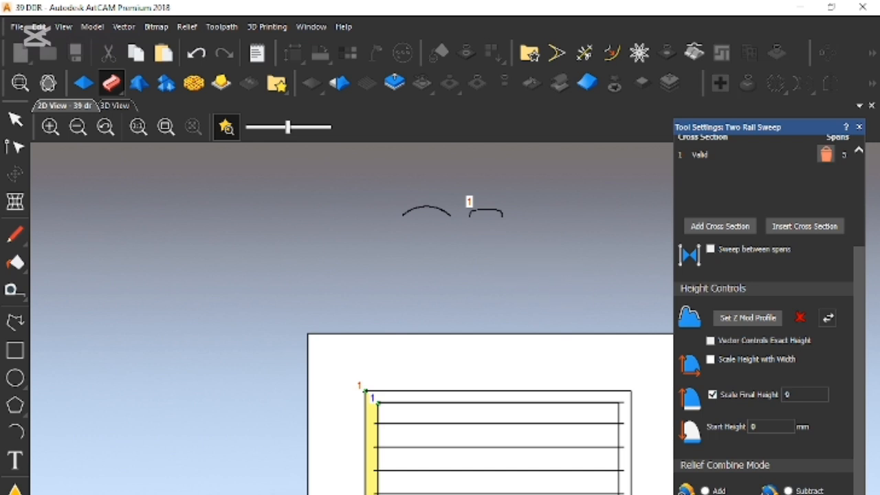
scroll(485, 401, "up", 2)
left_click(477, 385)
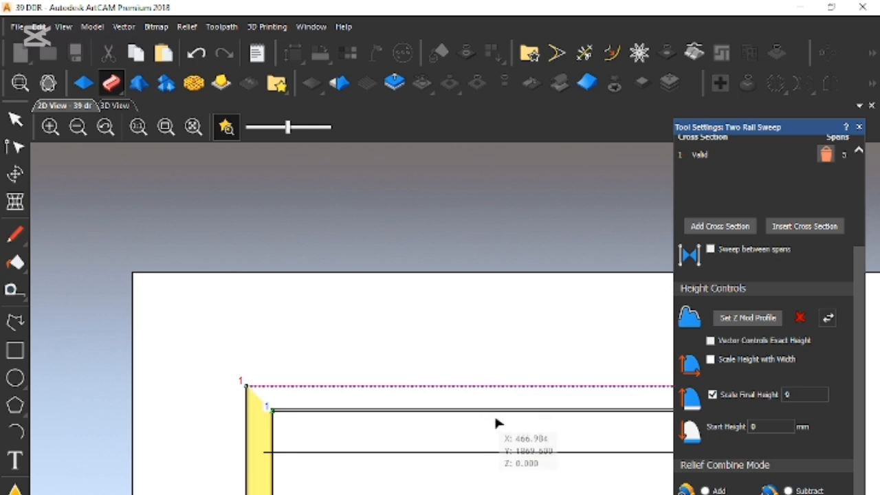
left_click(494, 412)
scroll(767, 270, "up", 2)
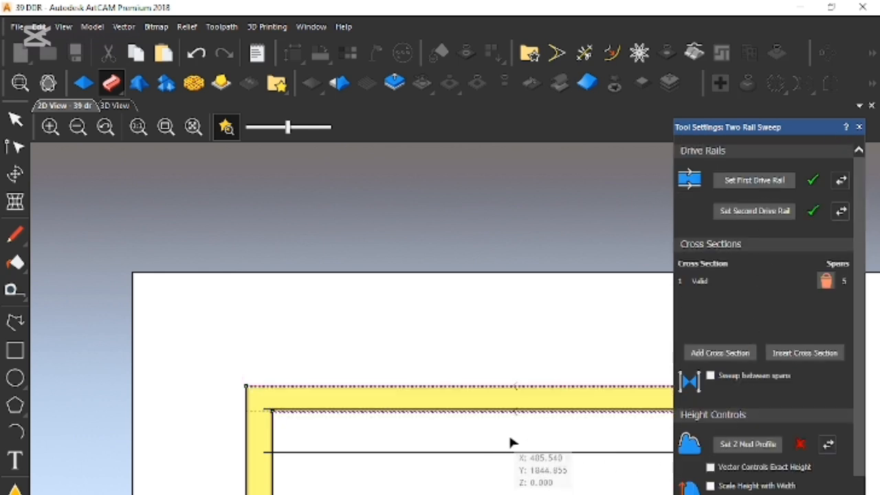
scroll(454, 430, "down", 1)
scroll(366, 403, "up", 1)
scroll(365, 402, "up", 2)
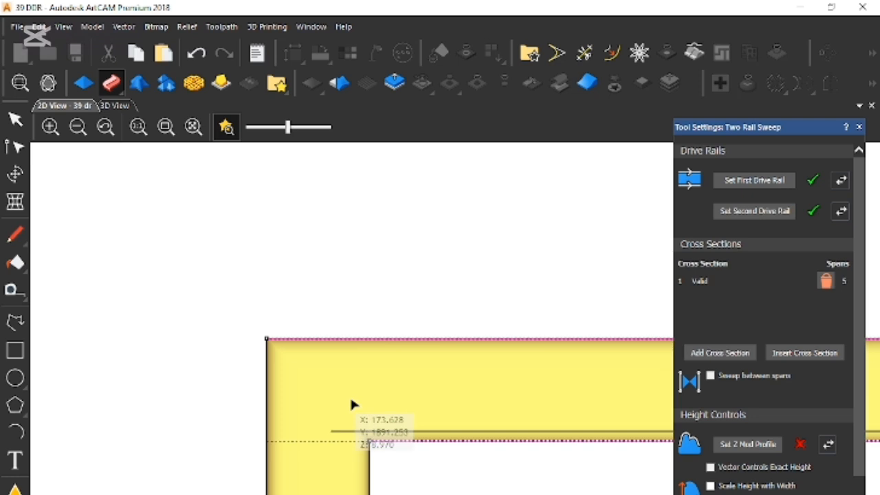
- Set the outer and inner right vertical lines as first and second drive rails and sweep the frame's right side
scroll(340, 416, "down", 3)
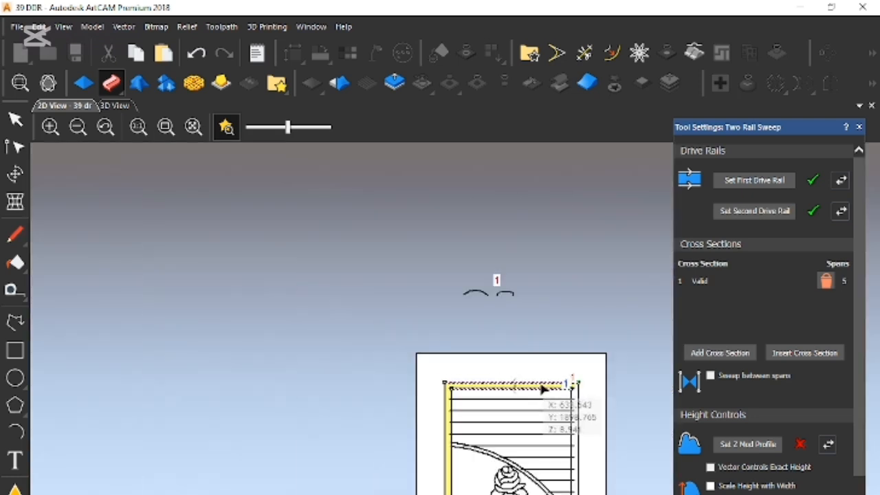
scroll(763, 309, "down", 3)
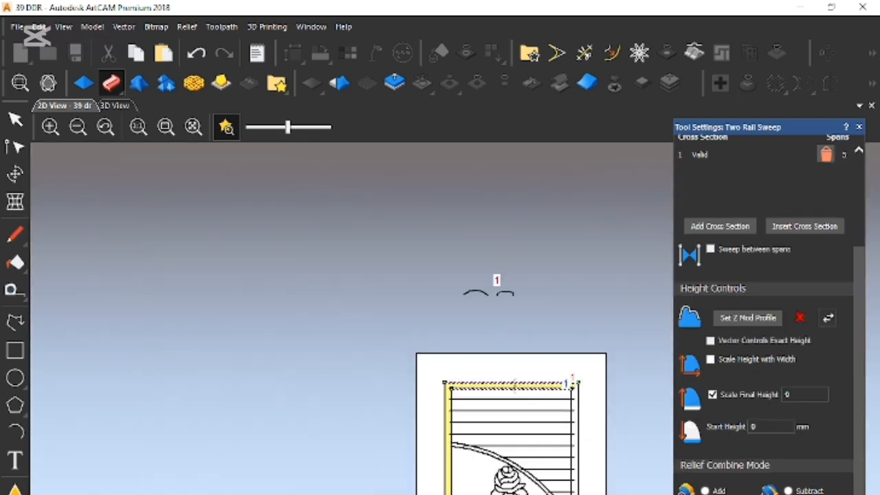
scroll(595, 412, "up", 2)
left_click(616, 367)
left_click(563, 368, "shift")
scroll(761, 169, "up", 3)
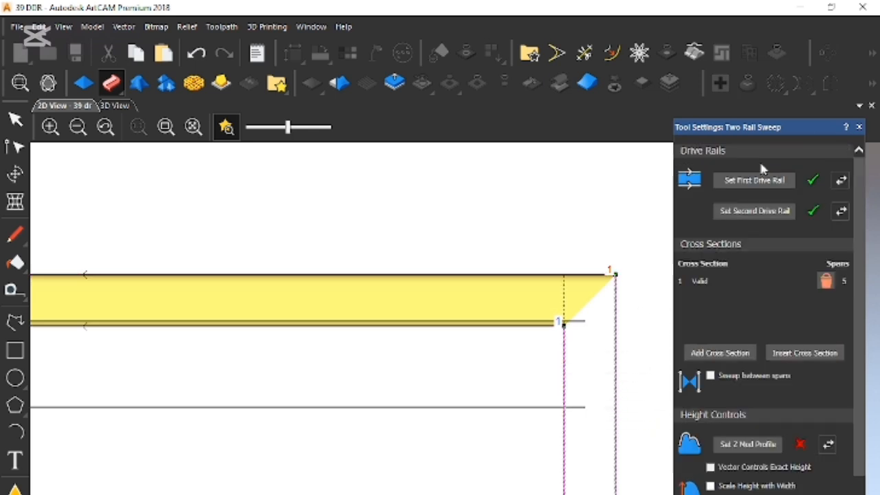
left_click(748, 184)
left_click(761, 489)
scroll(591, 440, "down", 2)
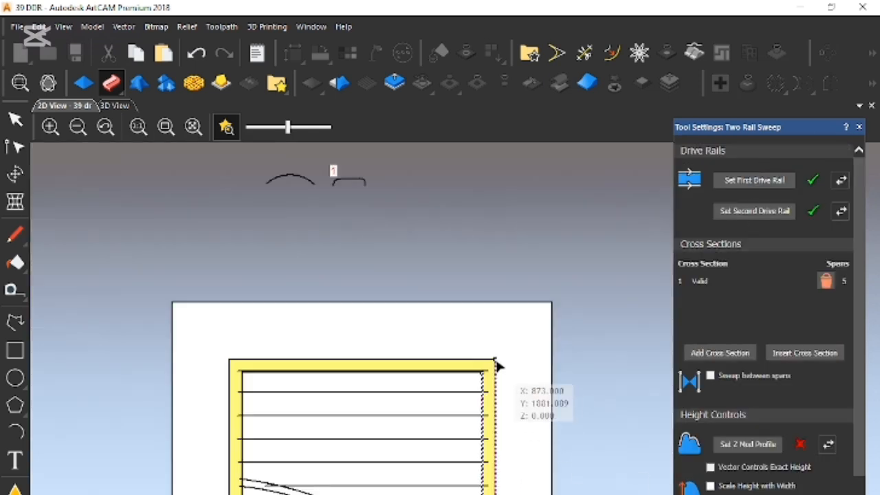
scroll(498, 363, "up", 3)
scroll(389, 491, "down", 4)
- Set the outer and inner bottom lines as drive rails and sweep the frame's bottom side
scroll(765, 468, "down", 3)
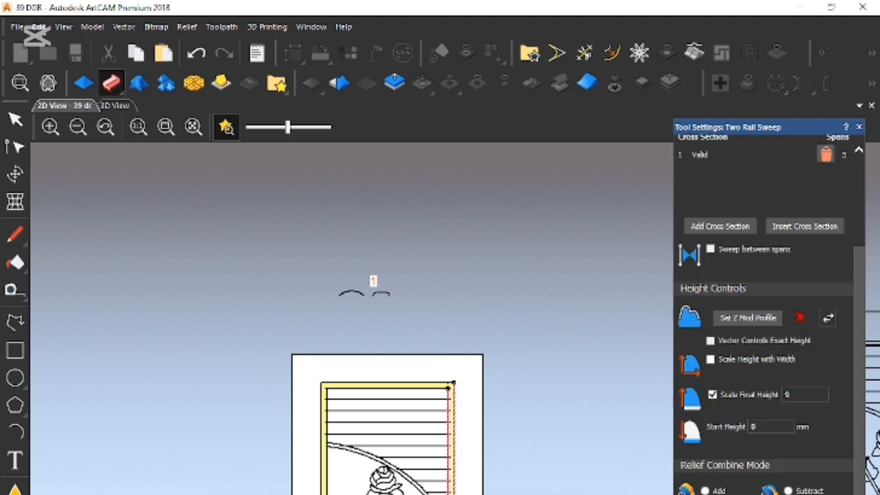
scroll(440, 413, "down", 2)
scroll(438, 407, "up", 6)
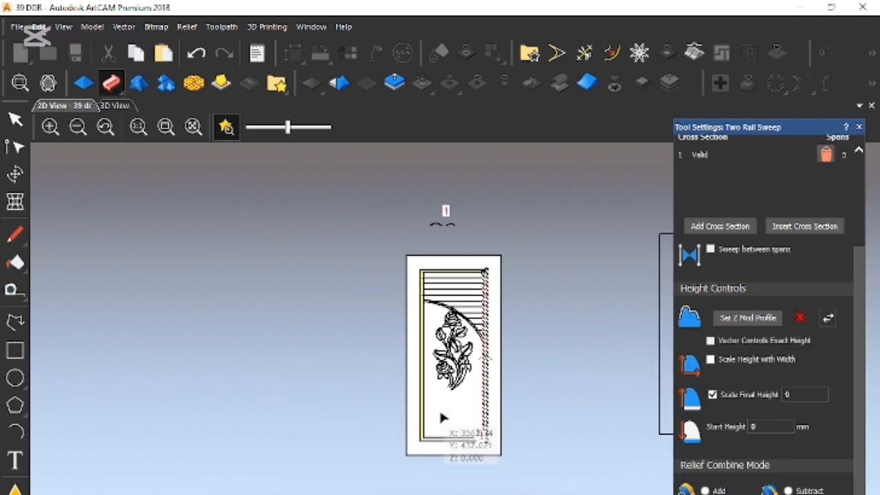
left_click_drag(468, 460, 437, 405)
left_click(465, 398)
left_click(467, 454)
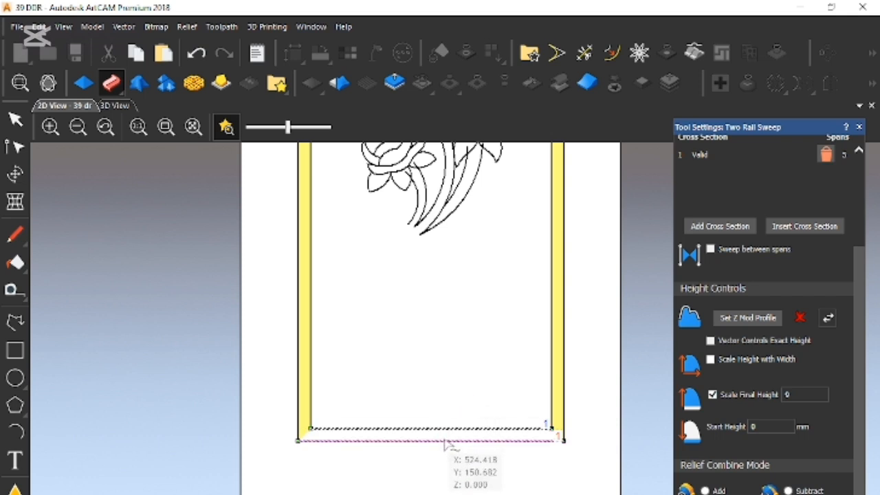
scroll(756, 226, "up", 3)
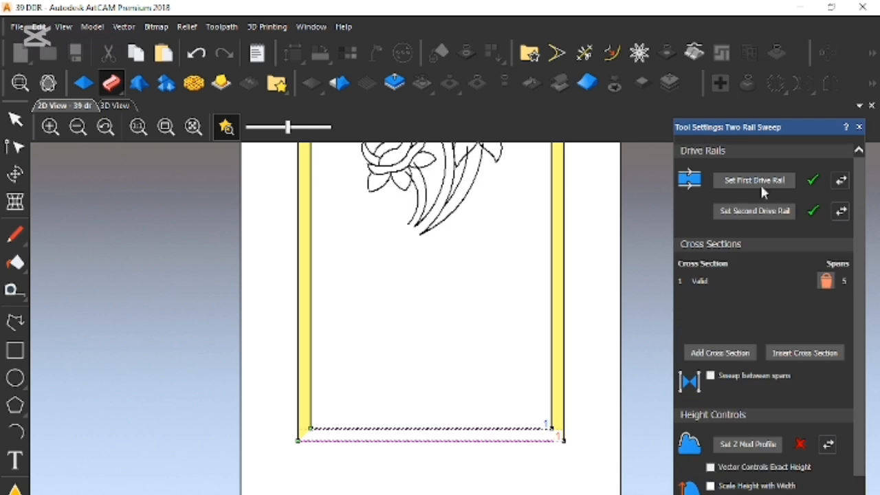
left_click(759, 208)
scroll(562, 433, "up", 4)
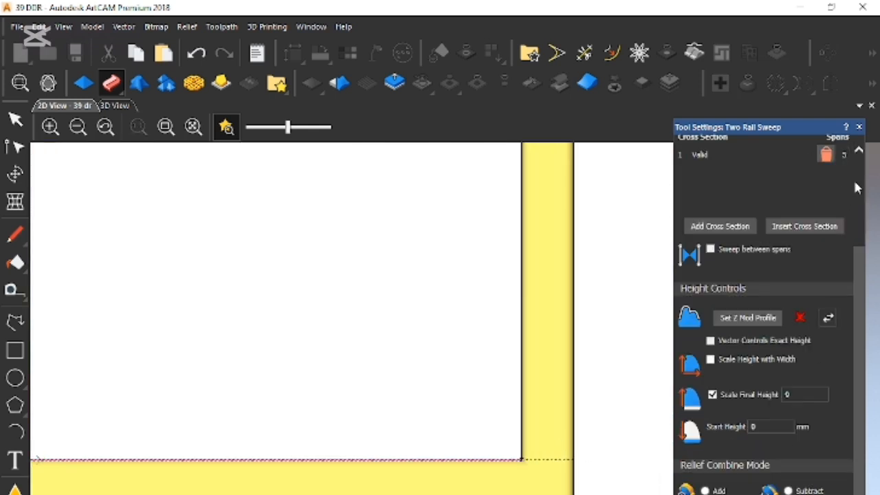
- Close the Two Rail Sweep settings, check the frame from its lower right corner, and save the model
left_click(859, 128)
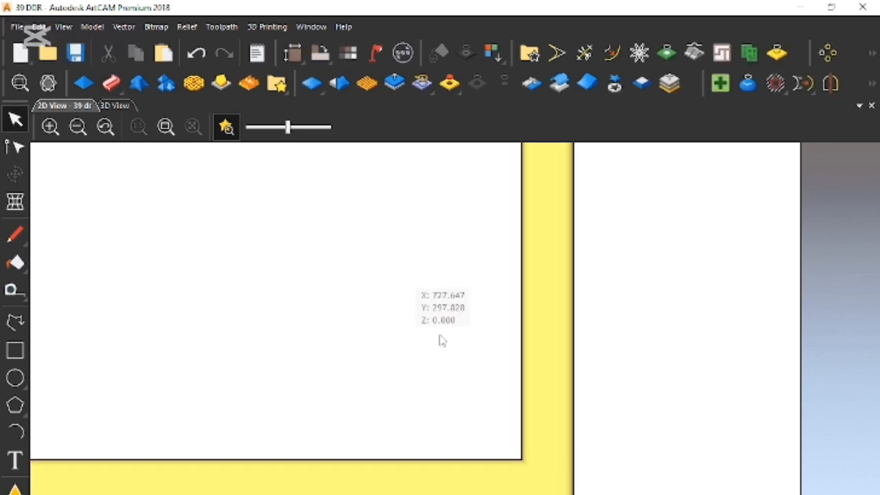
scroll(440, 323, "down", 2)
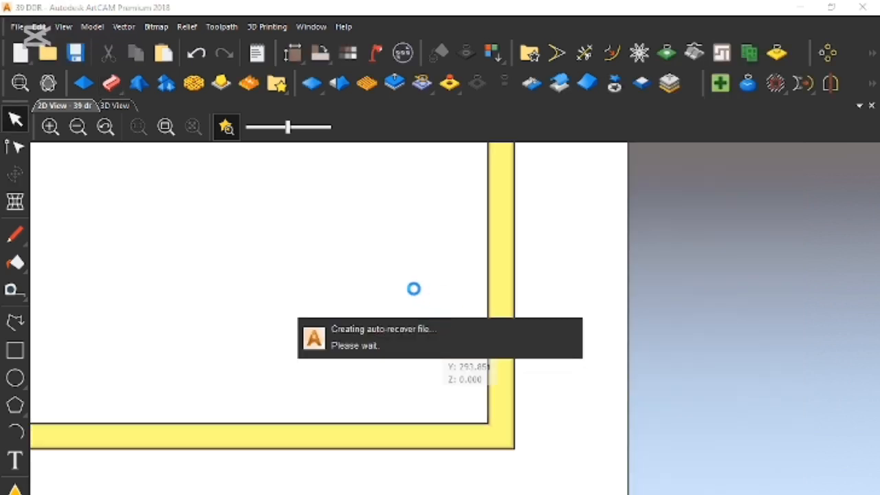
scroll(421, 292, "down", 3)
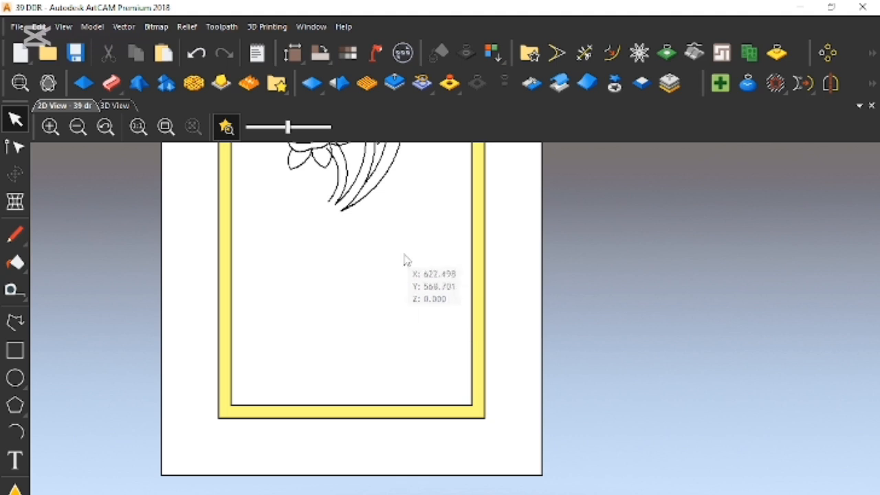
scroll(444, 278, "down", 2)
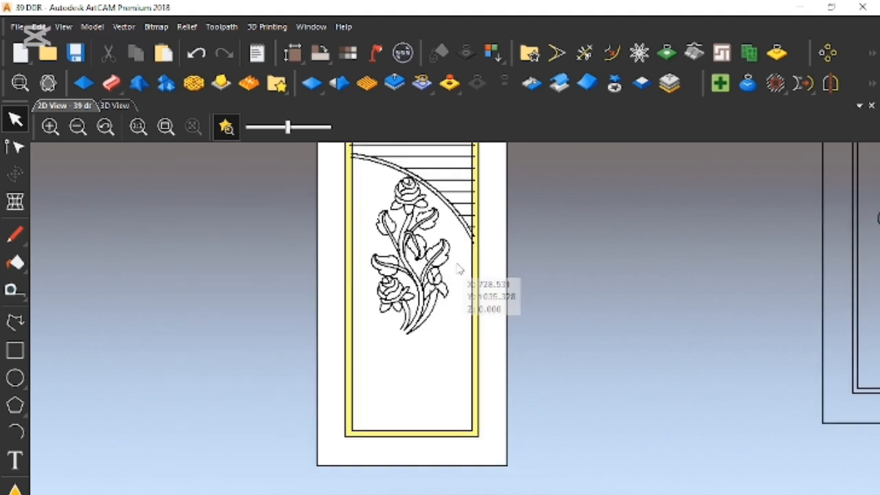
key("ctrl+s")
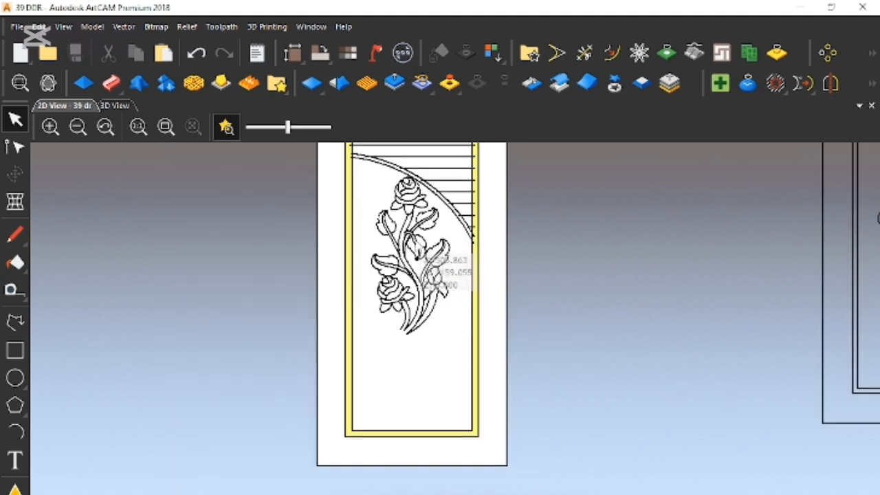
- Examine the swept frame around the louvre lines and where their ends overlap its upper right corner
scroll(451, 275, "down", 2)
scroll(451, 276, "up", 2)
scroll(452, 276, "down", 2)
scroll(472, 371, "up", 2)
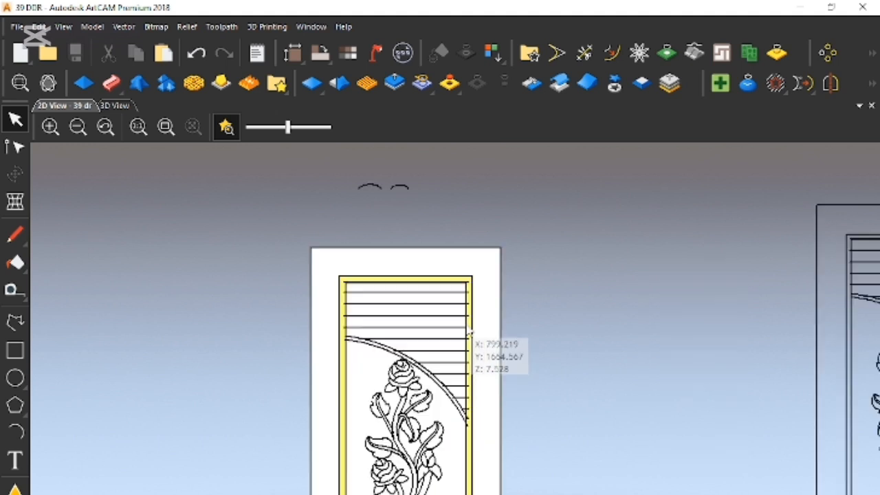
scroll(470, 317, "up", 2)
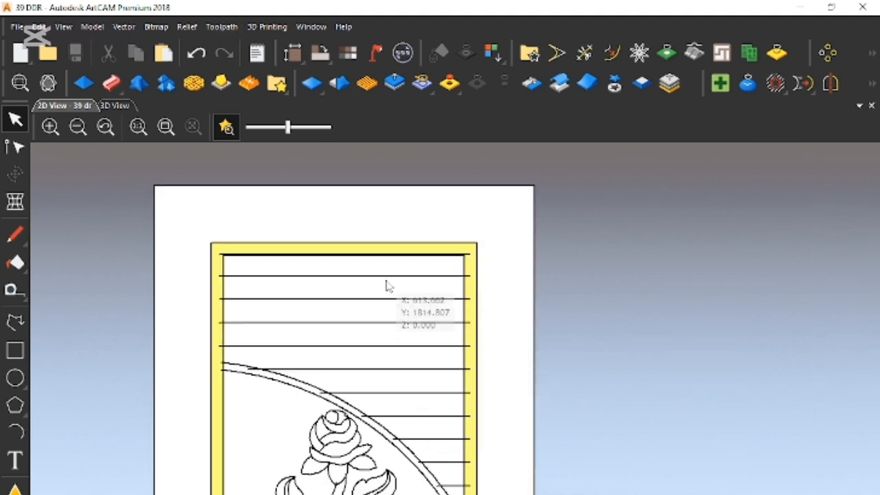
scroll(468, 396, "down", 2)
scroll(458, 403, "up", 2)
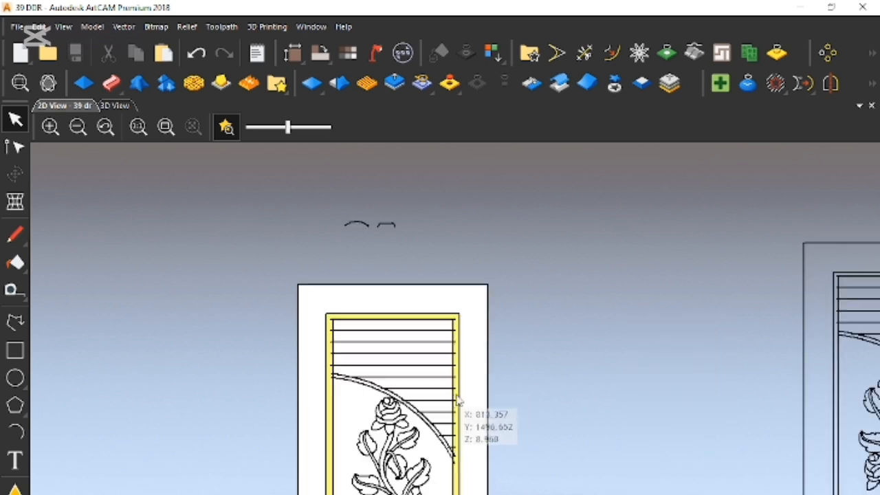
scroll(447, 281, "up", 3)
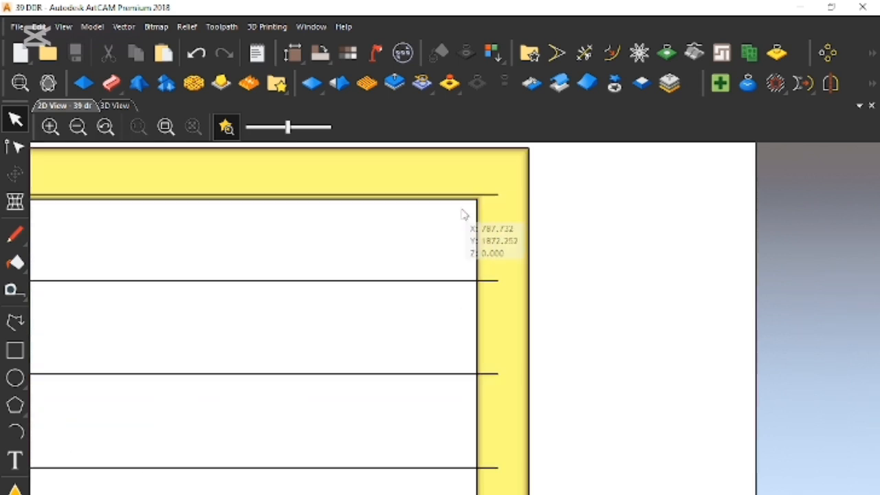
- Split the top two louvre lines with node editing where they cross the frame's inner right edge
scroll(491, 205, "up", 2)
left_click(488, 187)
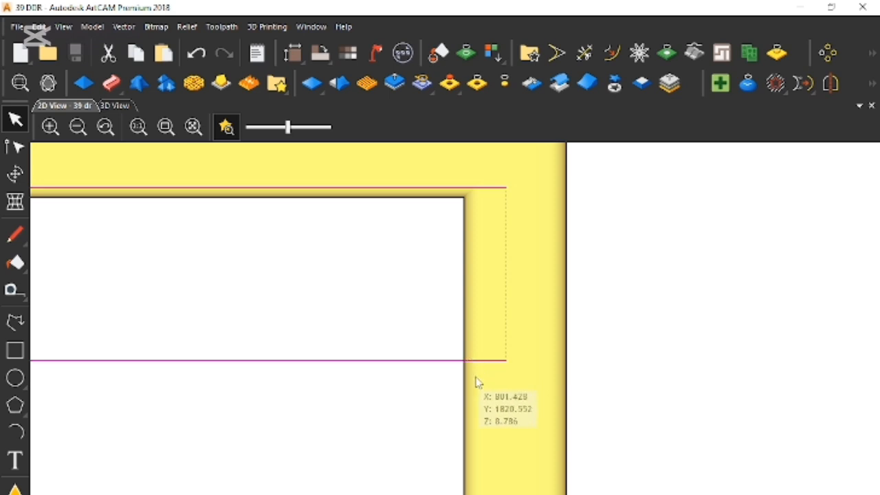
left_click(474, 365)
left_click(469, 360)
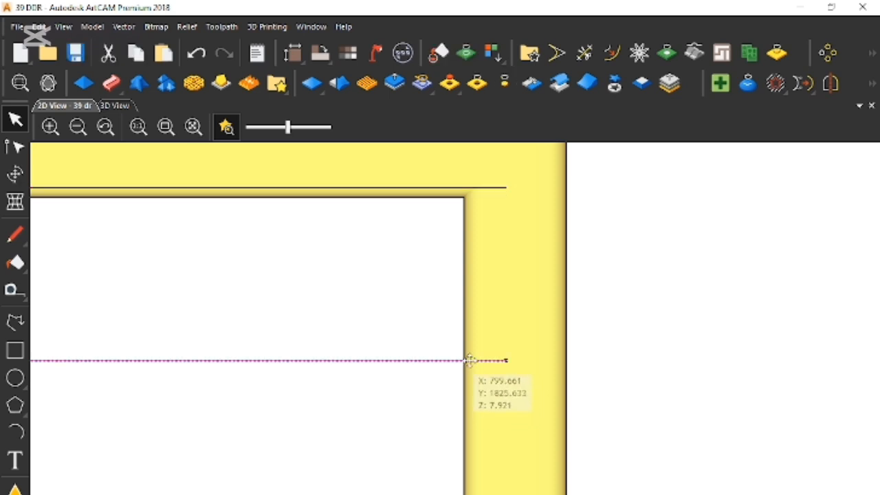
key("n")
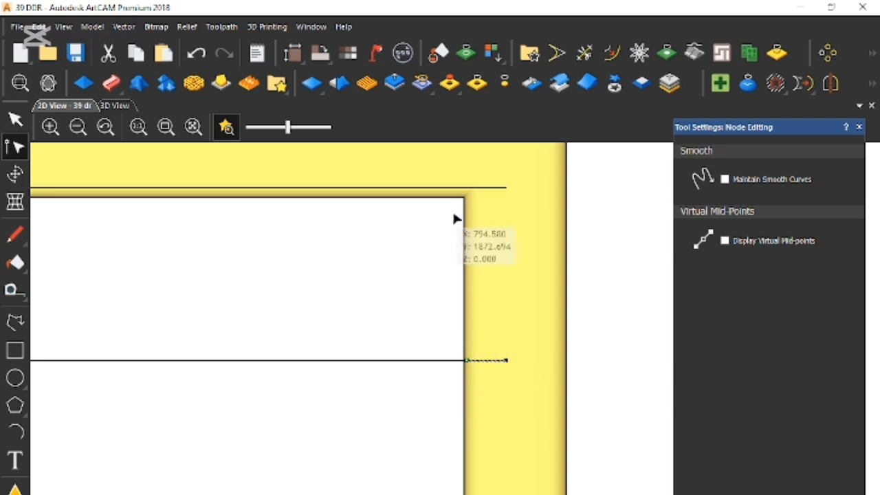
left_click(466, 187)
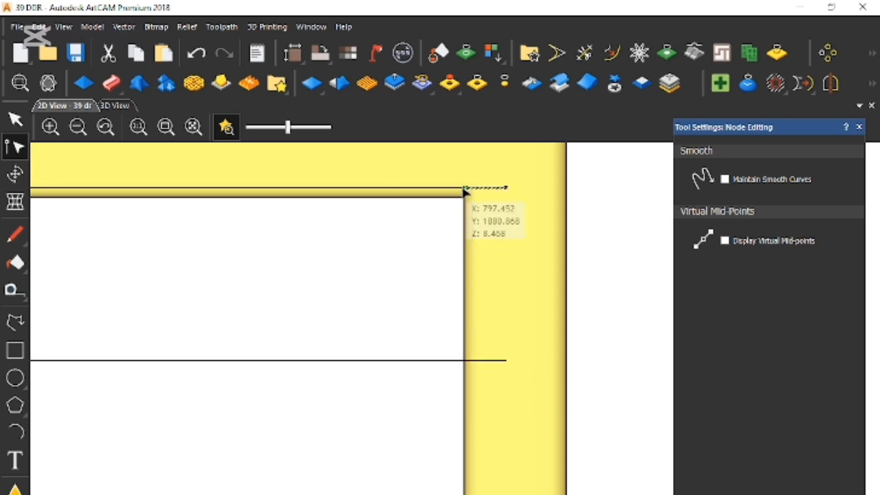
left_click(418, 258)
key("n")
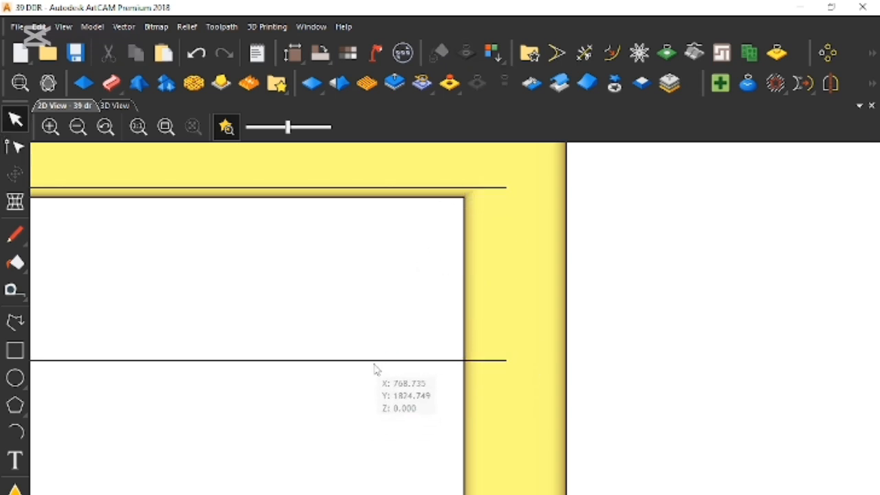
- Select the top two louvre lines without their split-off right ends as drive rails for a Two Rail Sweep
left_click(375, 361)
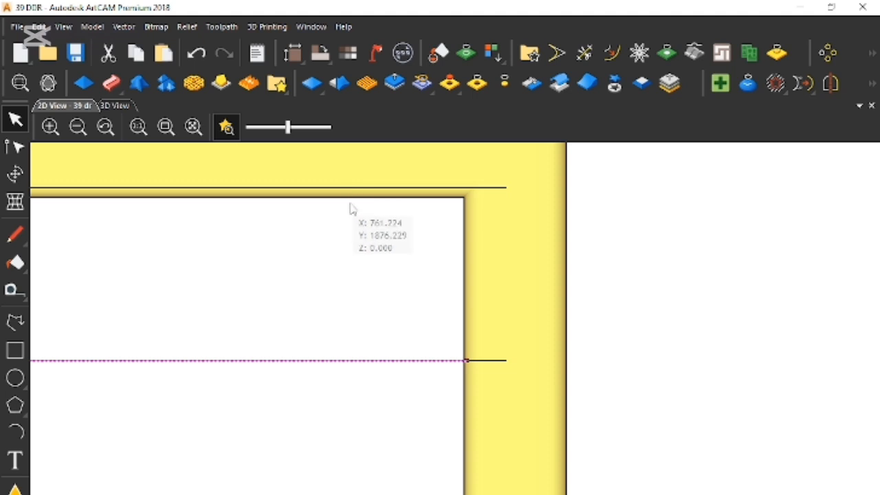
scroll(216, 281, "down", 3)
scroll(169, 386, "down", 2)
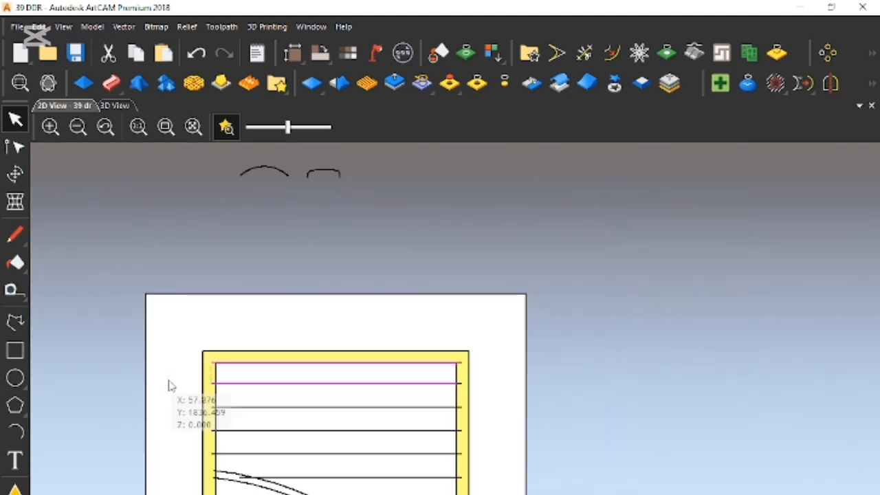
scroll(206, 365, "up", 2)
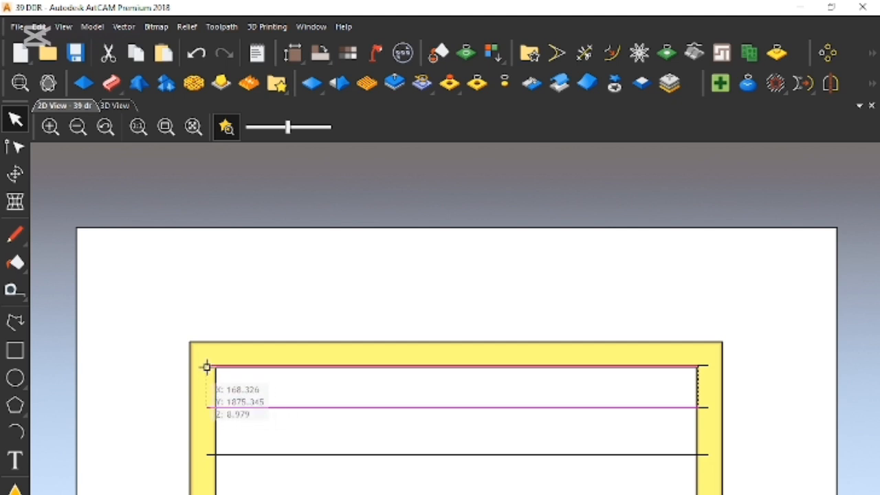
left_click(111, 83)
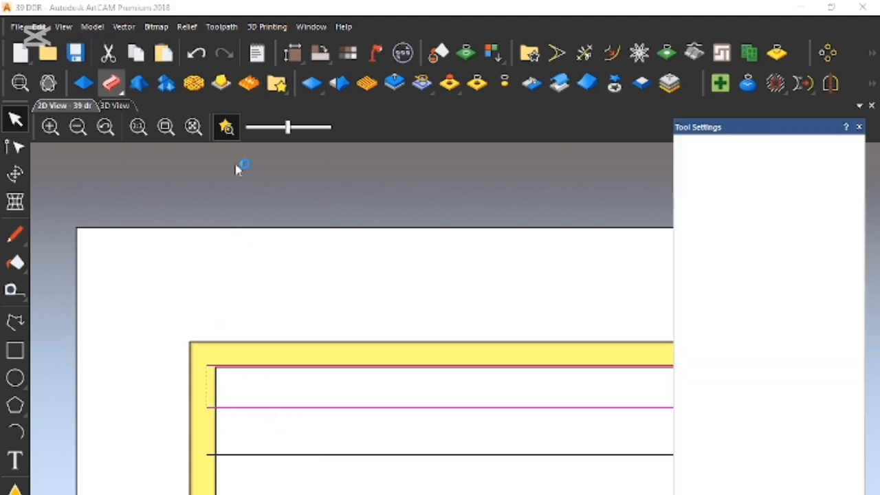
- Try to sweep the top louvre with the arc above the door as cross section and a scaled final height of 9
scroll(546, 362, "down", 2)
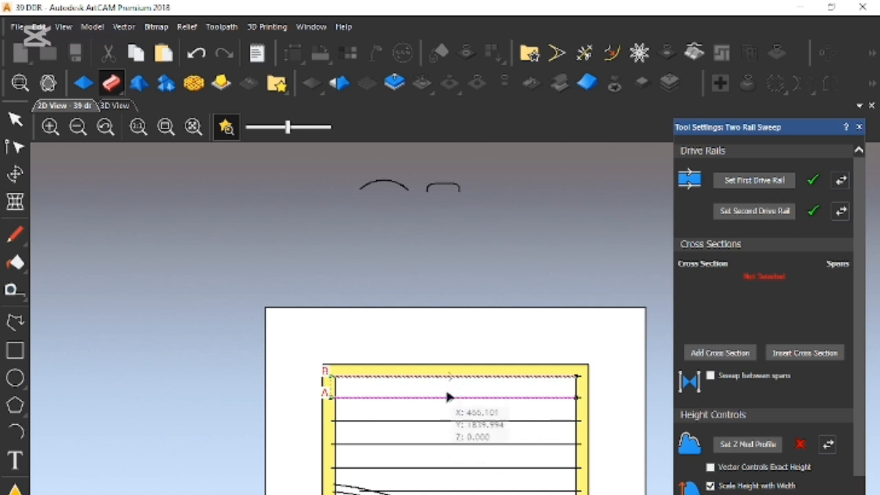
left_click(377, 184)
left_click(730, 356)
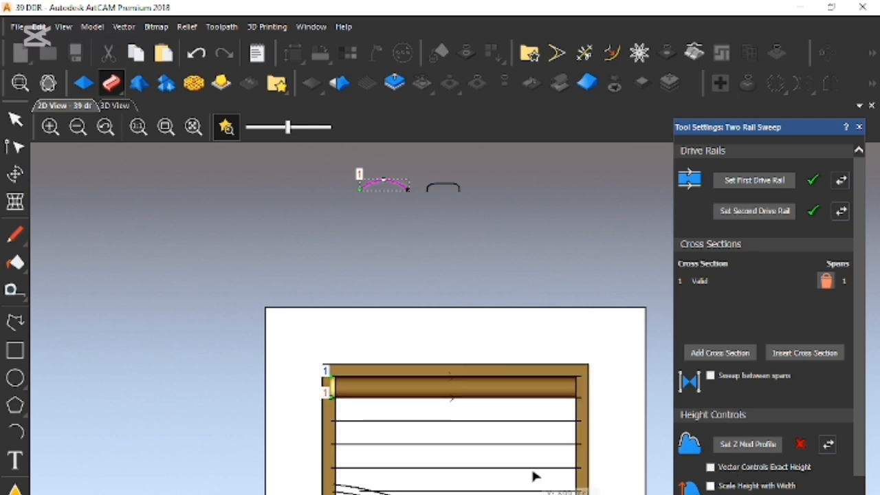
scroll(763, 309, "down", 3)
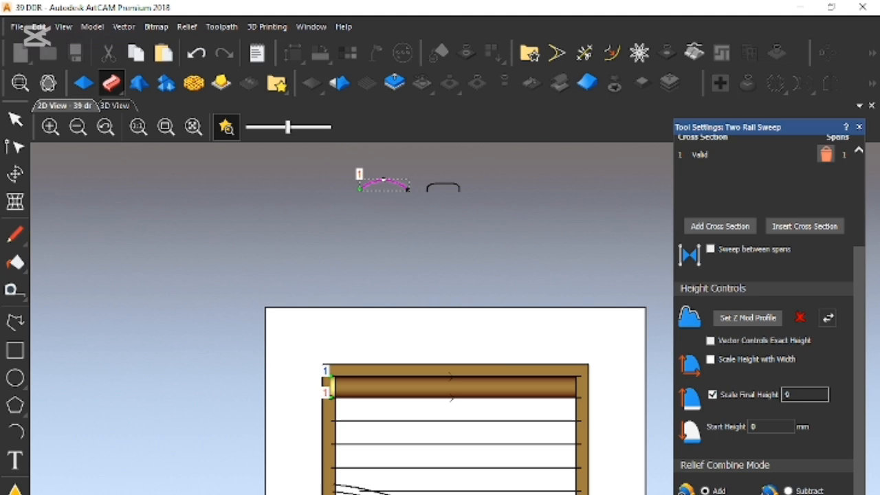
- Examine in 2D how both ends of the swept top louvre meet the inner edges of the frame's sides
scroll(564, 406, "up", 3)
scroll(636, 395, "up", 2)
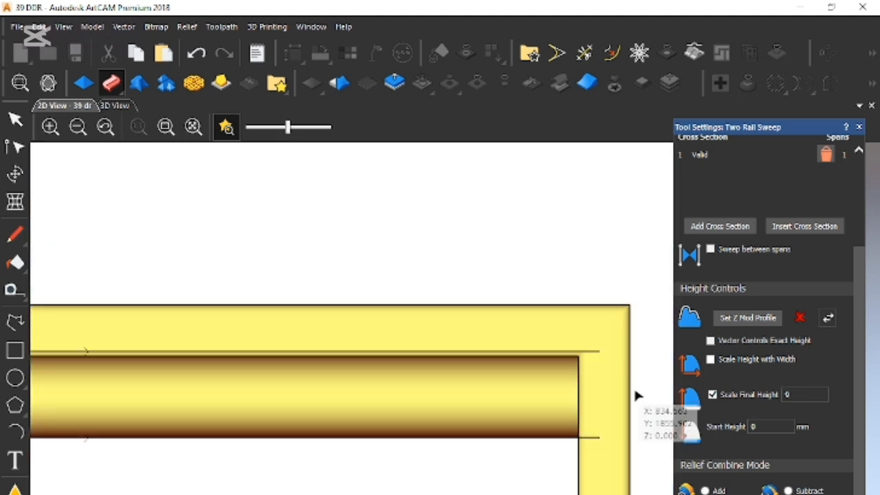
scroll(481, 406, "down", 3)
scroll(249, 397, "up", 3)
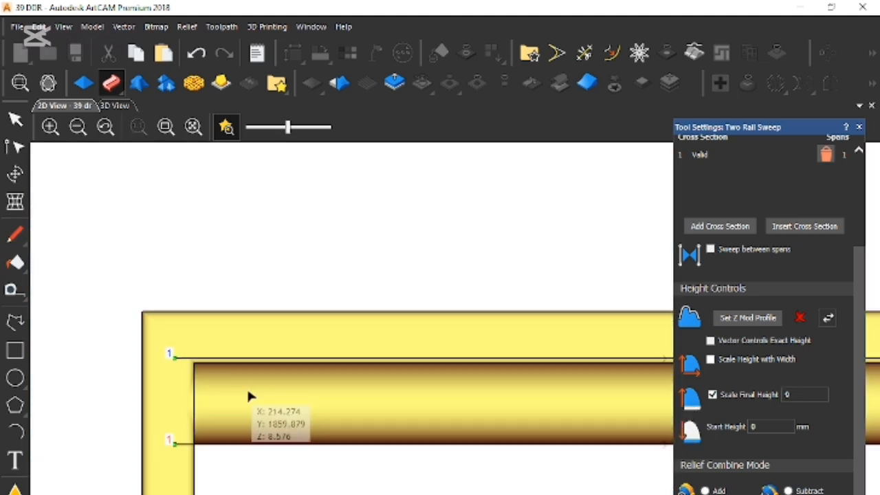
scroll(181, 403, "up", 3)
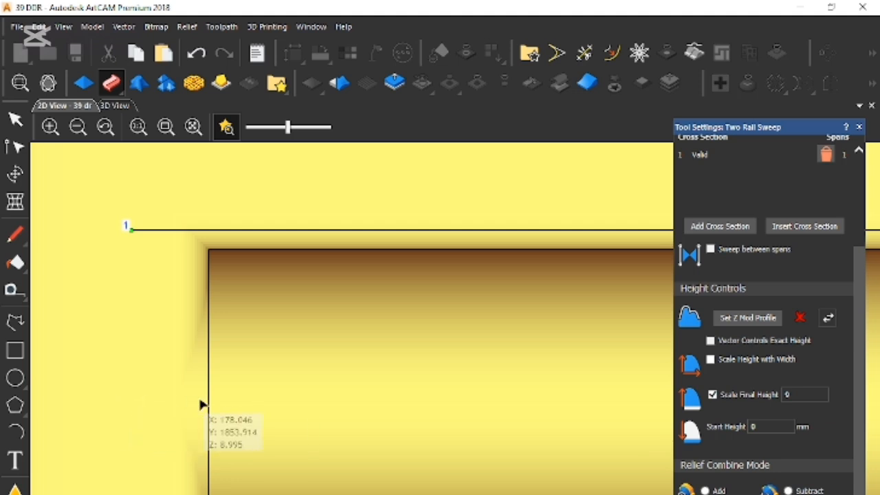
scroll(345, 394, "down", 5)
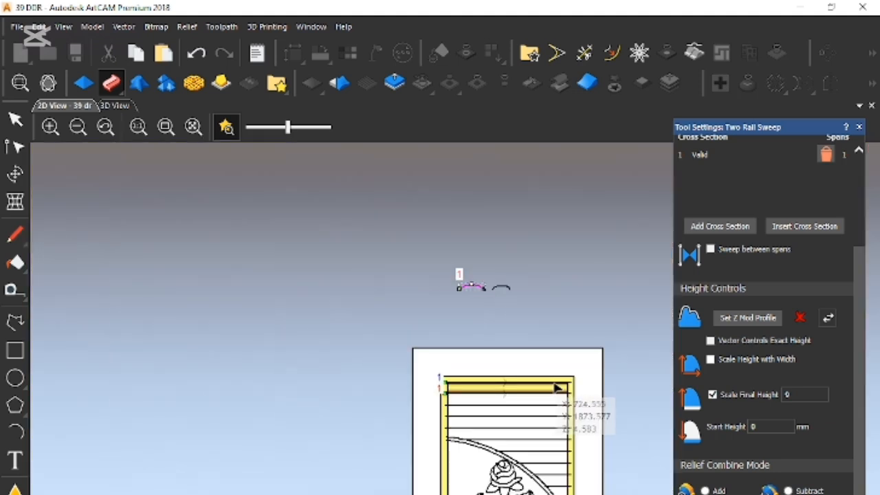
scroll(444, 367, "up", 4)
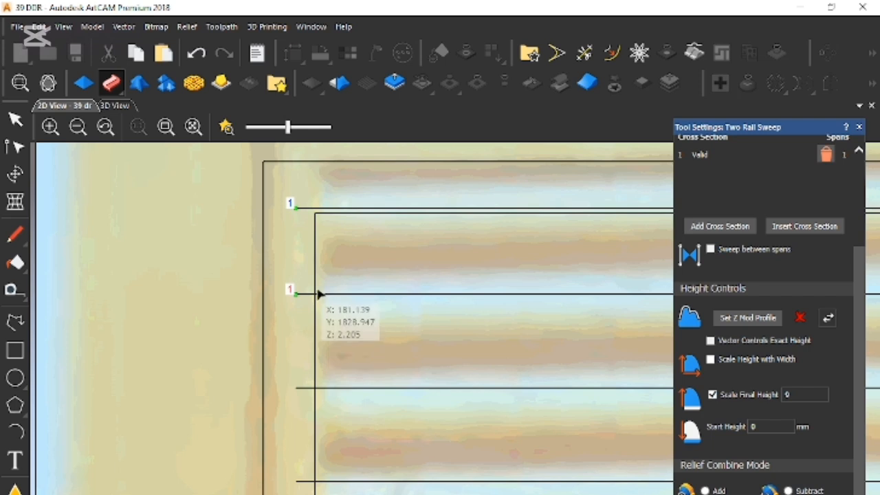
left_click(226, 127)
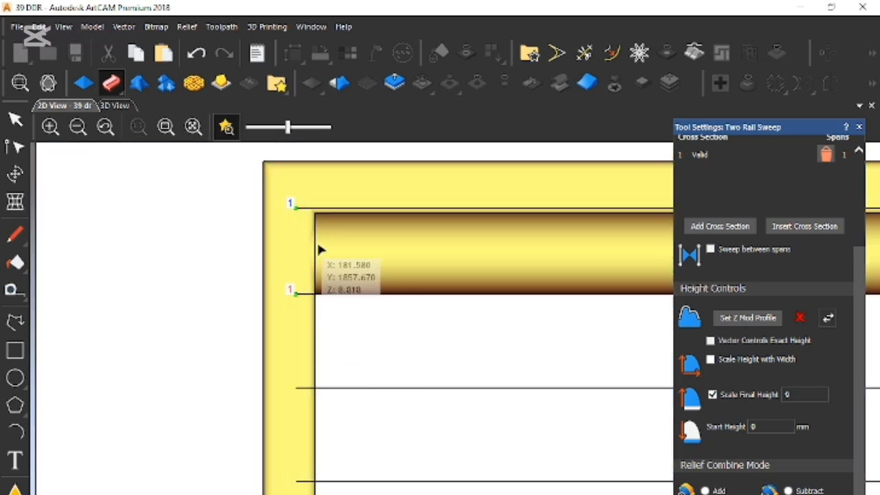
scroll(318, 249, "up", 2)
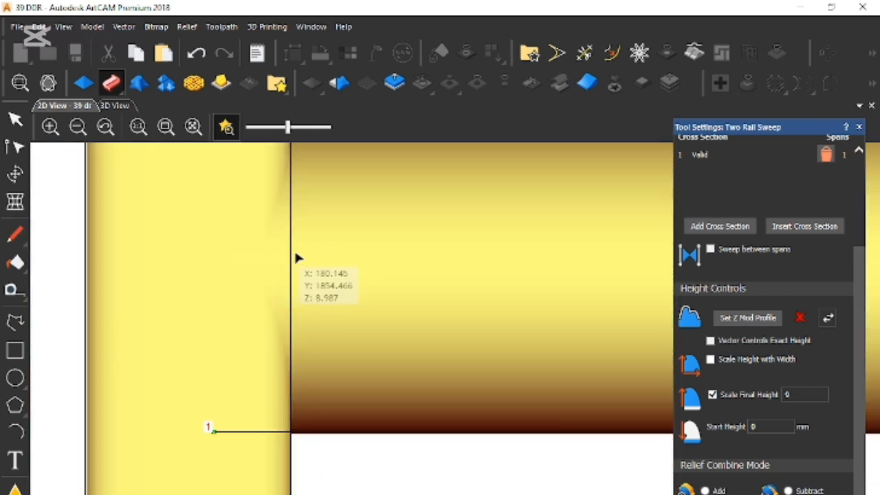
scroll(481, 298, "down", 5)
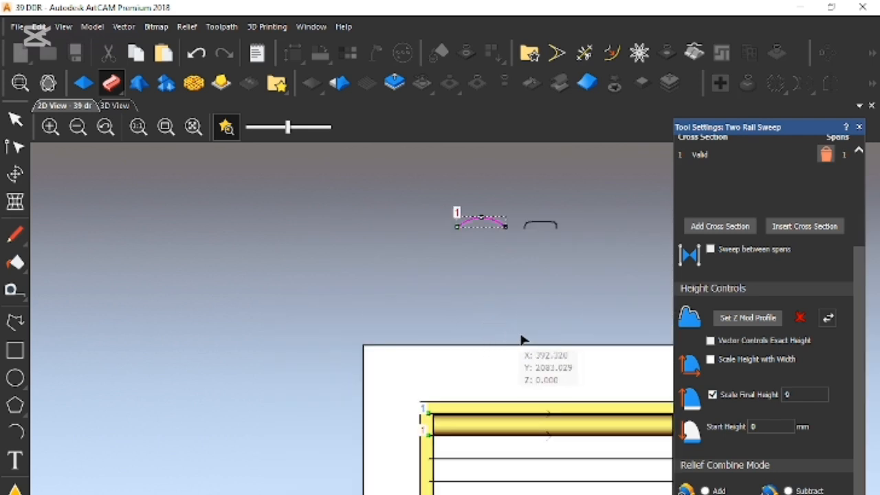
scroll(591, 472, "down", 3)
scroll(546, 422, "up", 5)
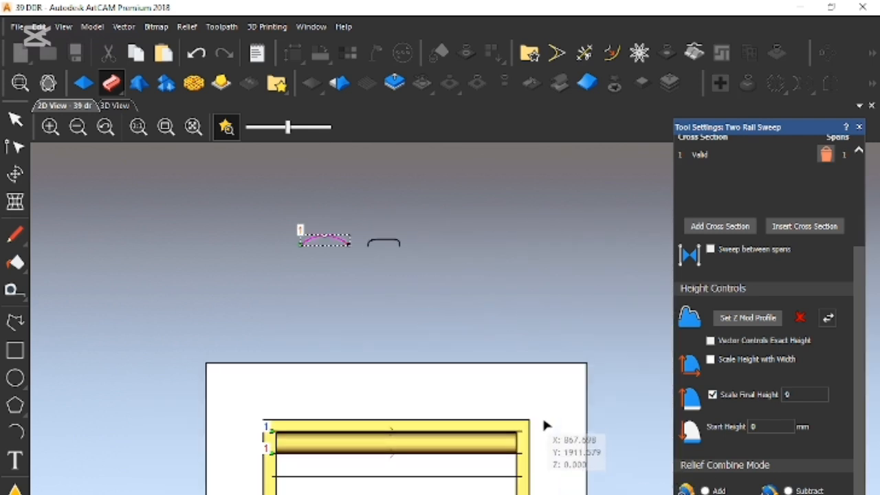
scroll(524, 447, "up", 5)
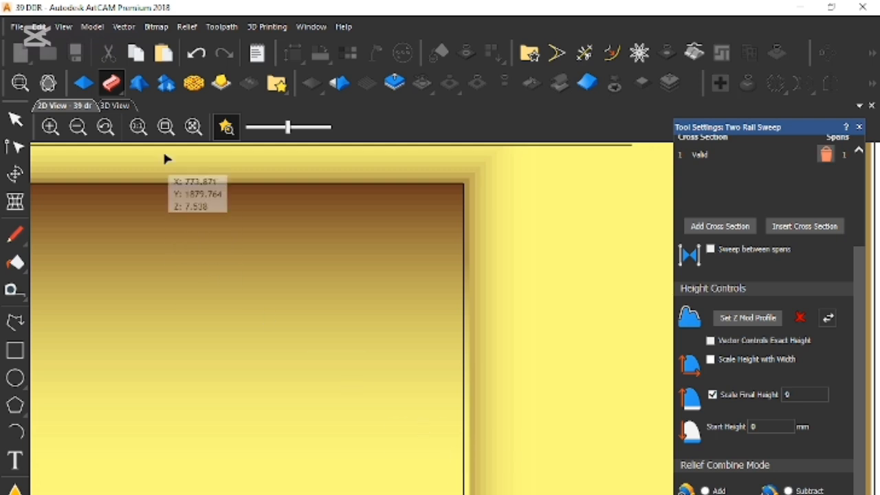
- Inspect the swept louvre in 3D along its whole length and at its joints with both frame sides
key("F3")
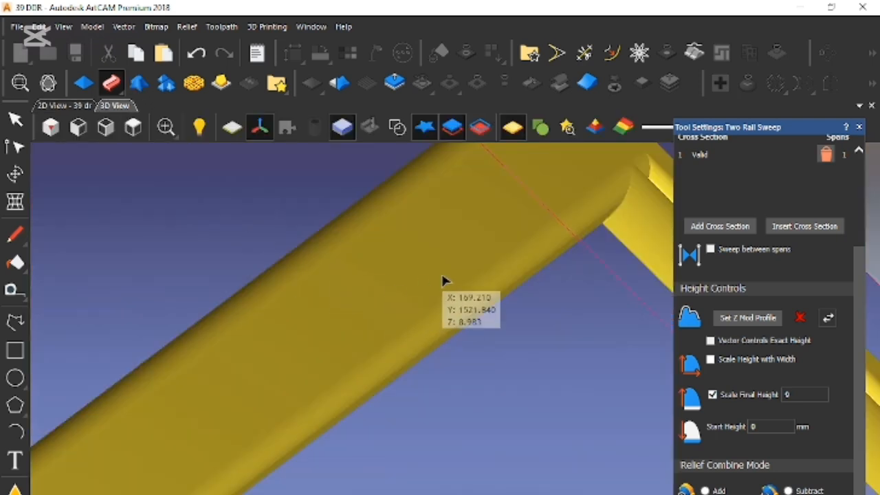
scroll(453, 282, "down", 3)
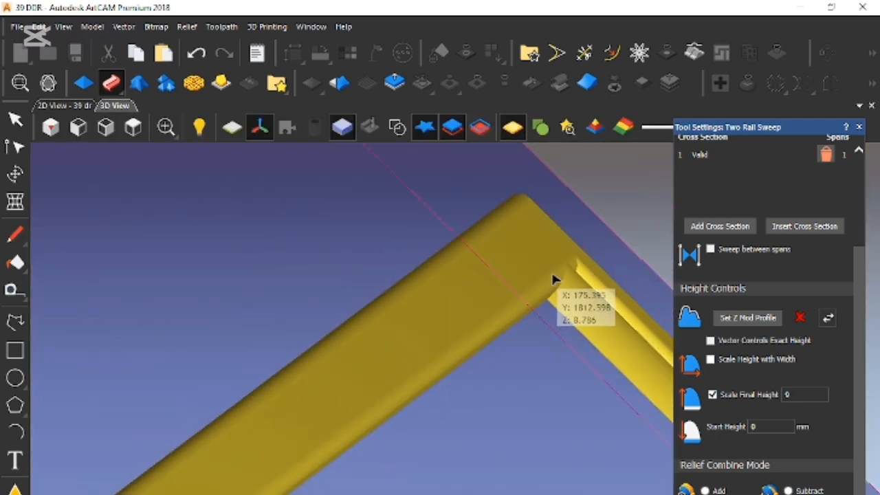
middle_click_drag(520, 275, 413, 323)
left_click_drag(468, 309, 323, 405)
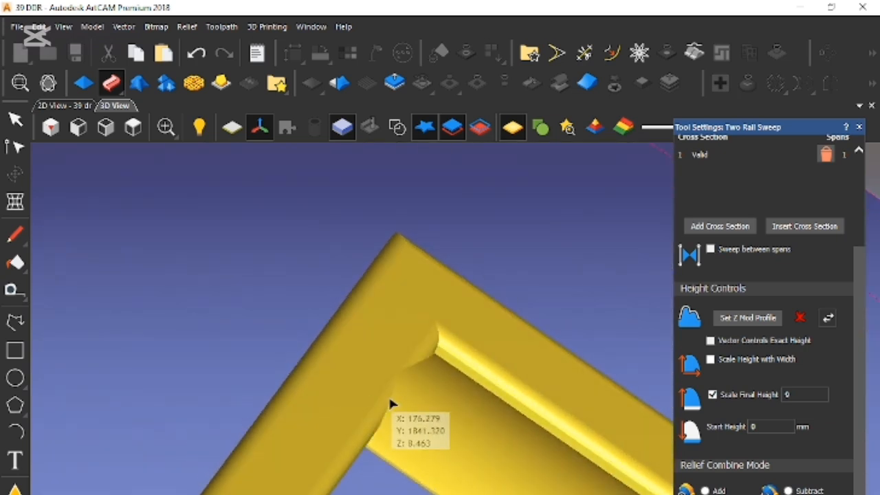
middle_click_drag(470, 422, 175, 206)
middle_click_drag(586, 475, 252, 233)
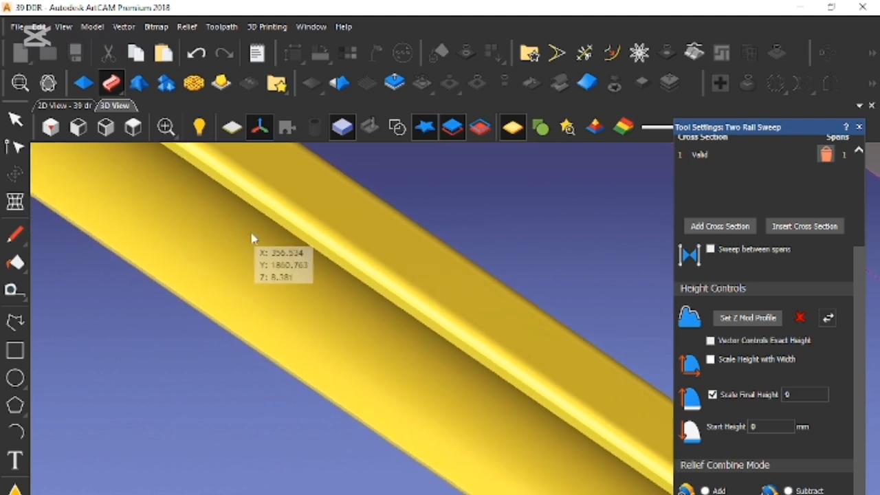
middle_click_drag(456, 414, 184, 198)
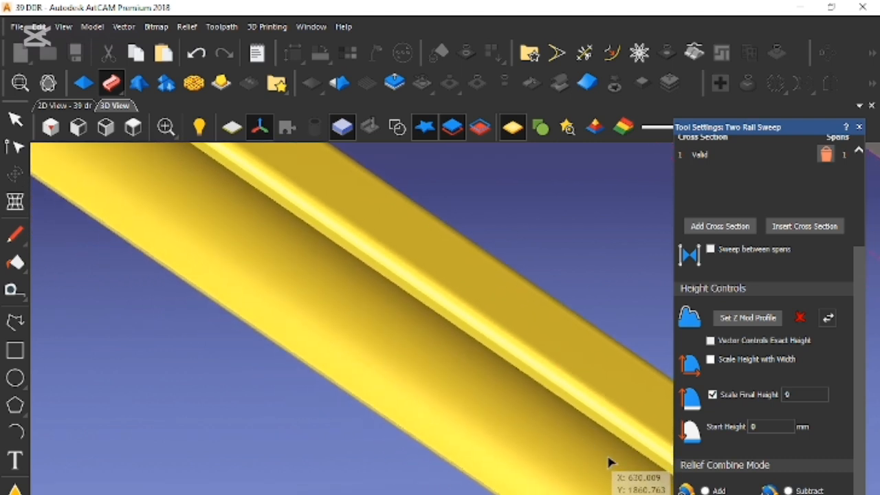
middle_click_drag(609, 464, 205, 182)
middle_click_drag(556, 436, 443, 372)
right_click_drag(540, 454, 558, 411)
left_click(528, 444)
left_click_drag(530, 465, 546, 418)
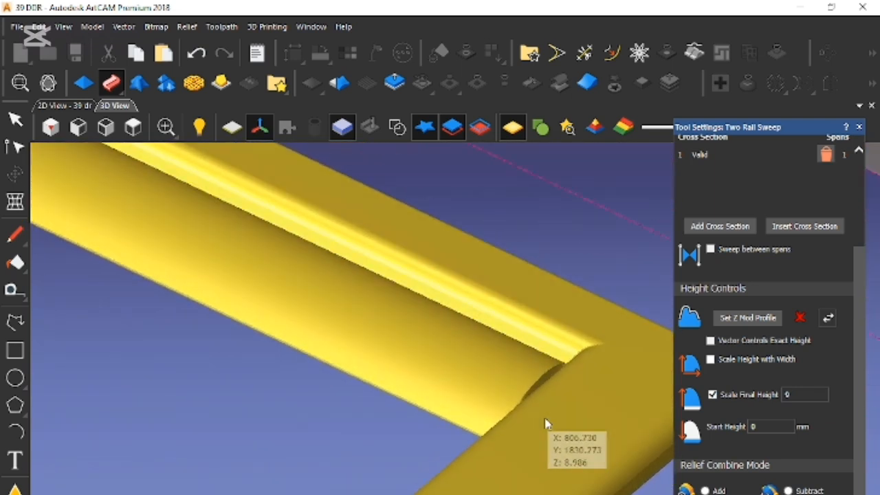
- Return to the 2D view and check where the louvre's left end overlaps the frame
left_click(64, 105)
scroll(385, 335, "down", 3)
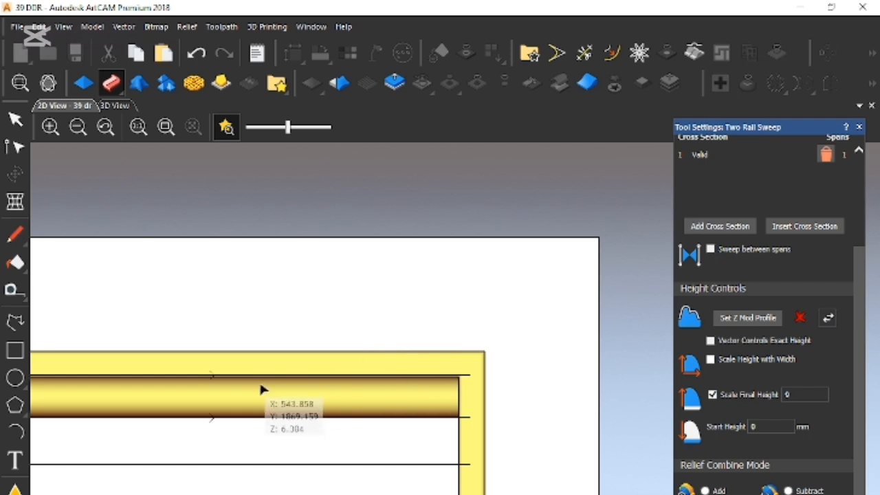
scroll(261, 390, "down", 2)
scroll(244, 399, "up", 5)
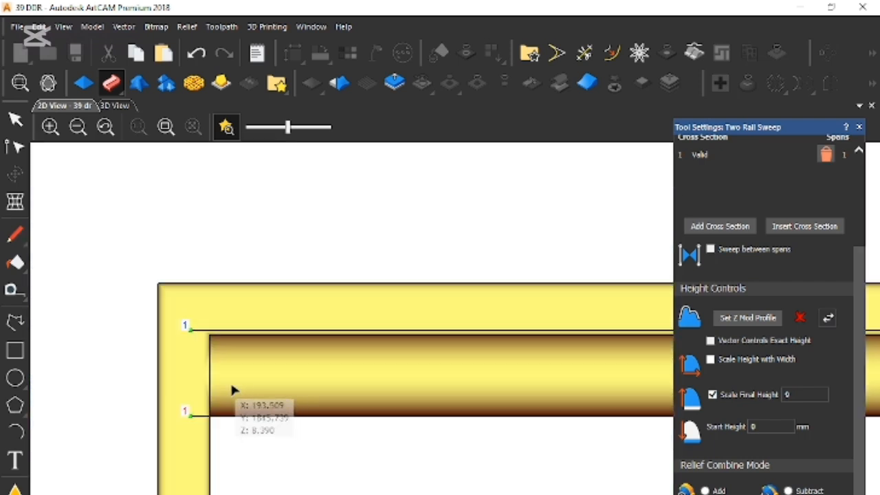
scroll(232, 392, "up", 2)
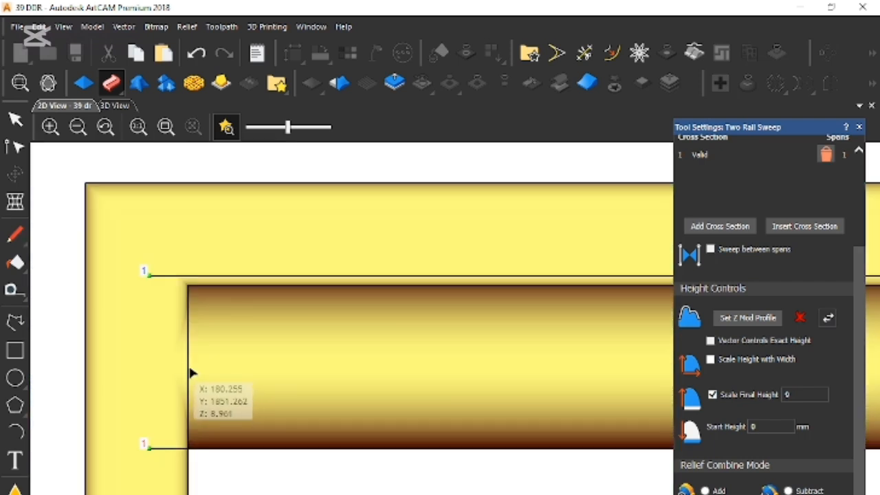
scroll(182, 363, "up", 1)
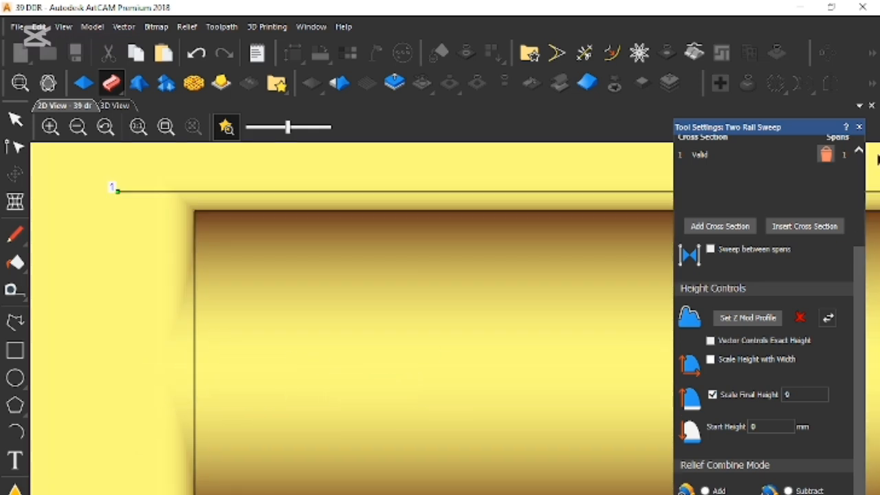
scroll(627, 307, "down", 5)
scroll(603, 334, "up", 2)
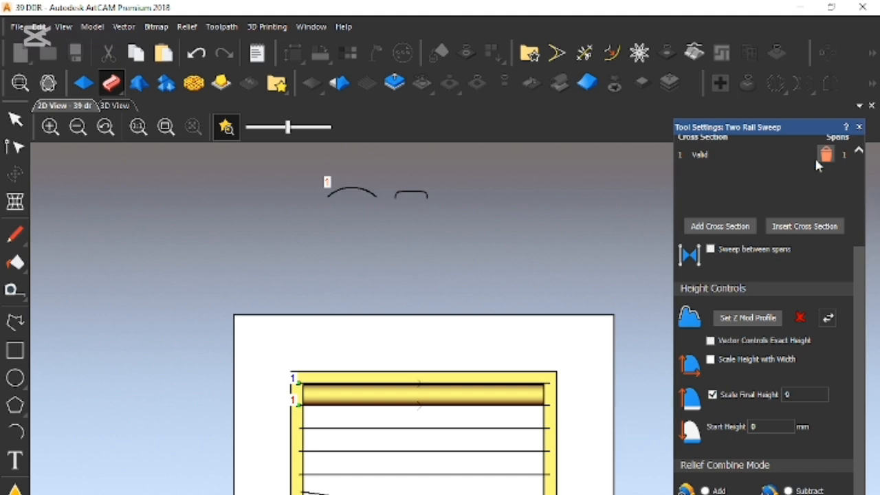
- Leave the sweep and join the split segments of the second louvre line into one line
left_click(860, 128)
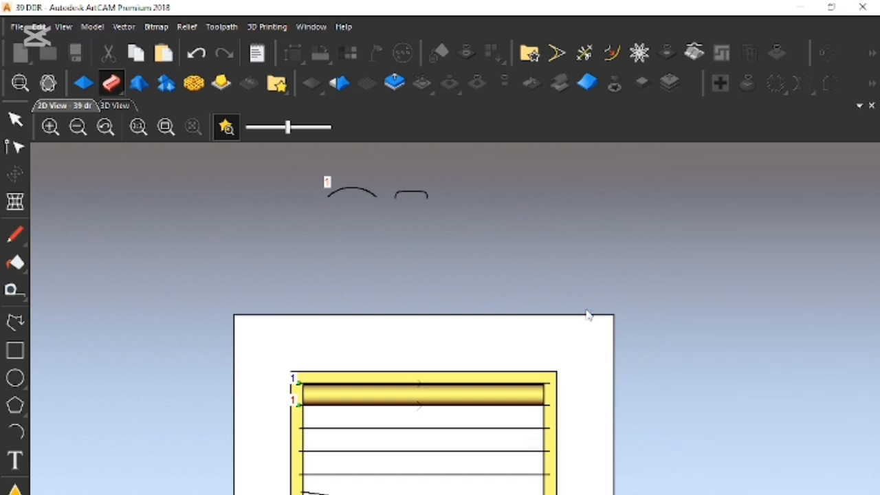
scroll(462, 424, "up", 2)
left_click(130, 391)
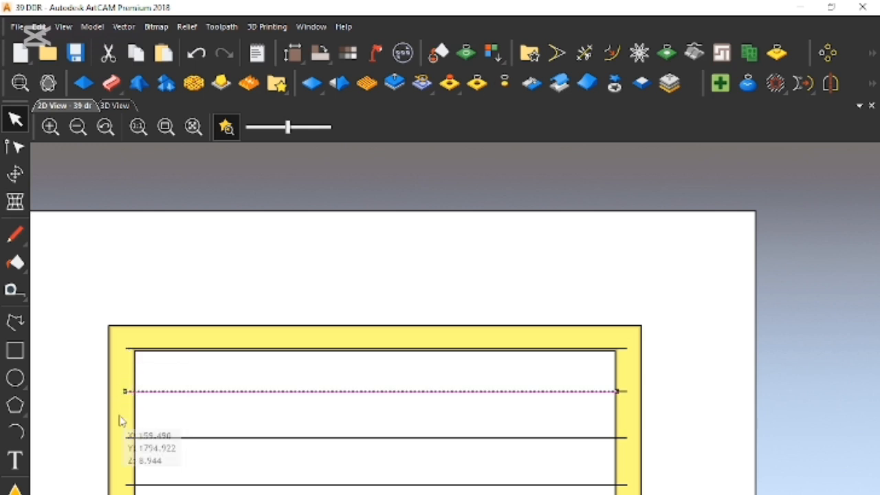
left_click(624, 391, "shift")
right_click(652, 421)
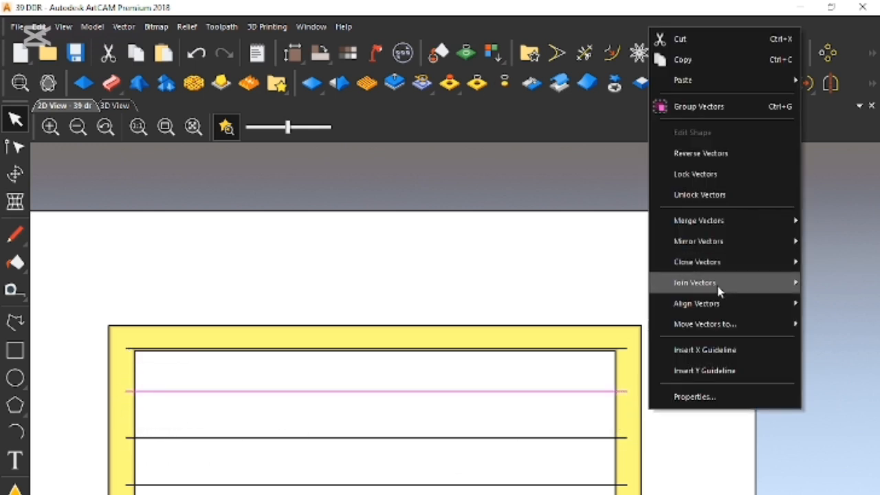
mouse_move(719, 291)
left_click(624, 291)
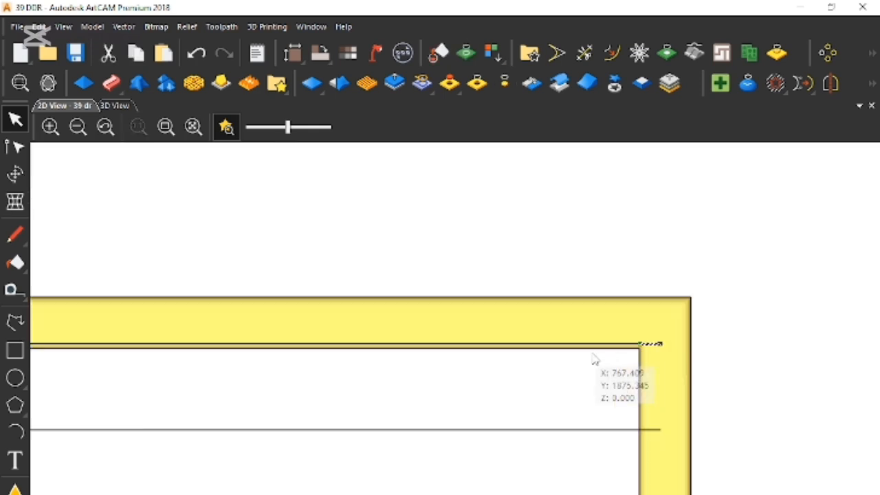
- Join the split segments of the top louvre line into one line
scroll(627, 351, "up", 2)
right_click(617, 347)
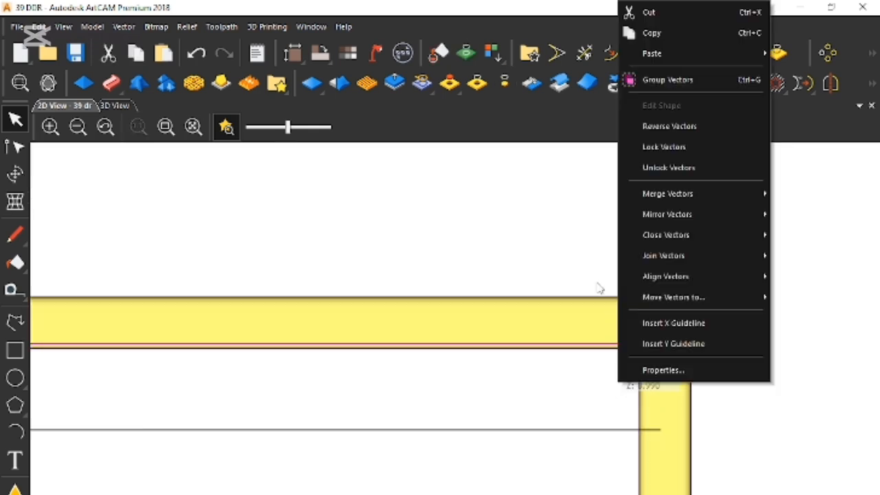
mouse_move(668, 257)
left_click(568, 259)
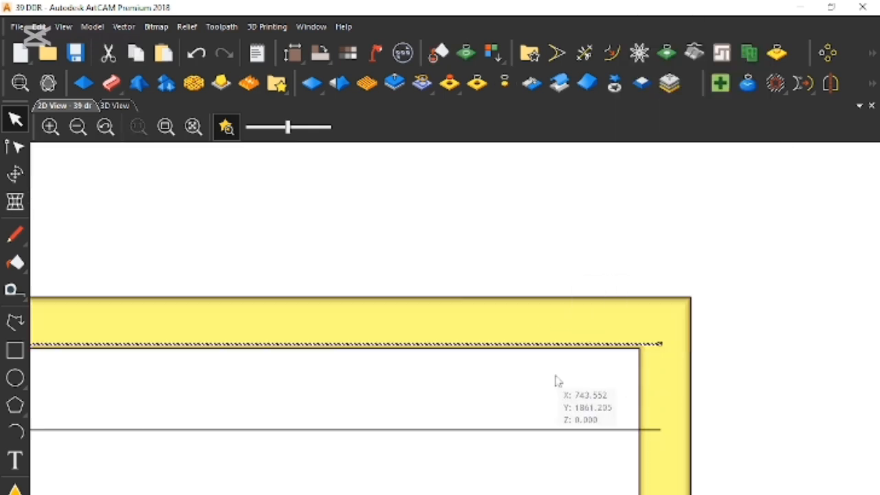
- Move the second louvre line's left end node inward, leaving only a small overlap on the frame's left side
scroll(522, 382, "down", 3)
scroll(302, 403, "up", 2)
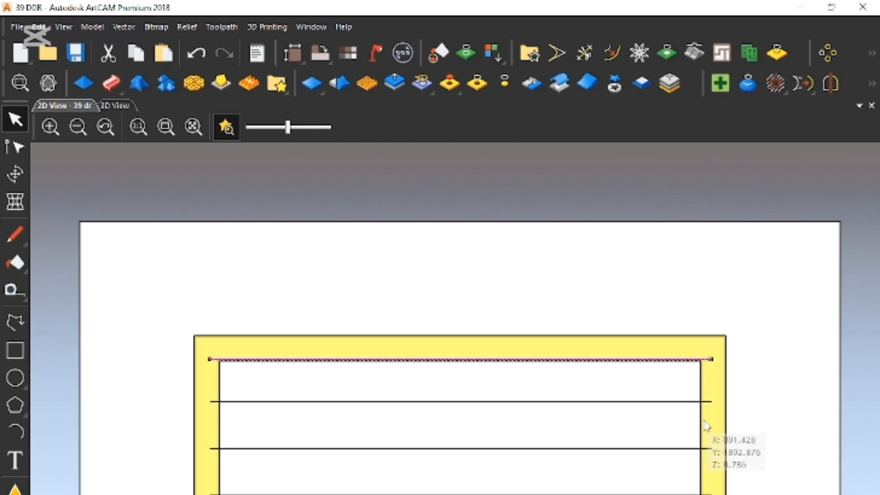
scroll(231, 387, "up", 2)
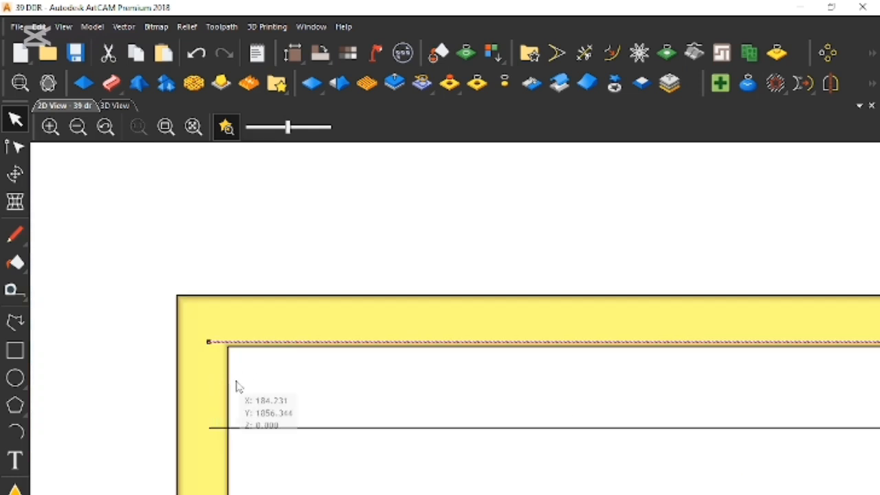
scroll(218, 467, "up", 1)
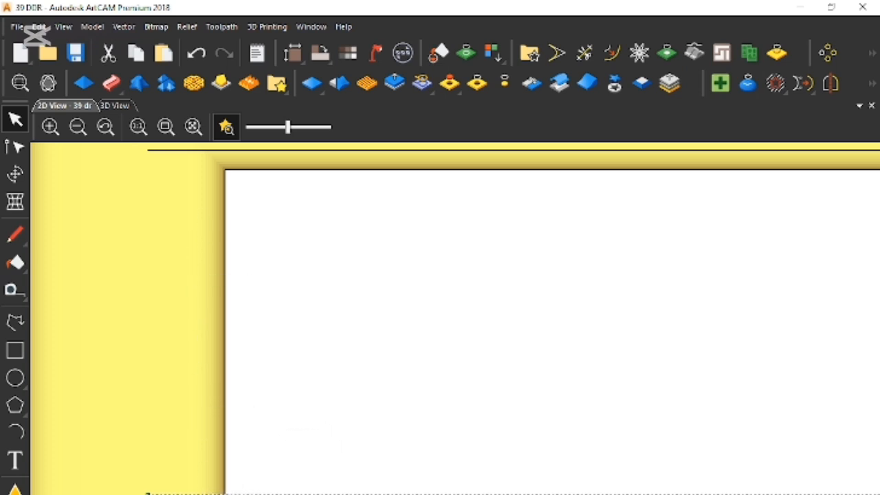
key("n")
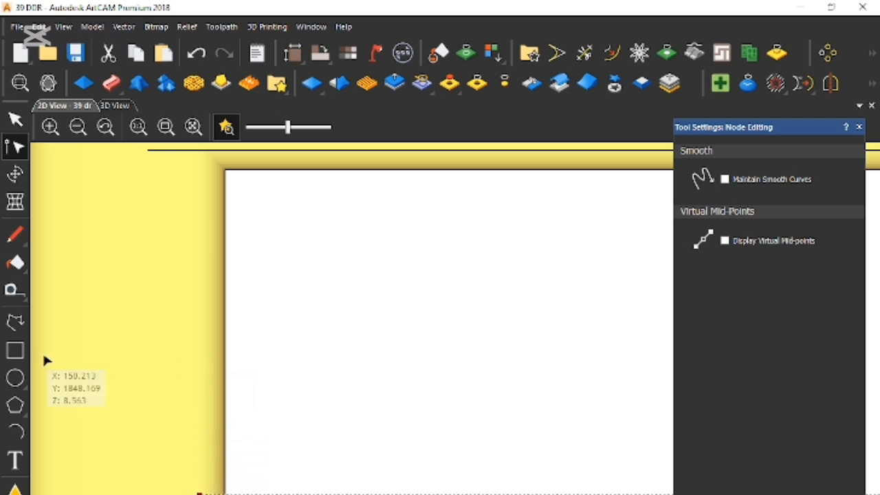
- Shorten the top louvre line at its left end, bringing its end node close to the frame's inner edge
scroll(215, 488, "down", 2)
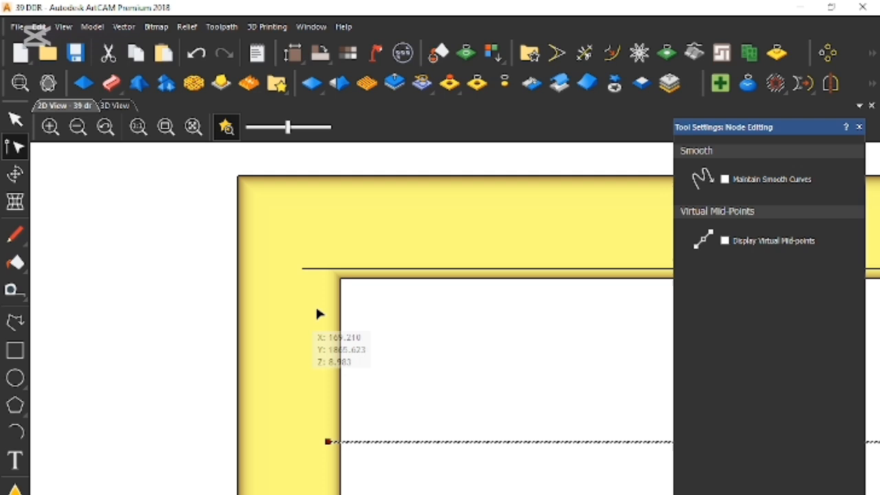
left_click(298, 271)
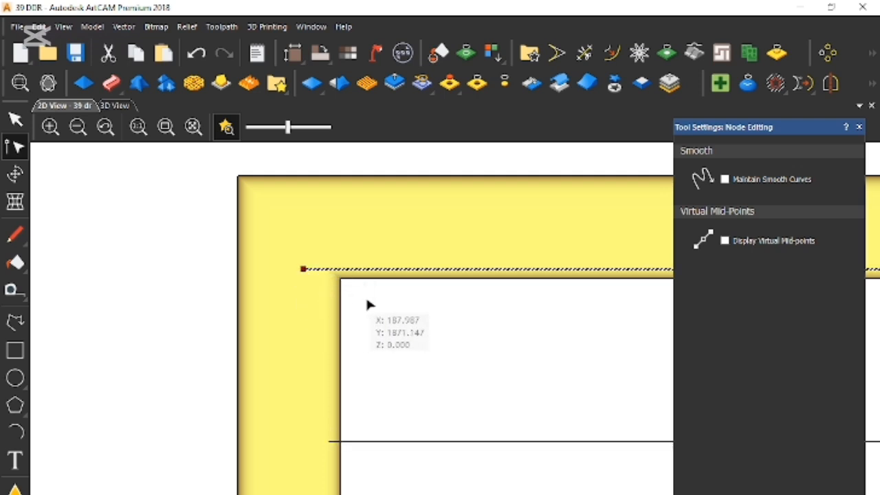
scroll(309, 287, "up", 2)
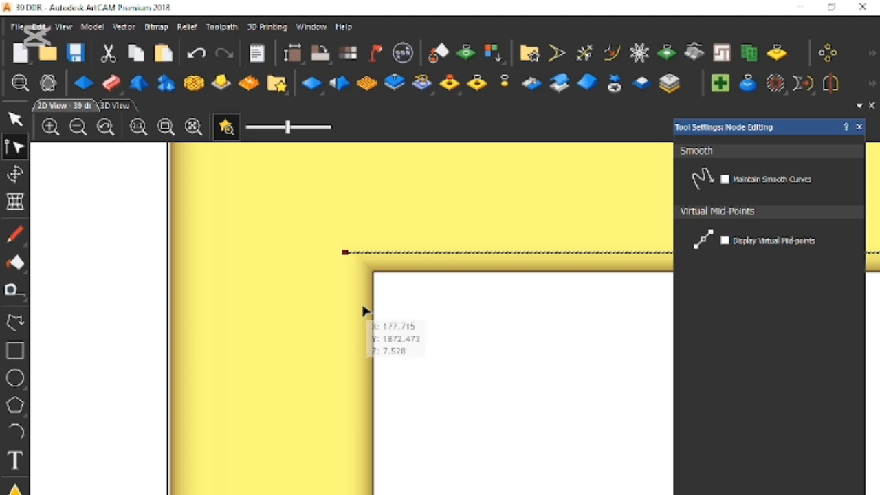
scroll(395, 398, "down", 2)
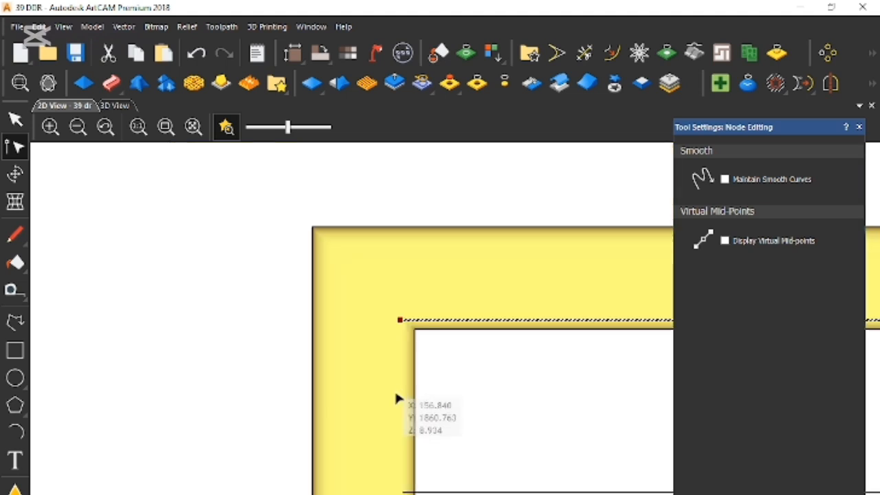
- Nudge the top louvre line's right end node inward until it only slightly overlaps the frame's right side
scroll(397, 399, "down", 3)
scroll(534, 401, "up", 3)
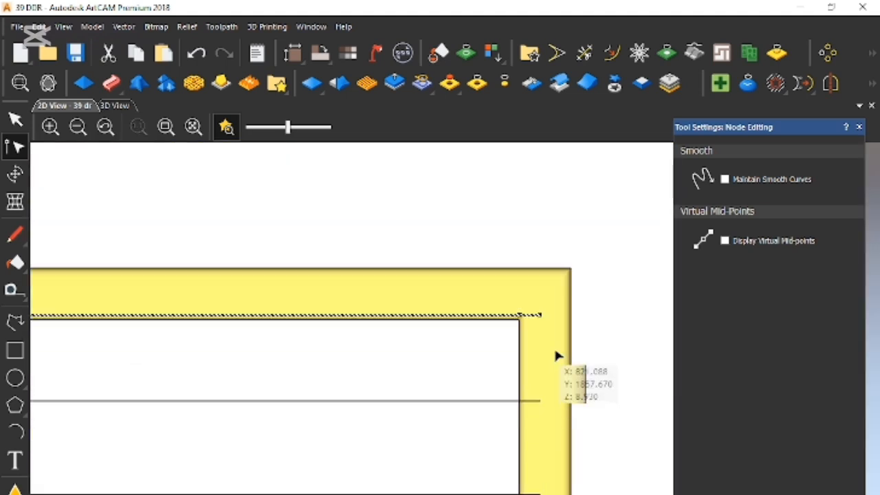
scroll(556, 356, "up", 2)
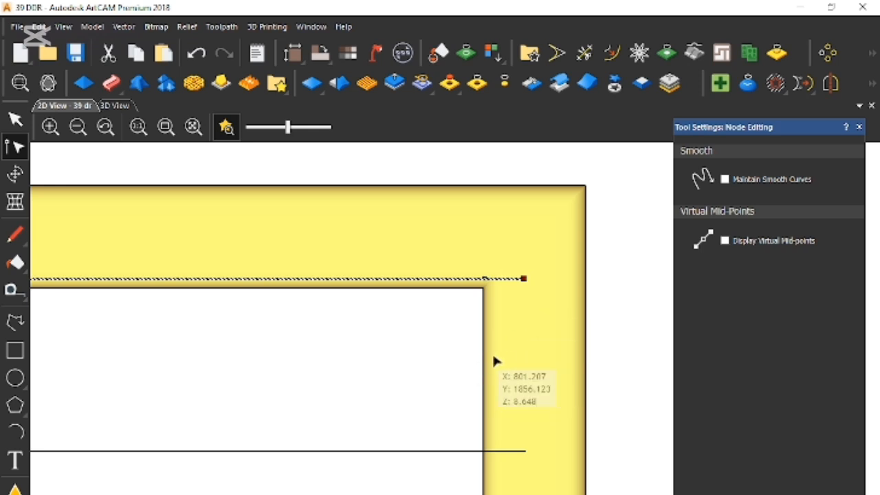
scroll(529, 299, "up", 1)
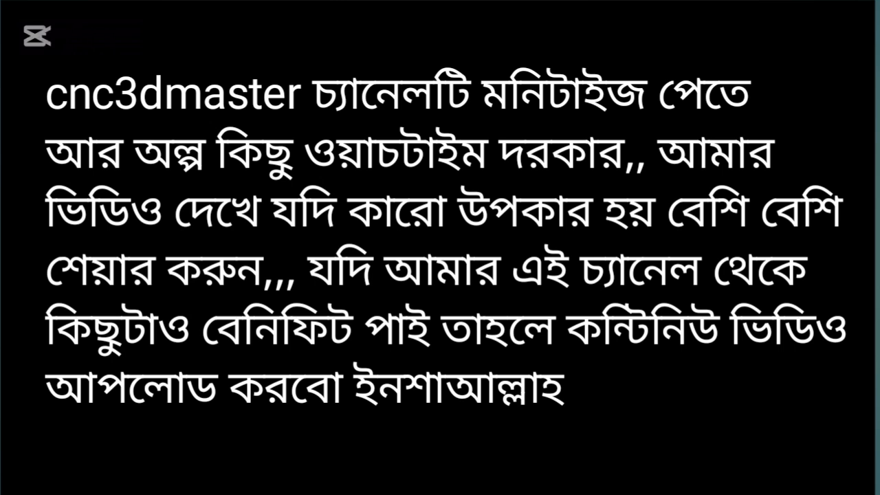
key("Left")
key("Left")
key("Left")
key("Left")
key("Left")
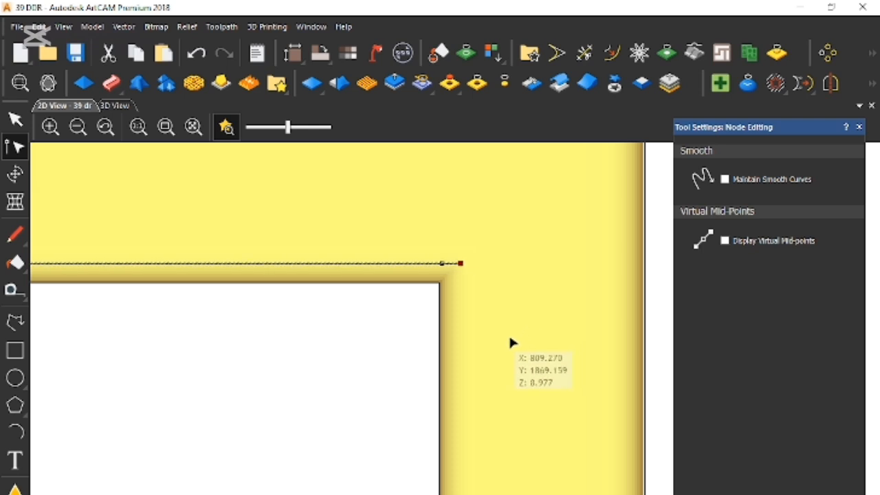
- Nudge the second louvre line's right end node inward to just past the frame's inner edge and finish node editing
scroll(484, 352, "down", 1)
scroll(487, 474, "up", 1)
left_click(510, 449)
key("Left")
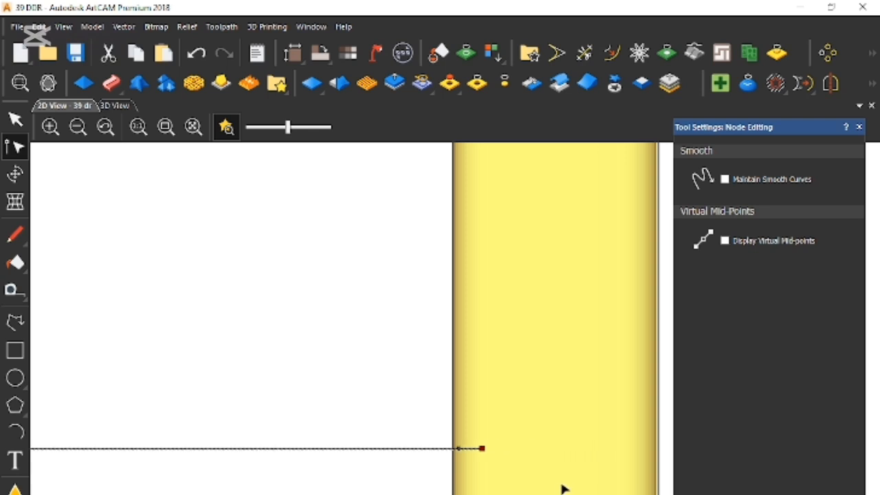
scroll(423, 445, "down", 3)
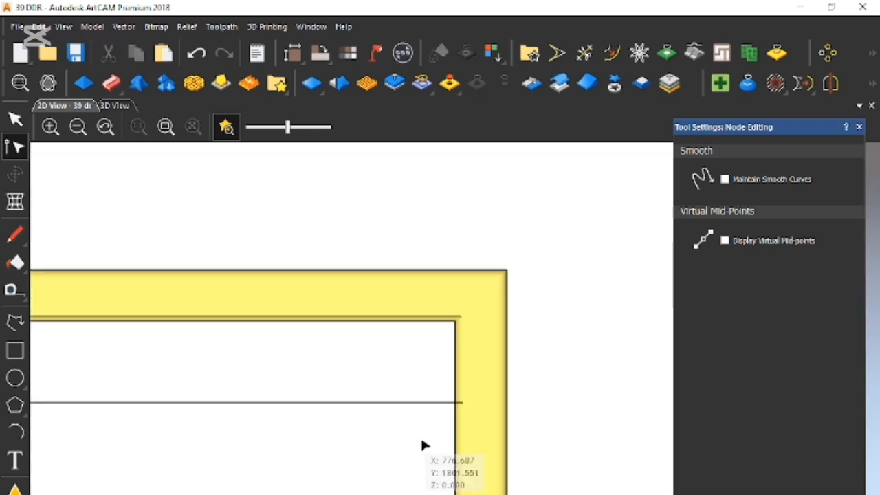
key("Escape")
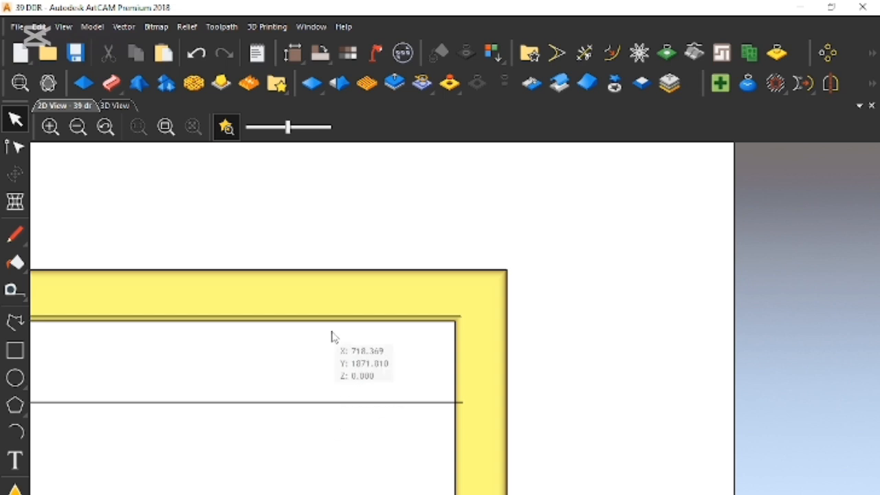
- Select the two shortened top louvre lines together and save the model
left_click(328, 319)
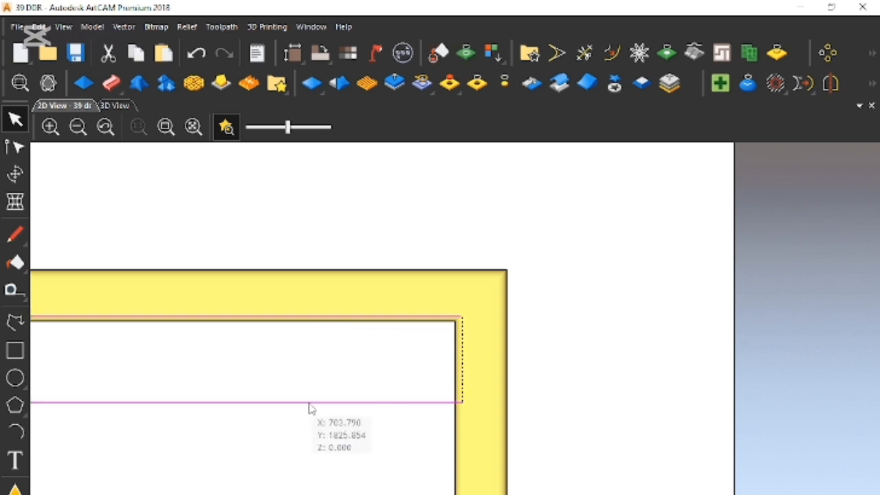
scroll(358, 393, "down", 5)
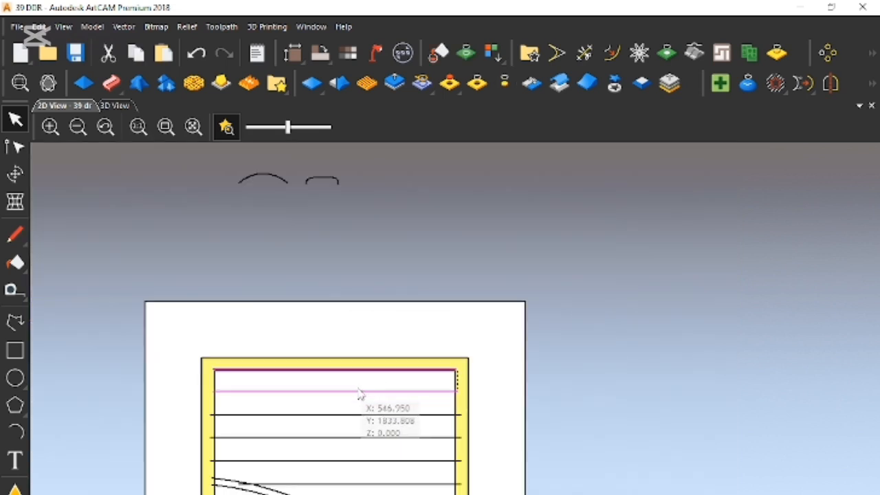
key("ctrl+s")
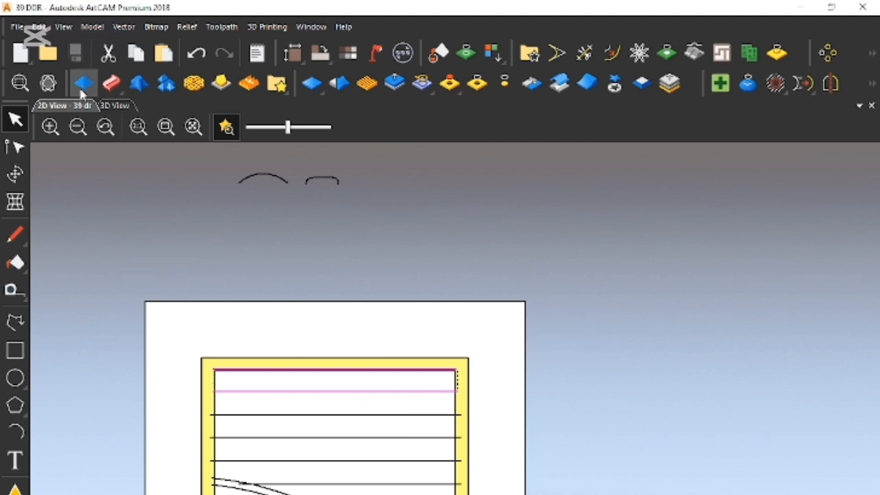
- Set up a Two Rail Sweep with the two louvre lines as drive rails, reversing the second rail to match the first
left_click(84, 85)
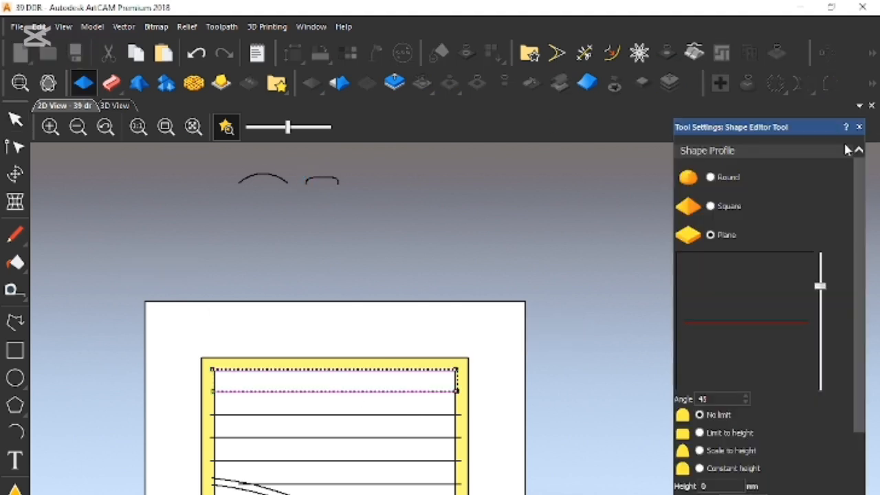
left_click(859, 127)
left_click(111, 83)
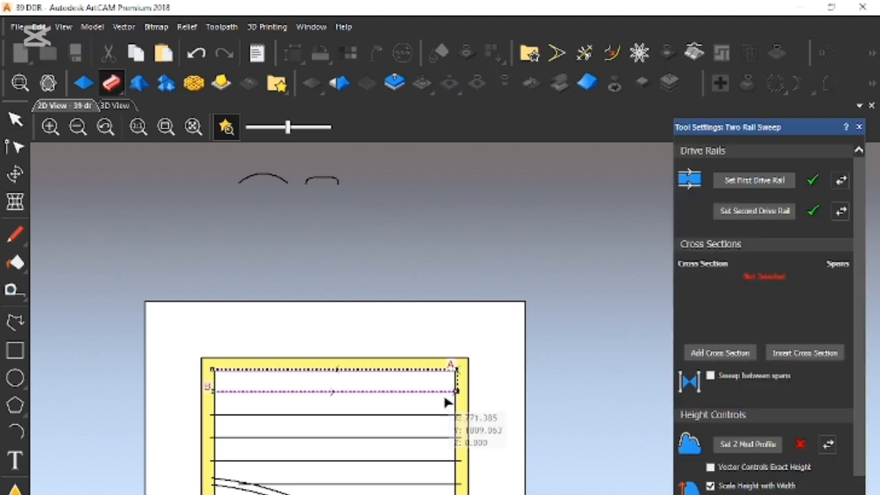
scroll(363, 387, "up", 2)
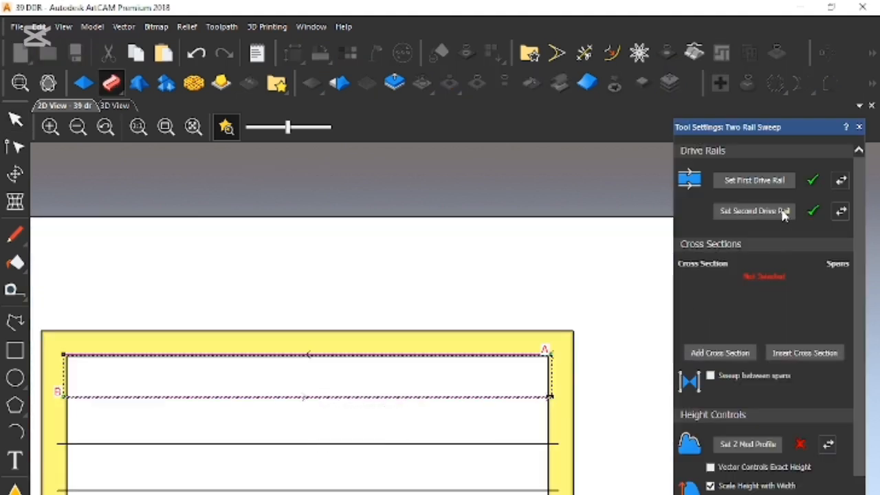
left_click(841, 211)
- Use the arc above the door as cross section, turn off scaling height with width, and scale the final height to 9
scroll(352, 299, "down", 4)
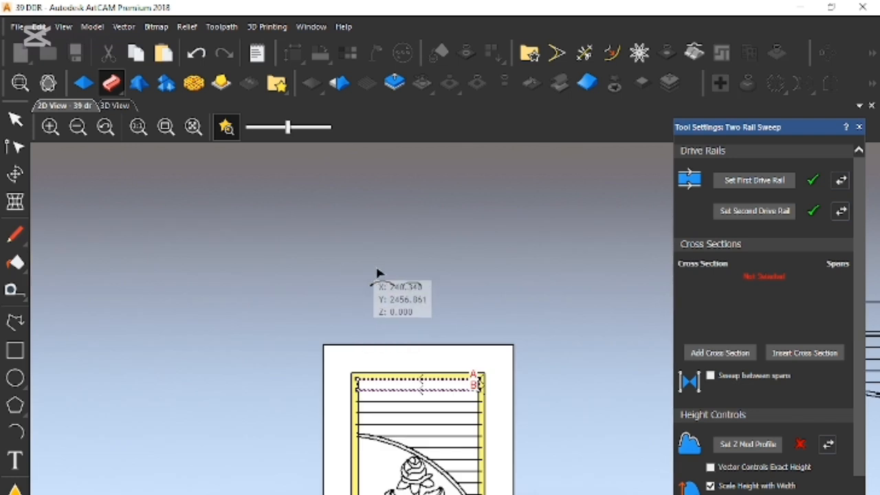
left_click(722, 353)
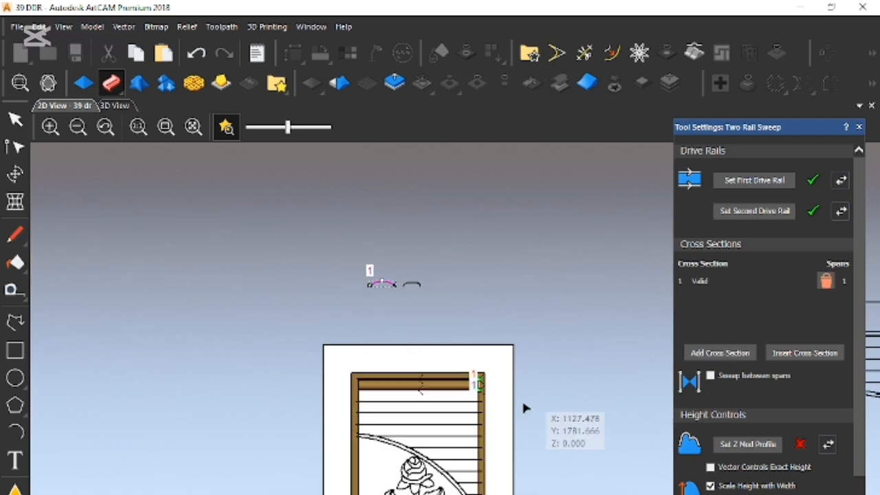
scroll(479, 391, "up", 2)
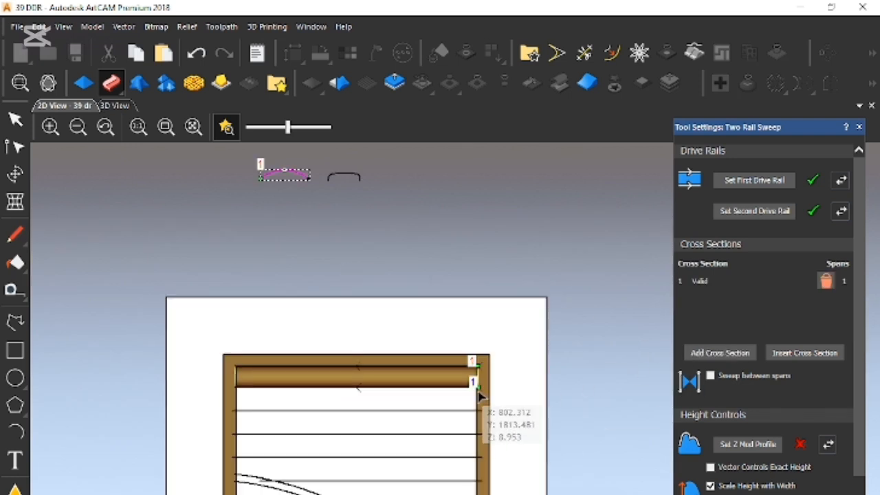
left_click(710, 486)
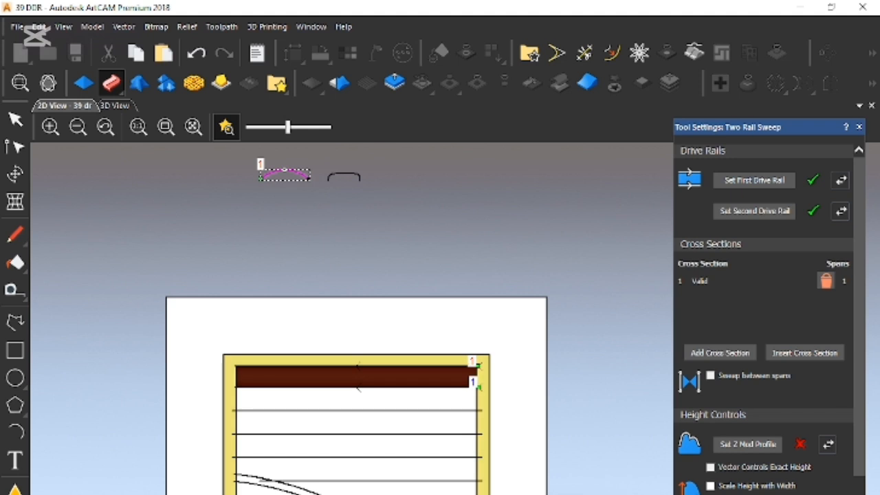
scroll(748, 458, "down", 3)
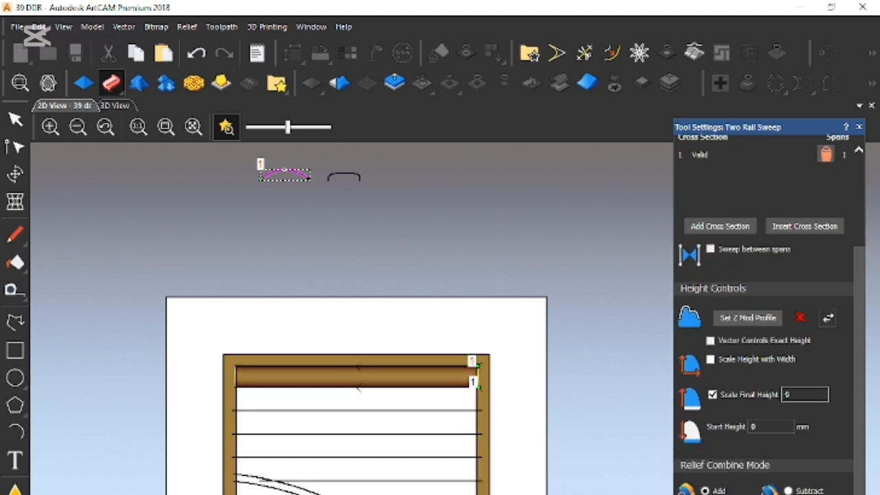
- Examine how the left end of the swept top louvre meets the frame's inner edge
scroll(265, 360, "up", 5)
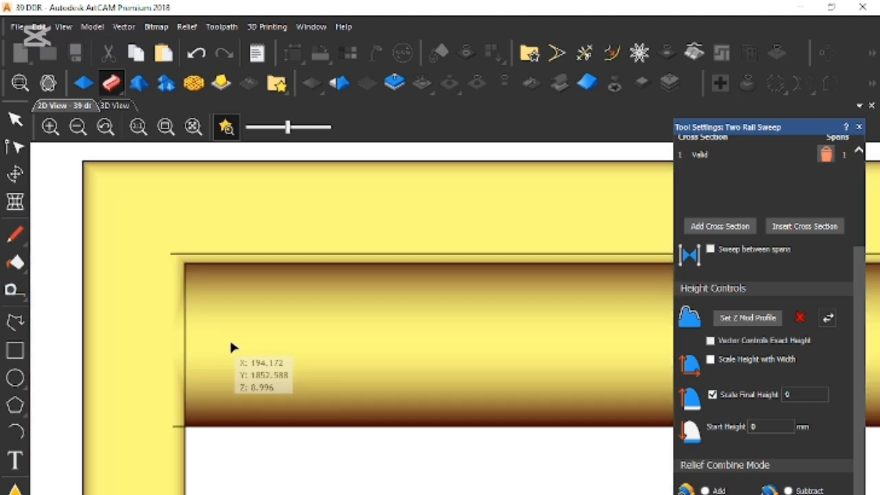
scroll(190, 317, "up", 2)
scroll(299, 324, "down", 3)
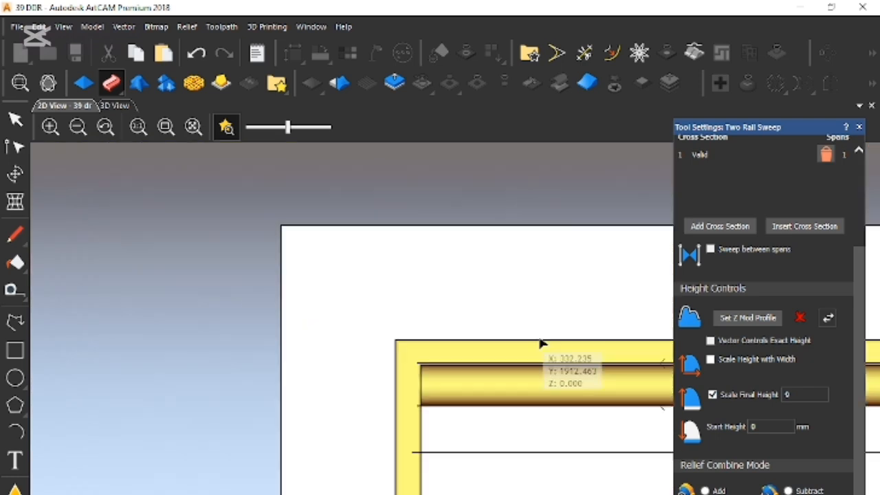
scroll(520, 374, "up", 2)
scroll(437, 398, "up", 3)
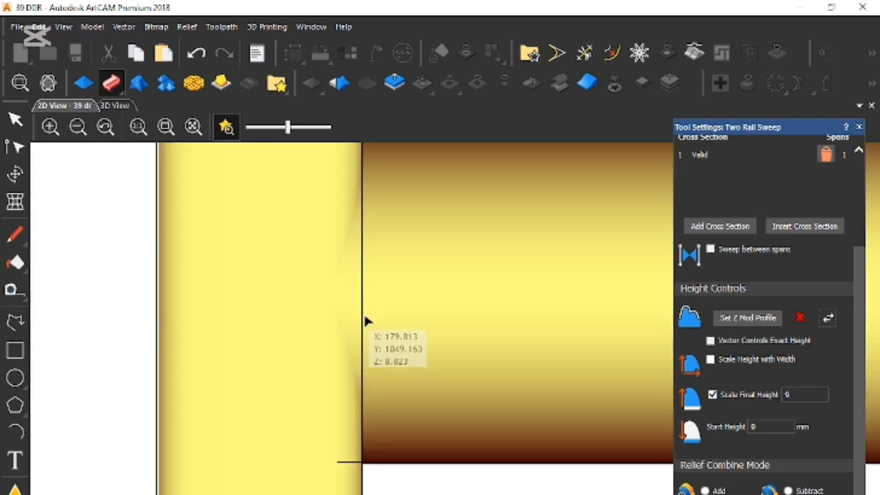
- Compare the swept top louvre with the louvres in the reference picture, showing the picture and switching back to the relief preview
scroll(358, 304, "up", 2)
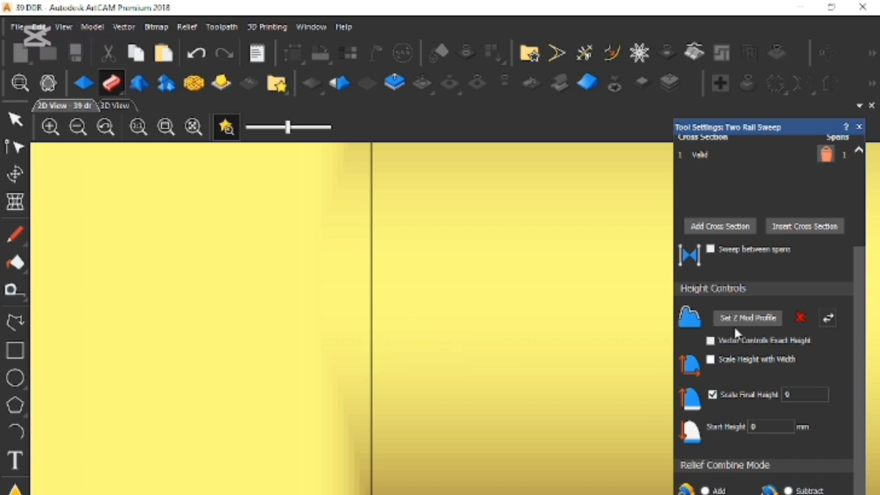
scroll(590, 405, "down", 5)
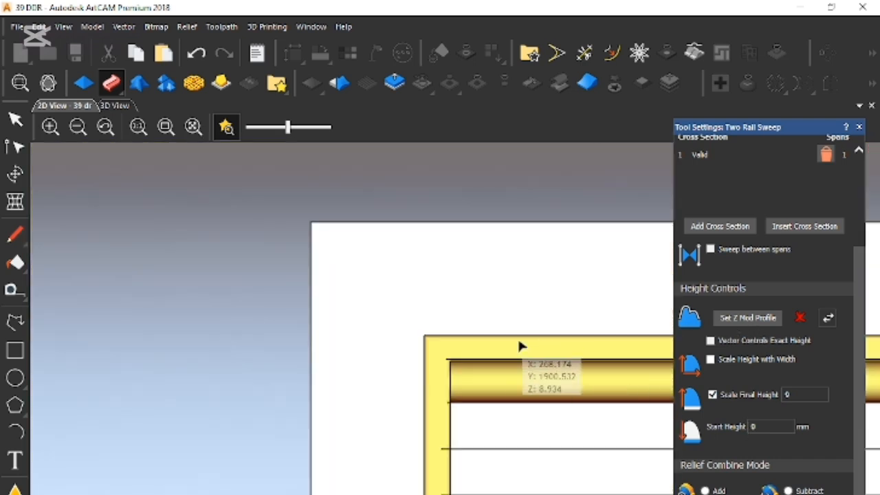
scroll(582, 382, "down", 3)
scroll(575, 387, "up", 2)
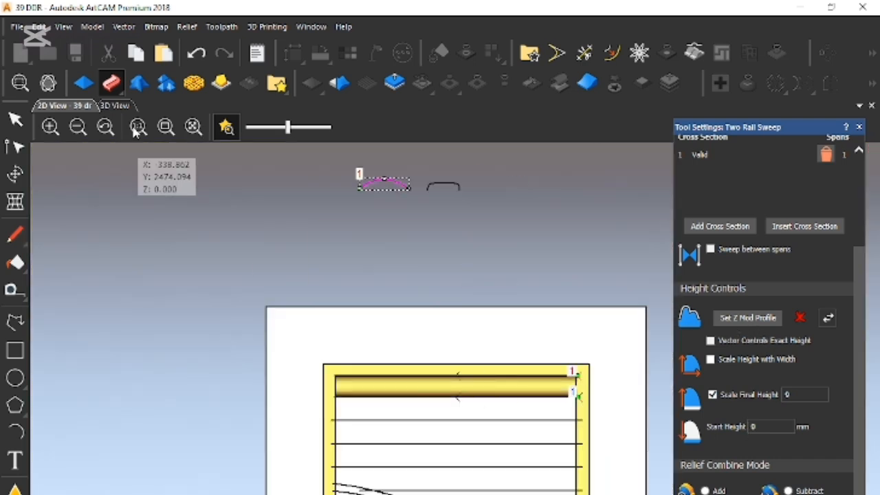
left_click(228, 130)
scroll(393, 472, "up", 4)
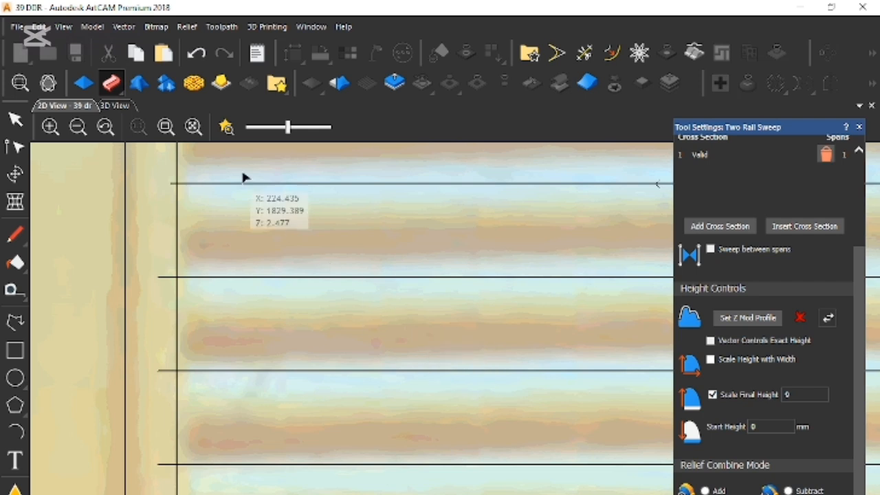
left_click(227, 128)
scroll(413, 344, "down", 3)
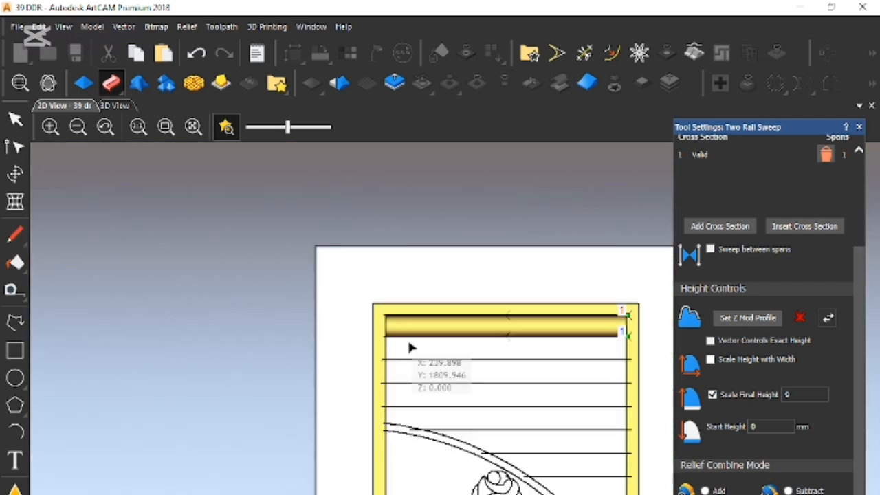
- Examine how the right end of the swept top louvre meets the frame's inner edge
scroll(653, 343, "up", 3)
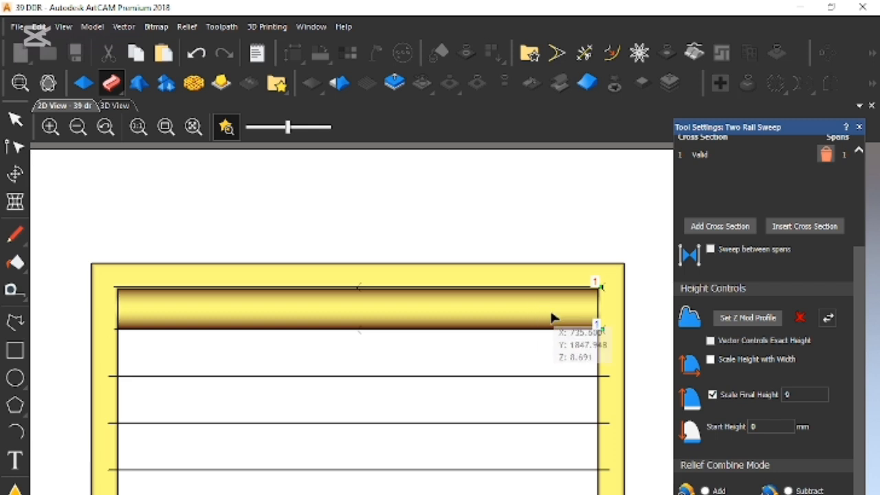
scroll(586, 317, "up", 3)
scroll(606, 287, "up", 3)
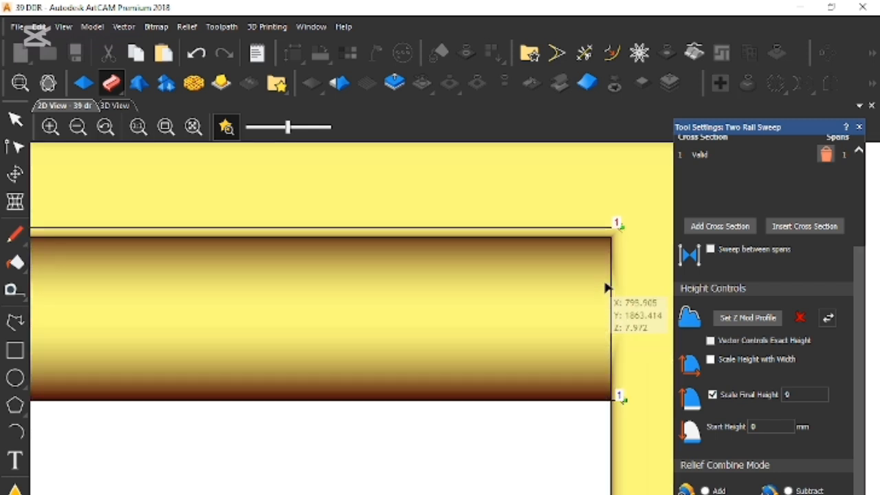
scroll(588, 330, "down", 3)
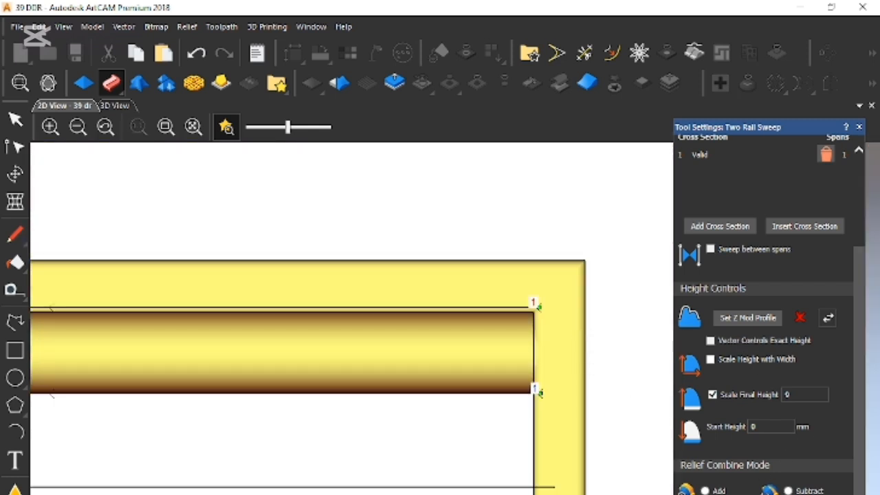
- Select the second and third louvre lines from the top of the door together, starting with the third line
scroll(760, 371, "up", 3)
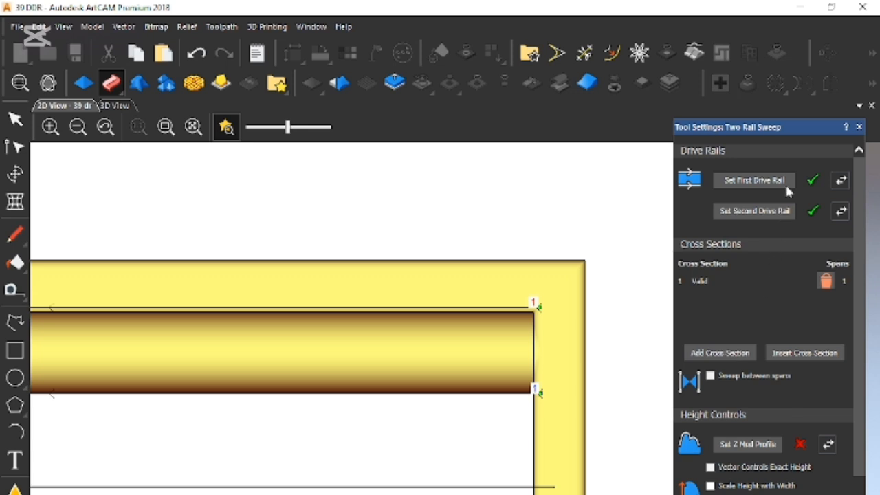
scroll(759, 371, "down", 3)
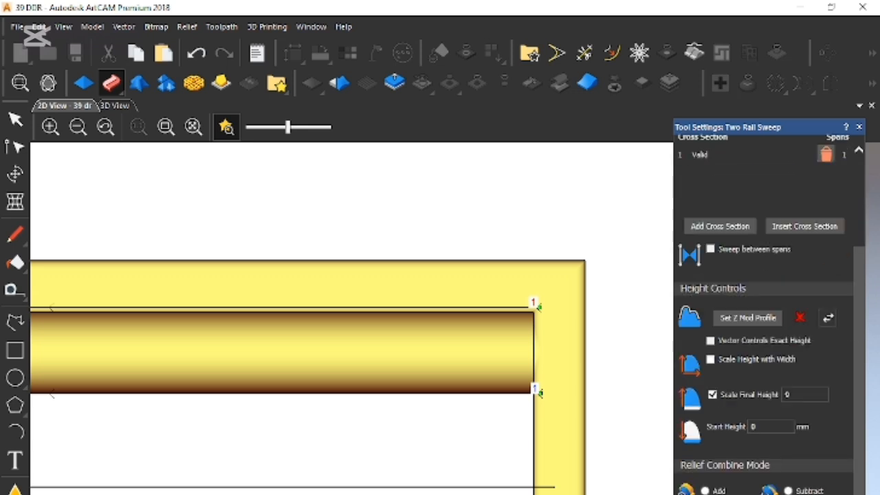
scroll(455, 444, "down", 3)
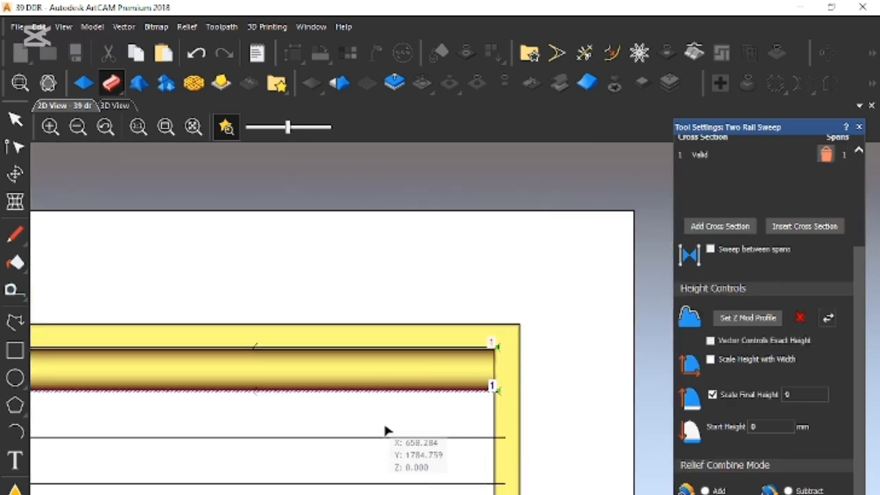
scroll(460, 427, "up", 3)
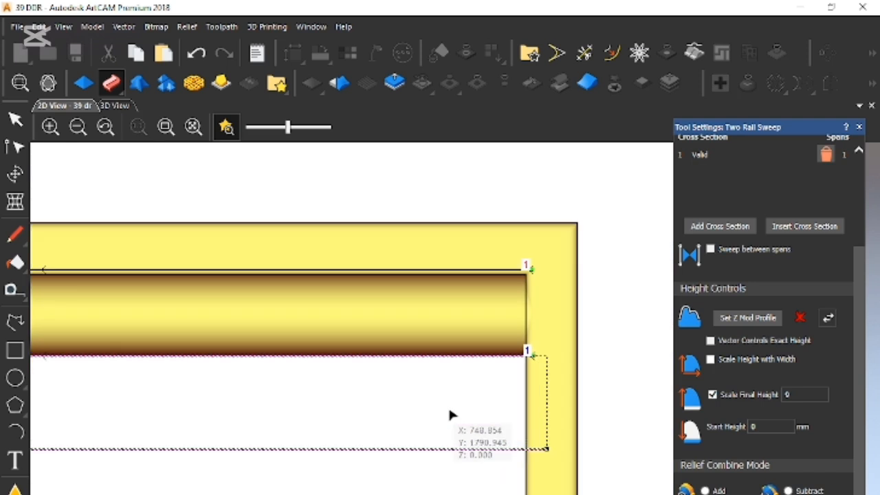
left_click(542, 450)
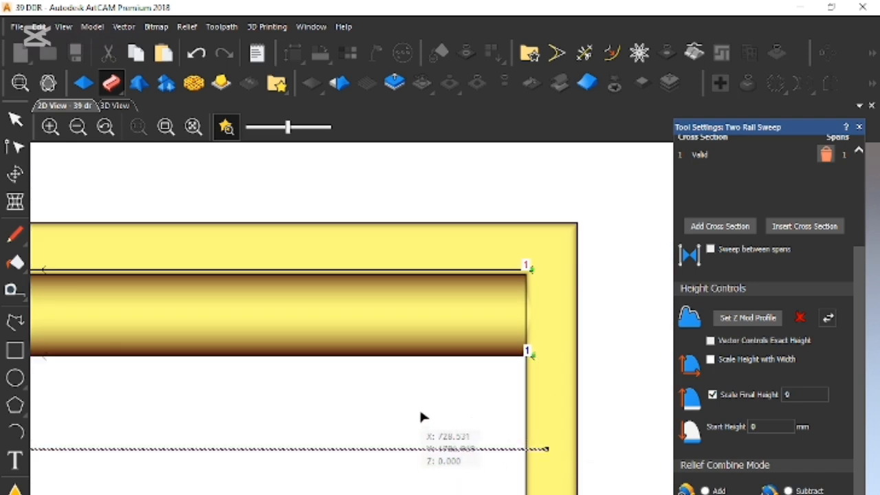
left_click(424, 356)
- Sweep the second louvre using the two selected lines as drive rails with the same cross section, reversing the second rail's direction
scroll(754, 185, "up", 3)
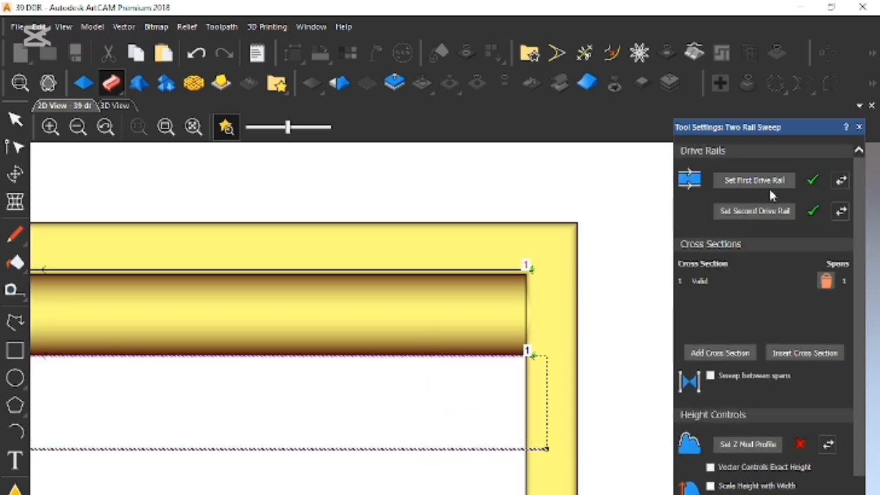
scroll(450, 392, "down", 2)
scroll(381, 385, "up", 1)
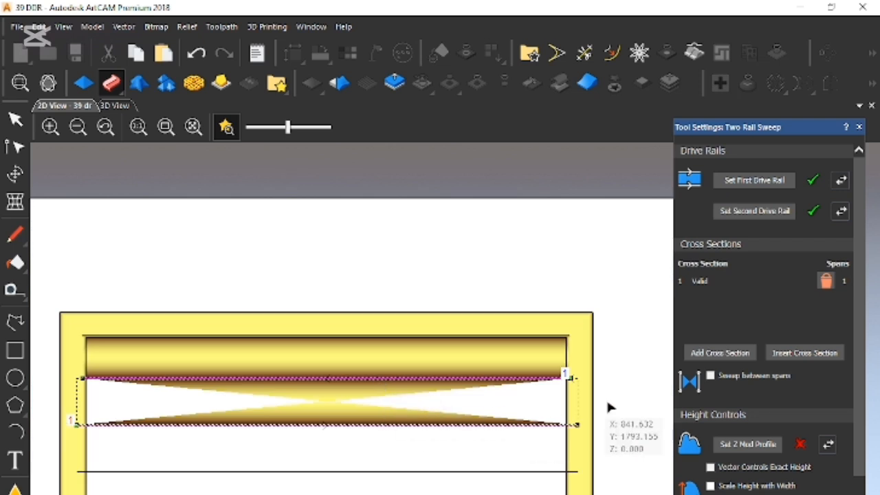
left_click(844, 213)
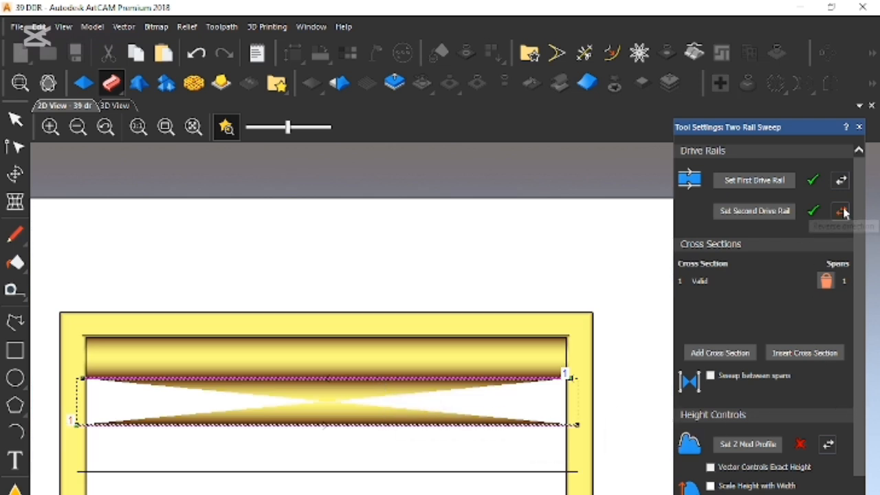
- Examine how both ends of the second swept louvre meet the frame sides and the louvre above, then clear the line selection
scroll(578, 388, "up", 2)
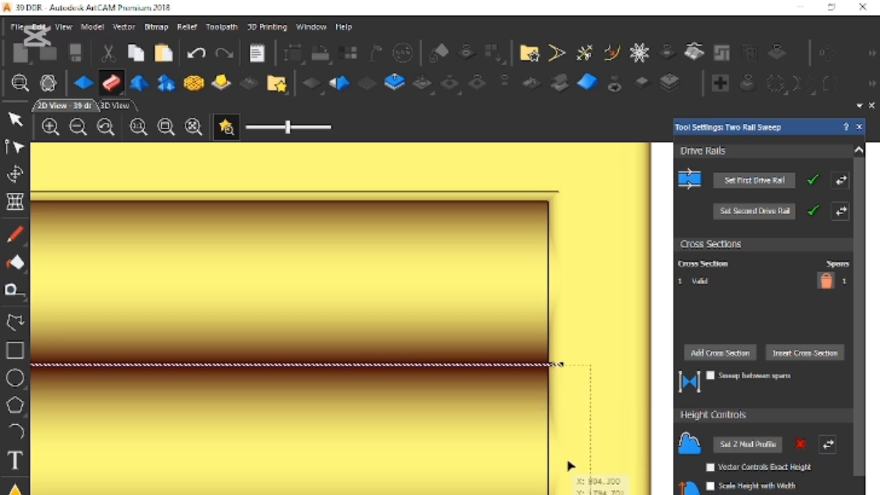
scroll(569, 477, "up", 1)
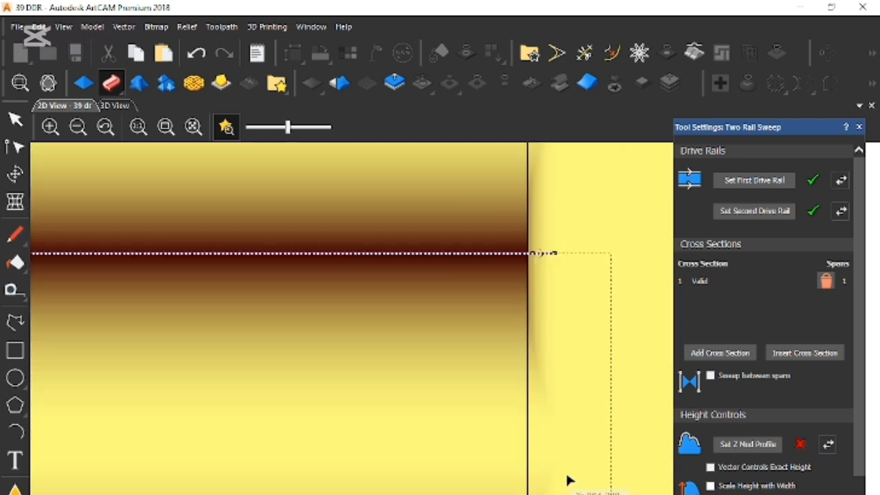
scroll(569, 477, "down", 2)
scroll(344, 453, "down", 2)
scroll(343, 453, "down", 2)
scroll(198, 383, "up", 5)
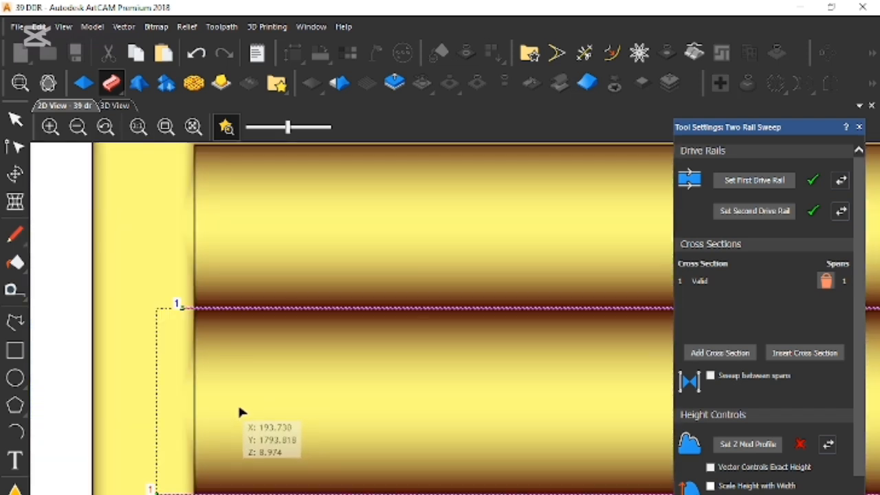
scroll(433, 373, "down", 3)
scroll(365, 383, "up", 2)
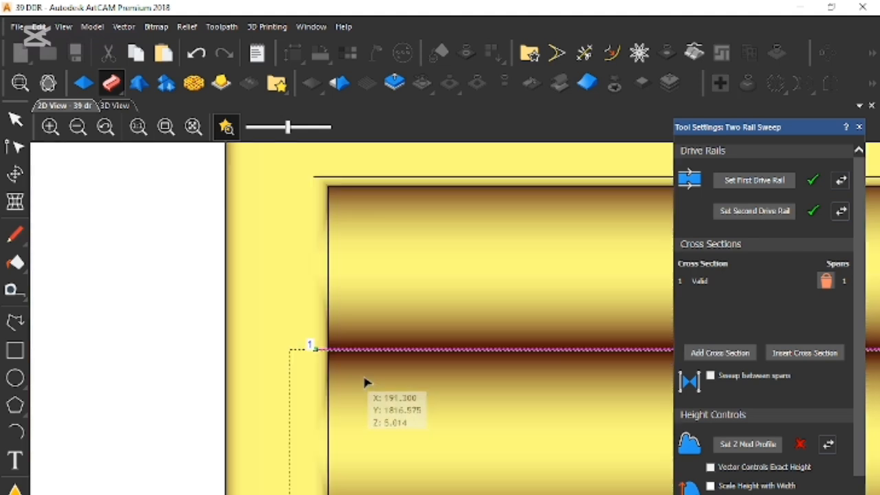
left_click(324, 359)
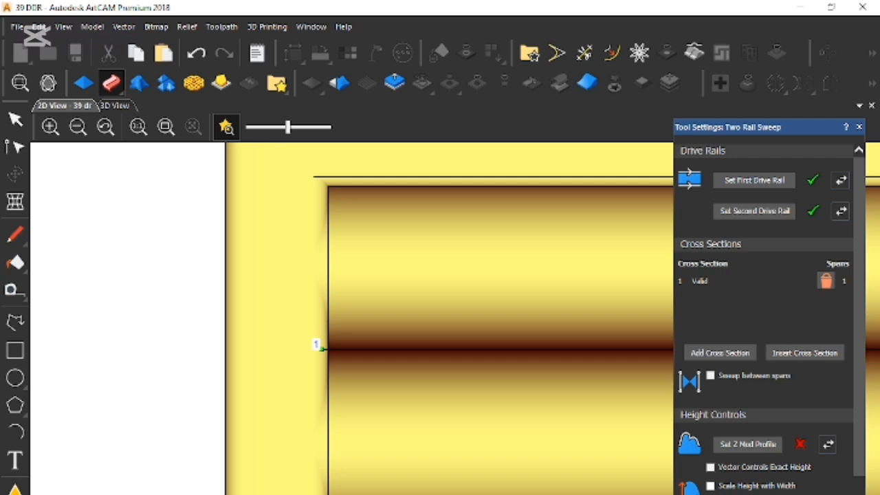
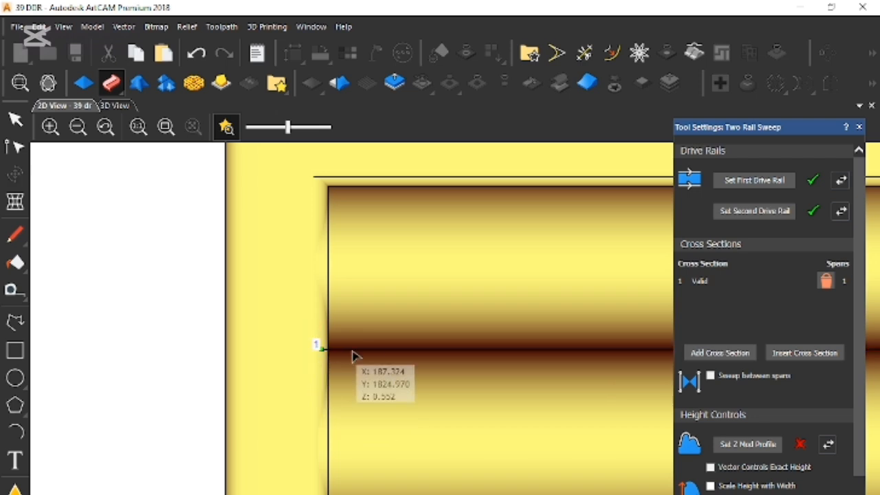
- Extend the second louvre line's left end past the frame's inner edge and check how its right end meets the frame
left_click_drag(304, 335, 347, 390)
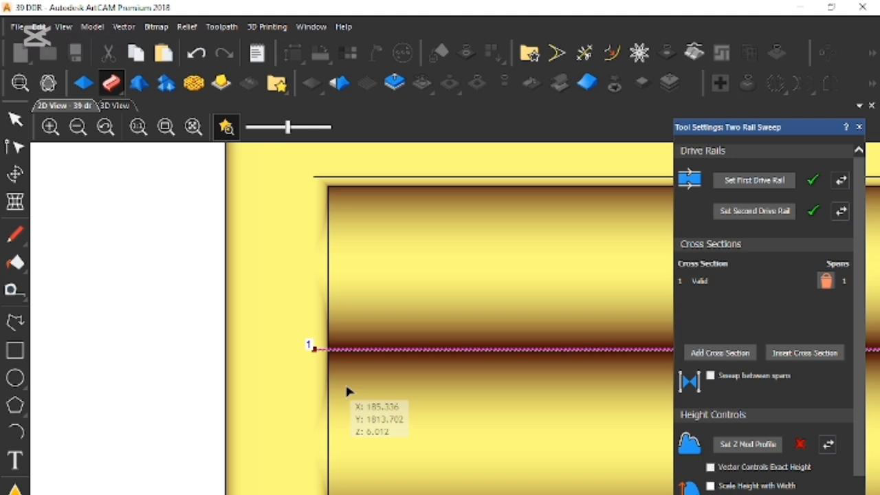
scroll(422, 383, "down", 5)
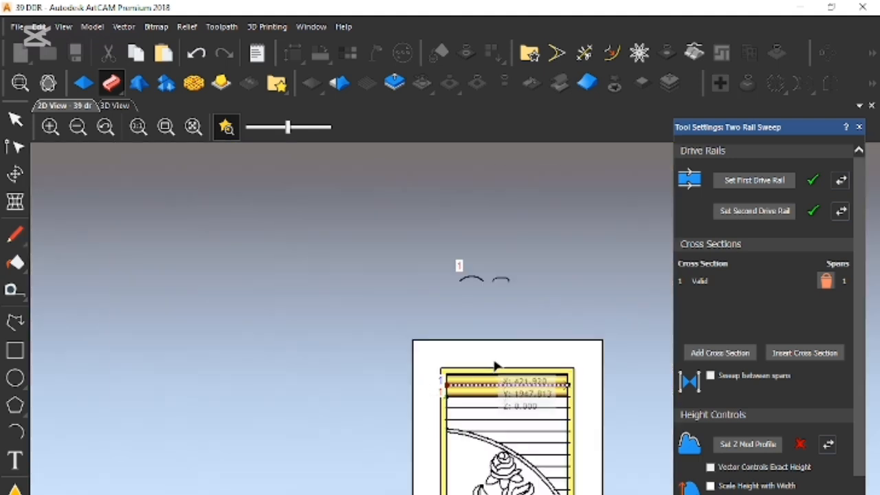
scroll(569, 393, "up", 5)
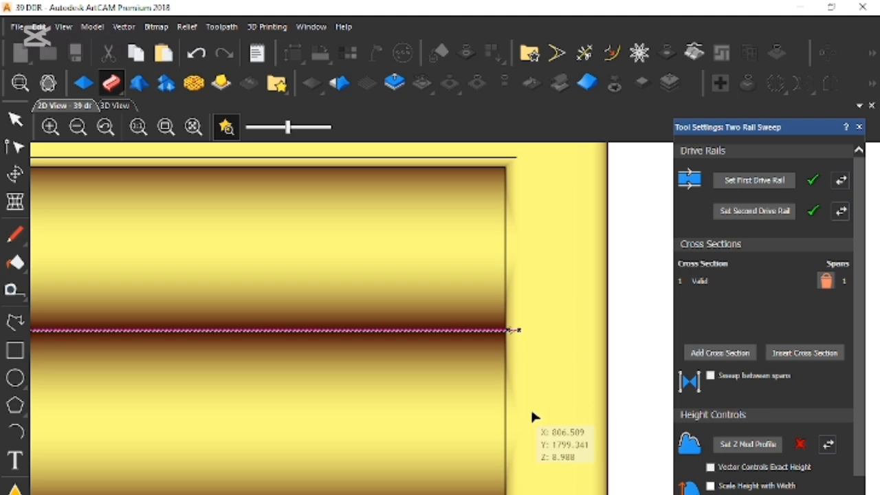
scroll(408, 413, "down", 5)
scroll(288, 390, "up", 3)
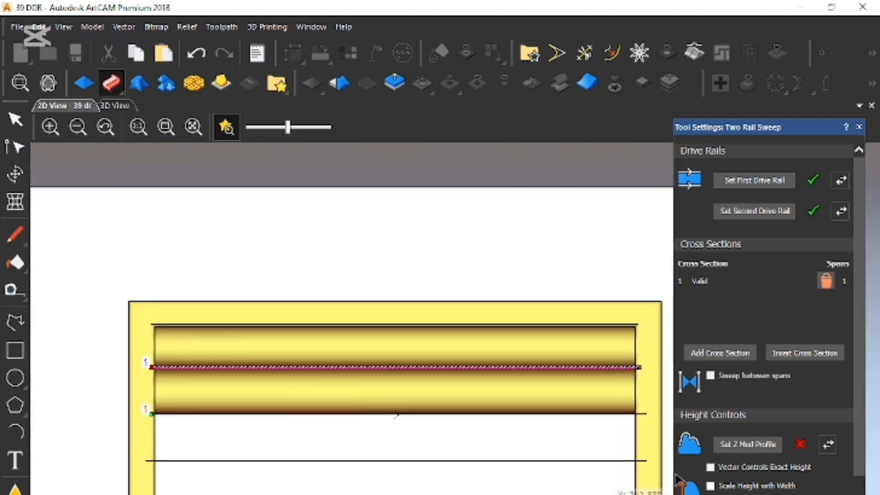
- Sweep the third louvre using the third and fourth lines from the top as drive rails, keeping the same cross section
scroll(775, 364, "down", 3)
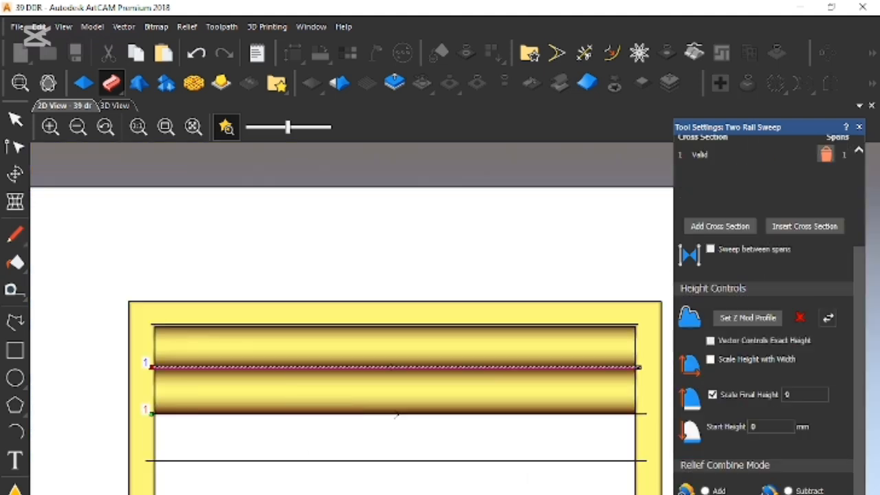
left_click(488, 433)
left_click(488, 414)
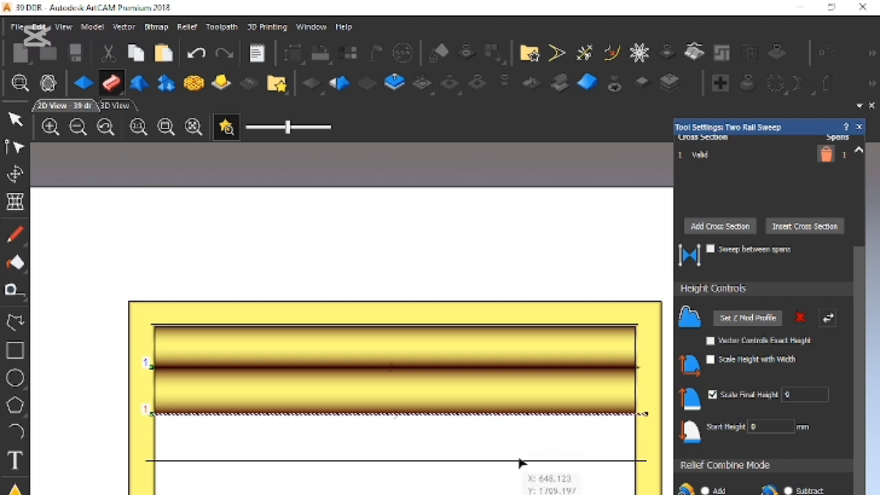
left_click(528, 461, "shift")
scroll(761, 275, "up", 3)
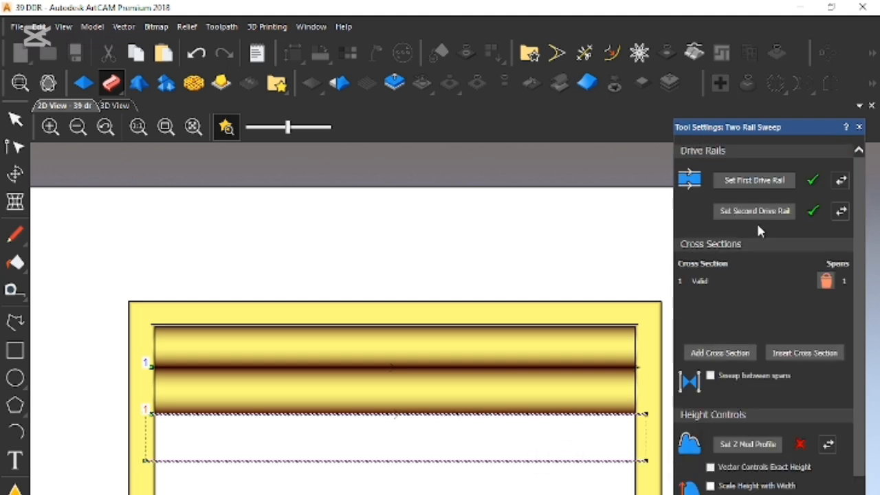
left_click(756, 181)
scroll(770, 484, "down", 3)
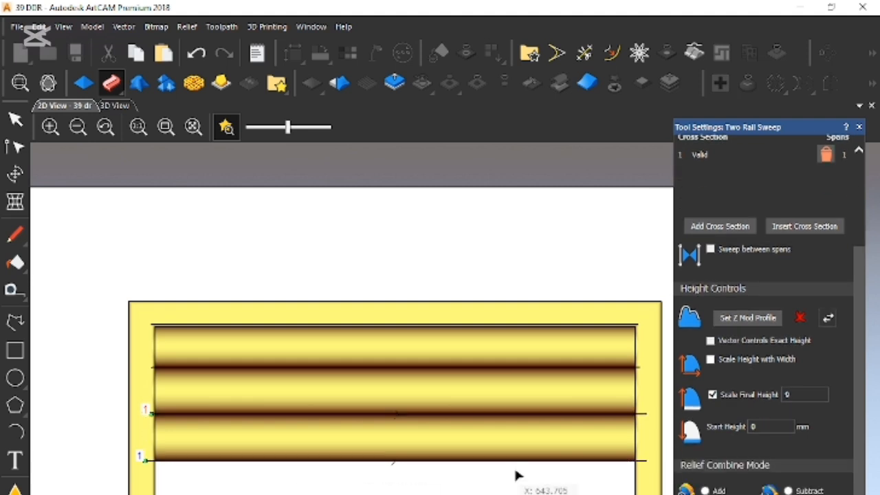
- Sweep the fourth louvre between the fourth and fifth lines with the same cross section and a final height of 9
scroll(759, 223, "up", 2)
scroll(764, 155, "up", 2)
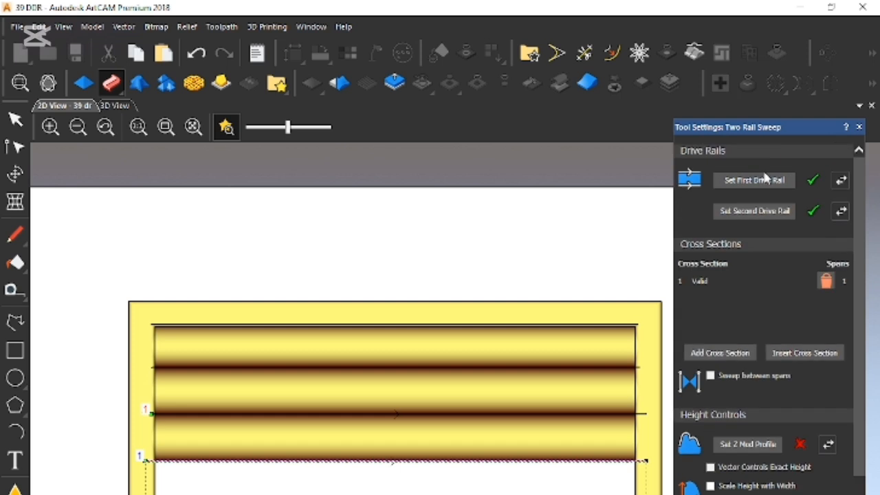
scroll(739, 355, "down", 3)
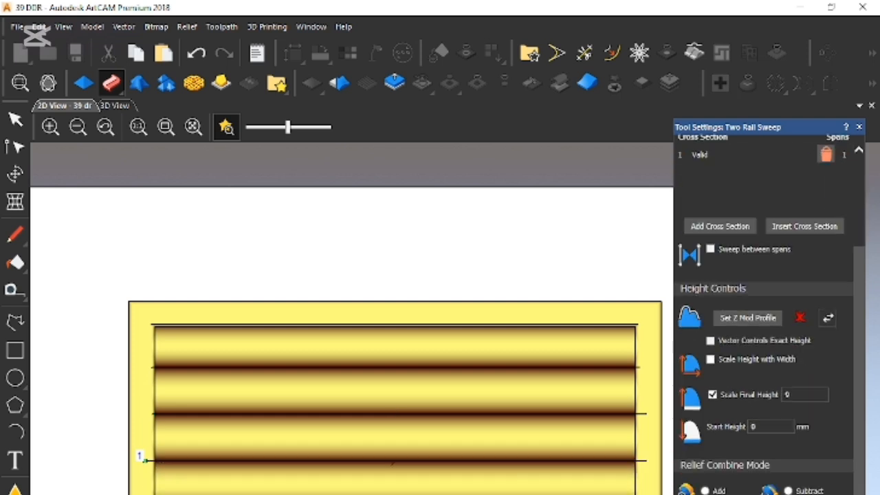
- Sweep the fifth louvre between the fifth and sixth lines, and extend the sixth line's left end past the frame's inner edge
scroll(708, 428, "up", 3)
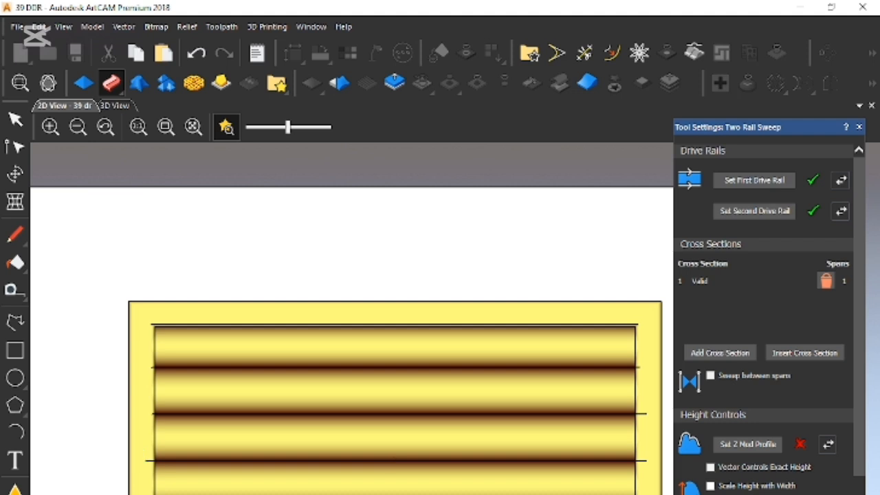
scroll(295, 442, "down", 2)
scroll(292, 429, "up", 5)
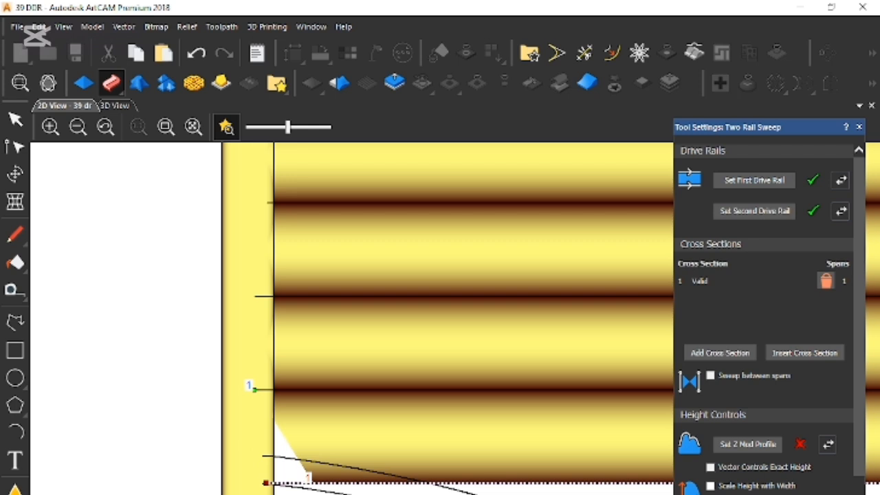
- Sweep the fifth louvre again along the extended sixth line to fill its left corner, and check its right end
scroll(441, 430, "down", 3)
scroll(581, 378, "up", 1)
scroll(319, 409, "up", 1)
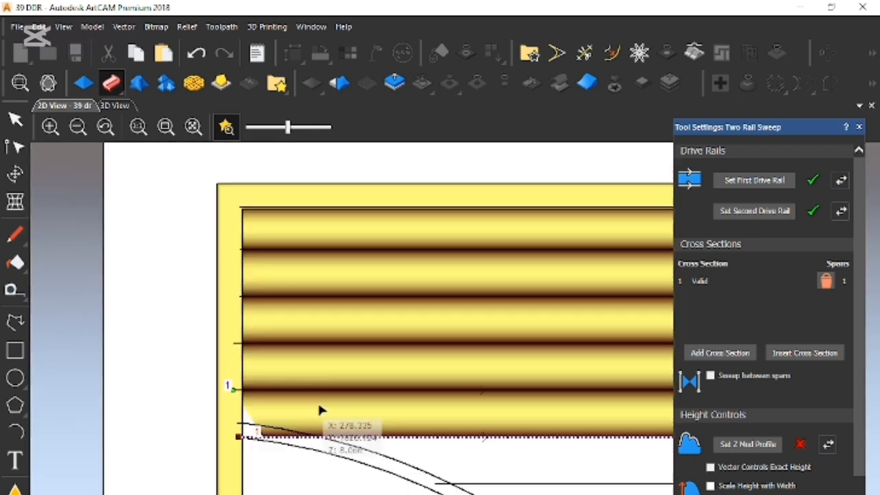
scroll(320, 409, "up", 1)
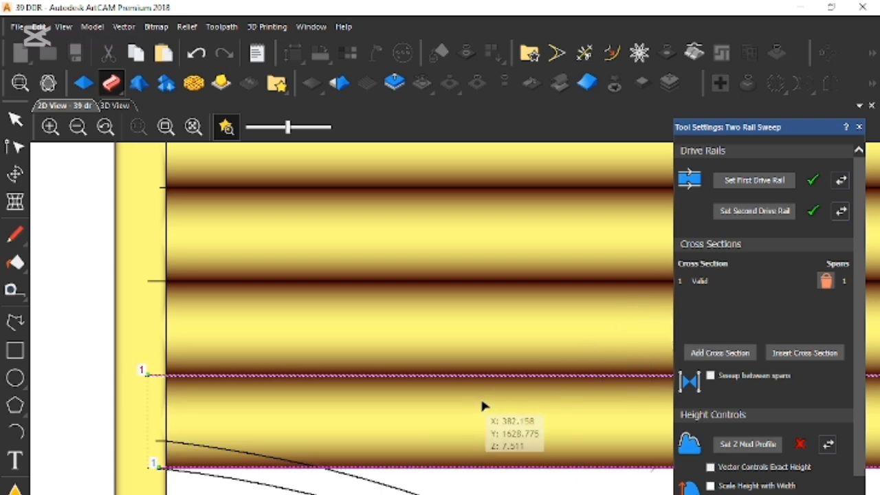
scroll(485, 407, "down", 3)
scroll(549, 405, "up", 2)
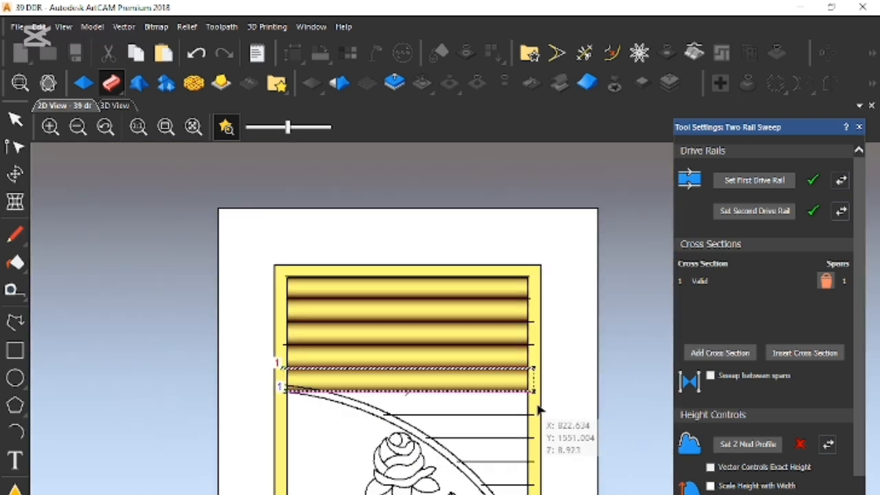
scroll(481, 406, "down", 3)
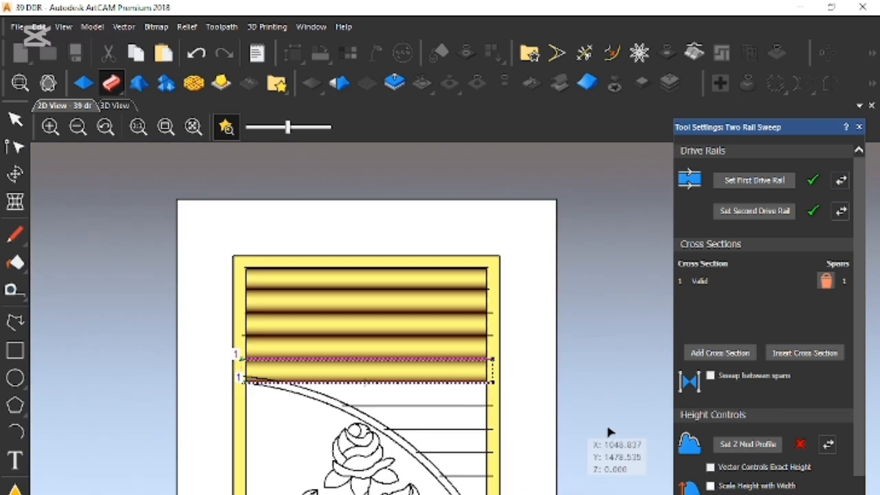
- Try to sweep the sixth louvre between the full-width sixth line and the shorter seventh line
scroll(756, 330, "down", 3)
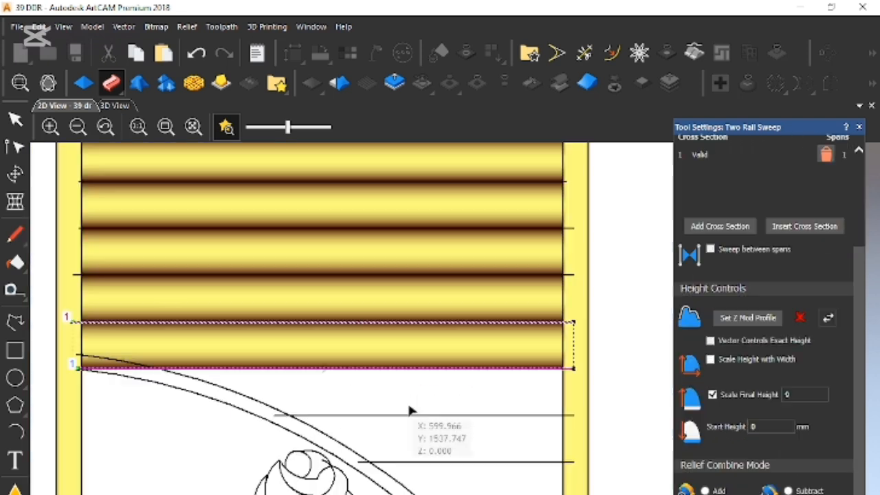
scroll(426, 399, "up", 2)
left_click(444, 369)
left_click(447, 415, "shift")
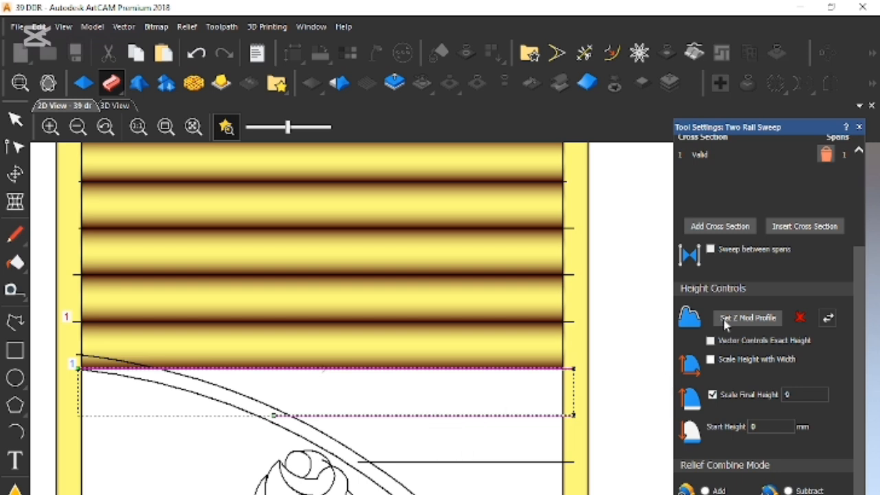
scroll(790, 207, "up", 3)
left_click(782, 187)
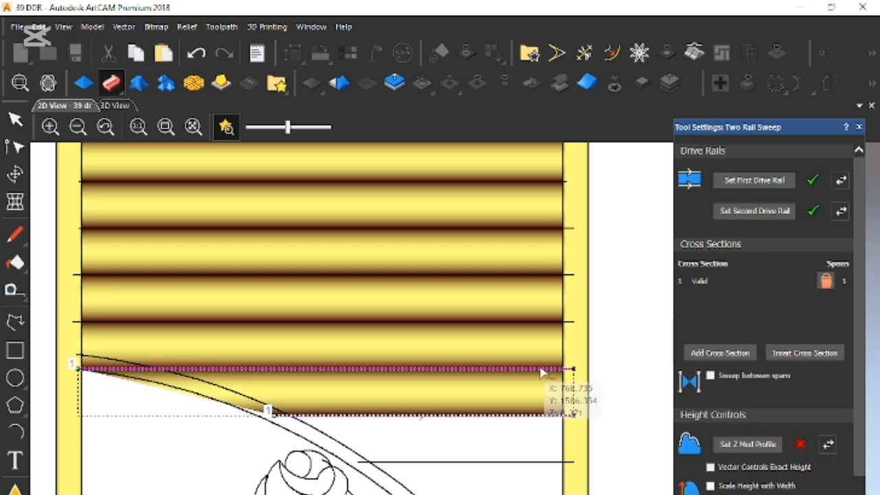
scroll(456, 383, "down", 1)
scroll(381, 395, "up", 1)
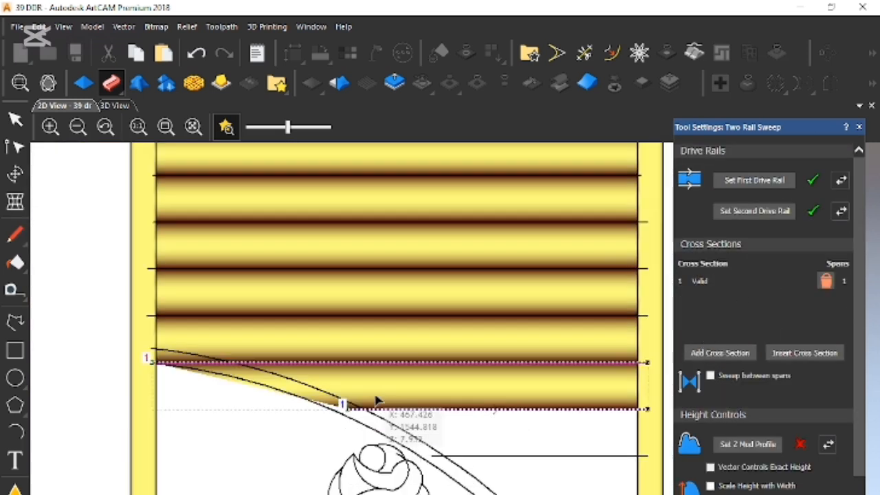
left_click(859, 127)
- Edit the nodes of the sixth louvre line so it starts close to where the upper arc crosses it
scroll(208, 372, "up", 2)
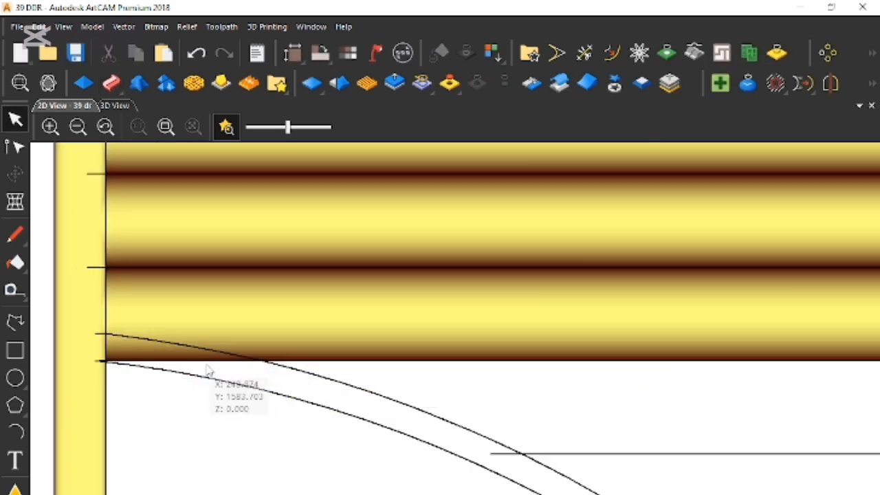
left_click(218, 361)
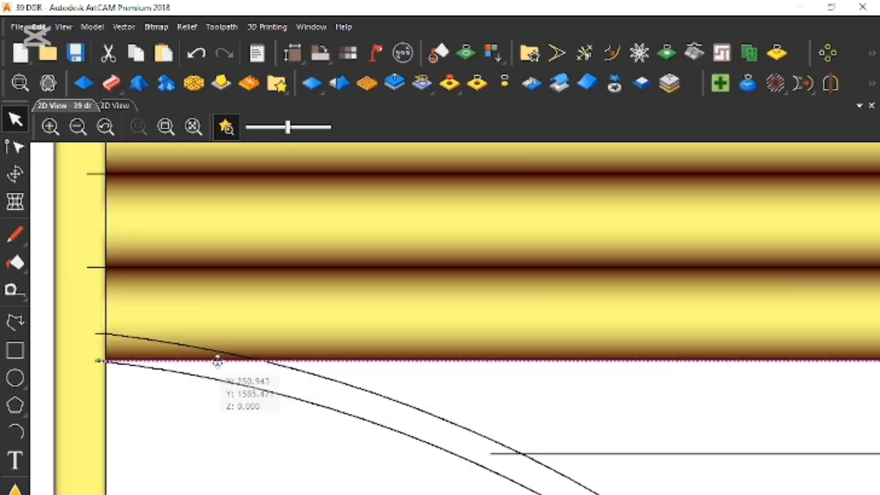
double_click(217, 360)
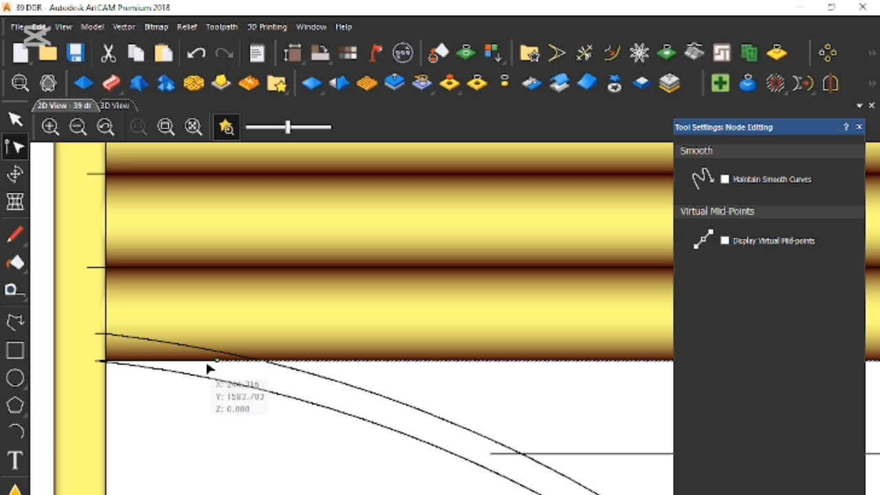
left_click(331, 307)
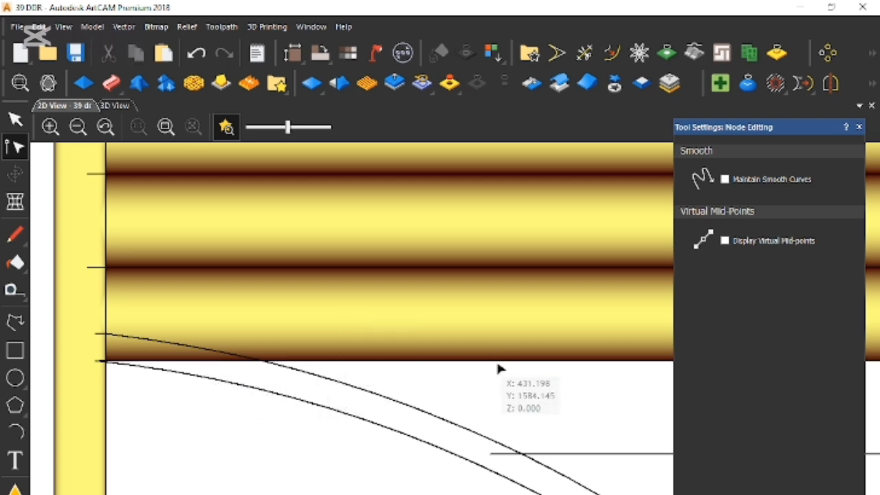
scroll(568, 393, "down", 5)
scroll(566, 392, "up", 3)
key("Escape")
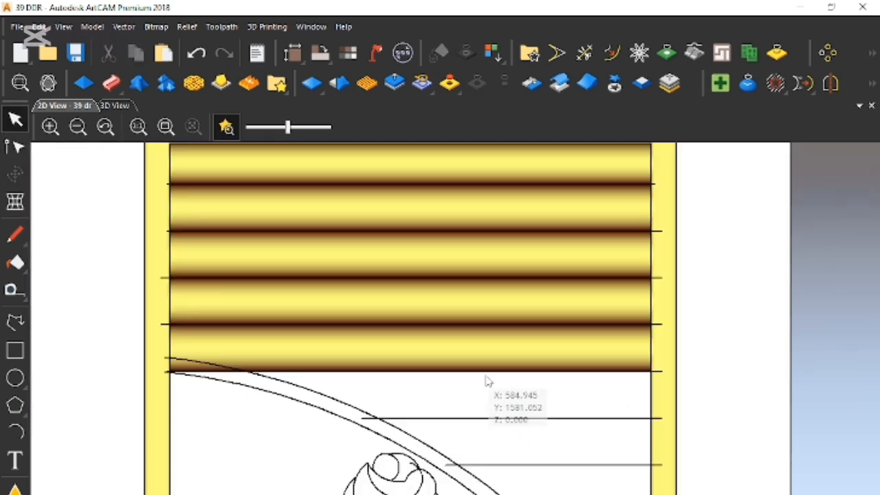
- Start a Two Rail Sweep with the shortened sixth line and the seventh line as the drive rails
left_click(486, 372)
left_click(488, 417, "shift")
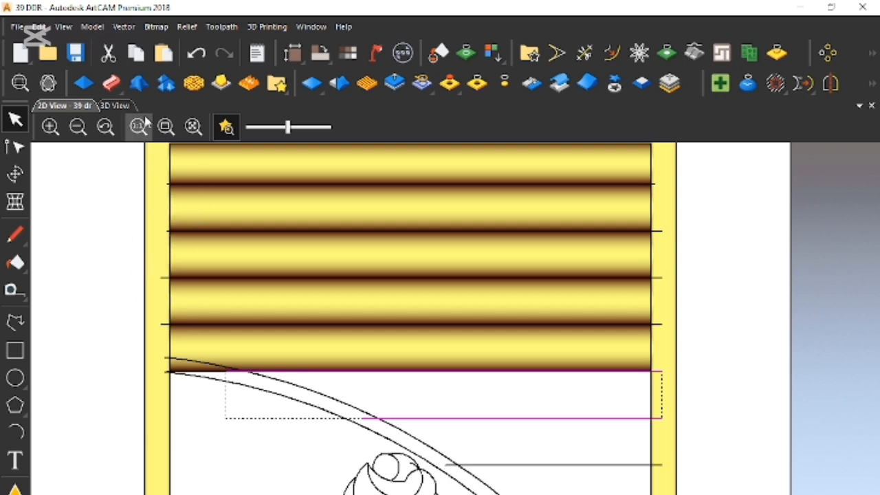
left_click(112, 83)
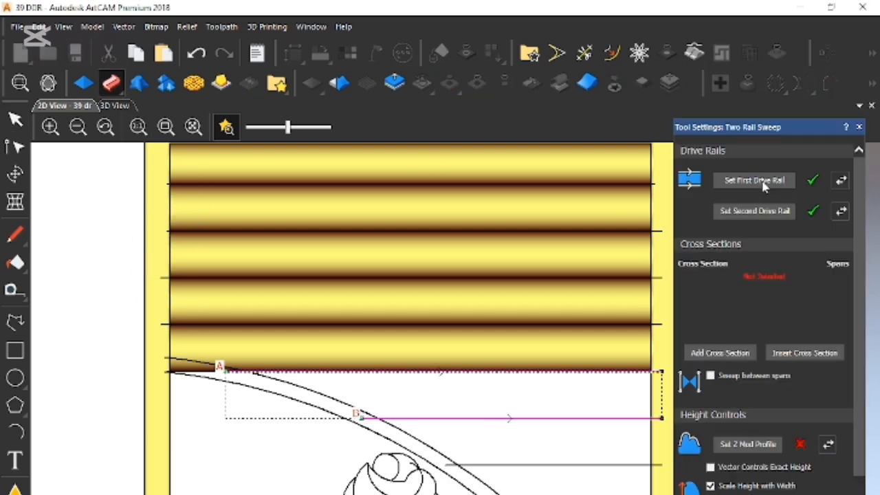
scroll(799, 275, "down", 3)
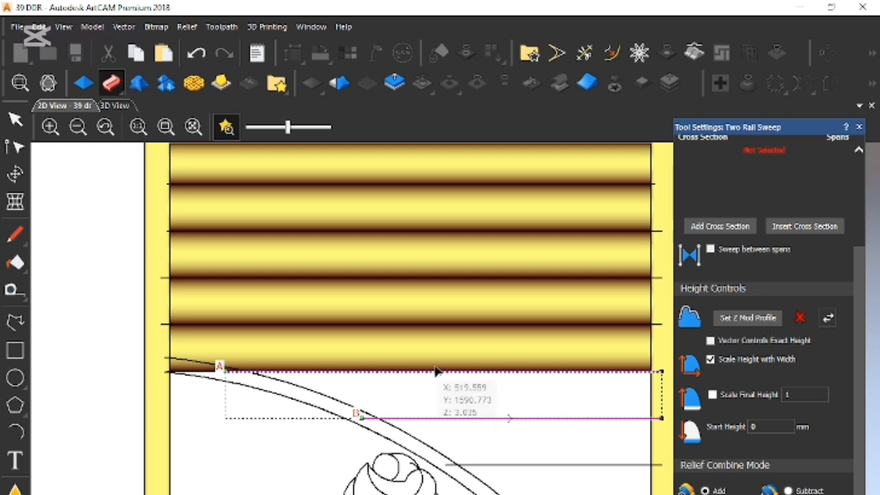
- Sweep the sixth louvre with the curved arc profile above the door as cross section, final height scaled to 9, and no height scaling with width
scroll(435, 371, "down", 4)
scroll(432, 314, "up", 2)
left_click(421, 254)
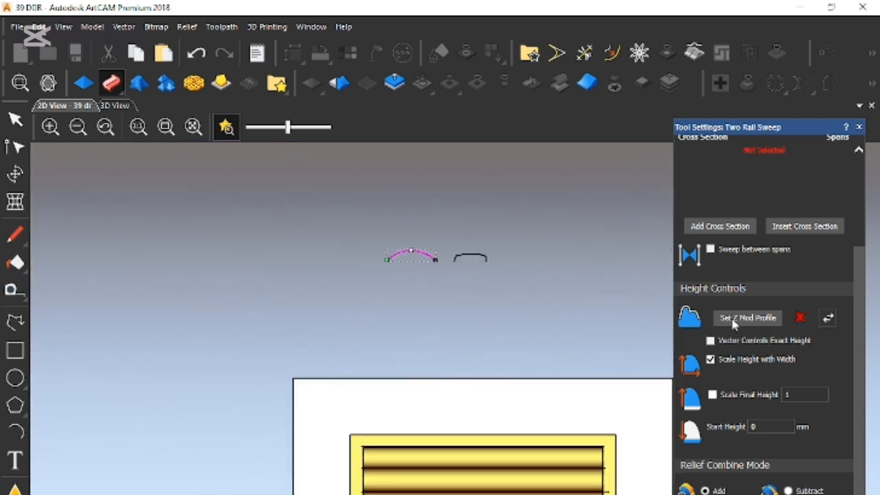
left_click(721, 226)
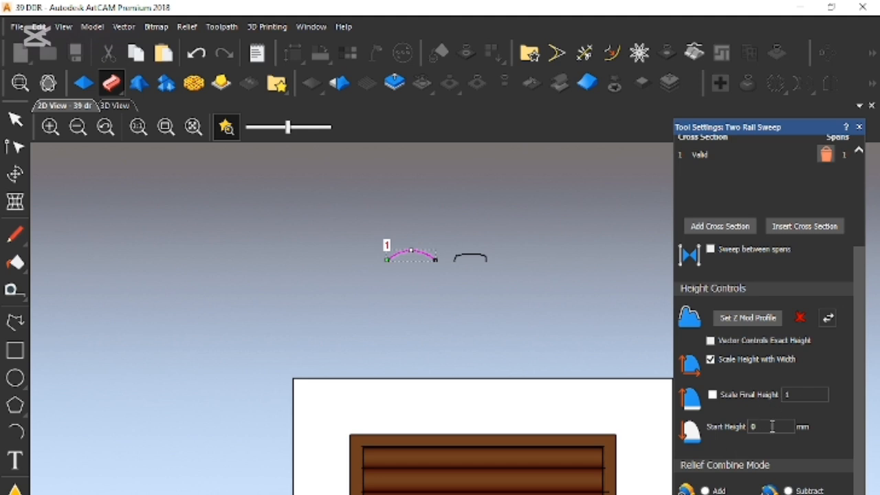
left_click(712, 394)
left_click(785, 394)
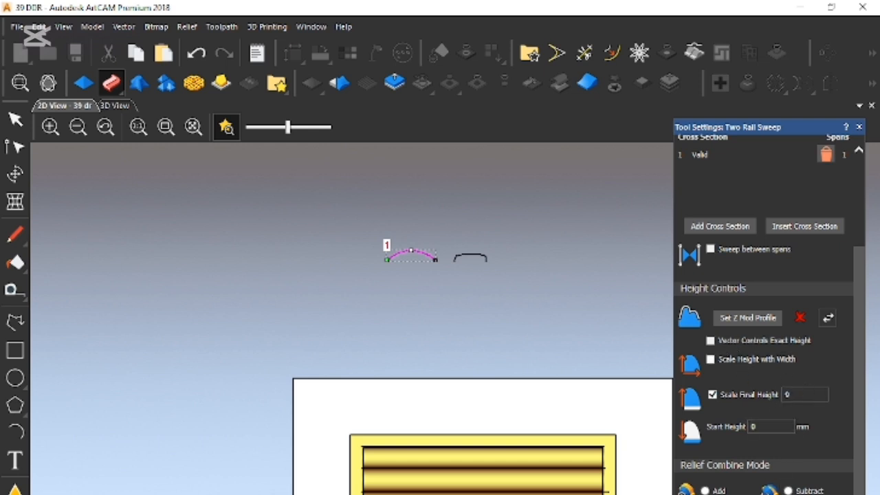
scroll(448, 482, "up", 3)
scroll(618, 474, "up", 8)
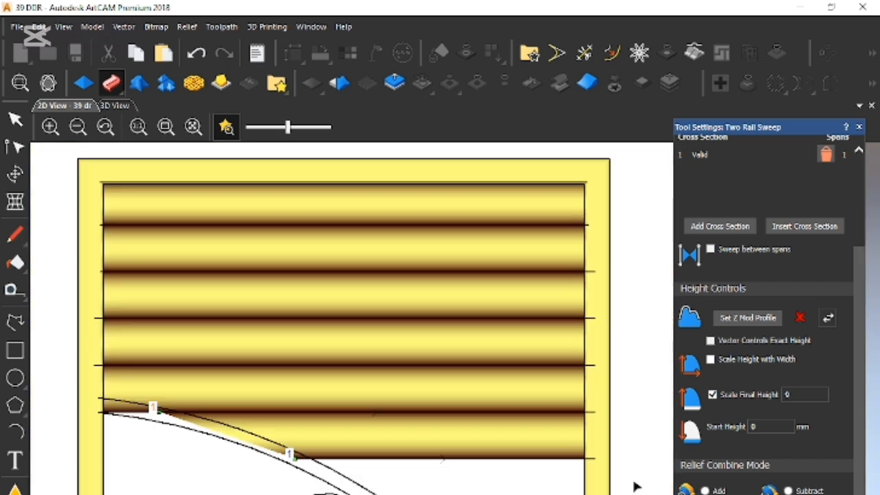
- Sweep the seventh louvre using the seventh and eighth lines as drive rails with the same arc cross section
scroll(585, 438, "down", 8)
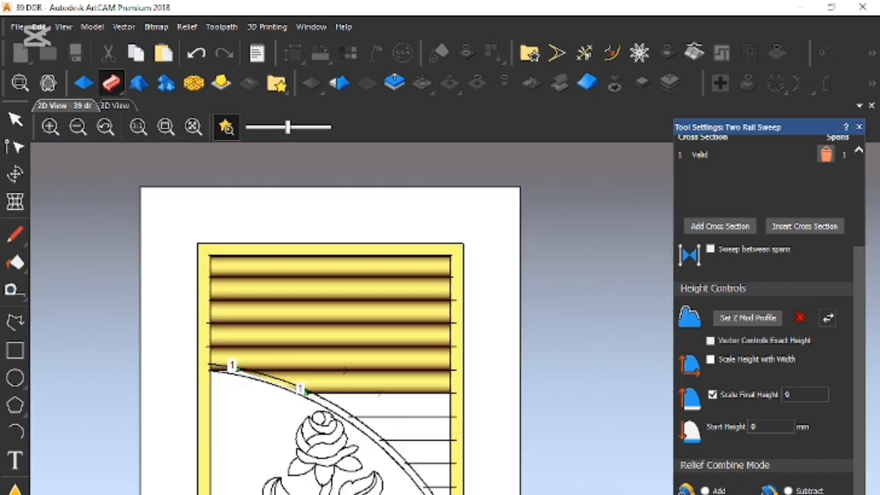
scroll(392, 417, "up", 3)
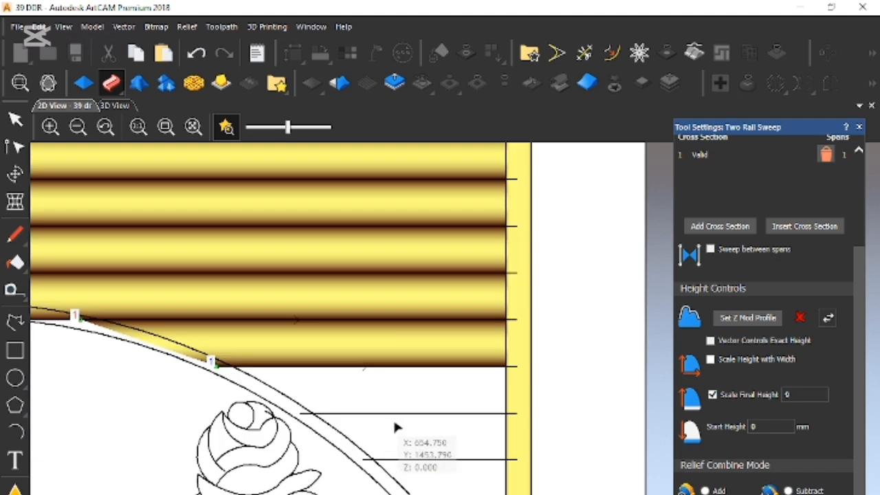
left_click_drag(385, 393, 375, 363)
left_click_drag(401, 418, 399, 407, "shift")
scroll(719, 341, "up", 3)
left_click(774, 181)
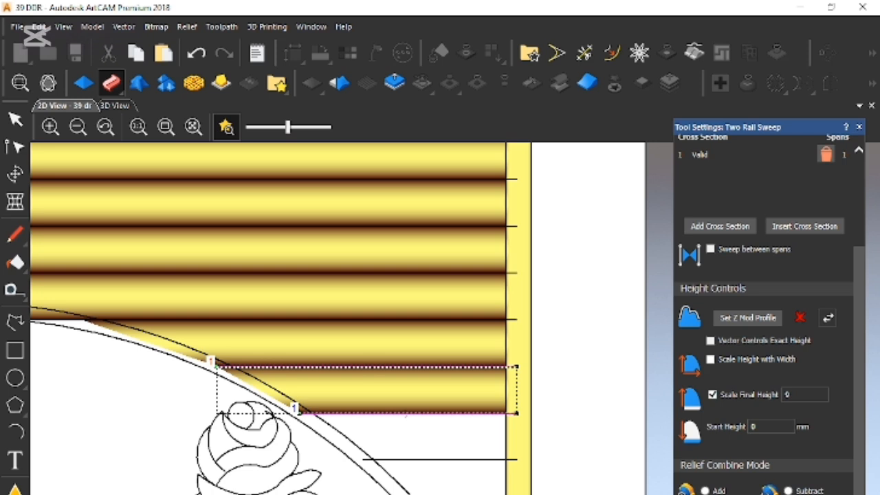
- Sweep the eighth louvre using the eighth and ninth lines as drive rails with the same arc cross section
left_click(451, 459)
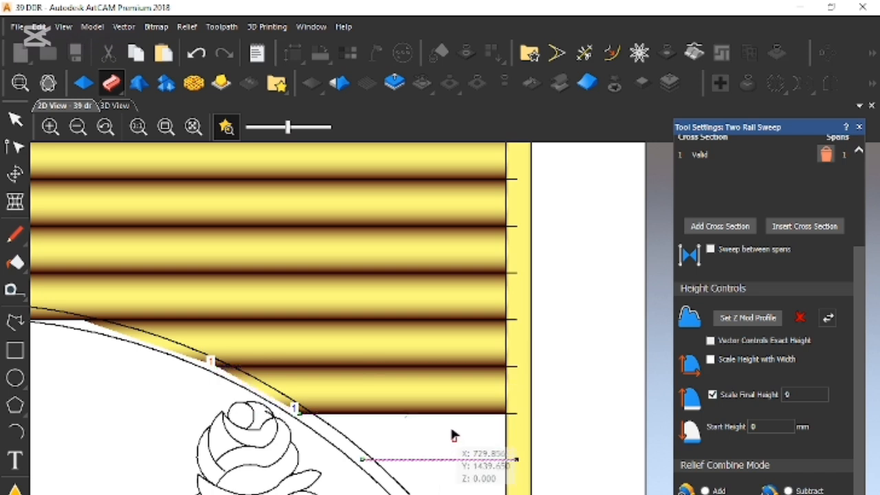
left_click(465, 414, "shift")
scroll(781, 339, "up", 3)
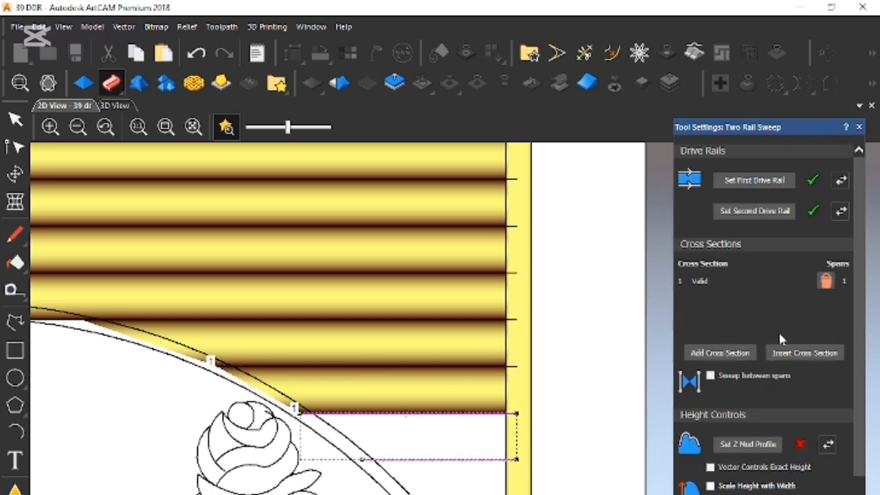
left_click(756, 181)
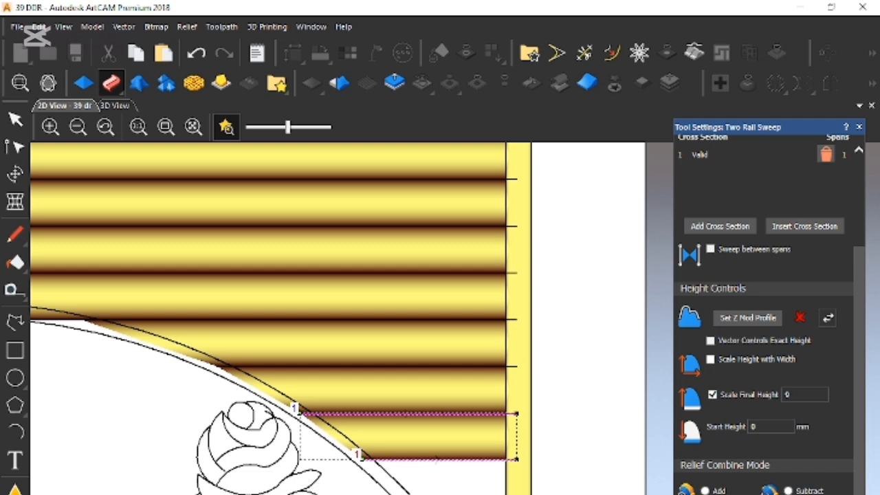
- Sweep the ninth louvre using the ninth and tenth lines as drive rails with the same arc cross section
left_click(454, 458)
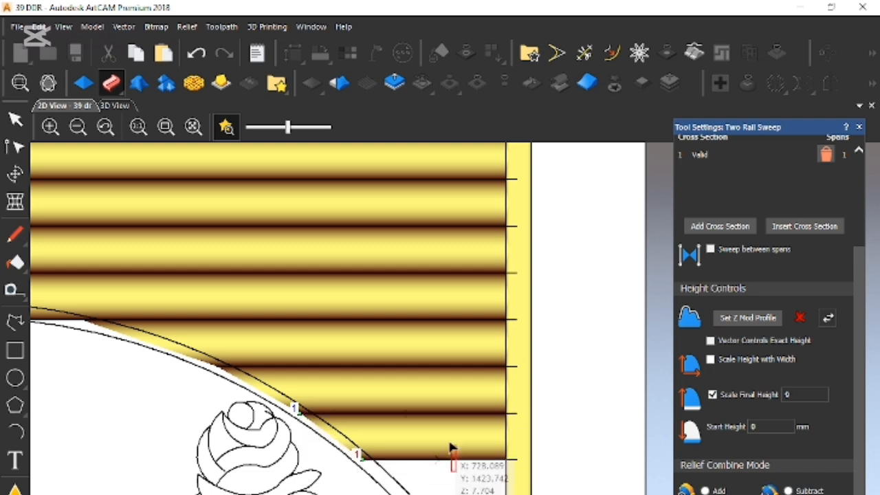
scroll(766, 215, "up", 3)
left_click(756, 180)
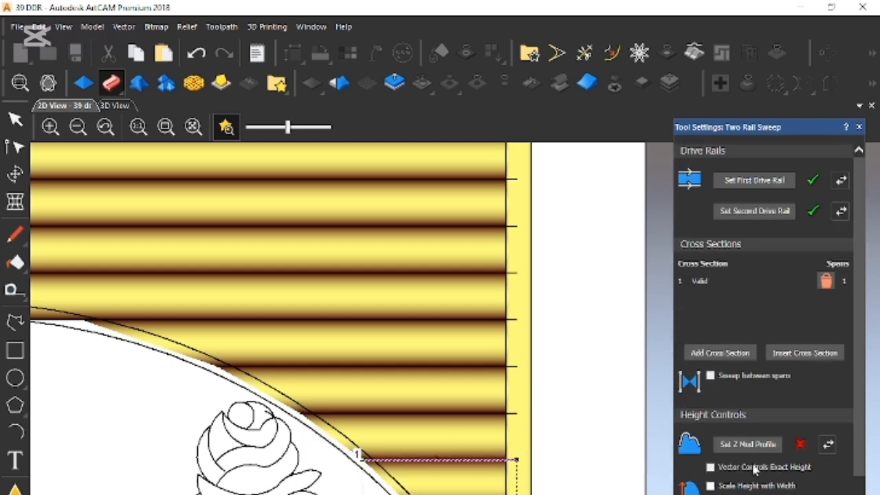
scroll(761, 206, "down", 3)
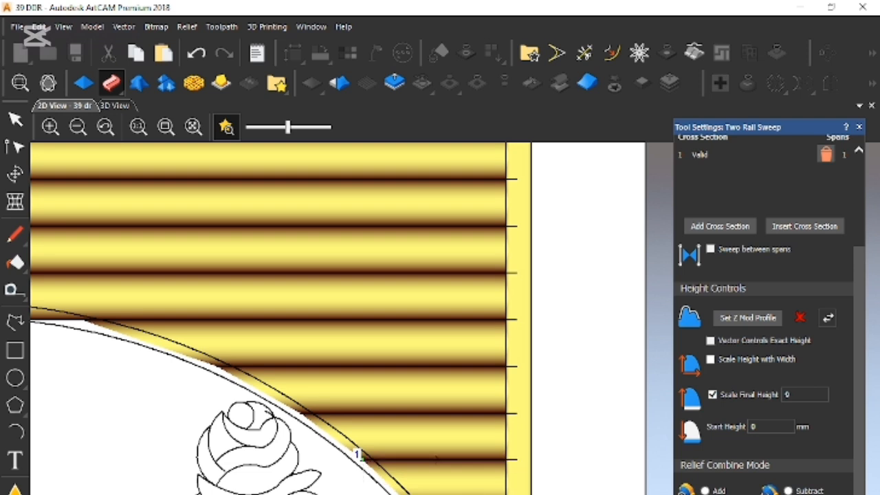
- Sweep the tenth and eleventh louvres between their neighbouring lines, keeping the same arc cross section and height settings
scroll(772, 277, "up", 3)
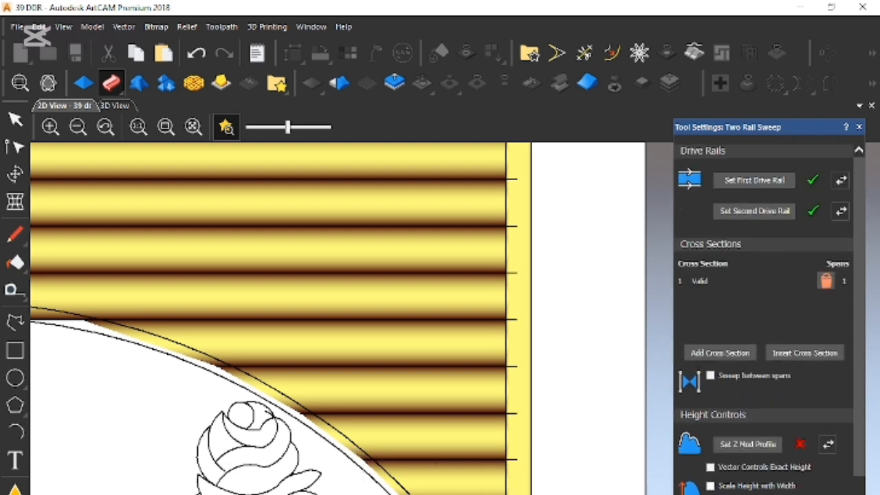
scroll(763, 310, "down", 3)
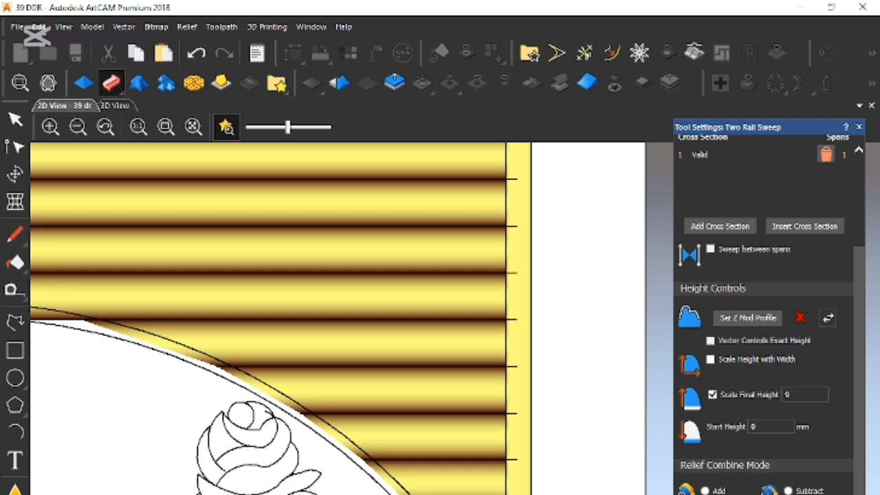
scroll(760, 251, "up", 3)
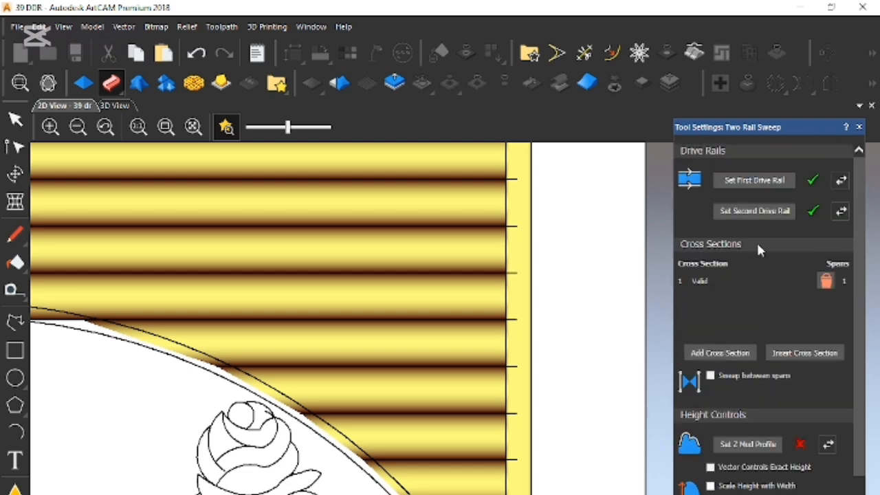
scroll(743, 448, "down", 3)
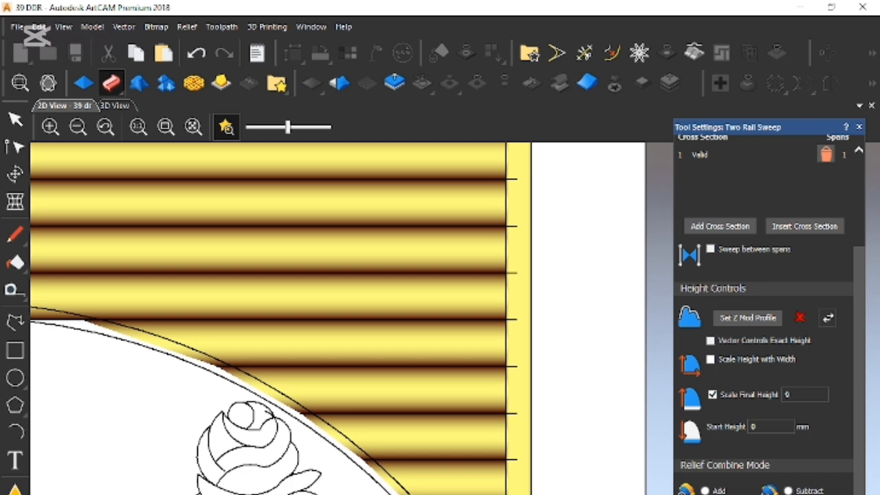
- Sweep the last short louvre between the twelfth line and the short line where the upper arc meets the frame
scroll(359, 203, "down", 5)
scroll(472, 422, "up", 8)
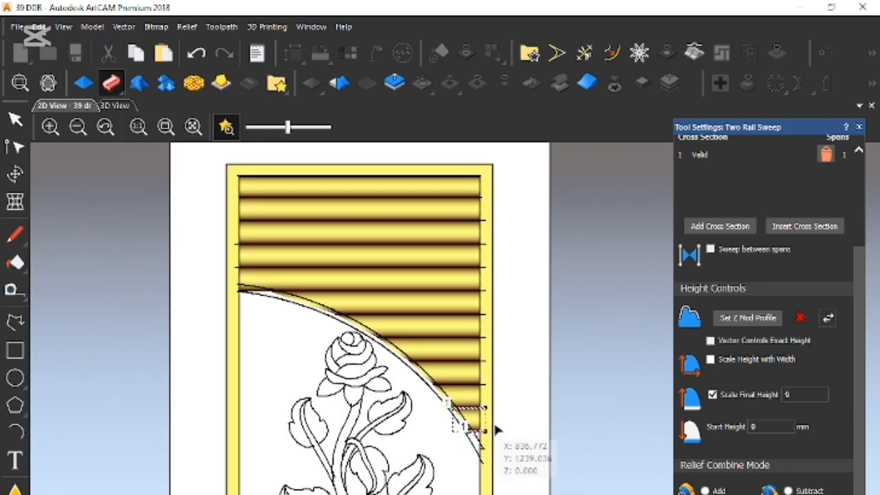
left_click(433, 479)
left_click(421, 447)
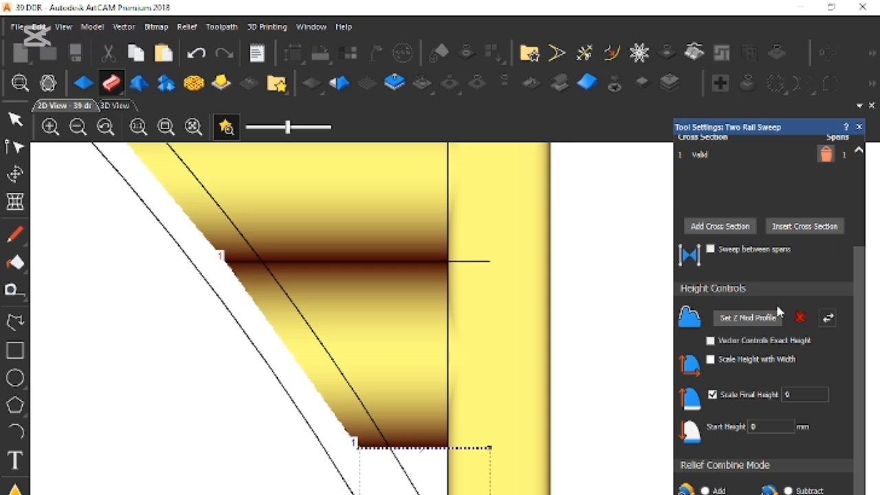
scroll(779, 312, "up", 3)
left_click(758, 181)
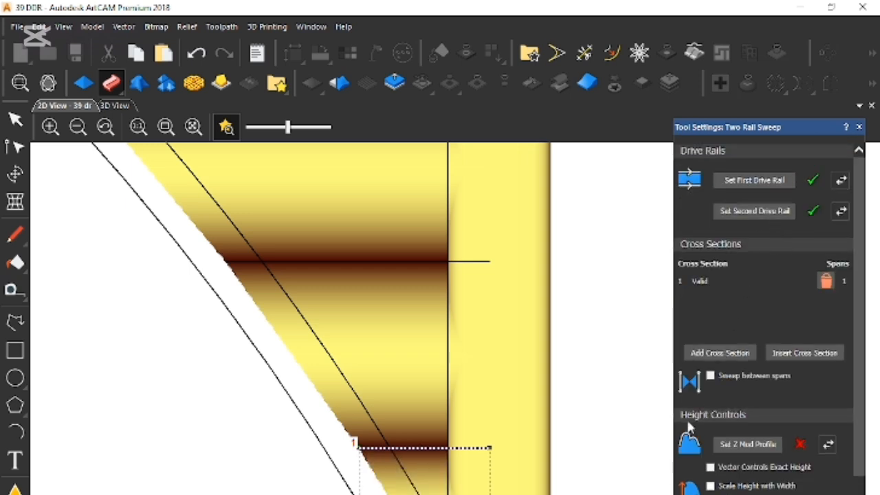
scroll(684, 438, "down", 3)
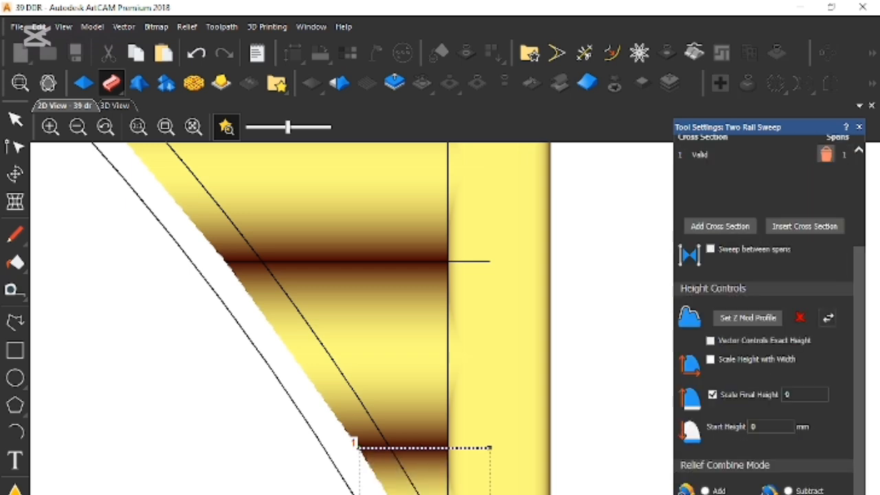
- Close the Two Rail Sweep settings and save the door model
scroll(479, 431, "down", 3)
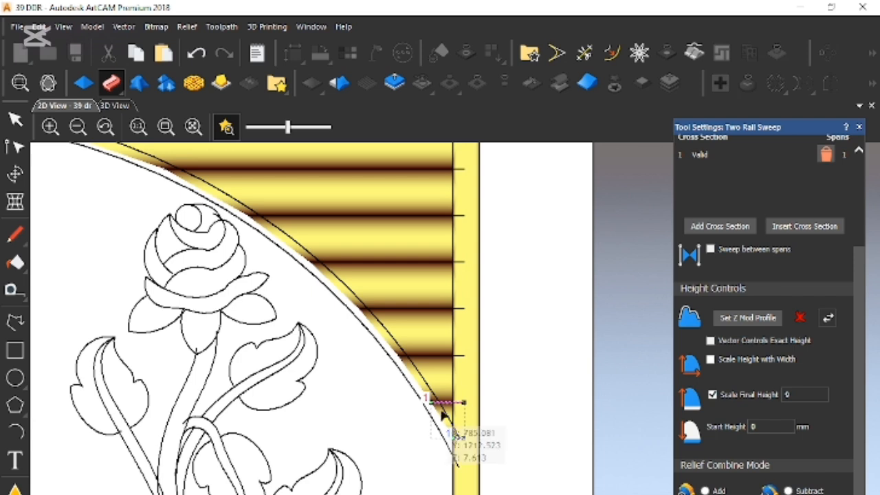
scroll(413, 289, "down", 3)
scroll(405, 292, "up", 2)
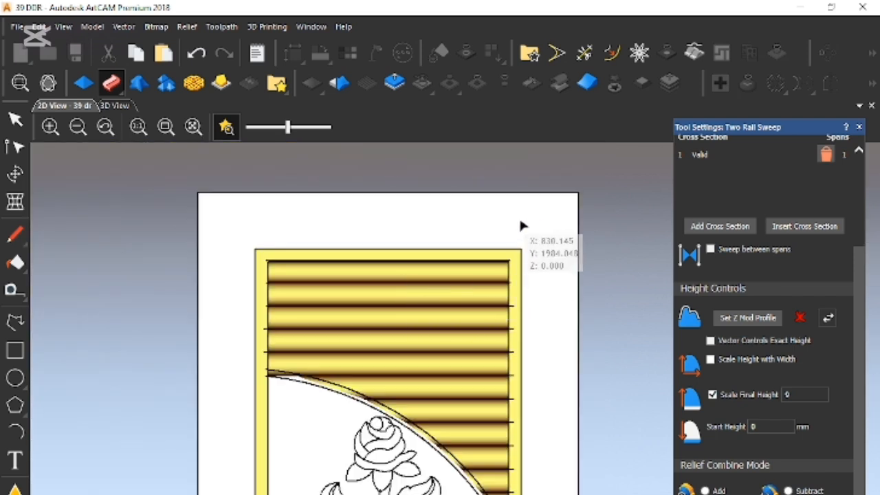
left_click(859, 127)
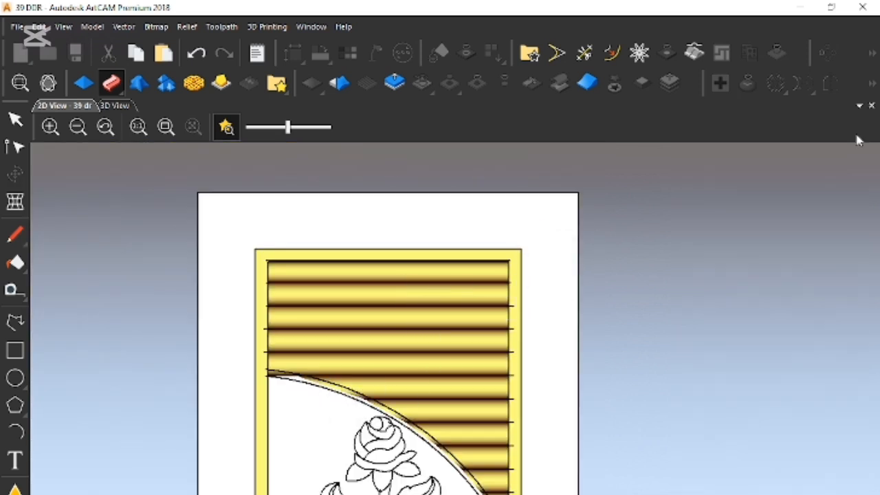
key("ctrl+s")
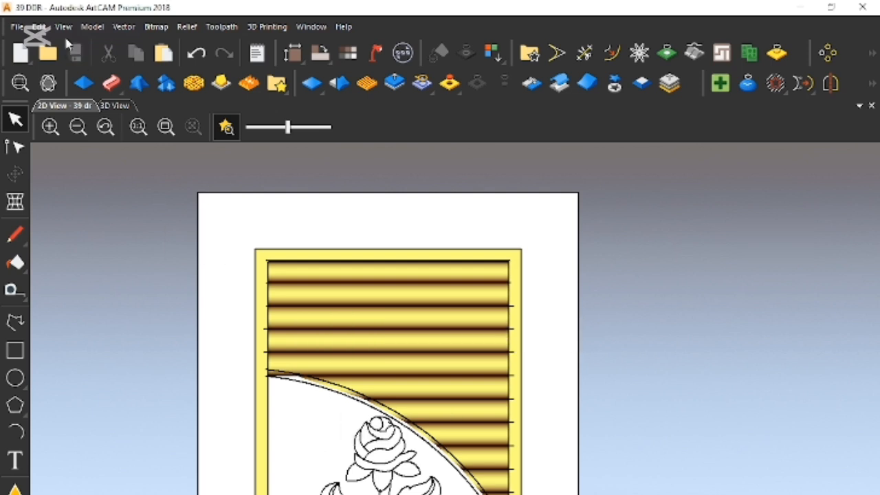
- Show the reference door photo in the 2D view and move the traced vectors and profiles off it
left_click(231, 139)
scroll(400, 406, "up", 1)
scroll(337, 309, "down", 4)
left_click_drag(357, 294, 486, 471)
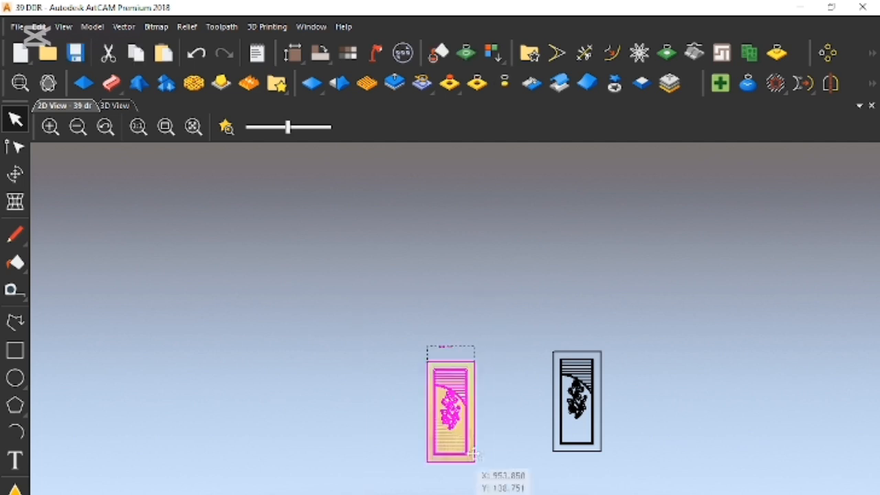
- Examine how the curved bands meet the louvres and frame in the reference door photo
scroll(464, 400, "up", 2)
scroll(462, 385, "up", 3)
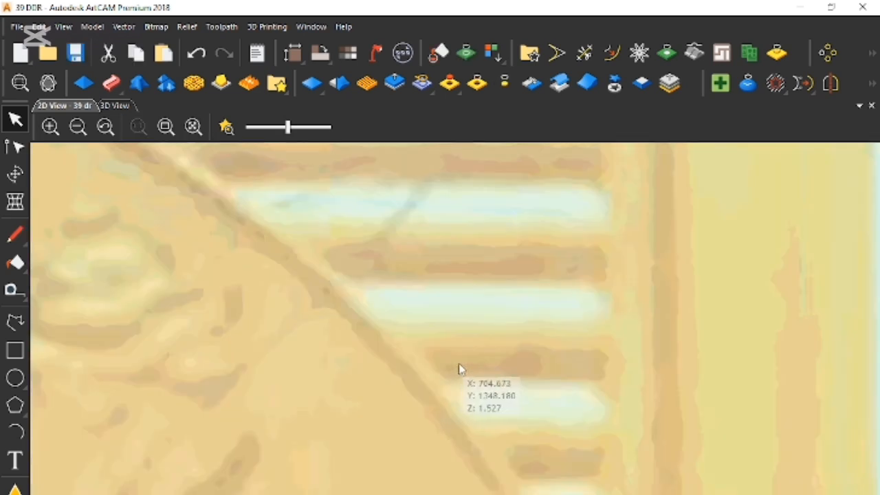
scroll(406, 371, "down", 2)
scroll(279, 289, "up", 2)
scroll(268, 306, "up", 1)
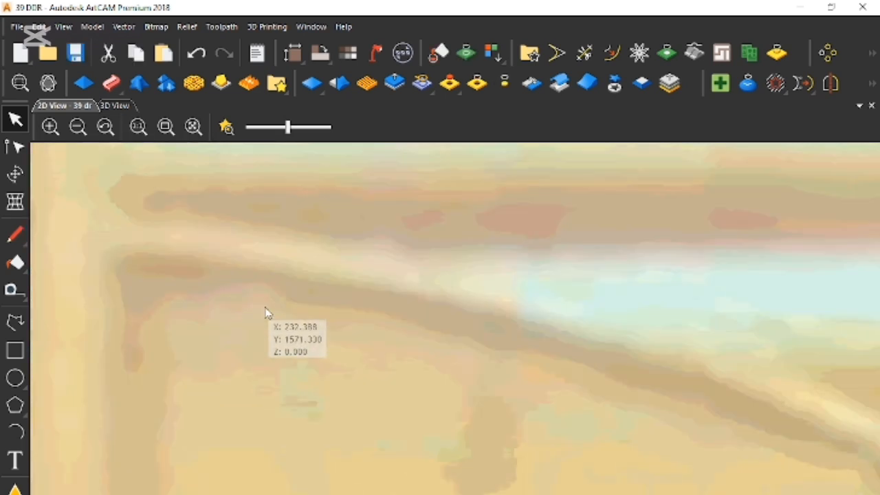
scroll(360, 360, "down", 4)
scroll(471, 454, "up", 3)
scroll(431, 419, "up", 3)
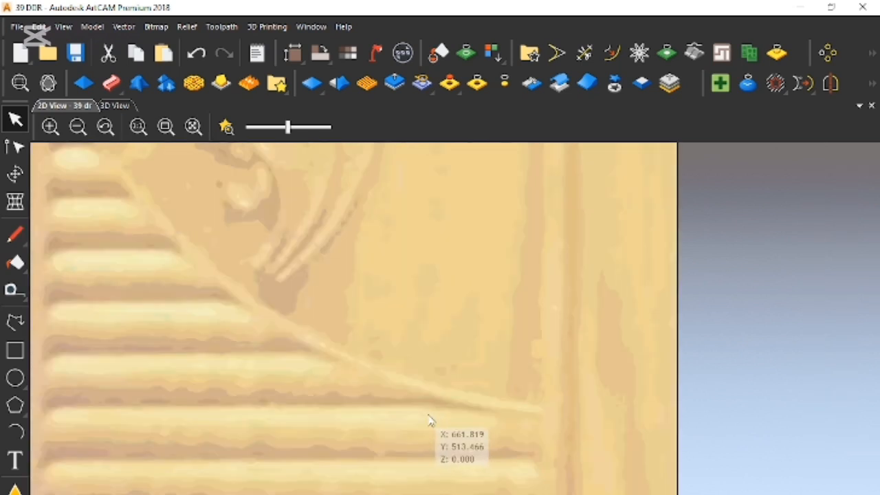
scroll(392, 377, "down", 2)
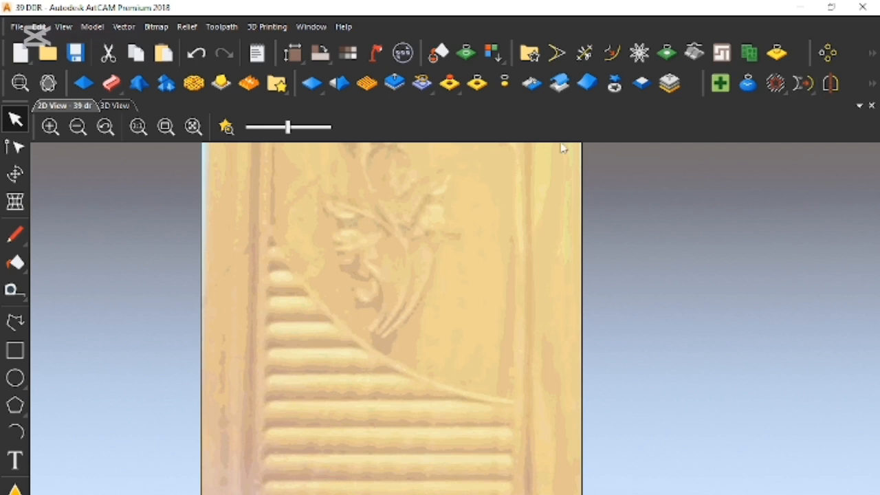
scroll(554, 240, "down", 2)
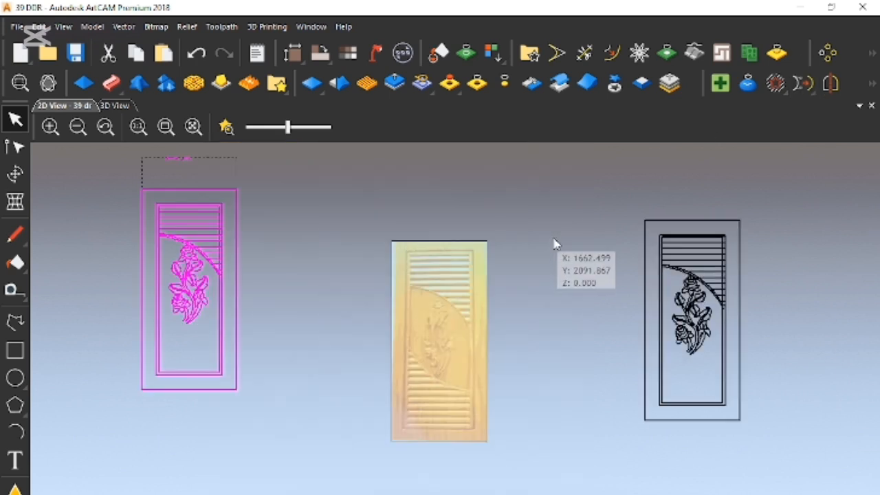
- Undo the vector move, clear the selection and show the relief preview in the 2D view again
key("ctrl+z")
left_click(546, 302)
left_click(227, 128)
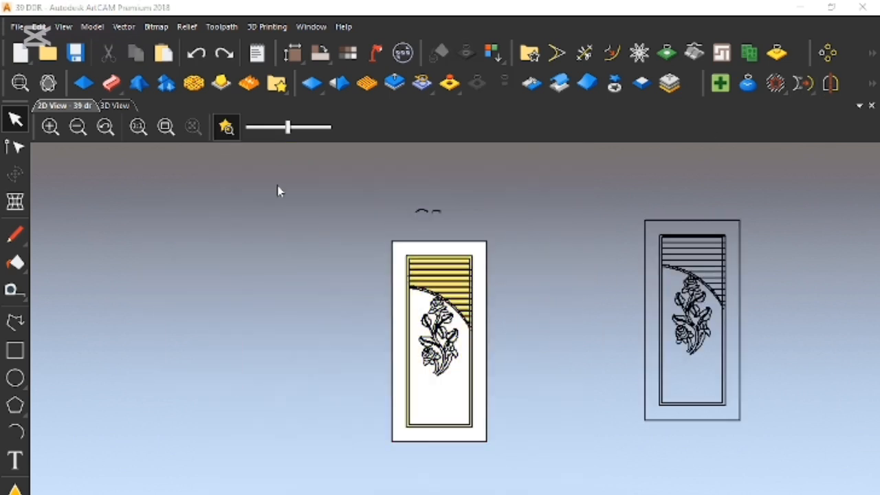
- Start a Two Rail Sweep with the upper and lower arcs bordering the louvres as the drive rails
scroll(472, 330, "up", 3)
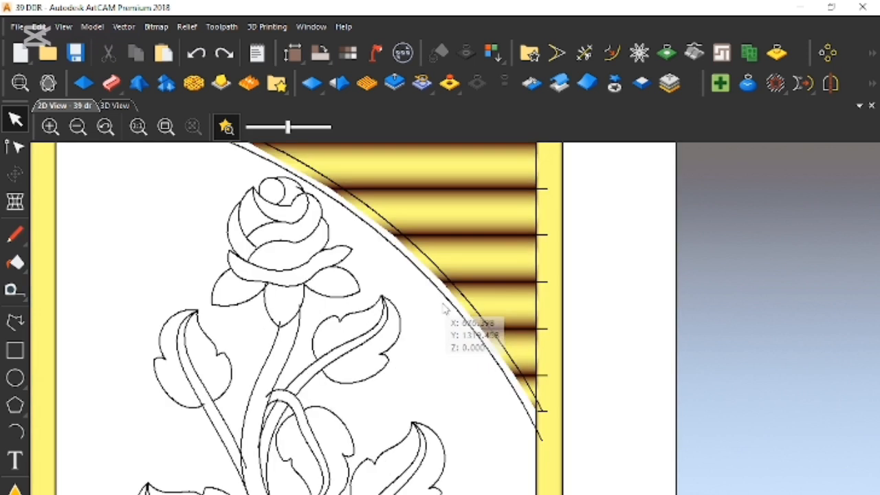
scroll(444, 305, "down", 1)
scroll(267, 255, "up", 1)
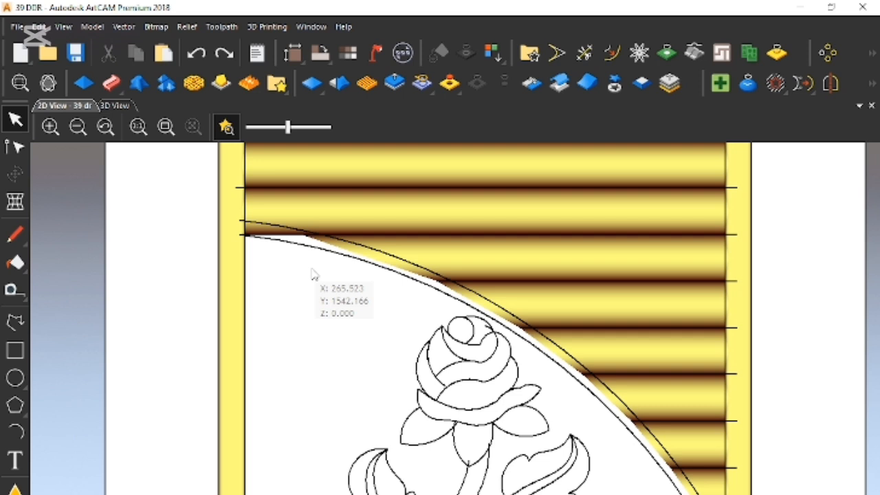
scroll(454, 377, "down", 1)
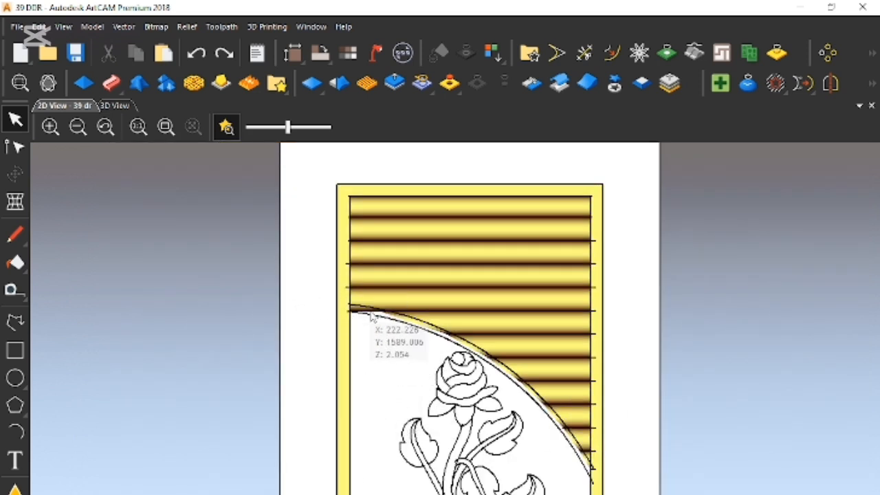
scroll(585, 447, "up", 1)
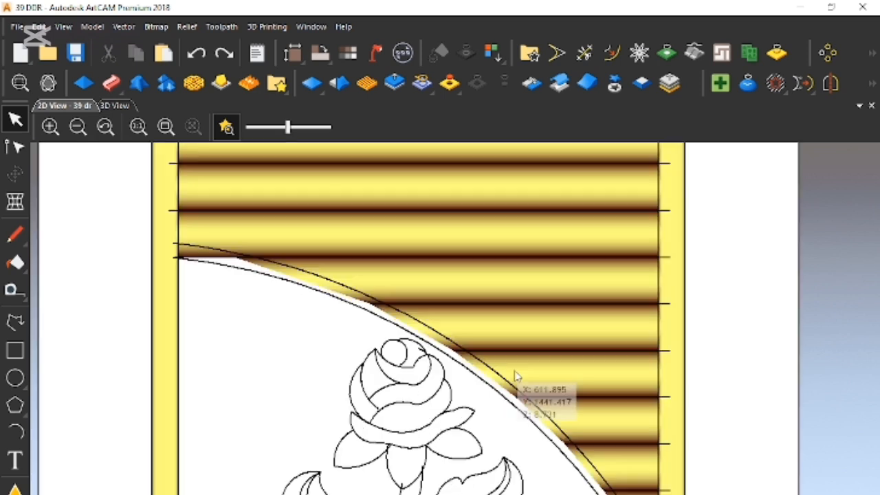
left_click(501, 404)
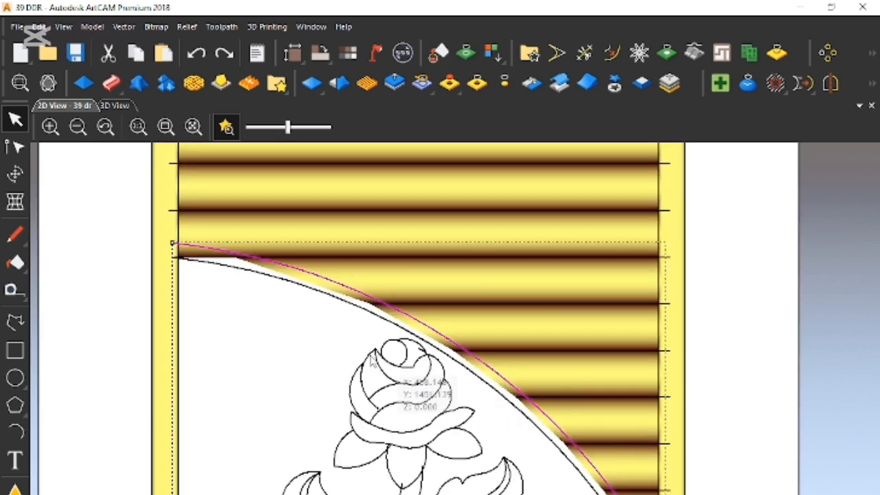
left_click(216, 268, "shift")
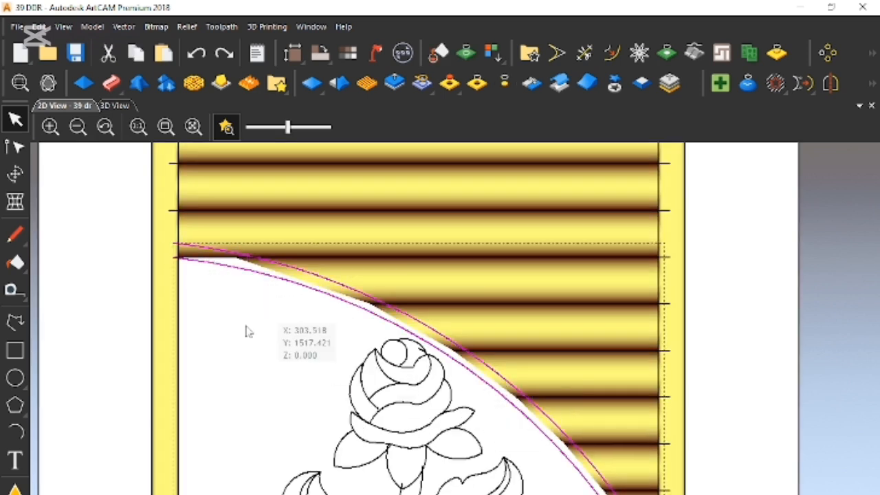
scroll(40, 491, "down", 3)
scroll(502, 363, "up", 1)
scroll(394, 394, "up", 1)
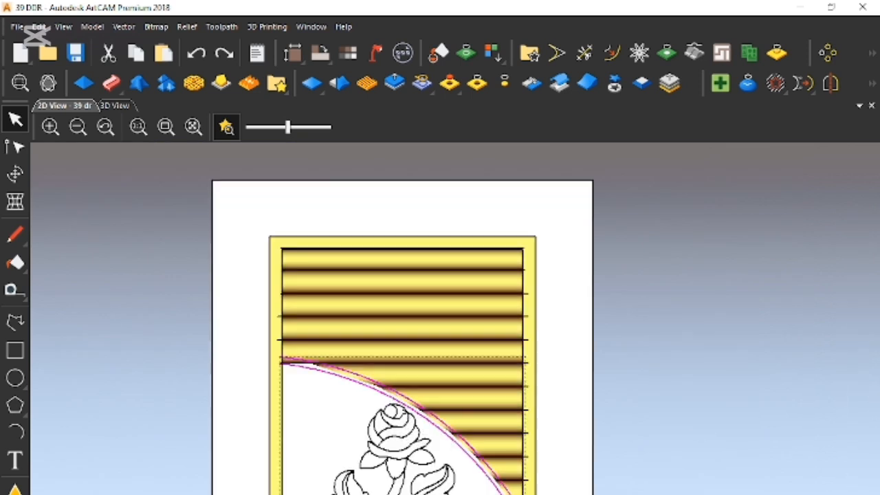
left_click(111, 83)
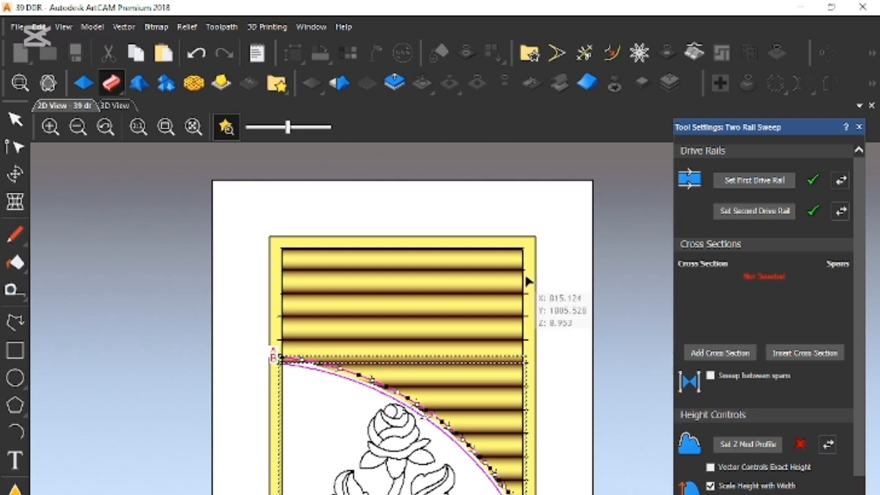
- Use the flat-topped profile above the door as the arc band's cross section and turn off height scaling with width
scroll(500, 283, "down", 3)
scroll(492, 271, "up", 3)
left_click(340, 183)
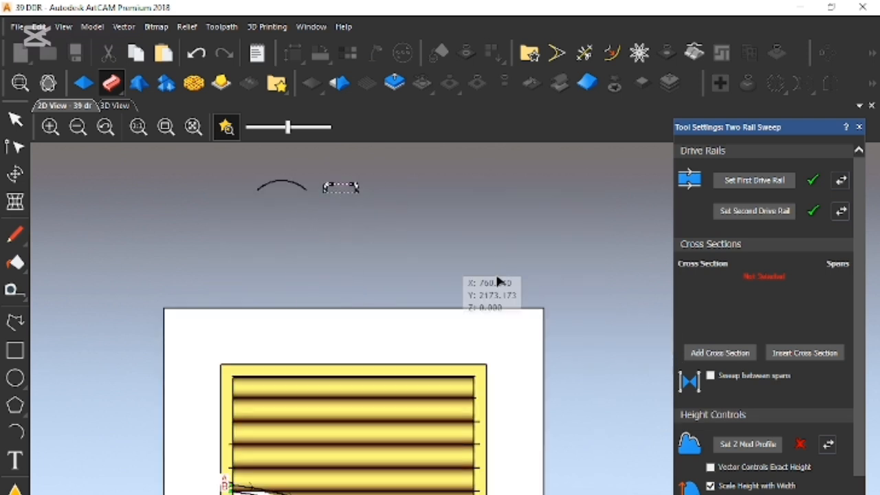
left_click(720, 353)
left_click(710, 486)
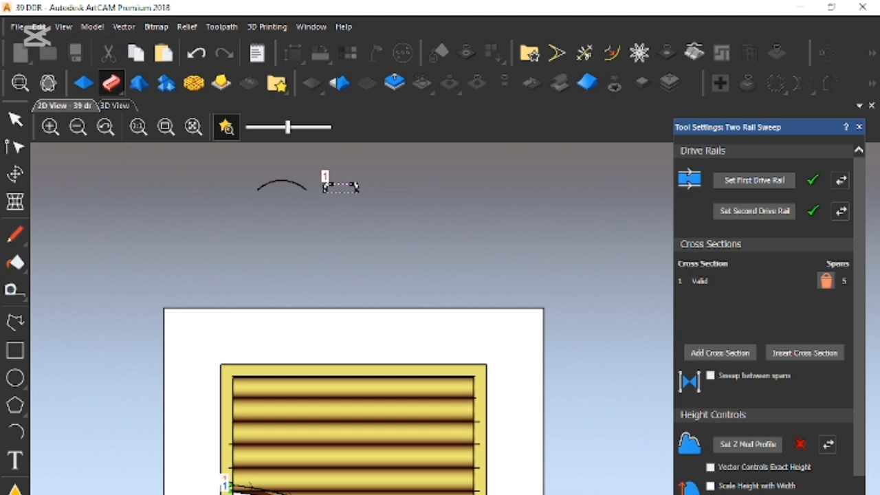
- Scale the sweep's final height to 9 and create the flat-topped arc band along the rails
scroll(763, 309, "down", 1)
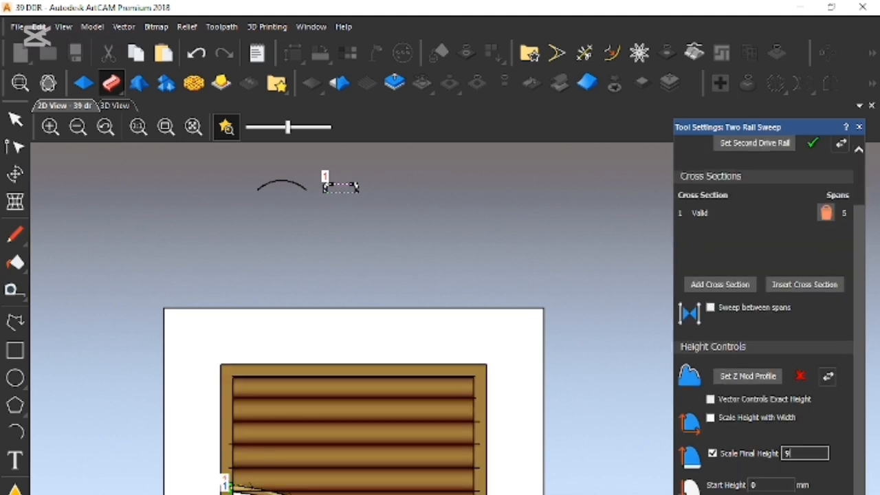
key("Return")
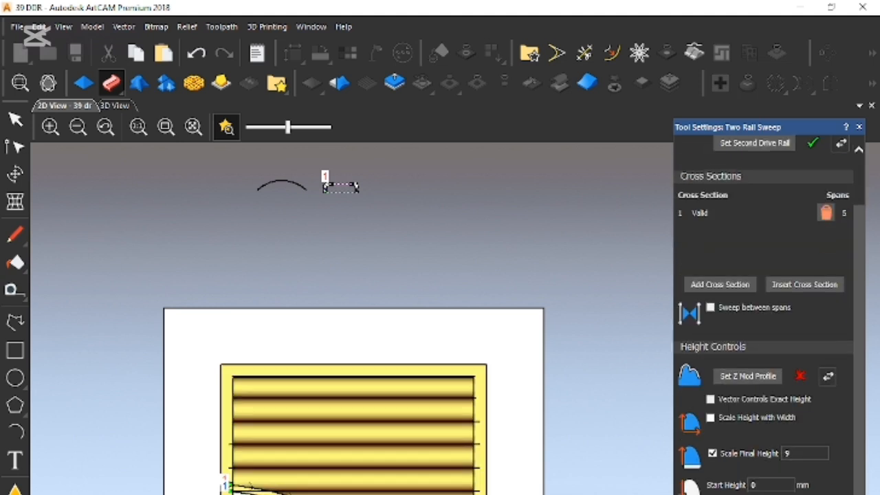
scroll(398, 464, "up", 1)
scroll(455, 388, "down", 1)
scroll(492, 481, "up", 2)
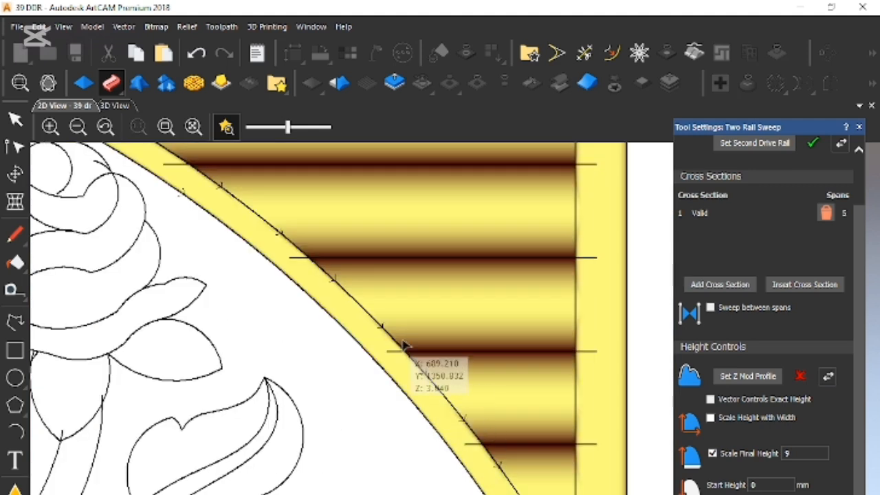
scroll(401, 338, "down", 1)
scroll(372, 315, "up", 1)
scroll(369, 325, "down", 1)
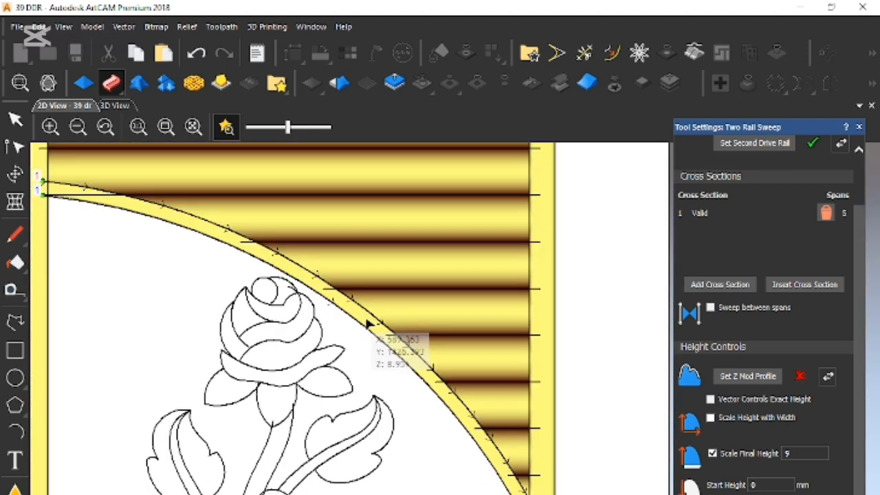
- Try the domed arc above the door as the band's cross section instead of the flat-topped profile, and inspect the resulting band
left_click(827, 216)
scroll(358, 303, "down", 2)
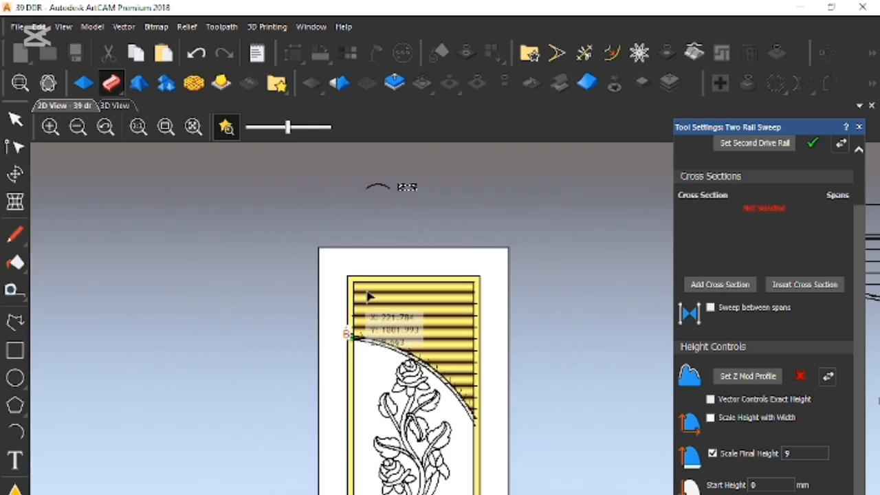
left_click(378, 187)
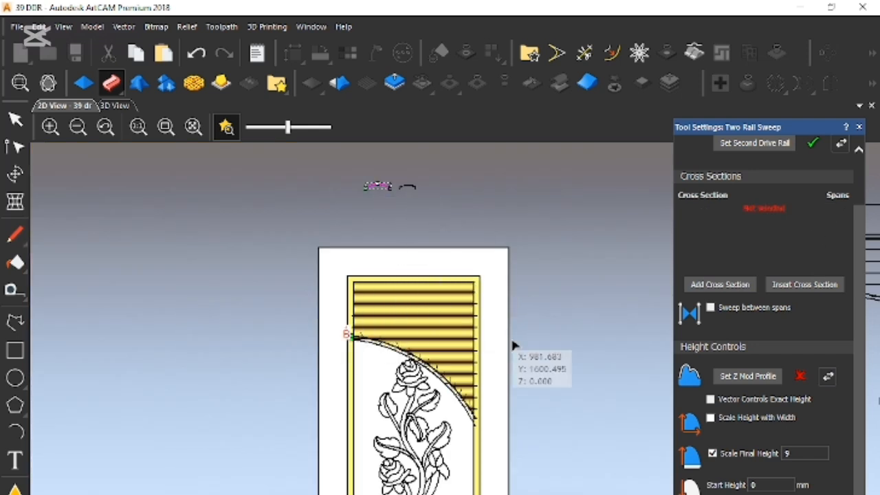
left_click(738, 286)
scroll(466, 322, "up", 4)
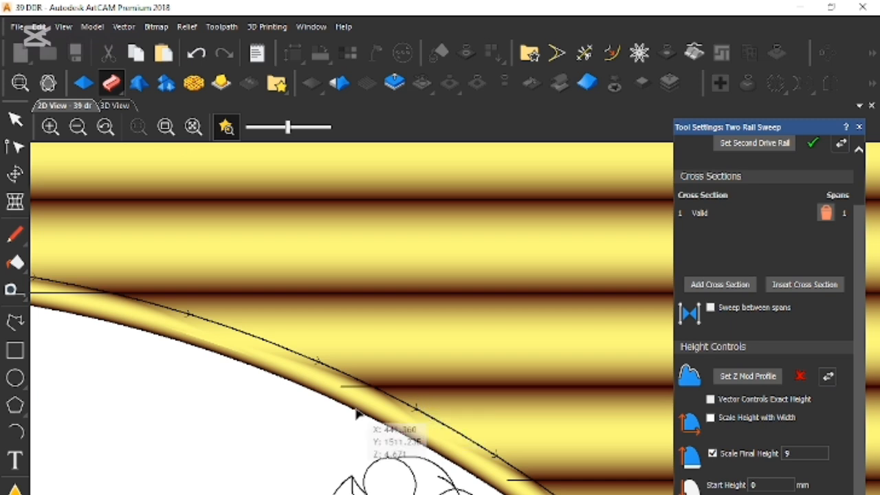
scroll(200, 359, "down", 1)
scroll(242, 375, "down", 2)
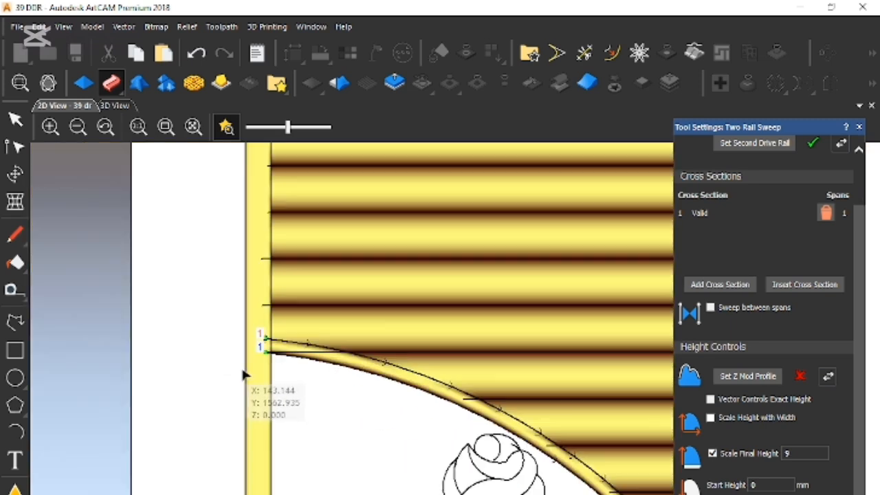
scroll(314, 358, "down", 1)
scroll(512, 434, "down", 1)
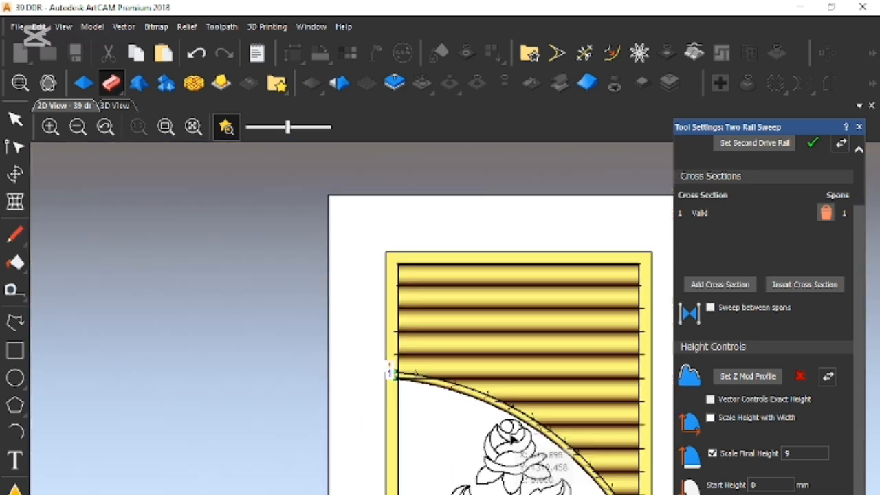
scroll(512, 435, "down", 1)
scroll(560, 448, "up", 1)
scroll(522, 451, "up", 1)
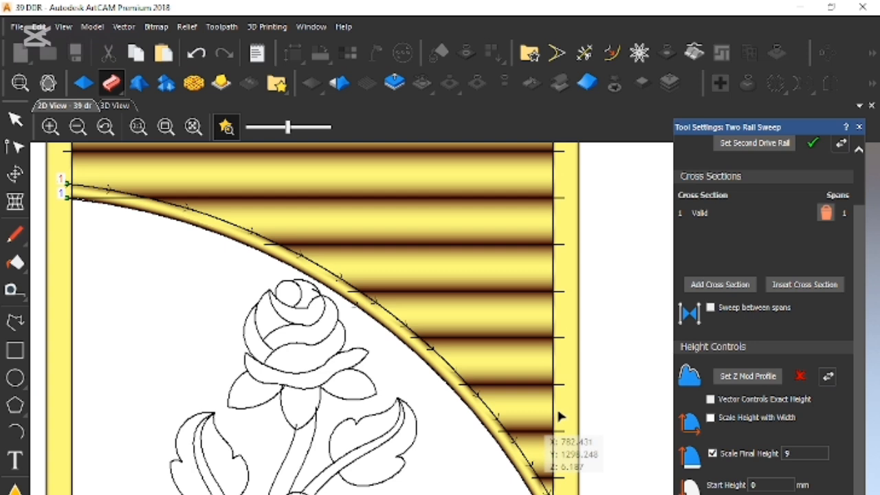
- Replace the domed cross section with the flat-topped profile above the door and sweep the arc band again
left_click(826, 212)
scroll(412, 216, "down", 3)
scroll(419, 206, "up", 3)
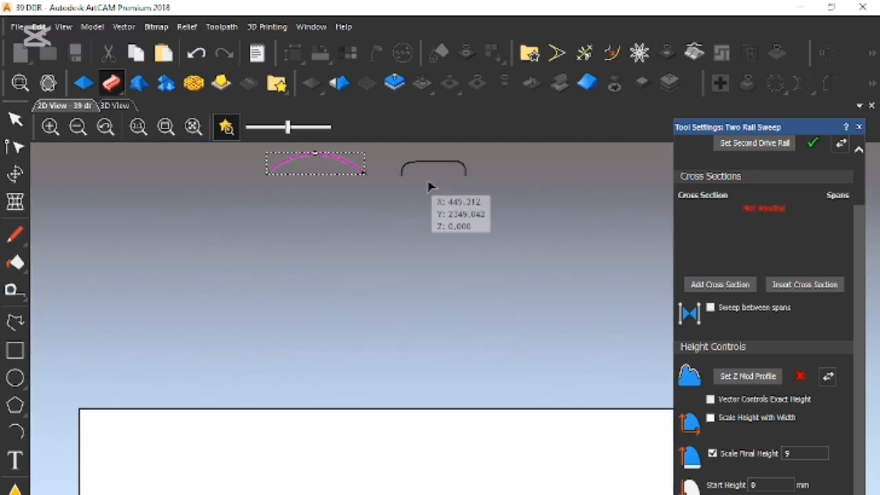
left_click(403, 164)
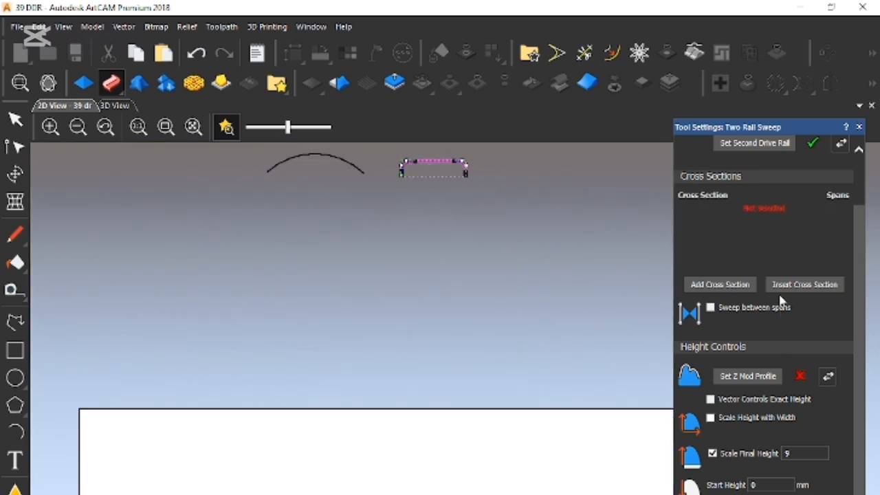
left_click(720, 284)
scroll(442, 330, "down", 2)
scroll(442, 330, "up", 3)
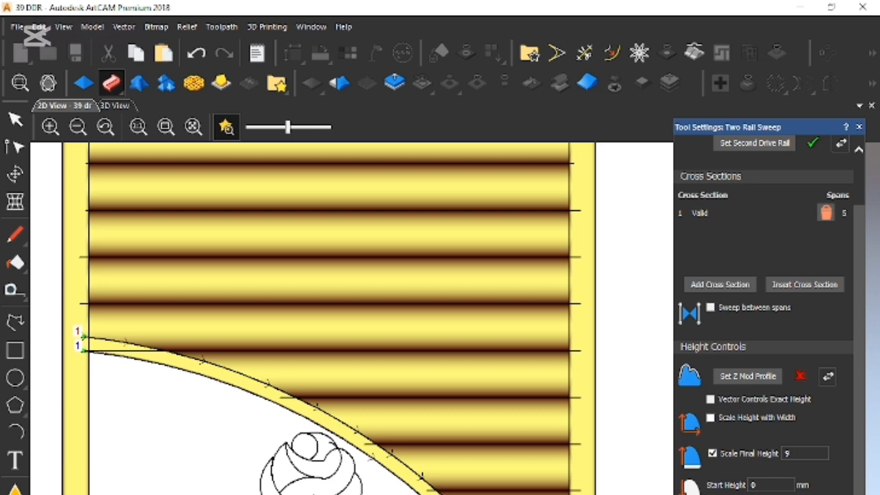
- Examine both ends of the arc band where it meets the louvres and the door frame
scroll(495, 309, "down", 2)
scroll(495, 309, "up", 4)
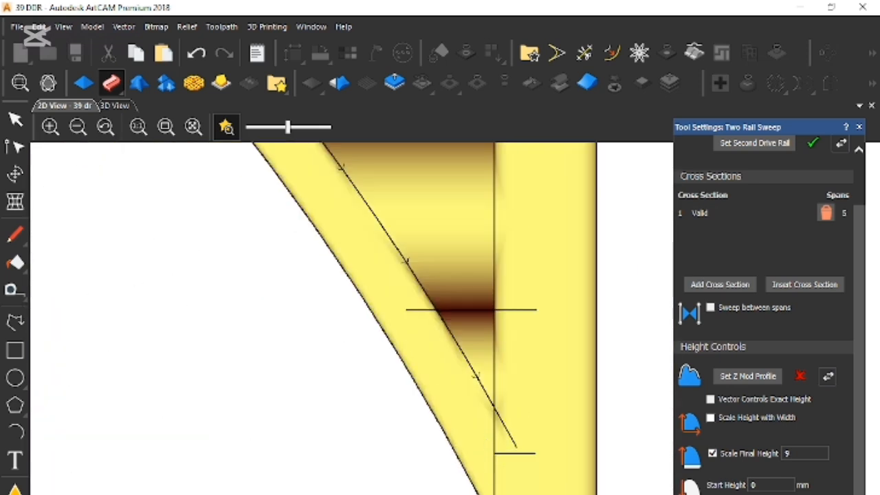
scroll(344, 360, "down", 2)
scroll(216, 238, "up", 4)
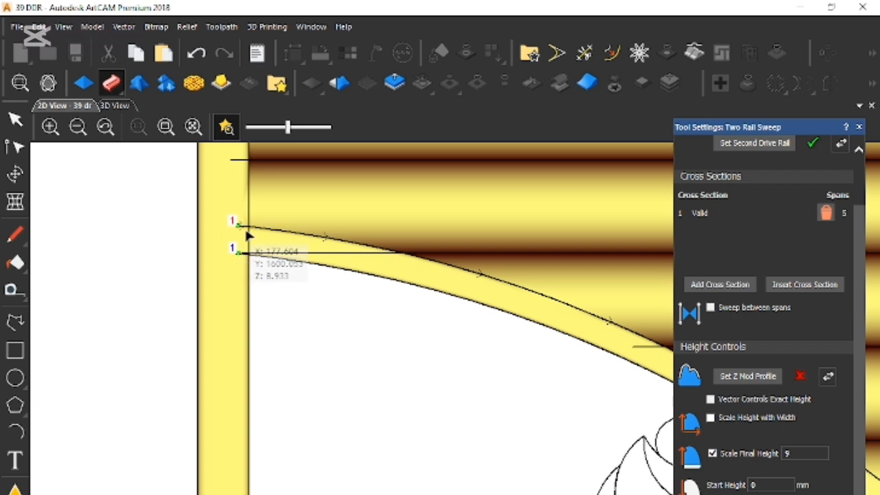
scroll(516, 384, "down", 2)
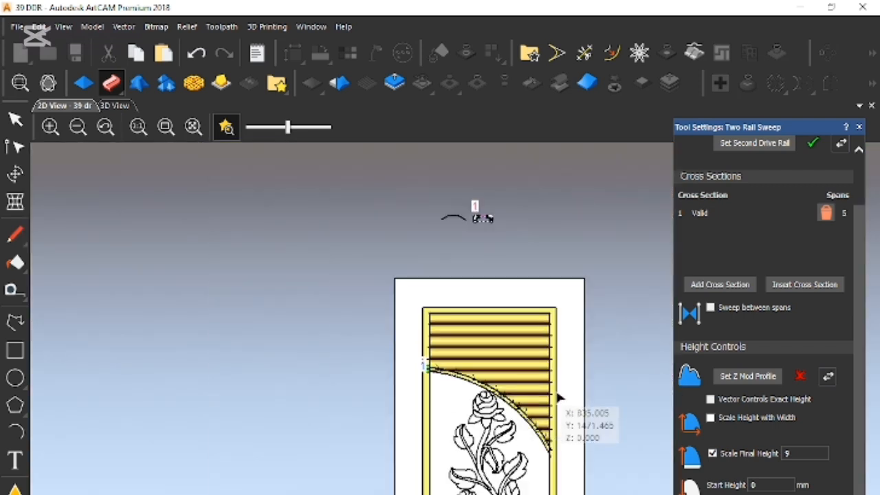
scroll(294, 340, "up", 5)
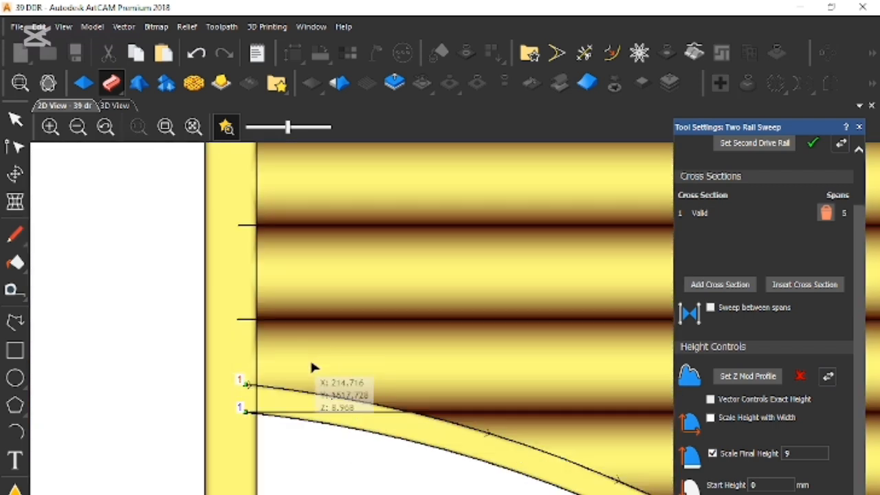
scroll(437, 444, "down", 5)
scroll(580, 457, "up", 1)
- Close the finished Two Rail Sweep and save the model
scroll(763, 309, "down", 1)
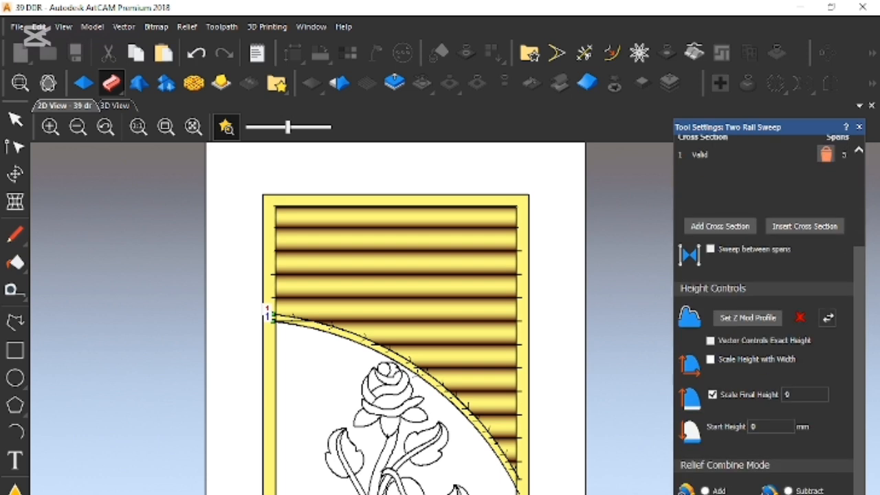
left_click(860, 127)
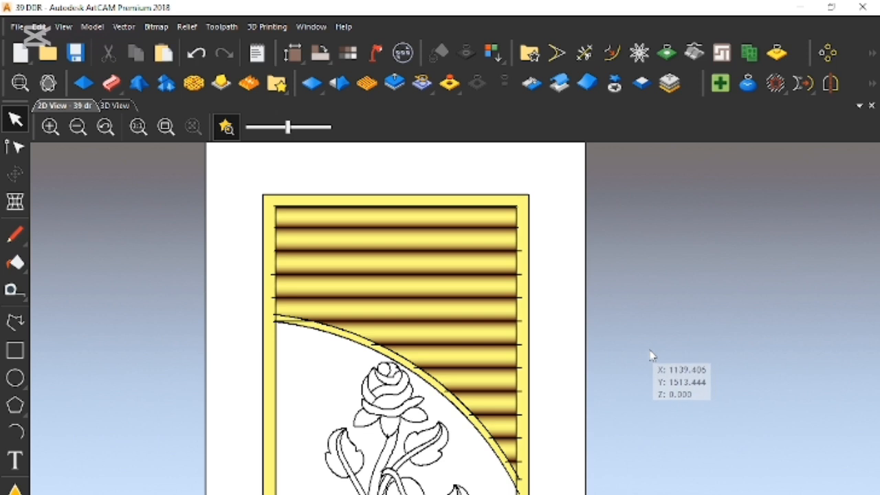
key("ctrl+s")
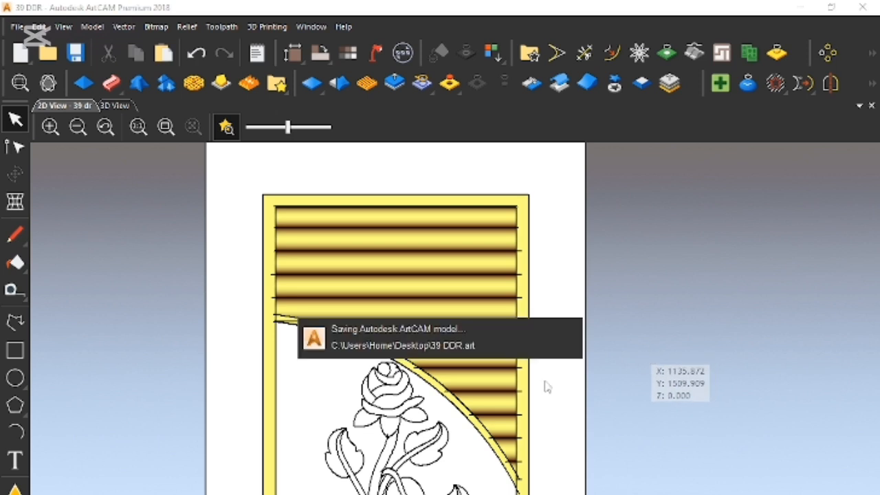
- Move the two cross-section profiles farther up, away from the door's top edge
scroll(501, 406, "down", 2)
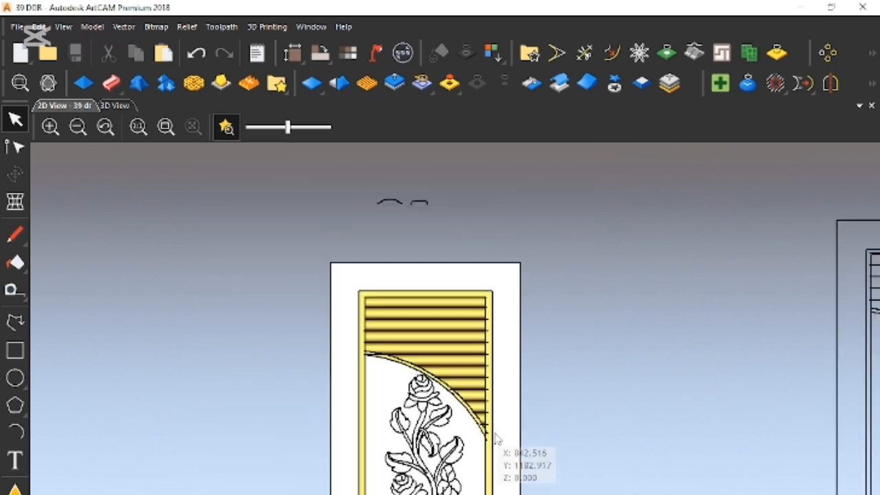
scroll(496, 440, "down", 1)
left_click_drag(374, 257, 474, 327)
left_click_drag(427, 295, 481, 205)
- Select all the vectors of the relief door and place a copy of them in the empty space to its left
left_click_drag(355, 294, 499, 494)
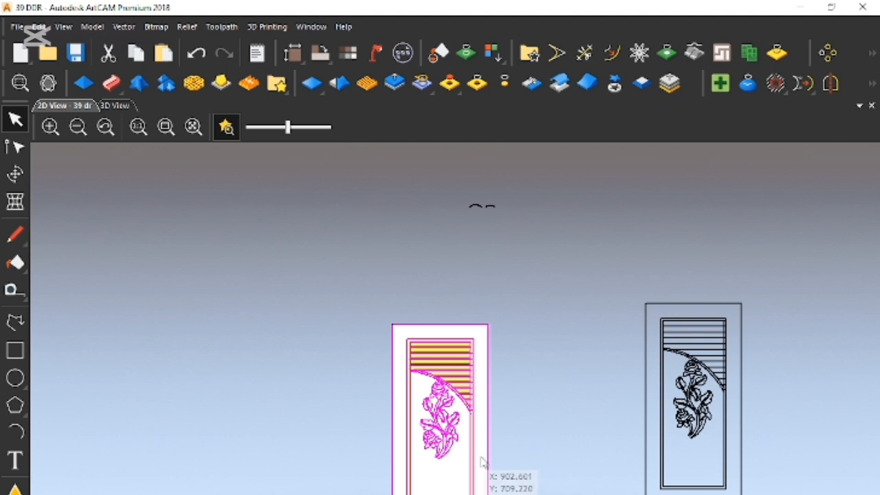
left_click(529, 460)
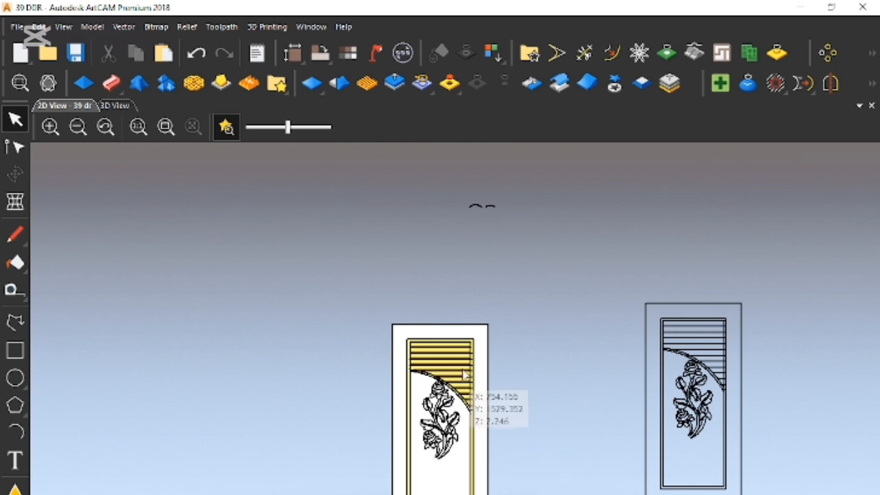
left_click_drag(363, 306, 538, 494)
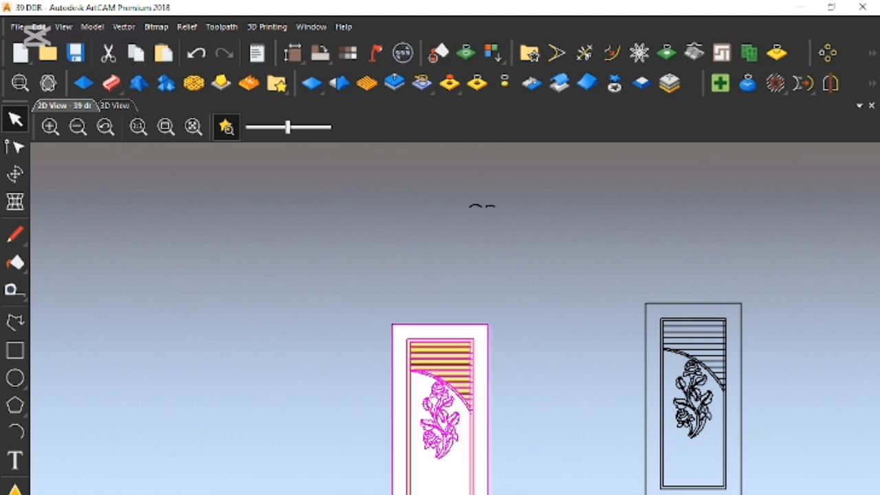
scroll(463, 417, "up", 4)
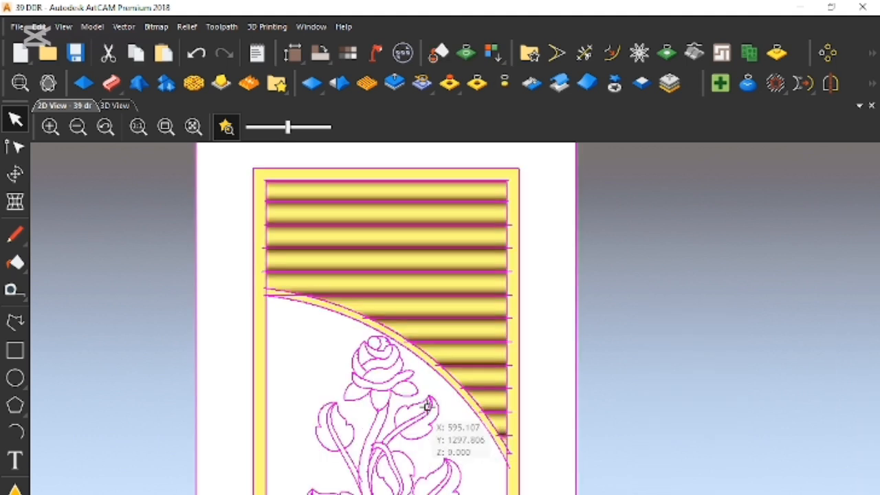
scroll(428, 409, "down", 4)
left_click(491, 429)
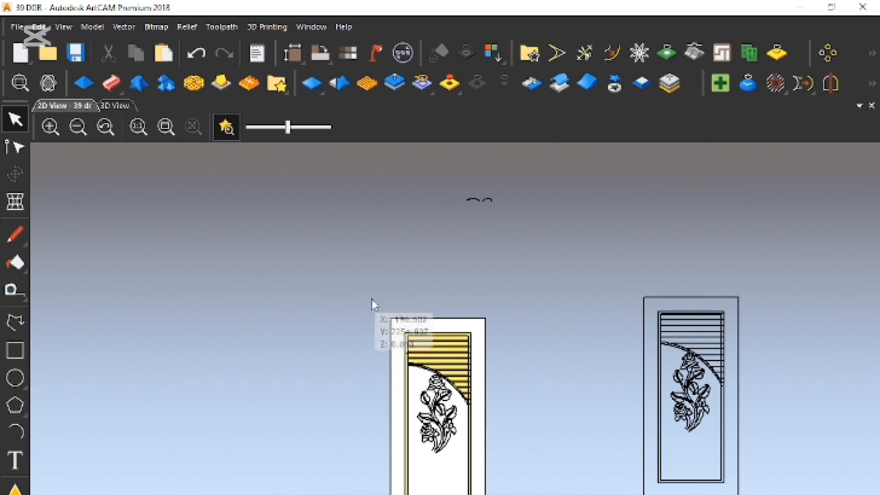
left_click_drag(370, 296, 516, 494)
left_click_drag(447, 494, 228, 420)
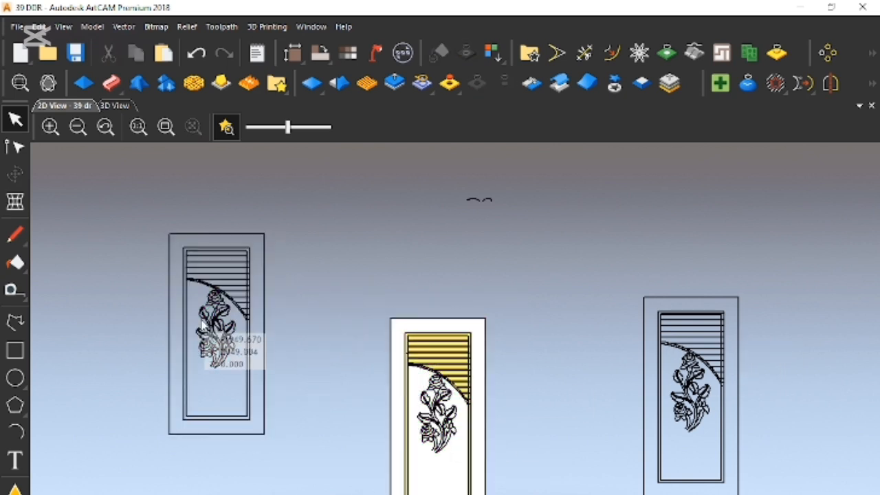
- Mirror the relief's top half over its bottom half with Relief Mirror Merge, and undo the last relief change
scroll(418, 410, "up", 4)
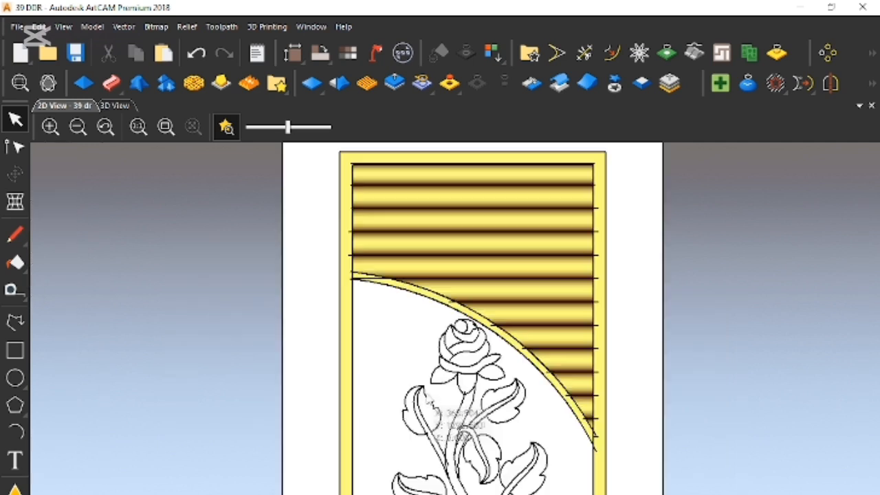
scroll(474, 408, "down", 5)
scroll(515, 408, "up", 3)
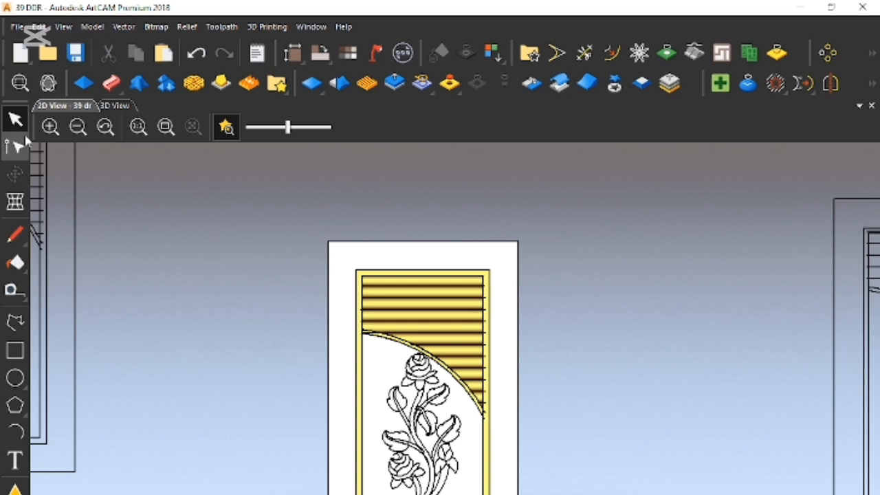
left_click(533, 84)
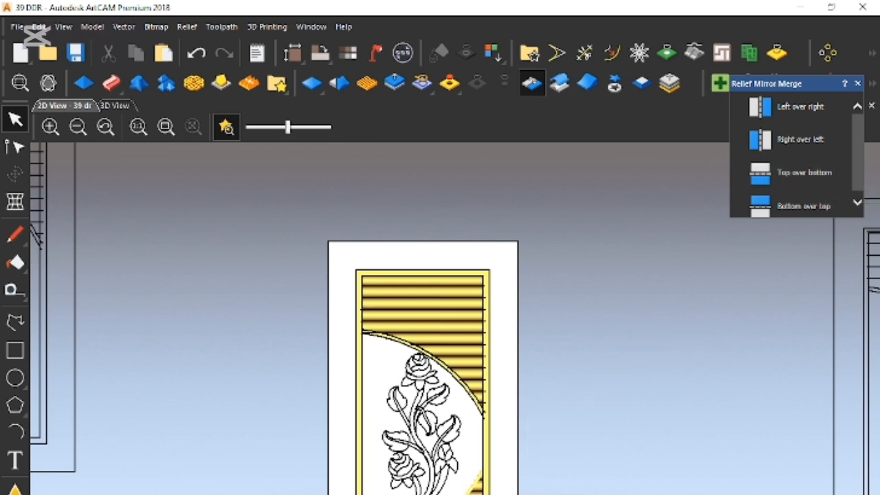
left_click(858, 83)
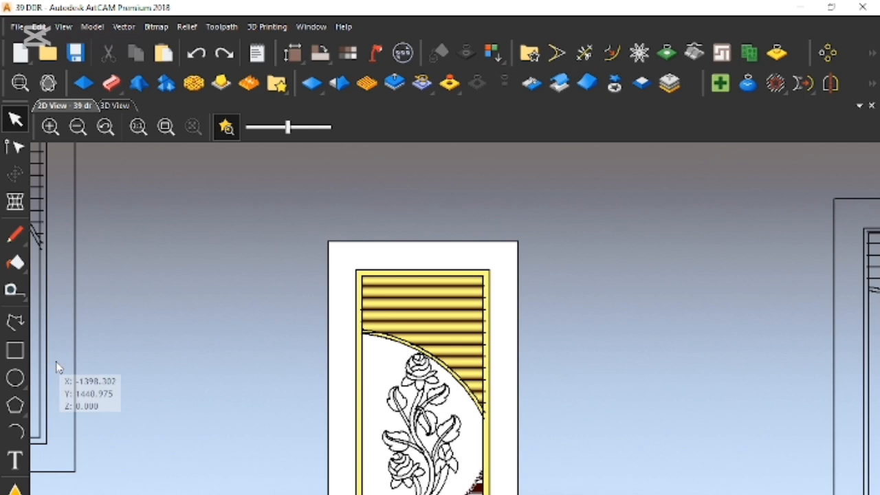
key("ctrl+z")
scroll(484, 448, "up", 3)
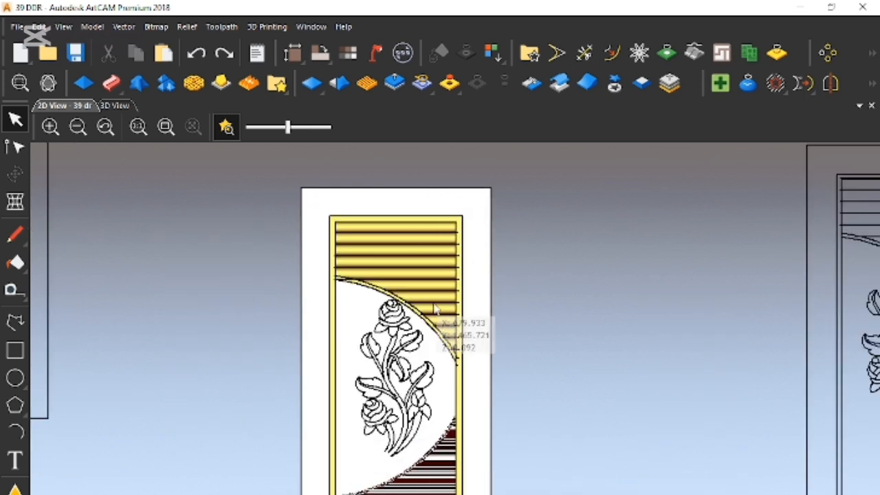
- Draw a straight horizontal polyline across the door from about X 79, Y 981 mm, and centre it on the model
left_click(15, 321)
left_click(317, 398)
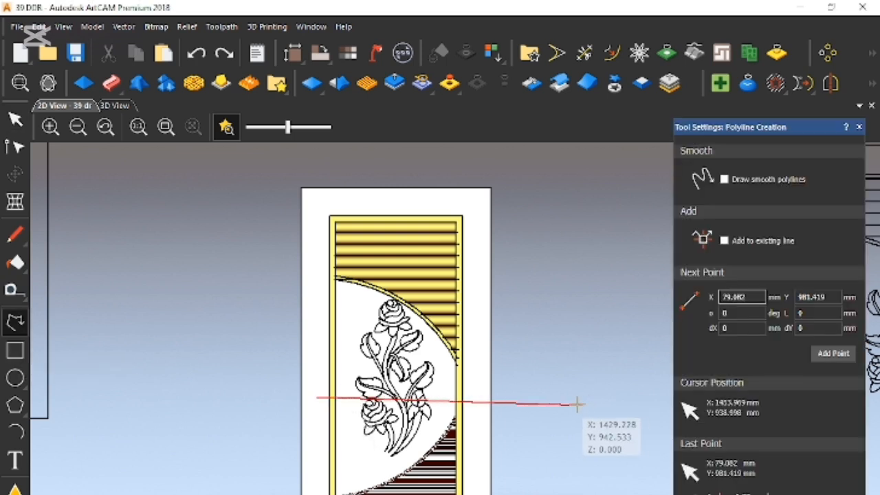
left_click(541, 398)
key("Escape")
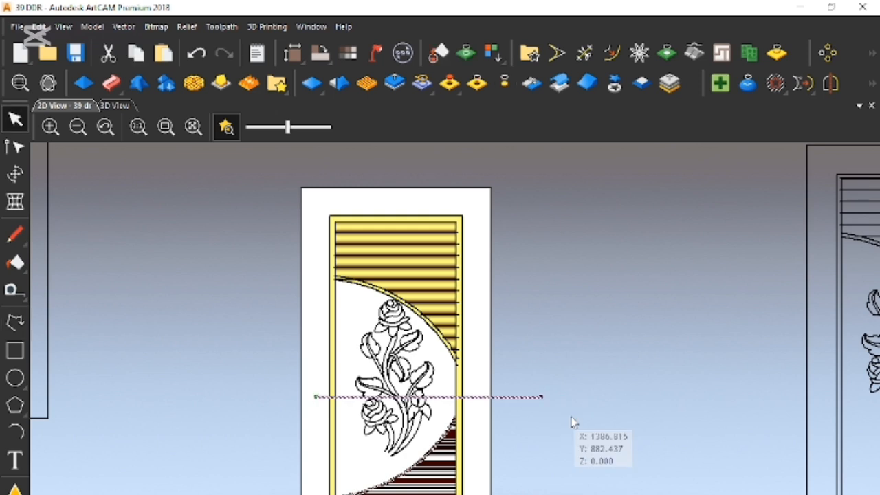
key("F9")
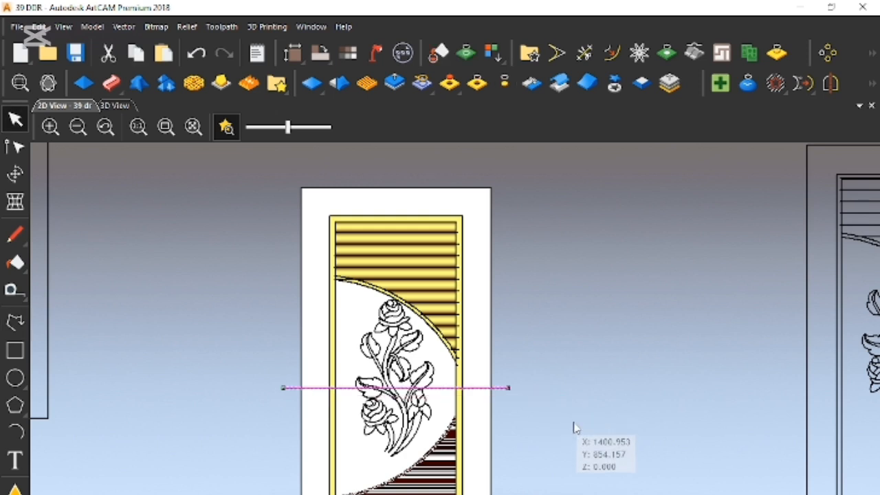
- Draw a rectangle over the door's lower half and align its upper edge with the horizontal centre line
left_click(594, 435)
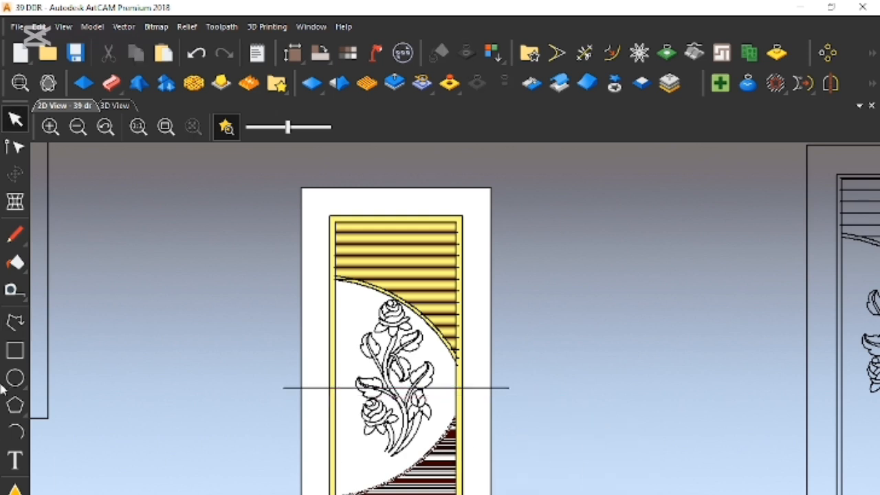
left_click(15, 350)
left_click_drag(273, 389, 511, 494)
scroll(506, 389, "up", 1)
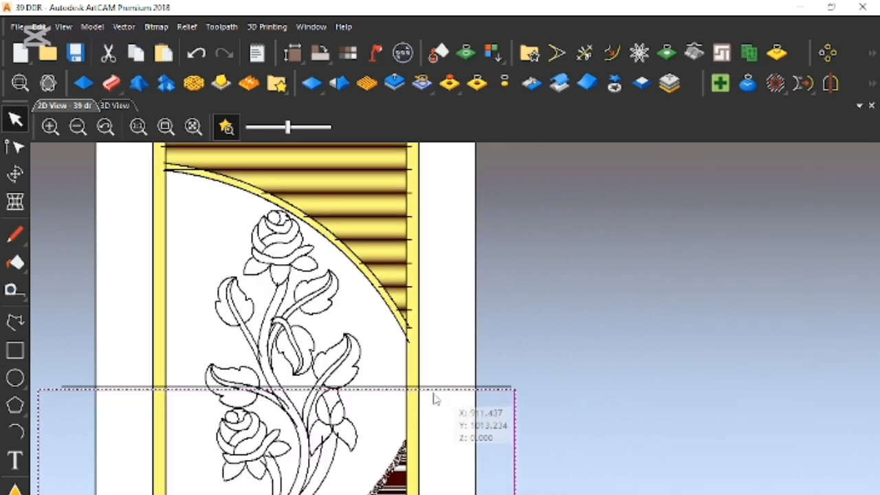
scroll(406, 390, "up", 1)
left_click_drag(418, 390, 426, 386)
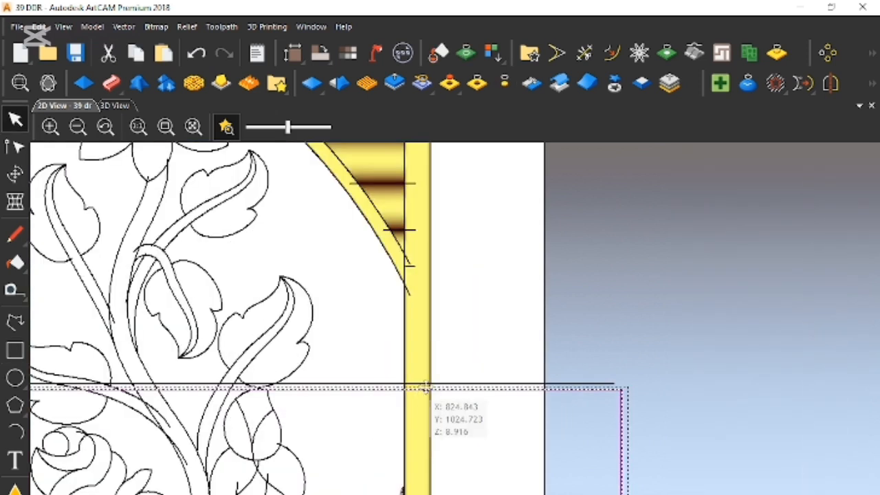
scroll(420, 416, "down", 2)
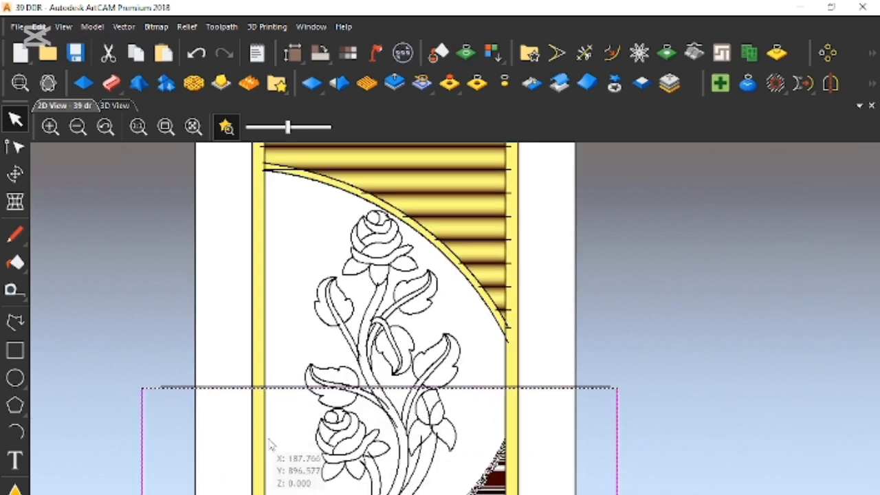
scroll(275, 405, "up", 4)
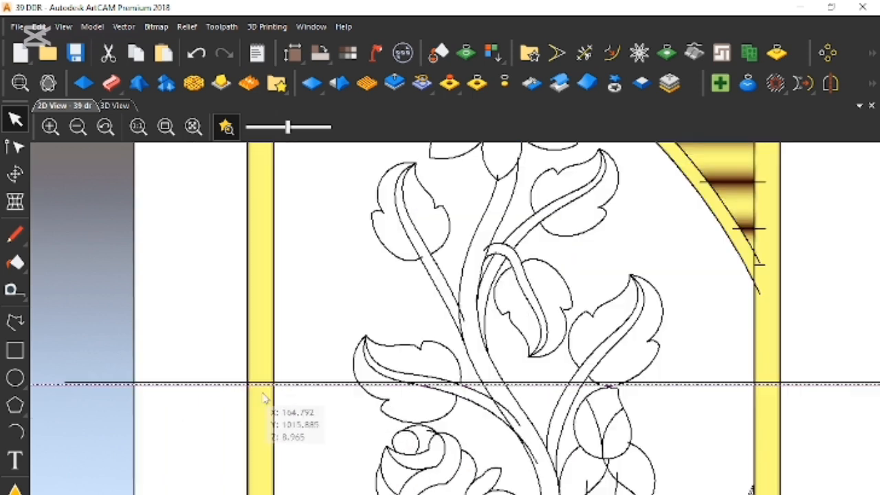
- Clear the relief inside the lower-half rectangle, and cut the rectangle
scroll(476, 454, "down", 4)
scroll(476, 454, "down", 2)
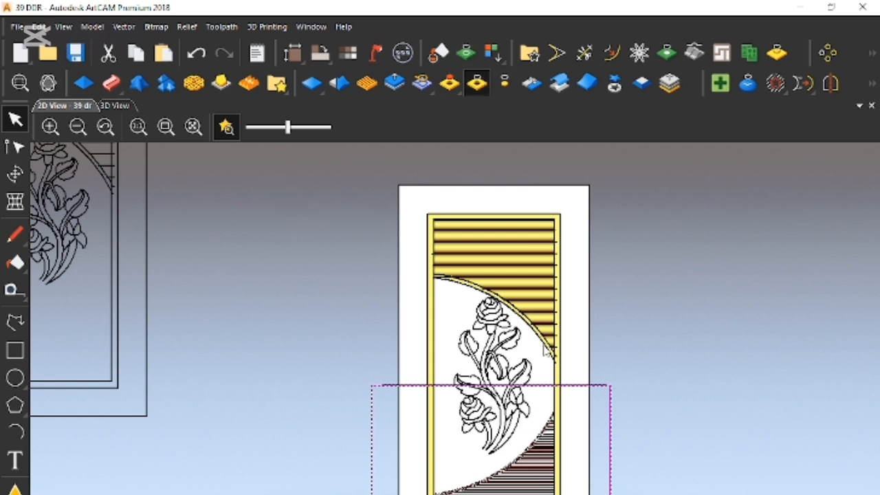
right_click(588, 421)
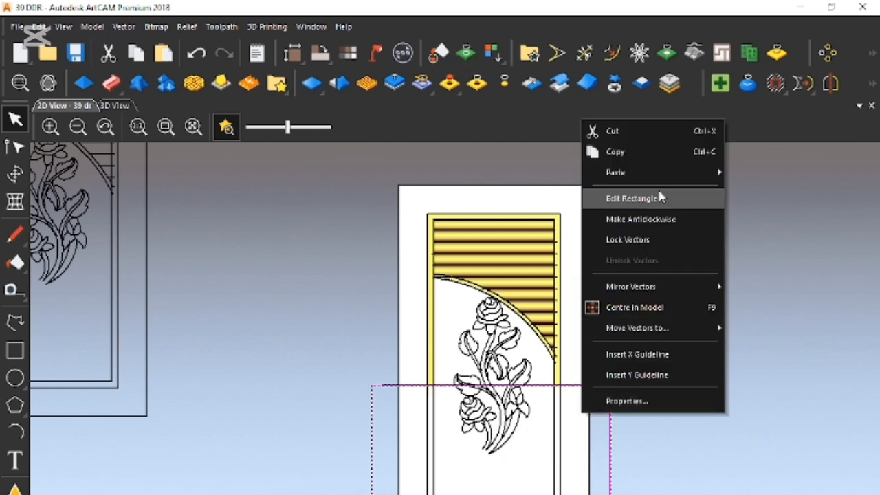
left_click(608, 131)
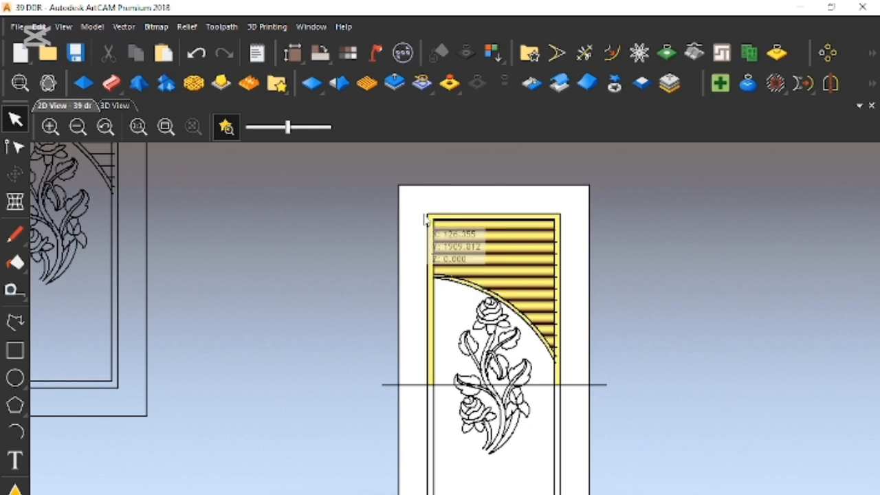
- Convert the door's upper-half relief to relief clipart using a temporary rectangle drawn around it, and remove the rectangle
left_click(19, 354)
left_click_drag(414, 201, 569, 402)
key("Escape")
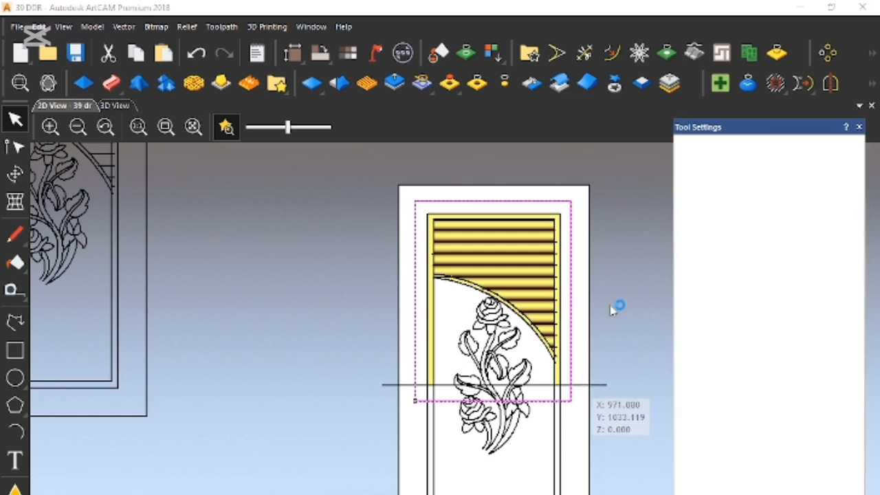
key("Escape")
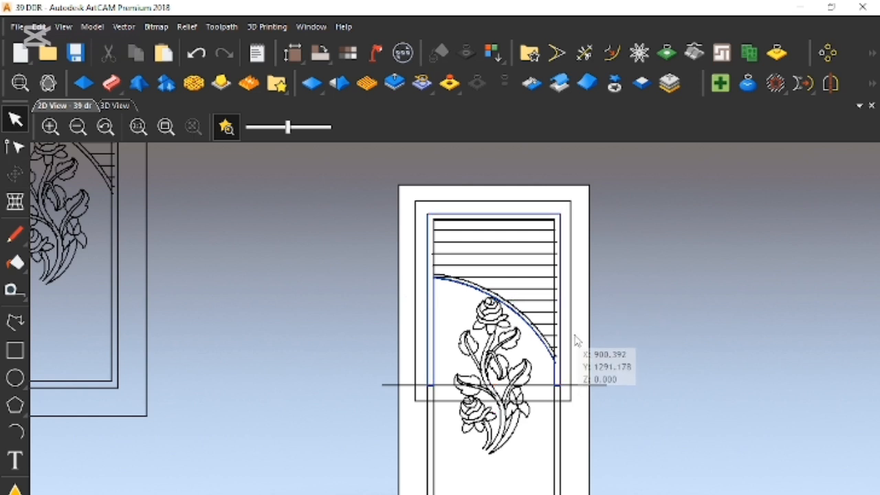
right_click(591, 357)
left_click(588, 354)
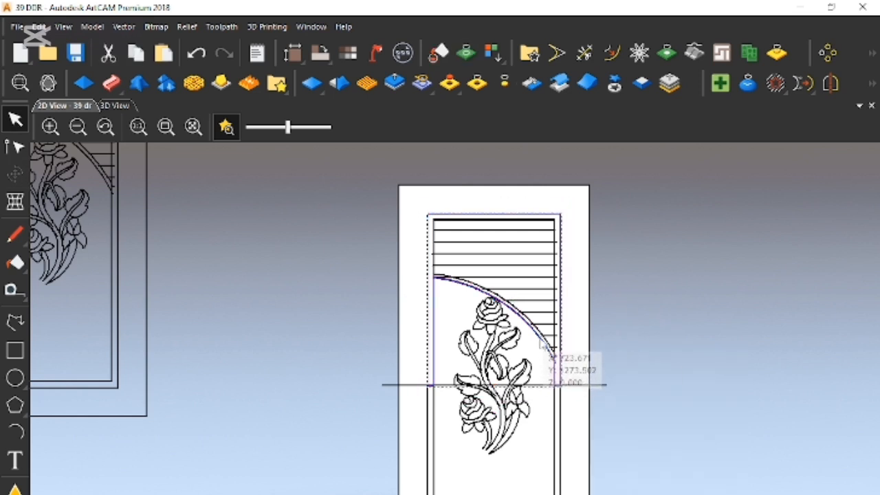
- Mirror the upper relief clipart in the selected centre line, keeping a copy of the original
left_click(583, 386)
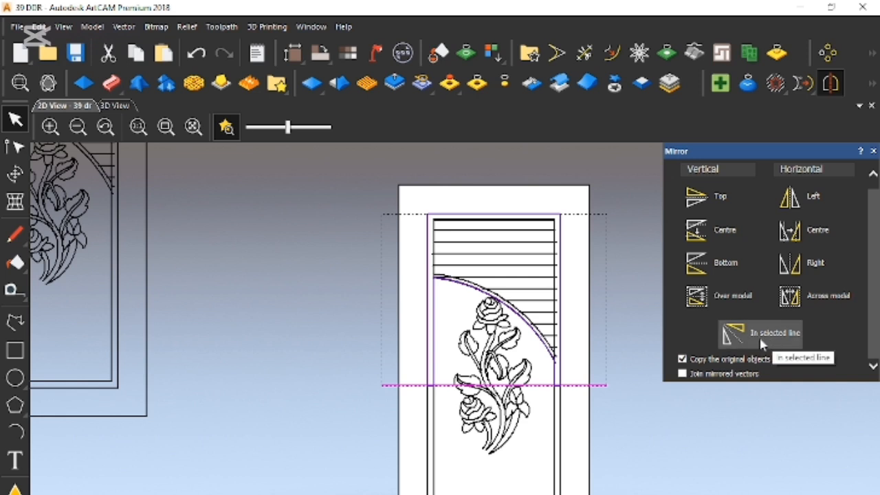
left_click(778, 339)
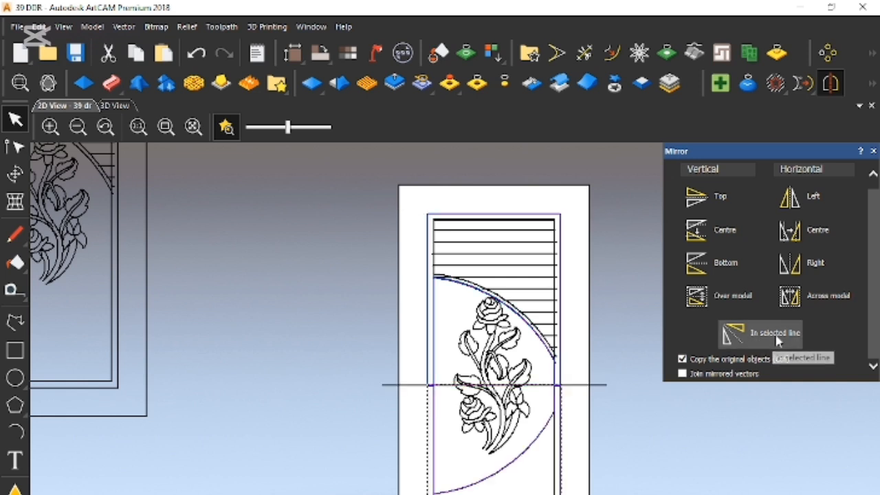
left_click(873, 152)
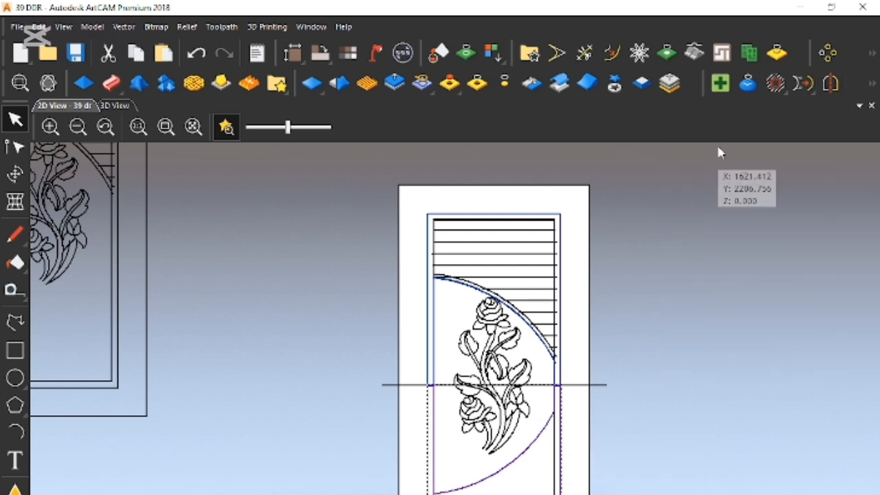
- Mirror the lower clipart to the right as a copy, and cut the unflipped lower clipart from the door
left_click(831, 83)
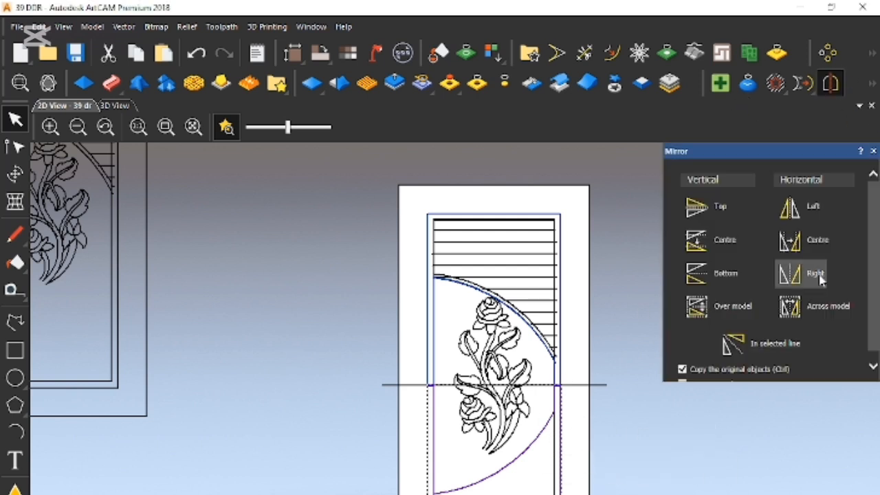
left_click(820, 277)
left_click(873, 151)
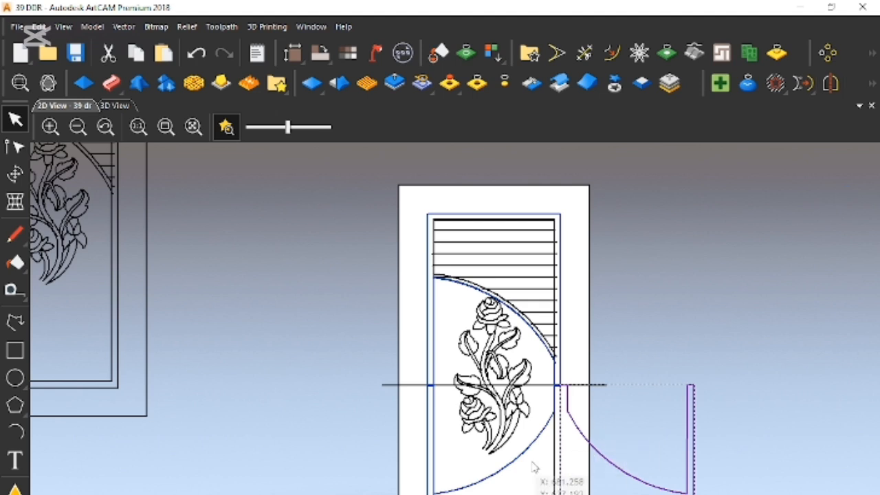
right_click(582, 447)
left_click(619, 204)
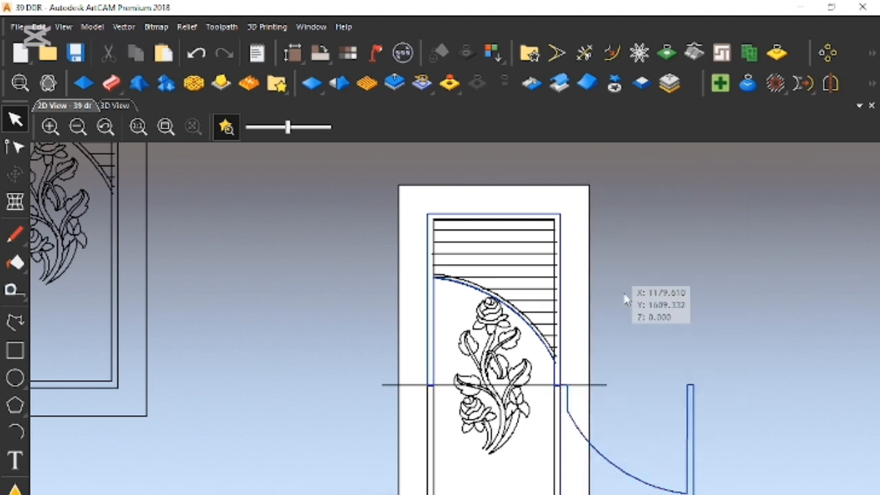
- Move the flipped clipart onto the door's lower half, aligning it with the frame and slightly overlapping the upper clipart
left_click(587, 448)
left_click_drag(583, 439, 452, 438)
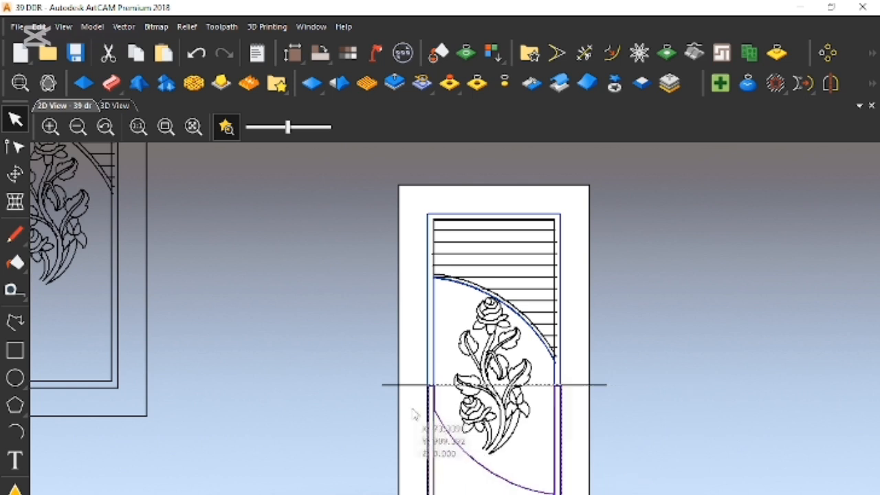
scroll(457, 388, "up", 3)
scroll(457, 385, "up", 5)
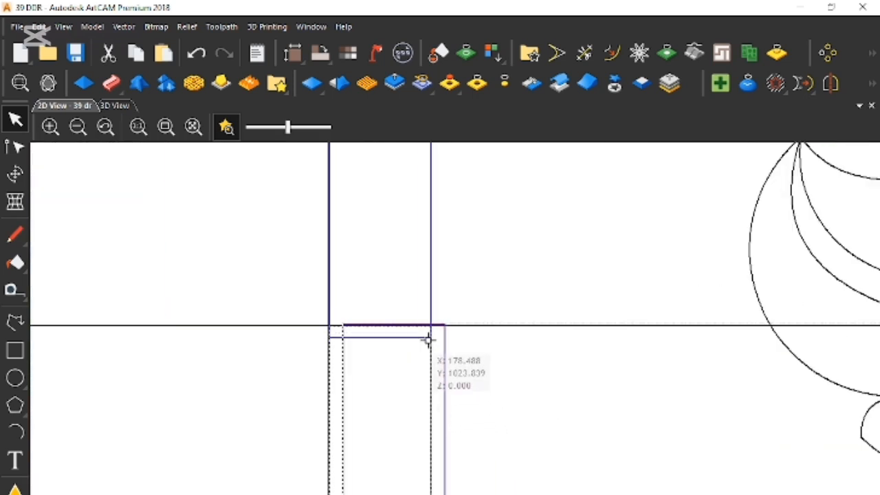
scroll(418, 330, "up", 2)
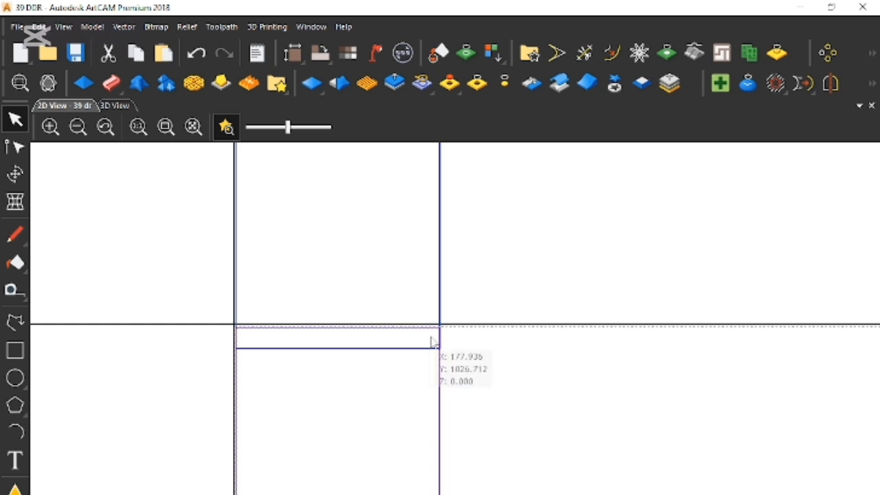
left_click_drag(440, 332, 440, 301)
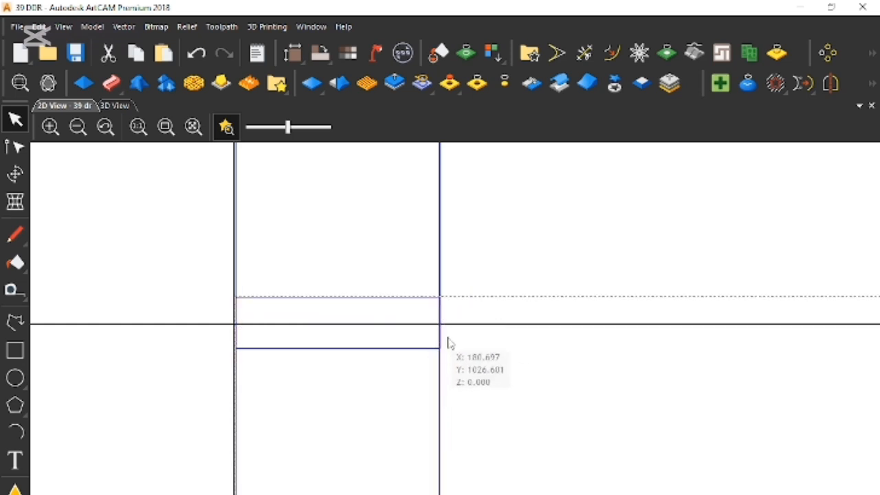
- Nudge the lower clipart sideways until its stile edge lines up with the upper clipart's edge
scroll(370, 305, "up", 2)
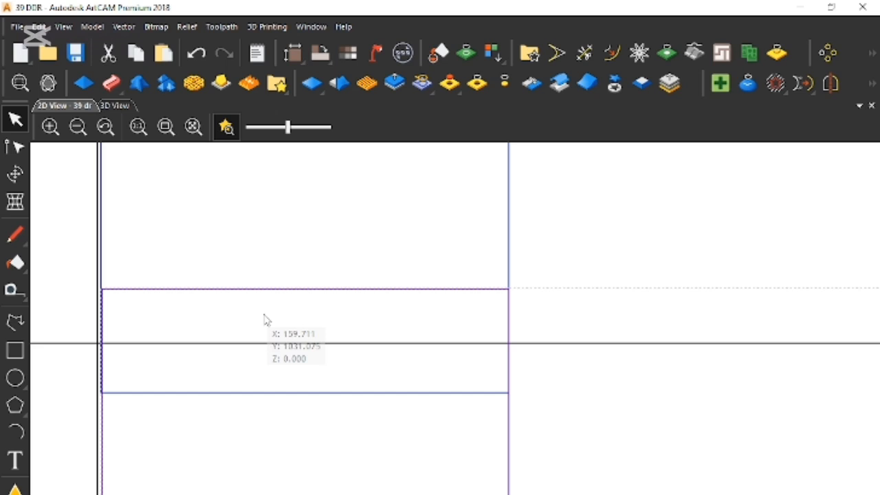
scroll(522, 412, "up", 2)
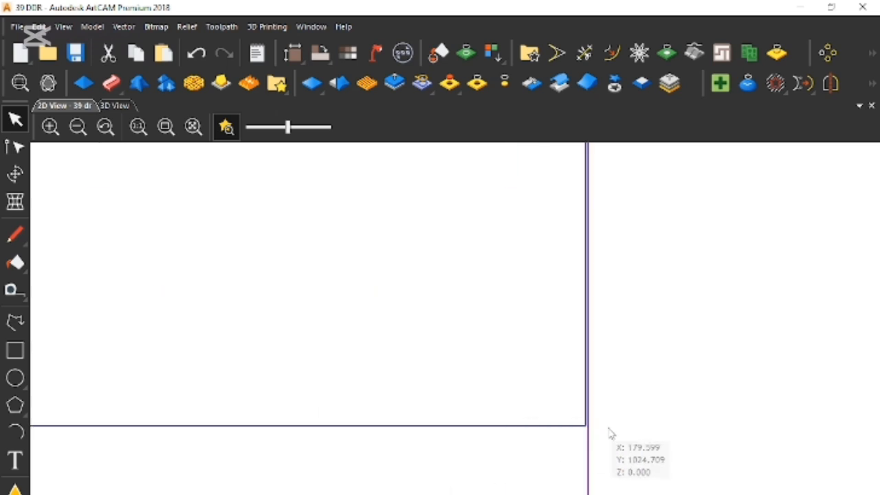
scroll(639, 443, "up", 2)
key("Left")
key("Left")
key("Left")
key("Left")
key("Left")
key("Left")
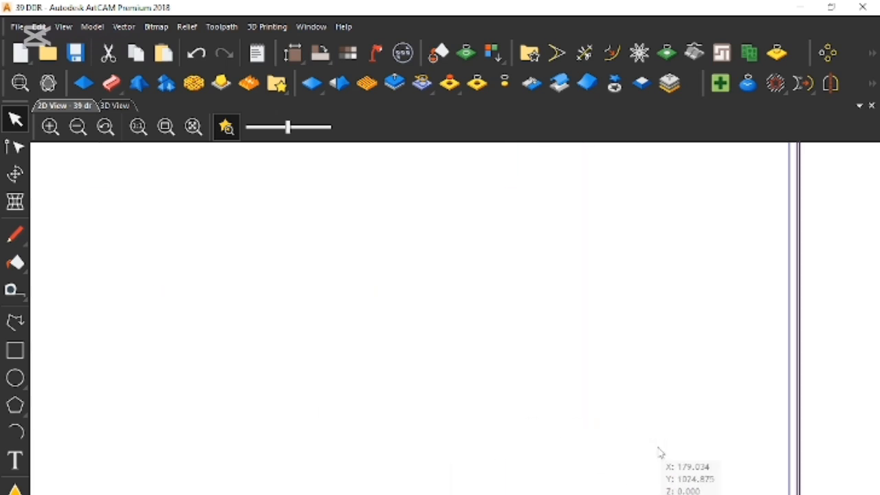
key("Left")
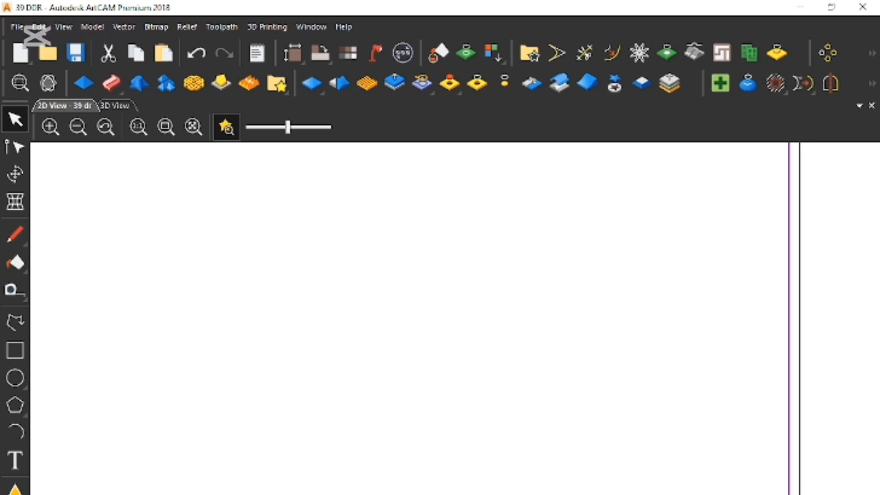
key("Right")
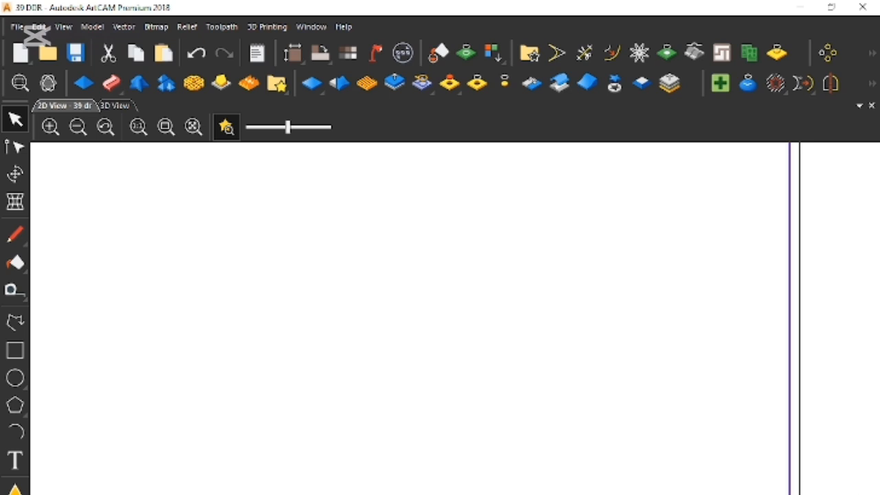
- Examine how the upper and lower clipart overlap and align at the door's right stile
scroll(730, 450, "down", 6)
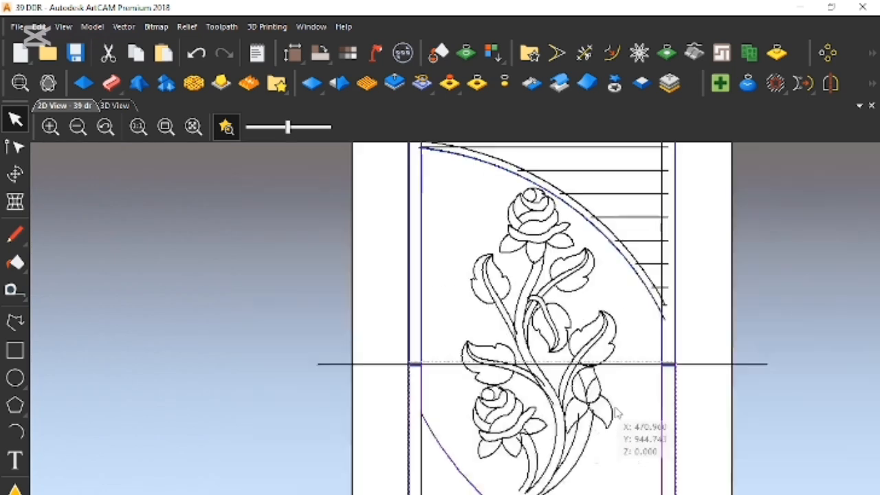
scroll(585, 385, "up", 6)
scroll(526, 400, "up", 3)
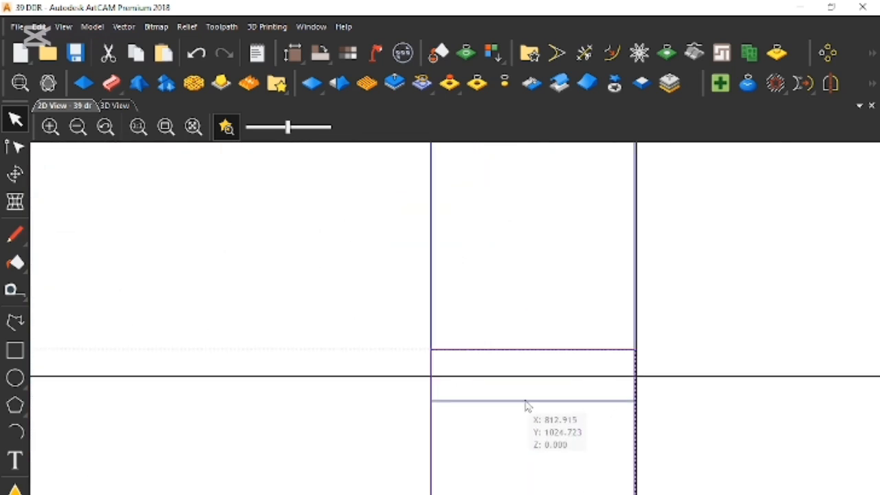
left_click(524, 419)
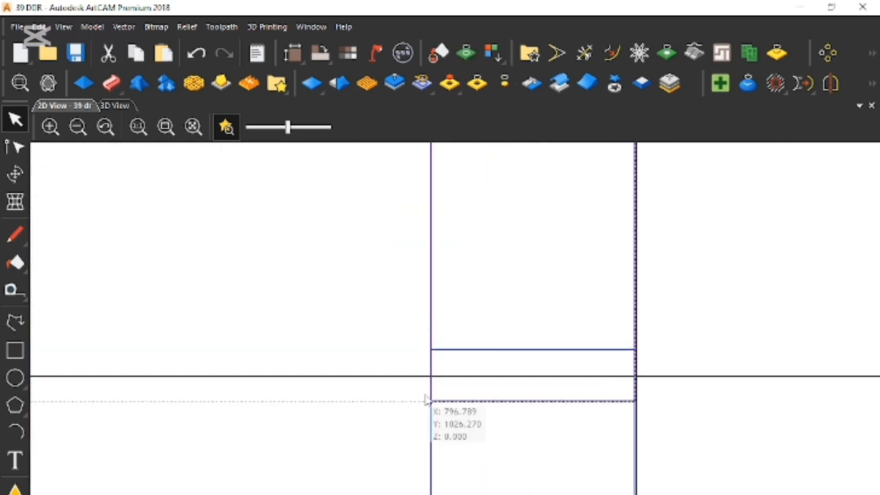
left_click(434, 437)
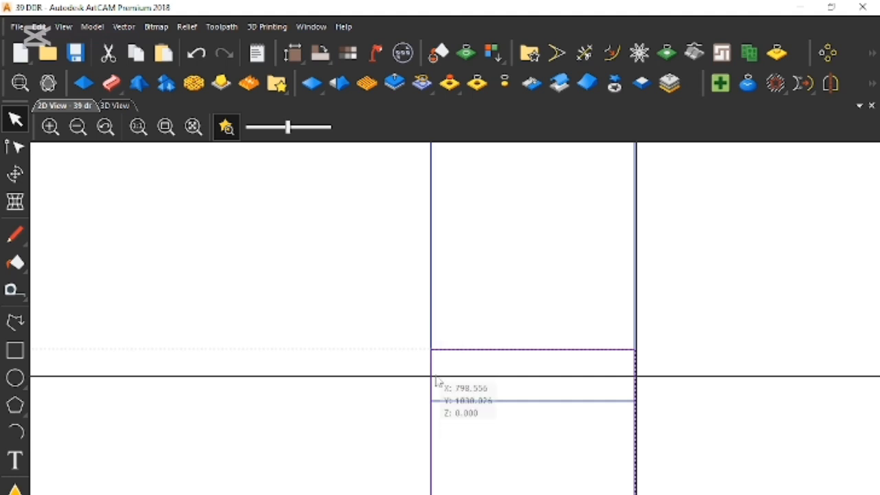
scroll(437, 399, "down", 5)
scroll(455, 477, "up", 5)
scroll(455, 477, "down", 5)
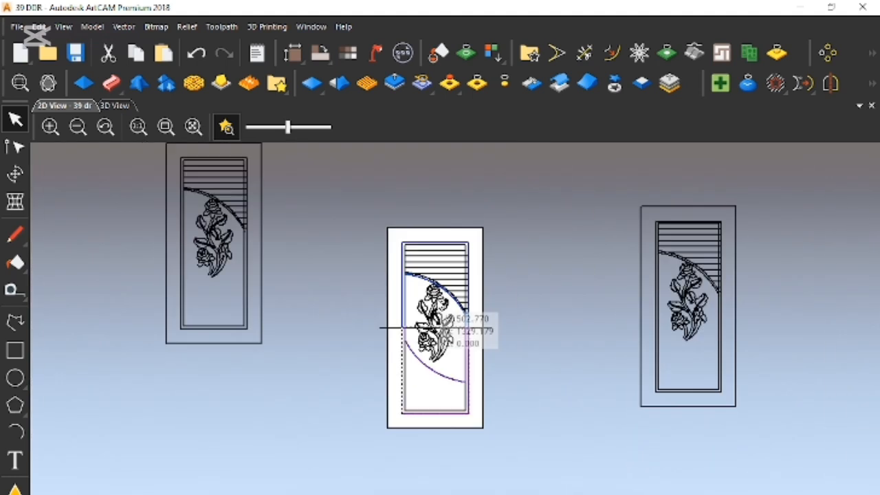
scroll(440, 317, "up", 3)
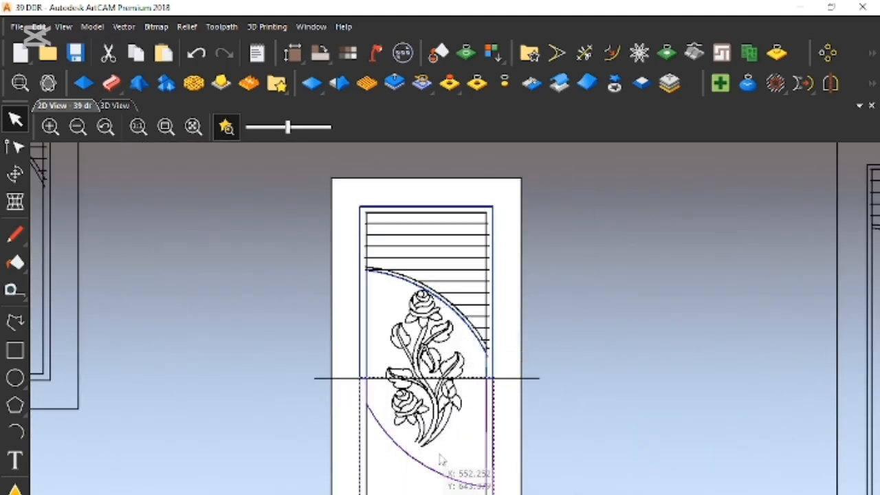
scroll(496, 357, "up", 2)
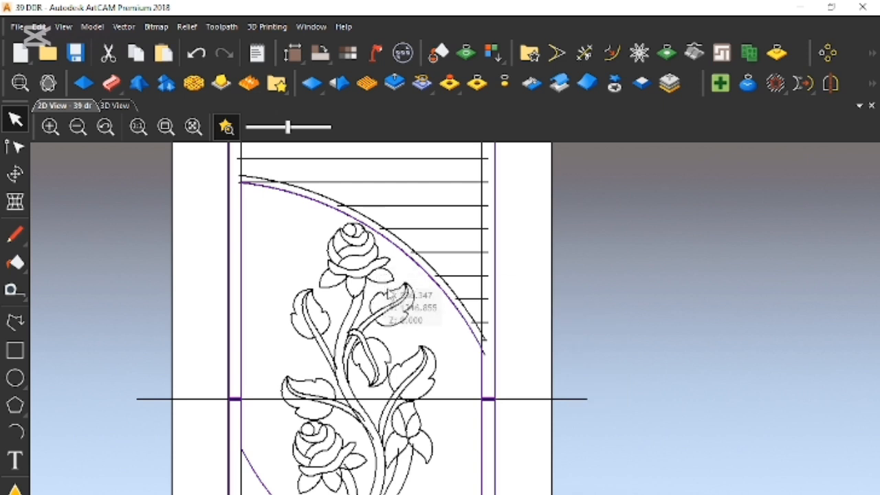
scroll(455, 375, "down", 2)
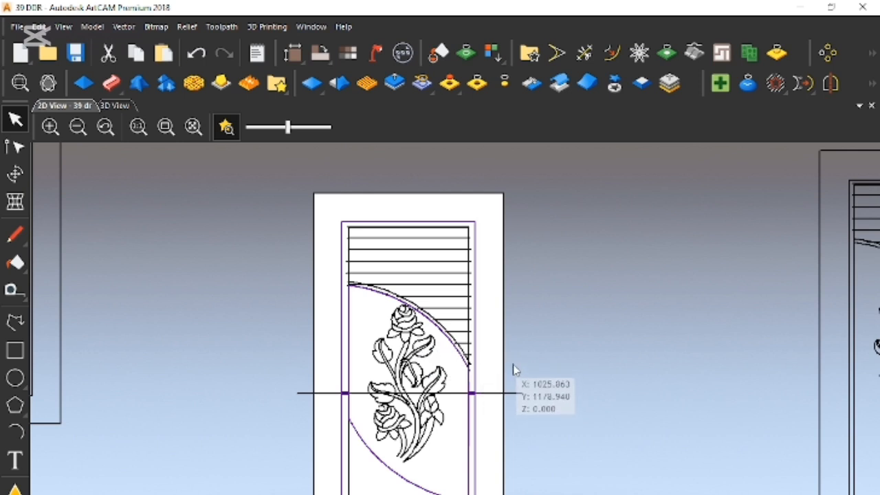
key("ctrl+t")
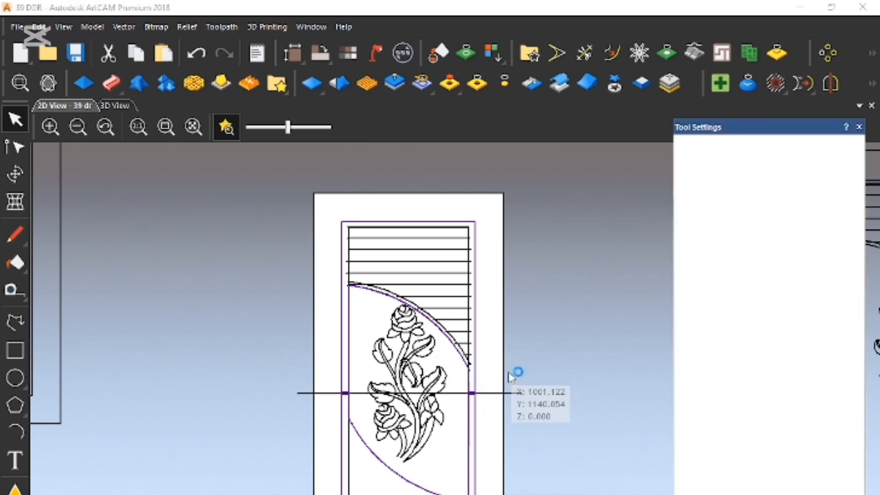
scroll(763, 310, "down", 4)
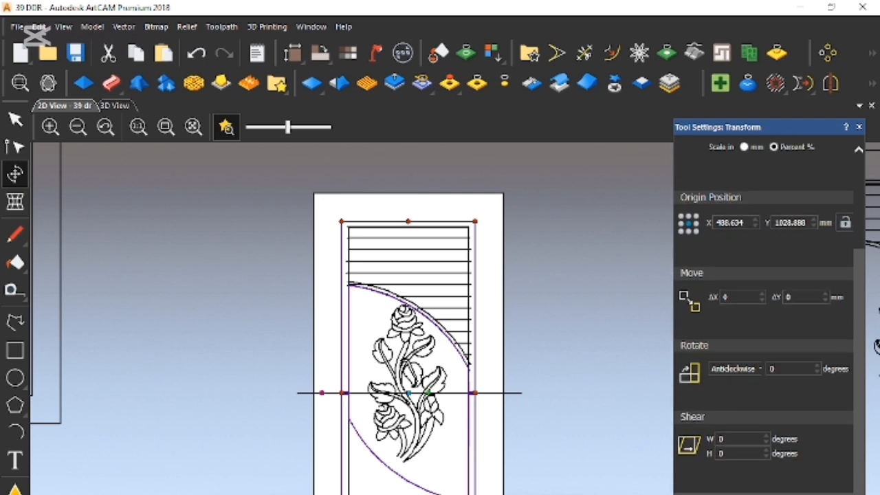
key("Escape")
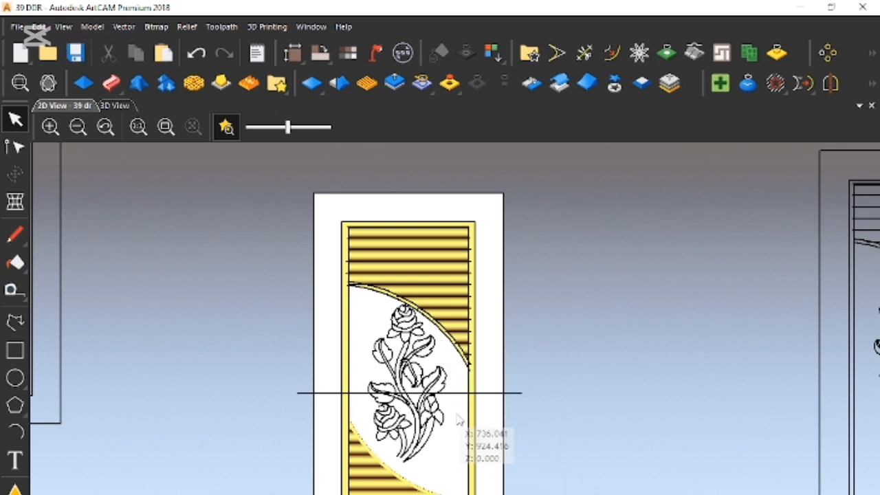
- Save the door model with both clipart halves in place
scroll(458, 413, "up", 2)
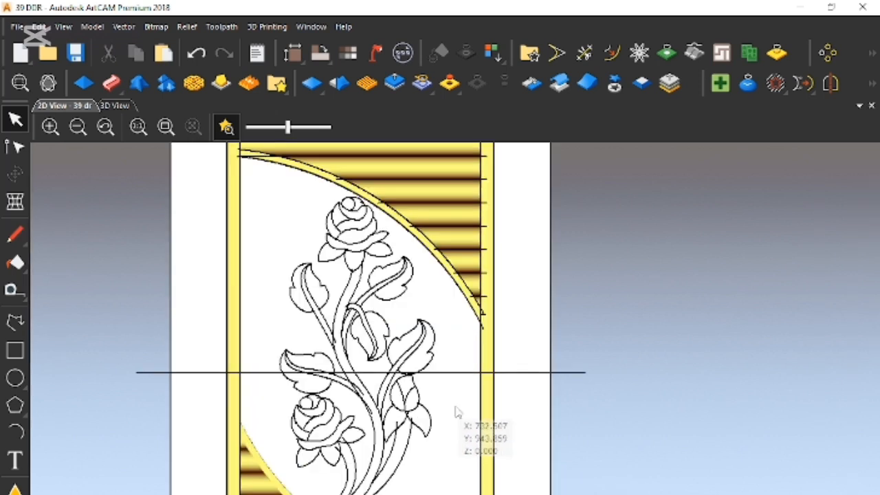
key("ctrl+s")
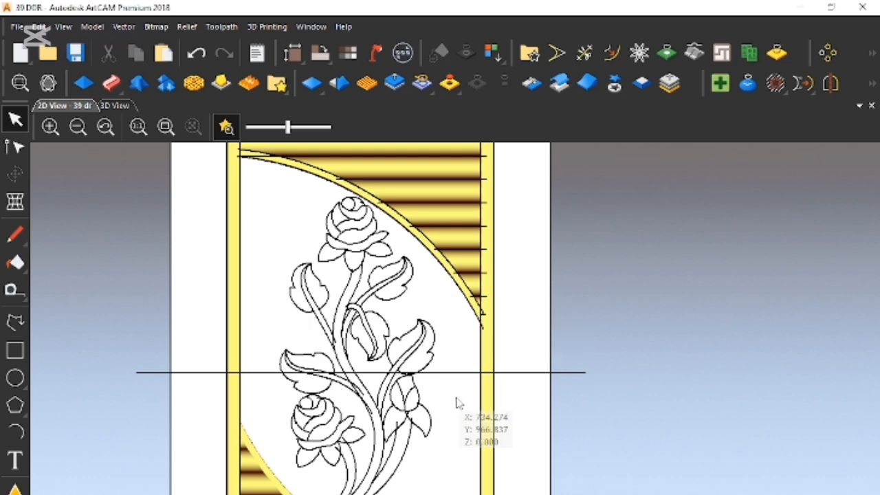
scroll(459, 385, "down", 3)
scroll(410, 310, "up", 3)
scroll(409, 309, "down", 2)
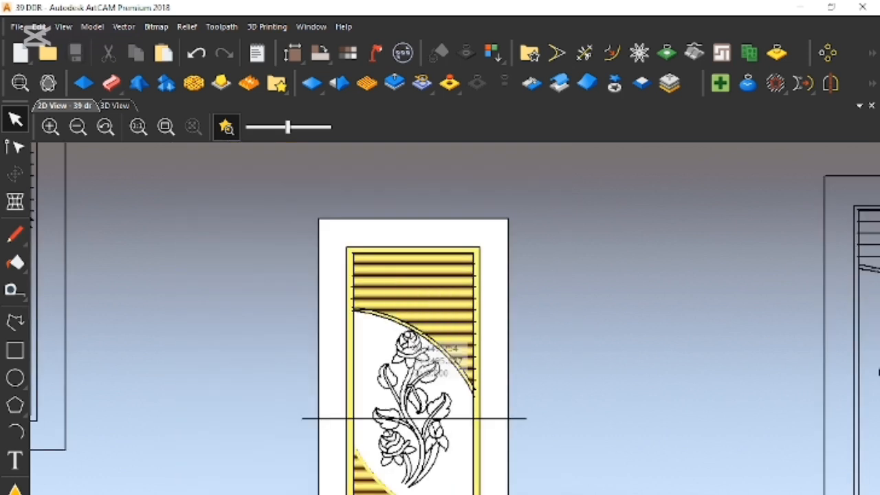
- Trim away the door's inner and outer frame vectors below the horizontal centre line, keeping the upper half
scroll(419, 371, "up", 2)
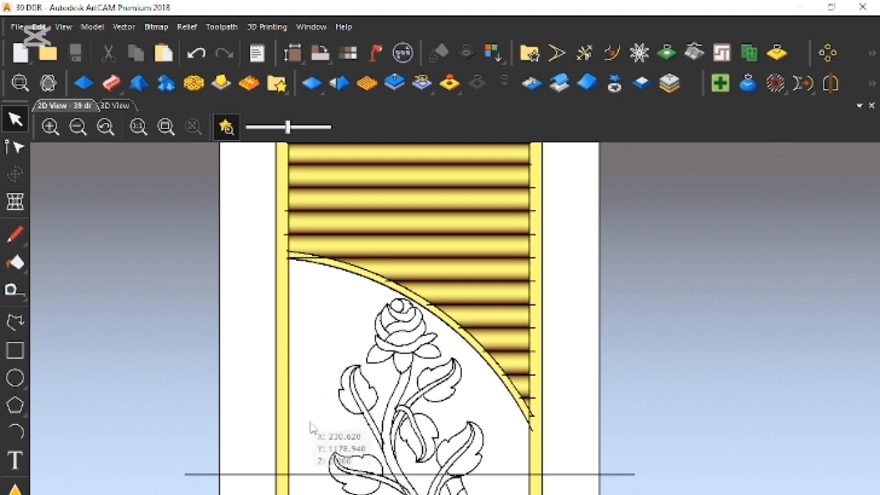
left_click(318, 466)
right_click(318, 466)
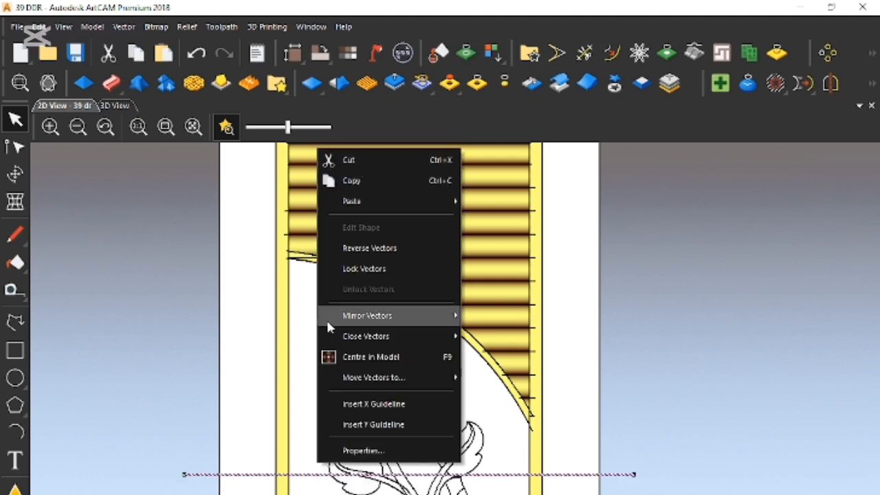
left_click(305, 304)
scroll(530, 453, "up", 2)
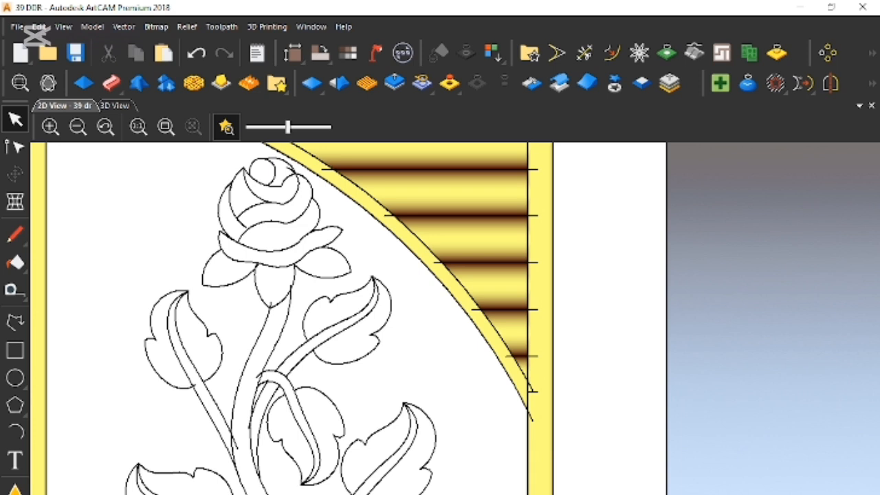
left_click(527, 479)
key("Delete")
scroll(558, 483, "down", 2)
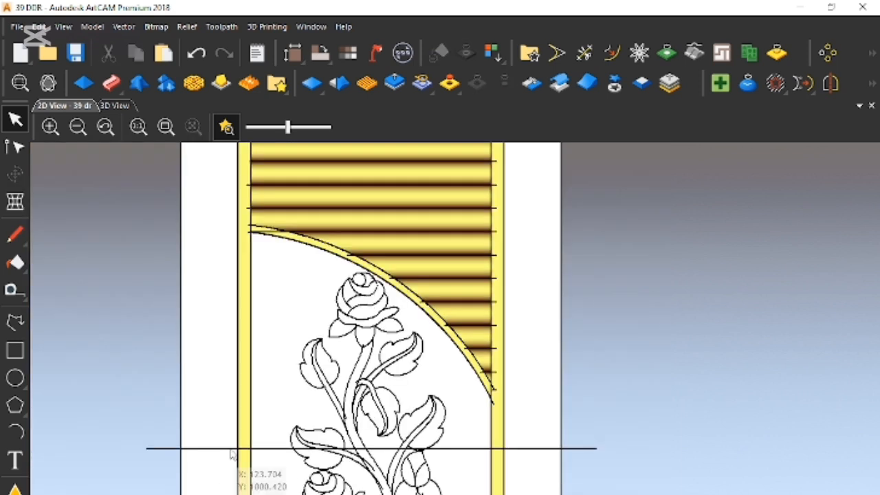
left_click(584, 53)
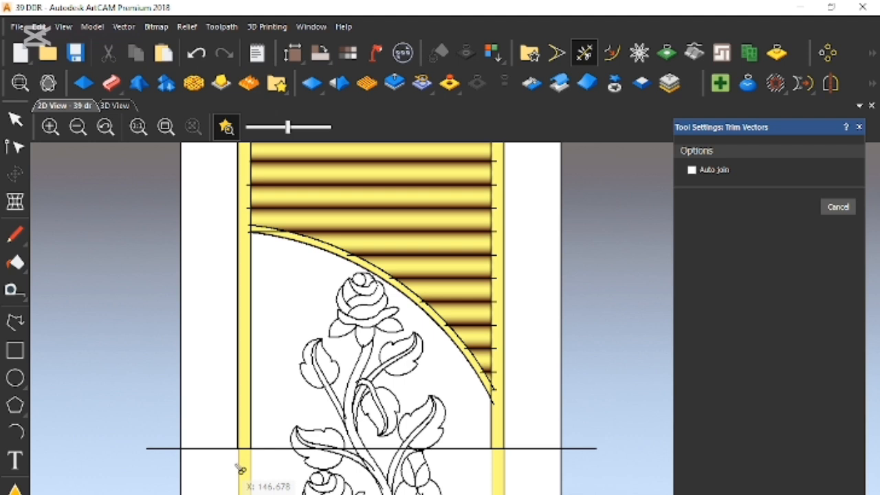
left_click(859, 127)
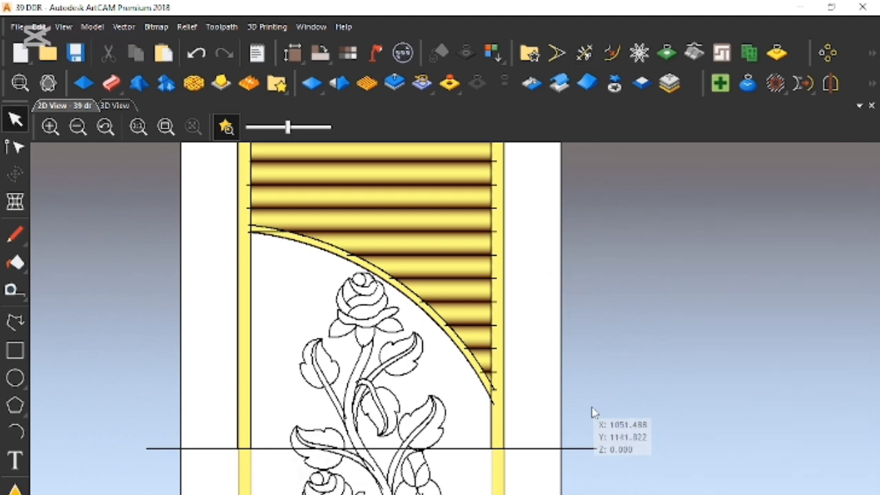
- Check the door's lower half for leftover vectors below the horizontal centre line
scroll(592, 410, "down", 2)
scroll(591, 410, "up", 2)
left_click_drag(238, 455, 561, 494)
scroll(456, 389, "down", 2)
right_click_drag(344, 448, 517, 494)
left_click(563, 120)
scroll(404, 260, "up", 2)
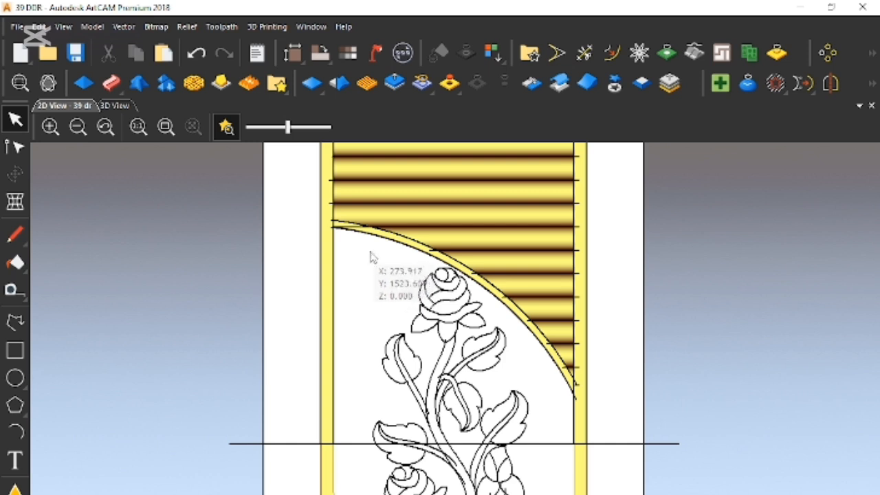
- Mirror a copy of the upper half's frame, arch and louvre vectors, without the rose, to the right, and mirror that copy to the bottom
left_click_drag(379, 273, 300, 190)
scroll(497, 298, "down", 2)
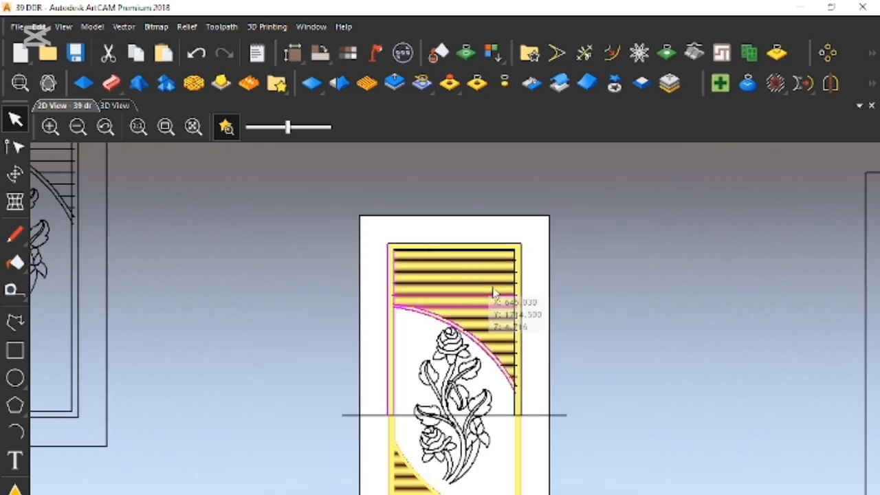
scroll(530, 382, "up", 2)
left_click_drag(500, 382, 459, 275)
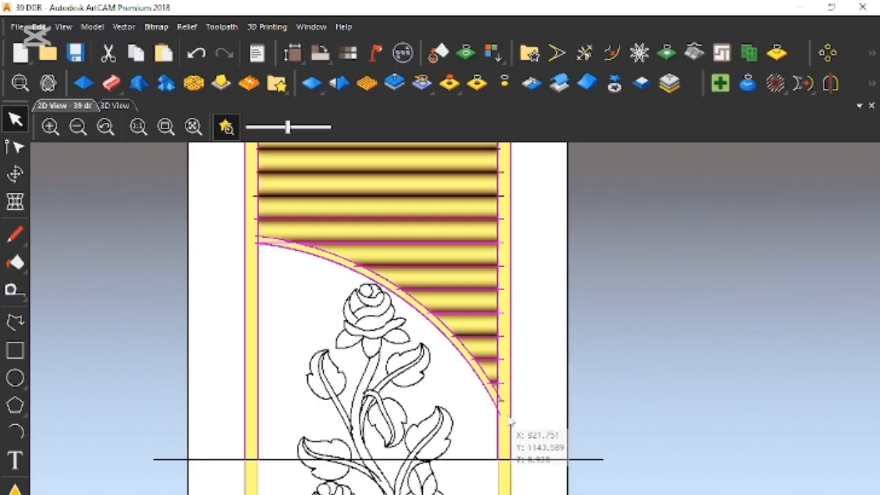
scroll(515, 436, "up", 3)
left_click_drag(420, 310, 589, 412)
scroll(433, 259, "down", 3)
scroll(432, 255, "down", 2)
scroll(427, 334, "up", 2)
left_click_drag(507, 207, 428, 314, "shift")
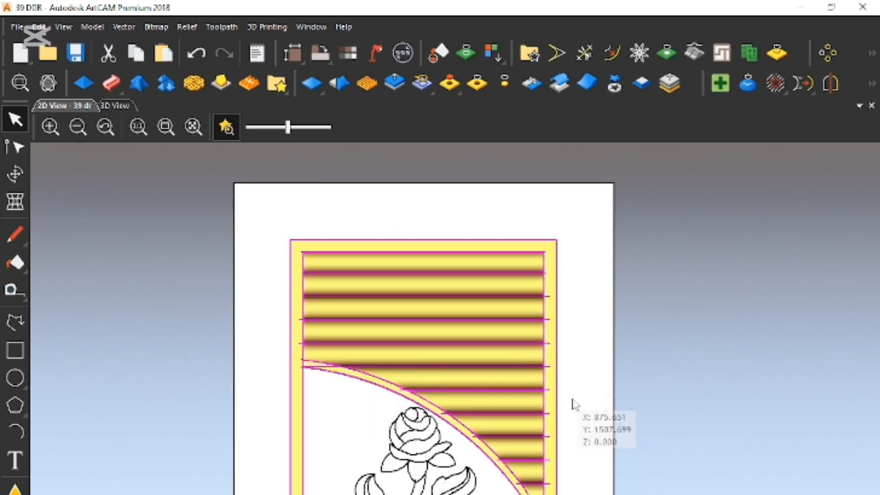
scroll(577, 412, "down", 3)
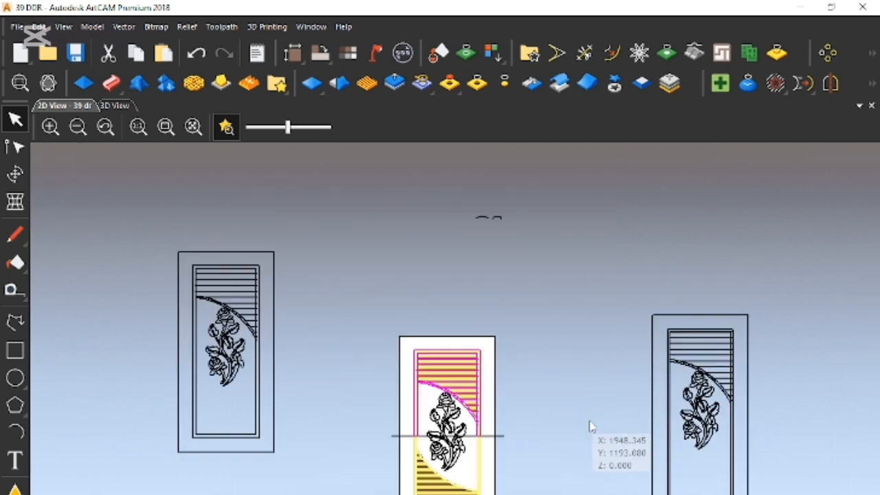
left_click(831, 84)
left_click(820, 279)
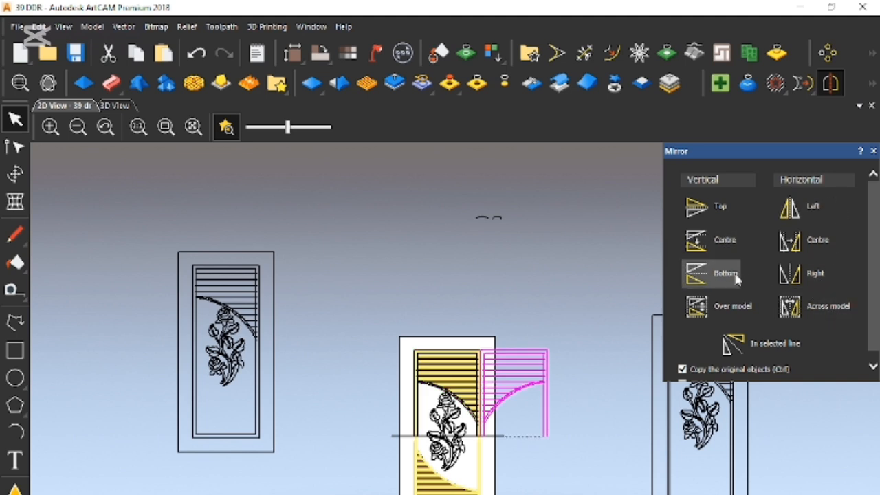
left_click(737, 275)
left_click(873, 151)
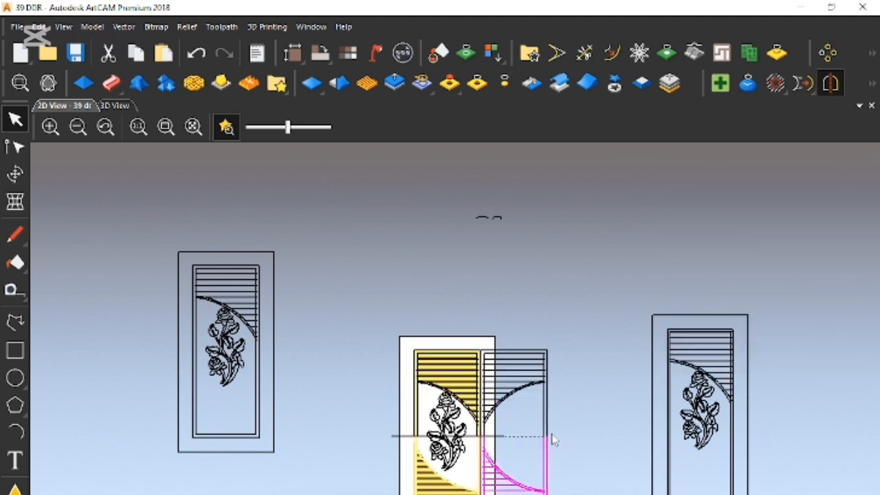
- Move the bottom mirrored vectors onto the door's lower relief, matching their louvre lines to the relief's grooves
scroll(481, 464, "up", 2)
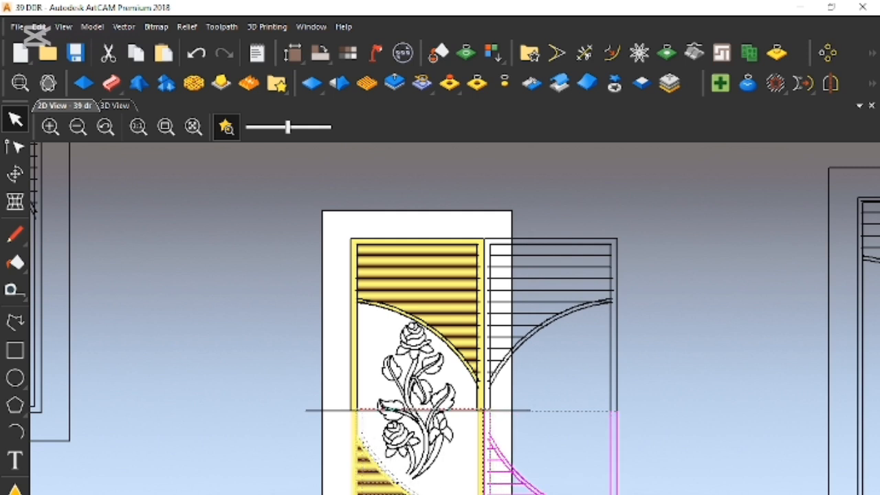
left_click_drag(355, 494, 353, 493)
scroll(349, 494, "up", 3)
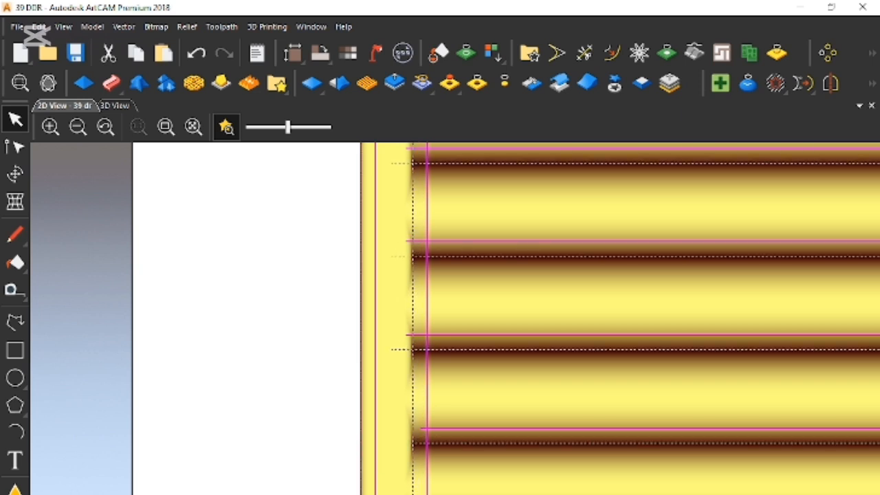
left_click_drag(427, 334, 412, 349)
scroll(452, 399, "down", 5)
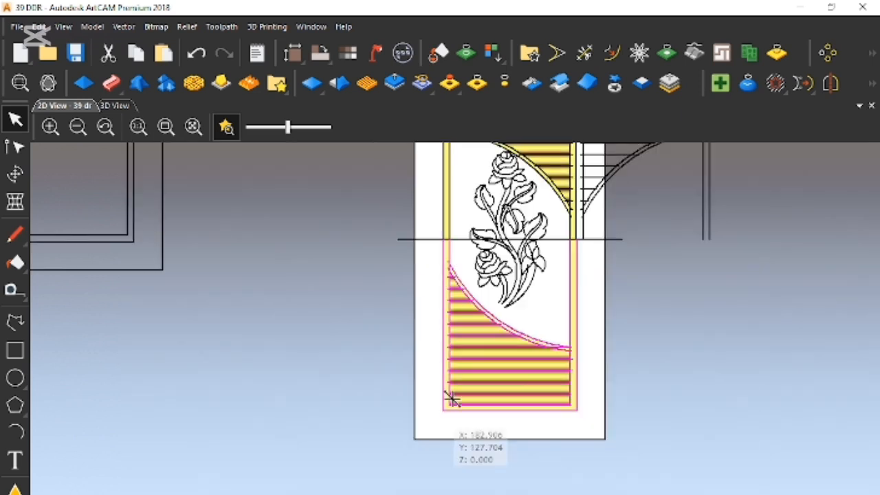
- Nudge the lower vectors down and left until they meet the centre line and line up with the upper frame vectors
scroll(426, 220, "up", 5)
scroll(425, 247, "up", 3)
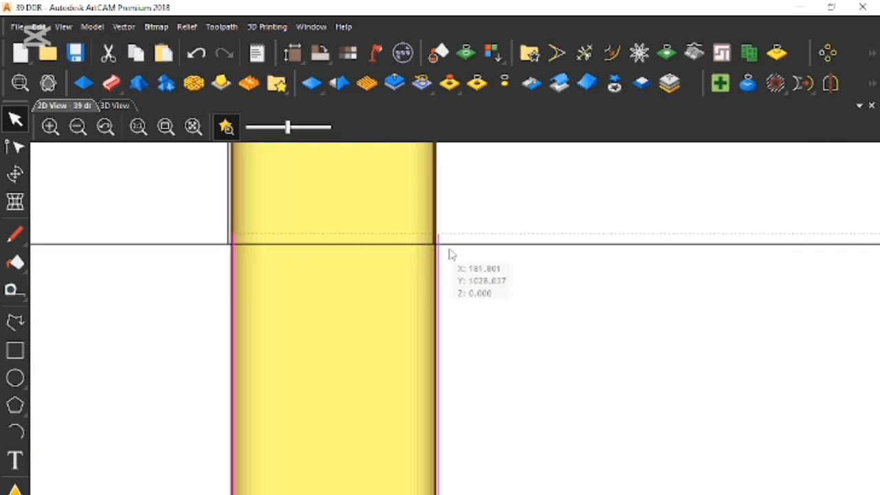
key("Down")
key("Down")
key("Left")
key("Left")
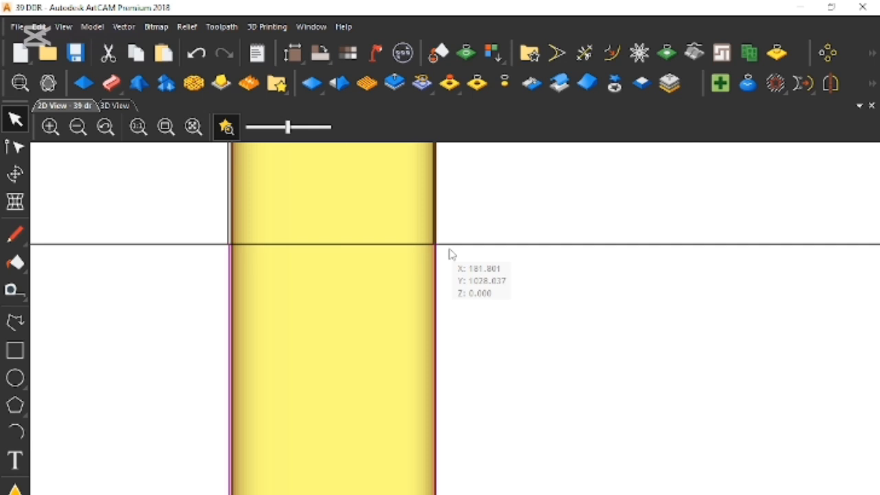
scroll(243, 257, "up", 4)
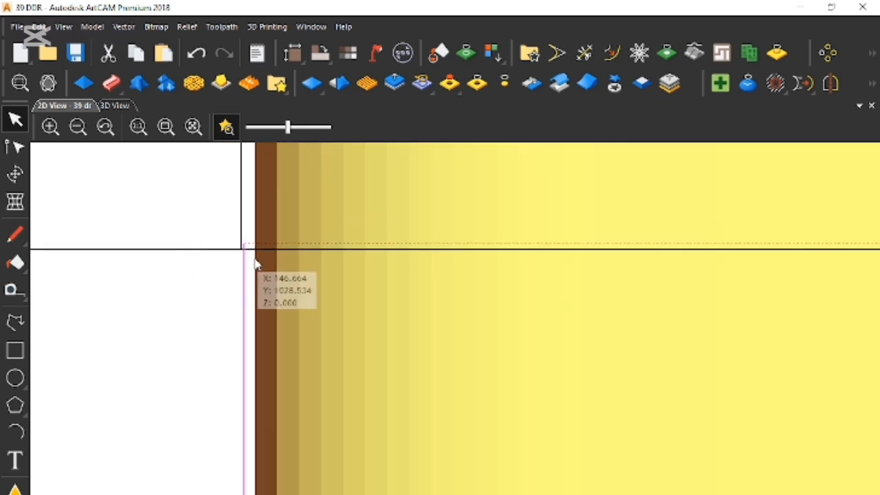
key("Down")
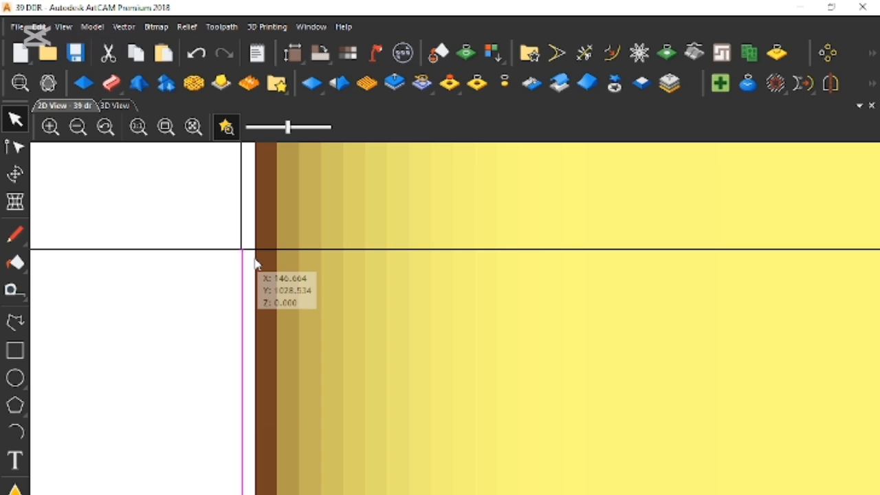
scroll(227, 229, "up", 3)
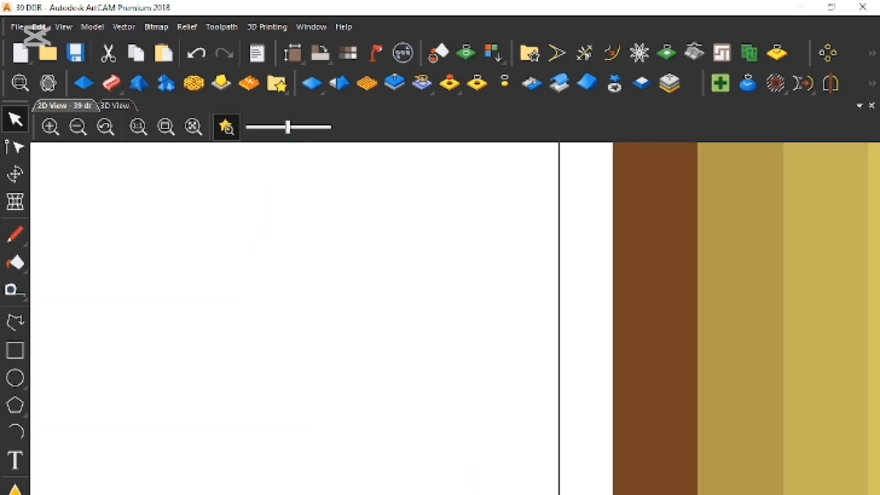
scroll(602, 481, "up", 1)
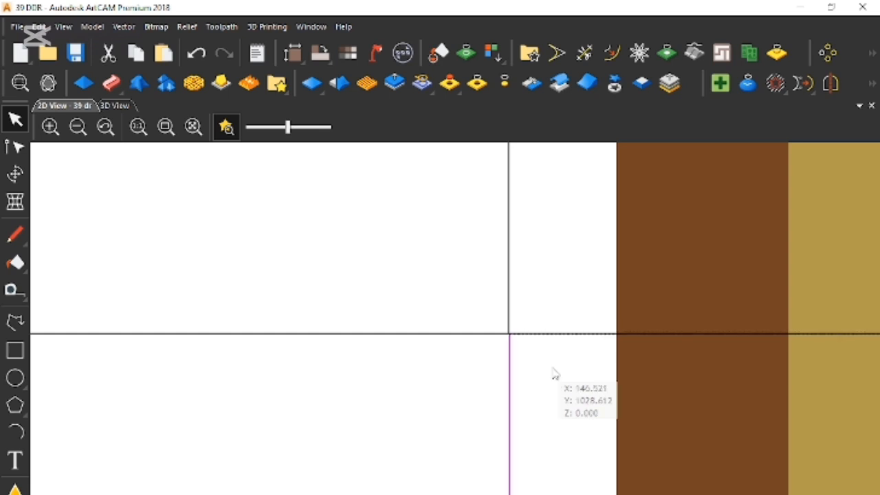
scroll(554, 371, "down", 3)
scroll(574, 382, "up", 1)
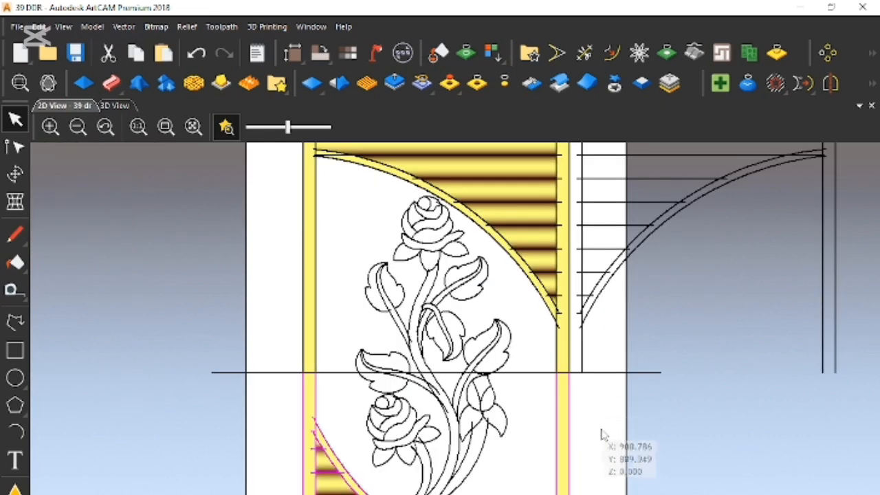
left_click(608, 438)
- Examine how the moved vectors line up with the lower half's louvres, arch and frame
scroll(457, 387, "down", 1)
scroll(495, 490, "up", 1)
scroll(493, 490, "up", 2)
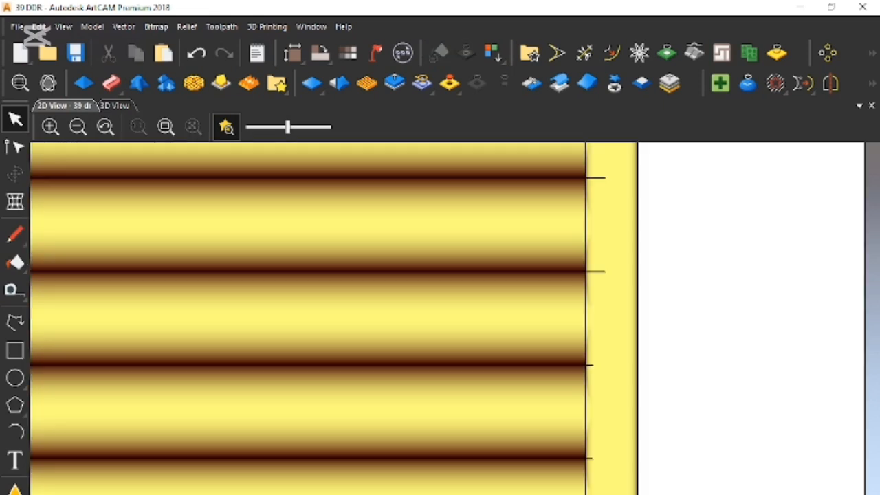
scroll(491, 335, "down", 3)
scroll(357, 302, "up", 3)
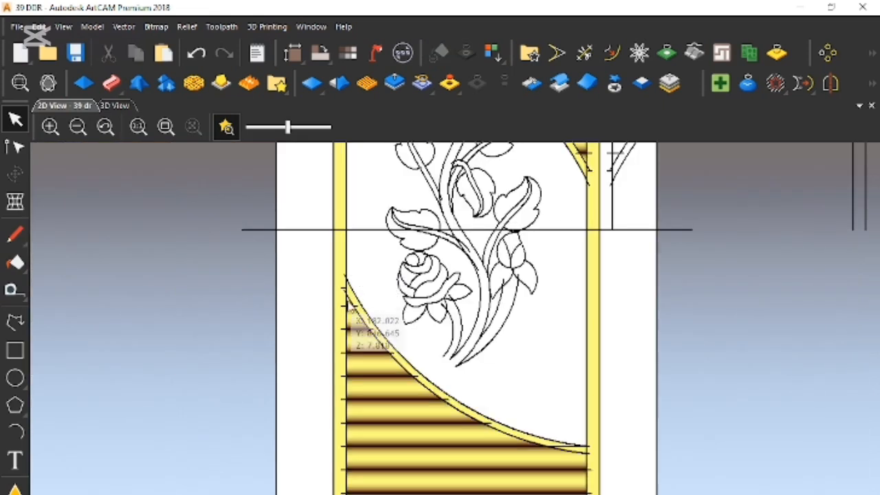
scroll(416, 371, "down", 2)
scroll(491, 379, "down", 1)
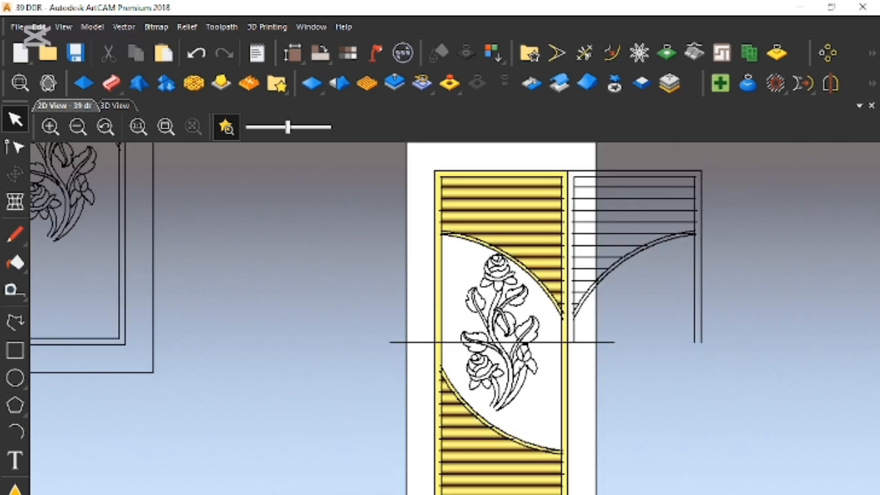
- Cut the stray horizontal line lying just beneath the lowest louvre of the middle door
scroll(557, 474, "up", 1)
scroll(564, 487, "up", 2)
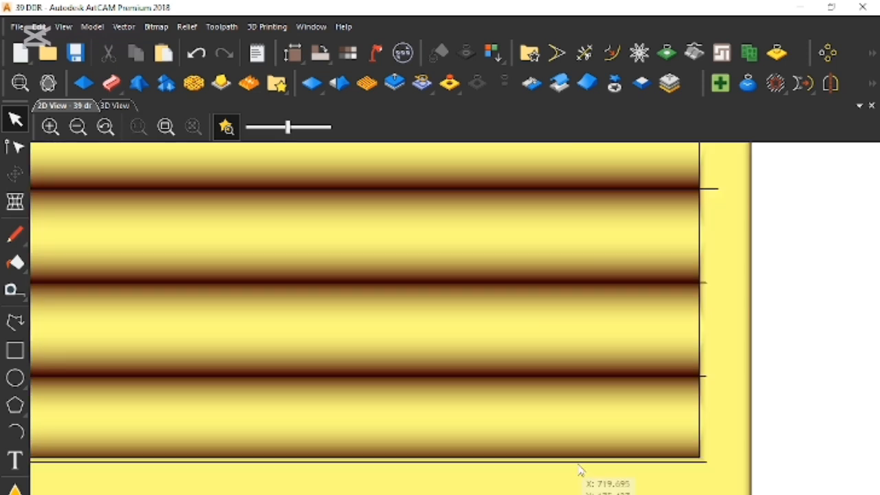
left_click(579, 471)
right_click(583, 473)
left_click(633, 168)
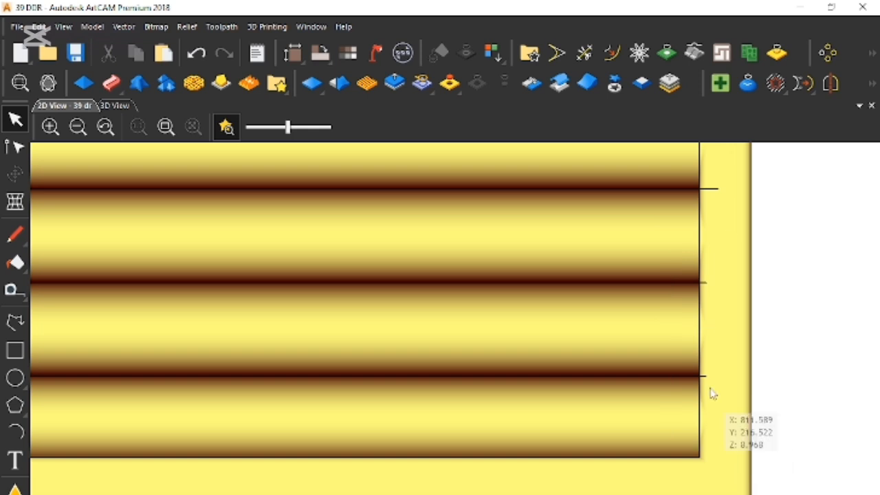
- Cut the horizontal centre line that runs across the middle door
scroll(660, 324, "down", 3)
scroll(363, 241, "up", 1)
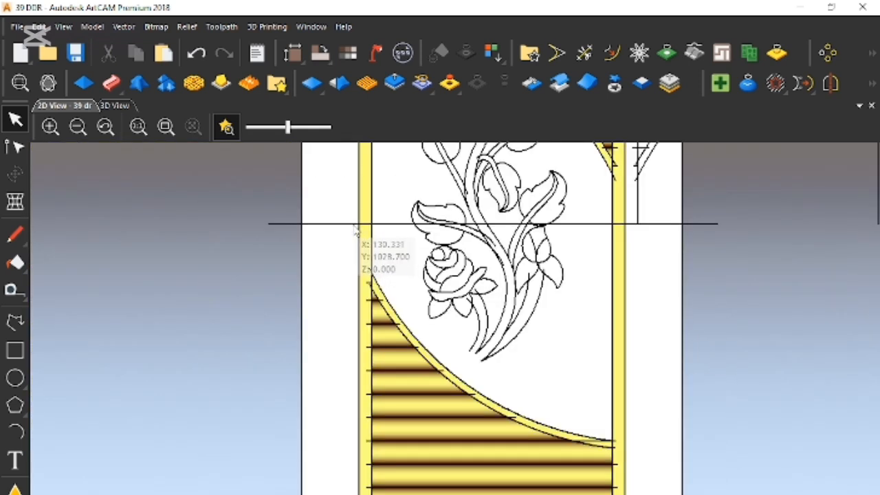
left_click(359, 224)
right_click(367, 269)
left_click(377, 277)
- Cut the mirrored upper frame, arch and louvre vectors standing to the right of the middle door
scroll(506, 308, "down", 2)
scroll(509, 316, "down", 2)
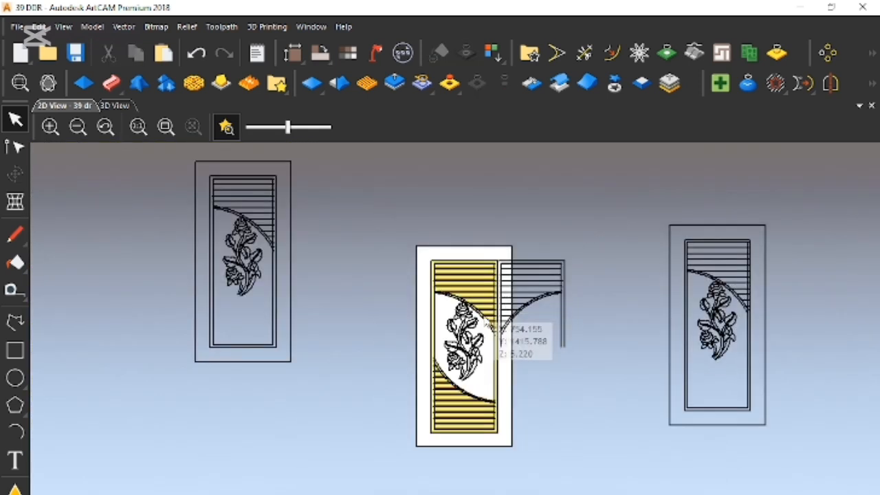
scroll(508, 316, "up", 2)
left_click_drag(503, 174, 694, 450)
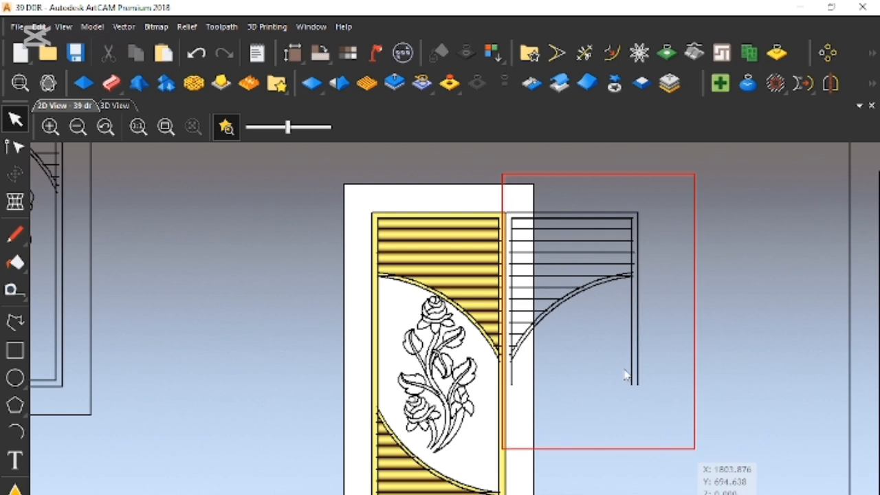
right_click(614, 215)
left_click(653, 9)
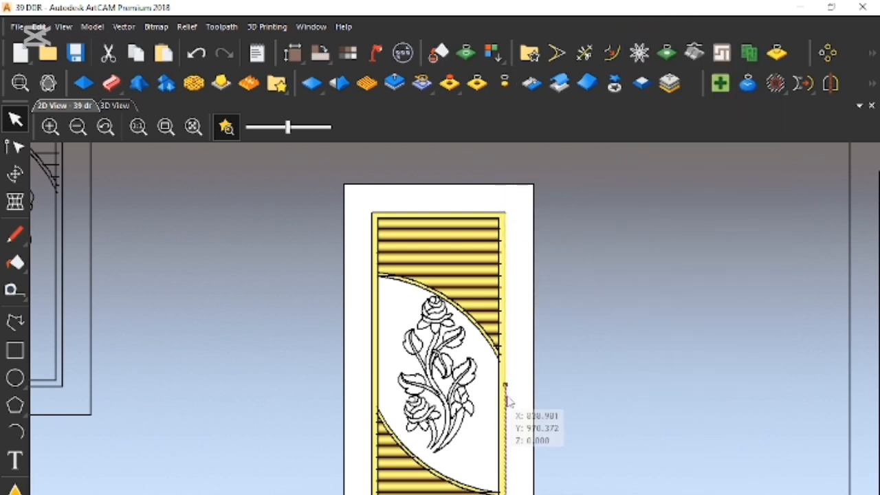
- Cut all vectors of the middle door from the relief, and undo the cut
left_click(507, 414)
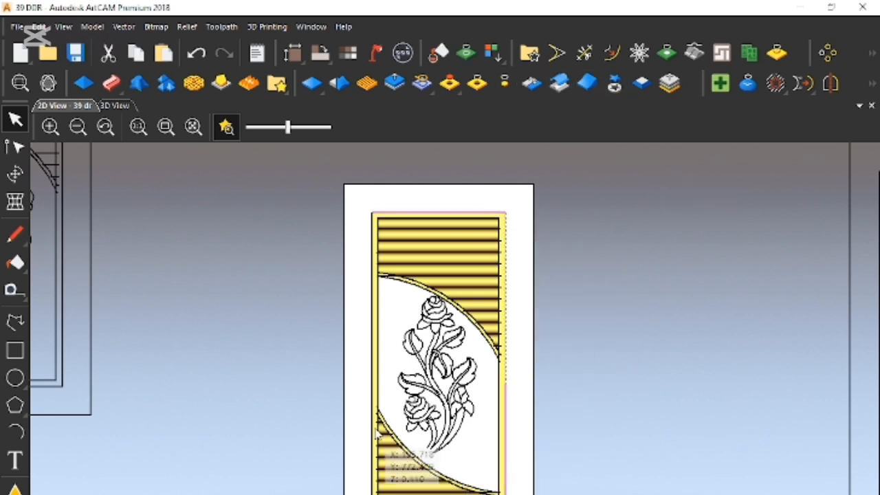
scroll(469, 396, "down", 3)
left_click(532, 417)
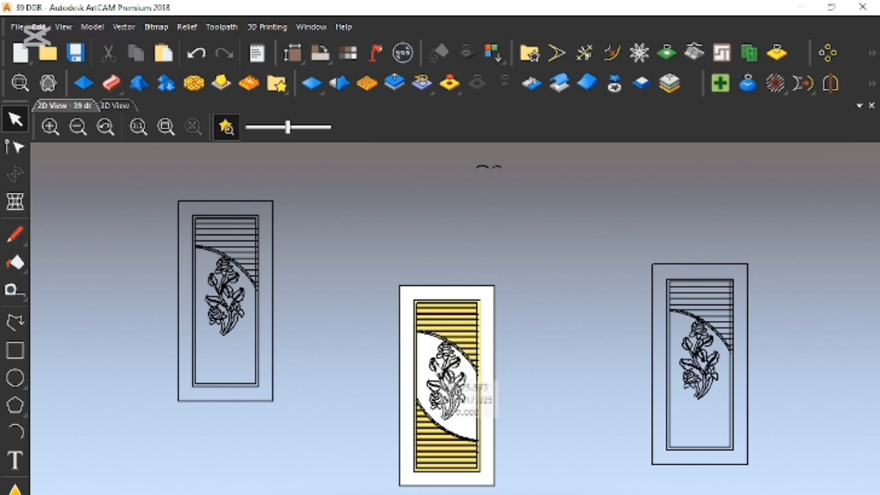
left_click_drag(391, 251, 517, 492)
right_click(493, 363)
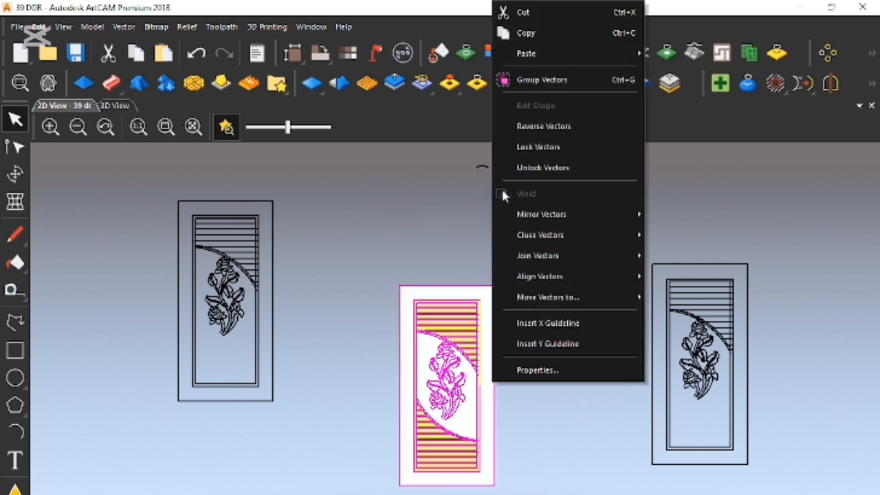
left_click(554, 14)
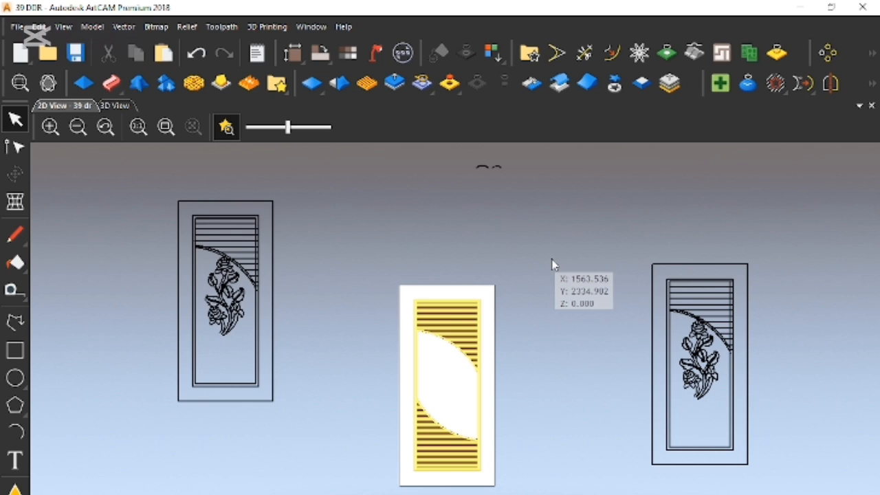
key("ctrl+z")
- Join the upper and lower halves of the outer frame along the door's right side with a line
scroll(481, 418, "up", 3)
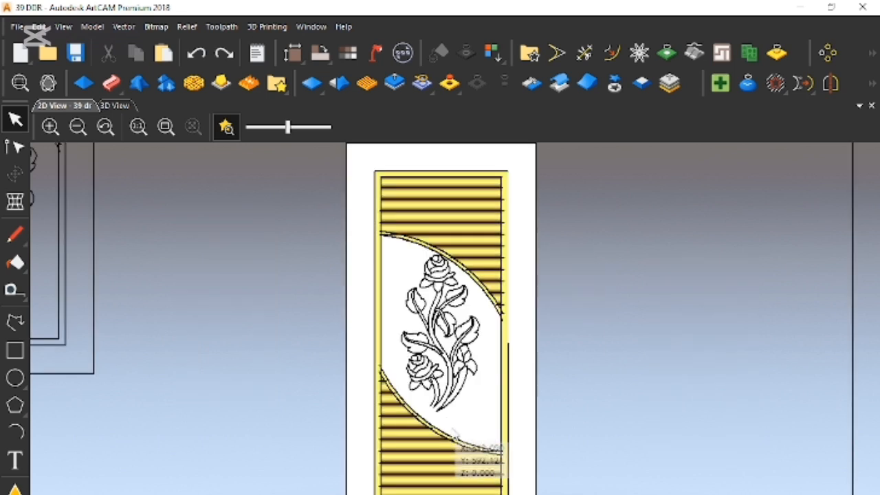
scroll(454, 434, "up", 2)
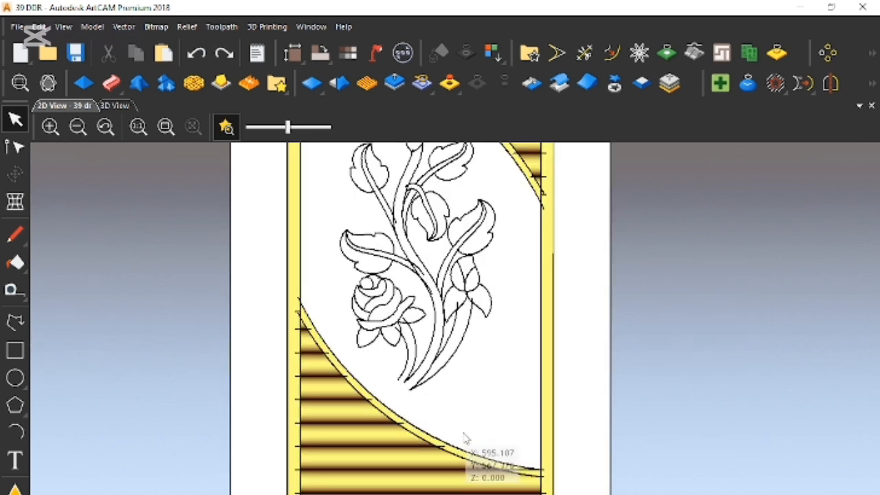
left_click(542, 224)
left_click(553, 266)
scroll(589, 220, "down", 2)
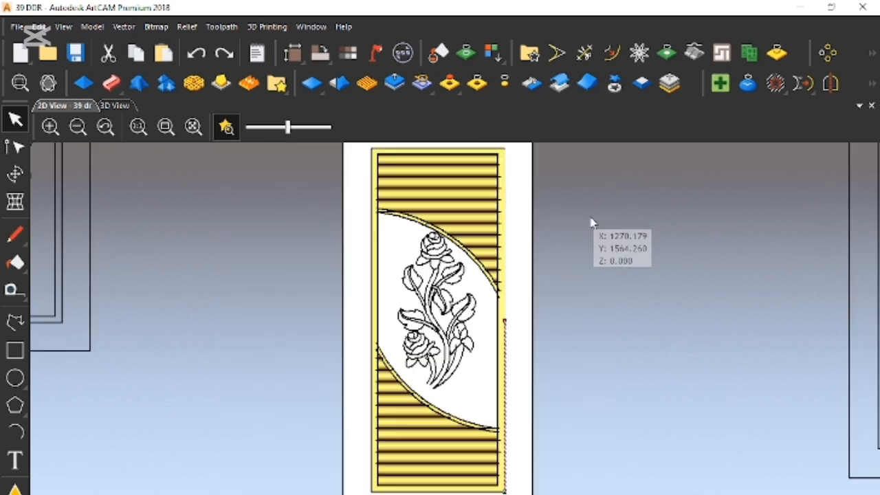
left_click(504, 160)
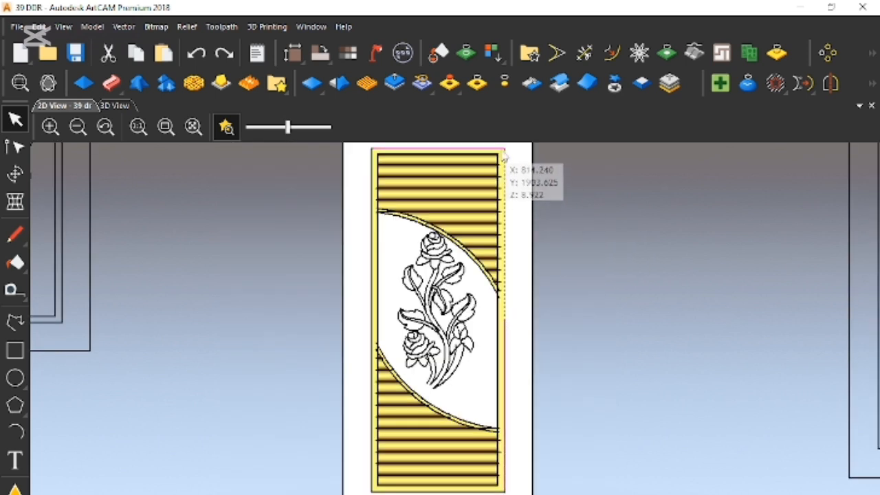
right_click(539, 190)
mouse_move(599, 445)
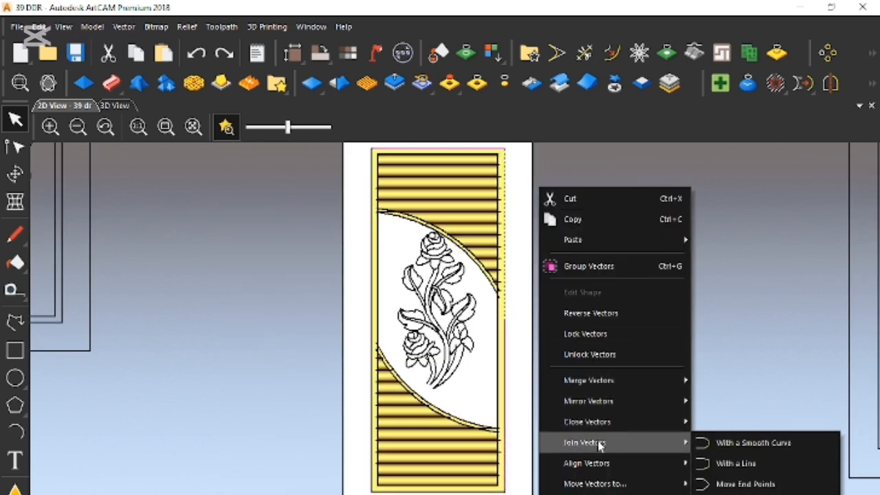
left_click(732, 463)
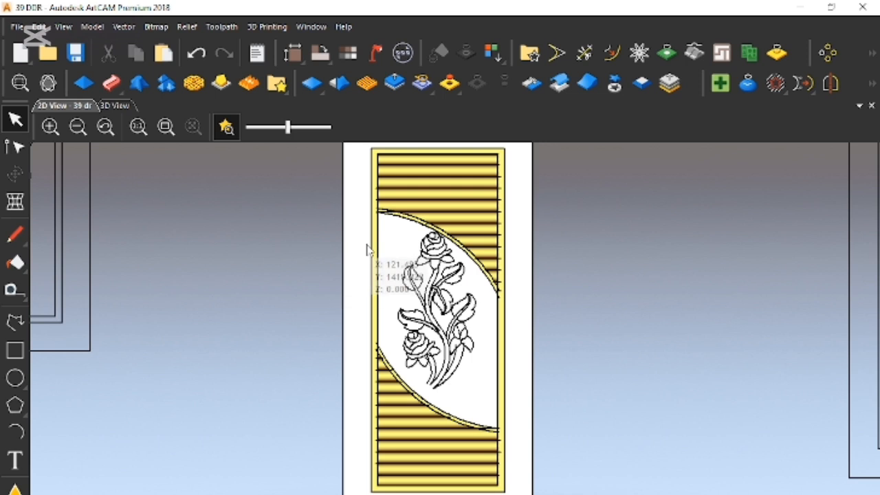
- Join the outer frame's left-side vectors, and join them to the bottom edge, using the smooth curve option
left_click(371, 252)
right_click(402, 382)
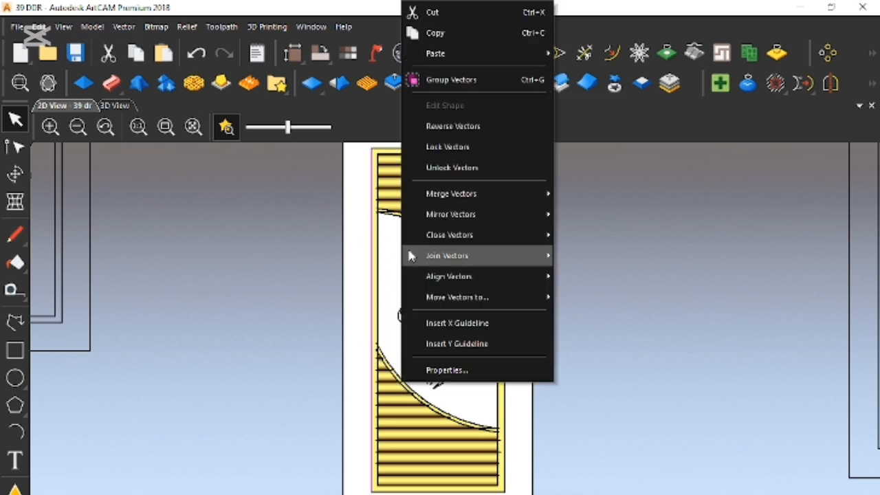
mouse_move(455, 254)
left_click(590, 263)
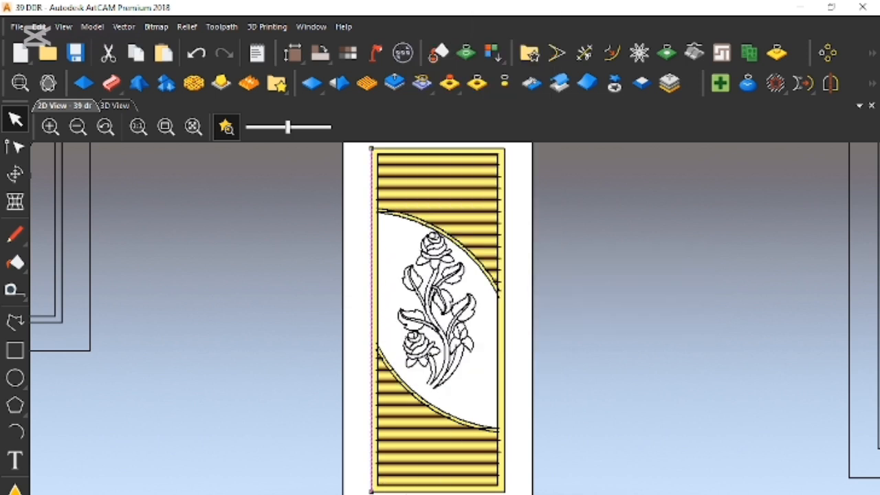
right_click(470, 488)
mouse_move(622, 364)
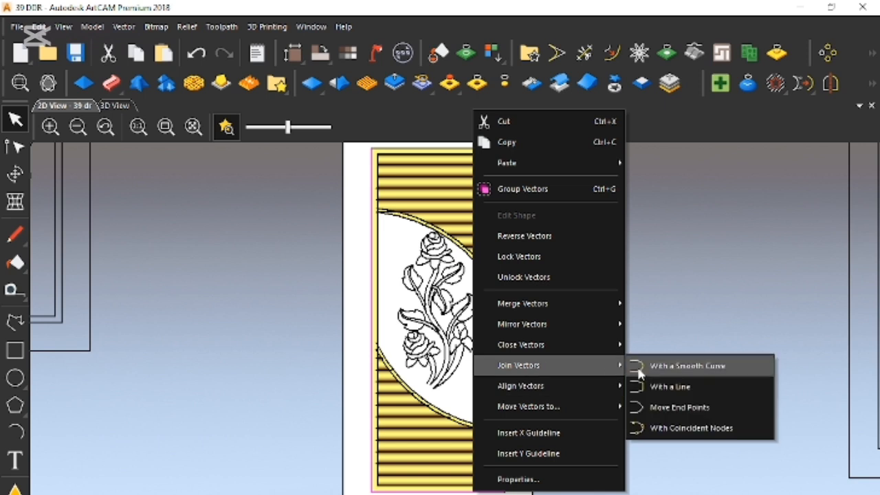
left_click(677, 364)
- Join the outer frame's right side to its remaining edges with the smooth curve option, making one closed frame vector
left_click(506, 447)
right_click(561, 460)
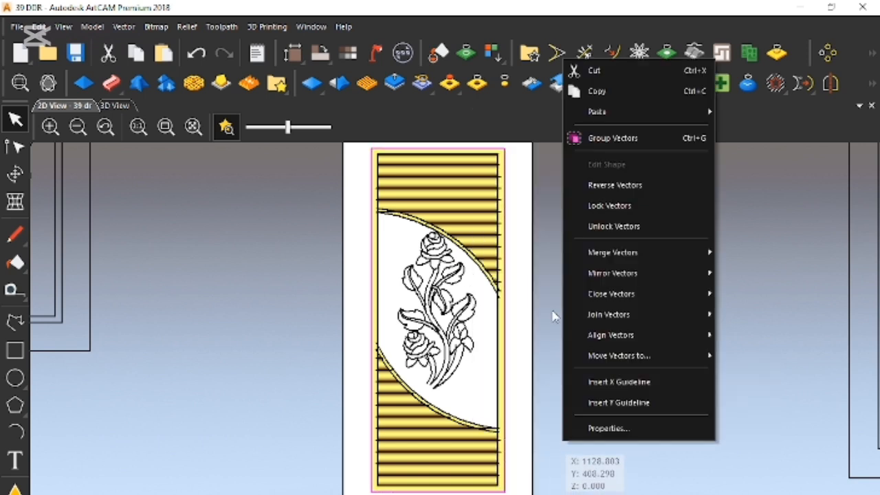
mouse_move(611, 318)
left_click(734, 318)
scroll(442, 237, "down", 1)
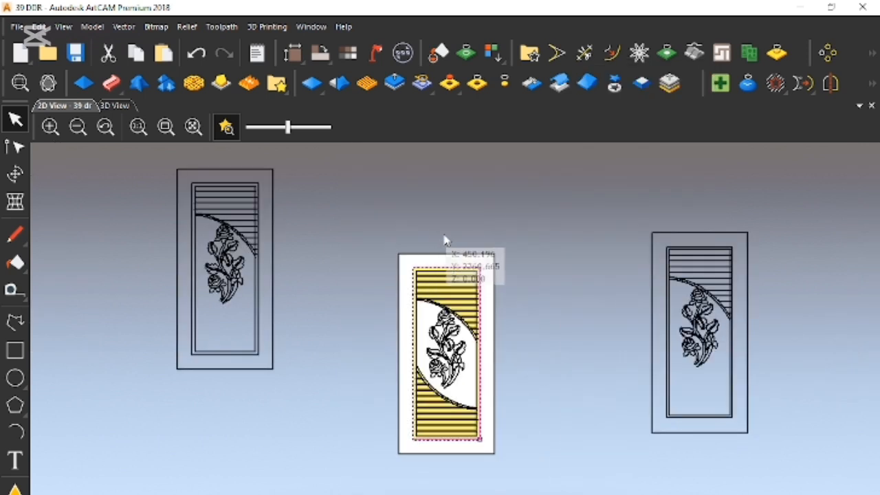
- Deselect the joined frame vector and save the model
scroll(427, 275, "up", 1)
left_click(594, 386)
scroll(526, 451, "down", 1)
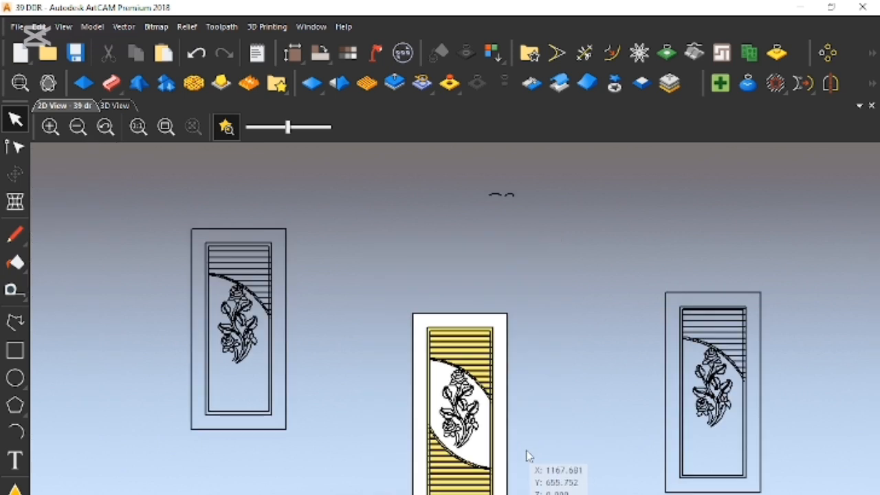
scroll(523, 452, "up", 1)
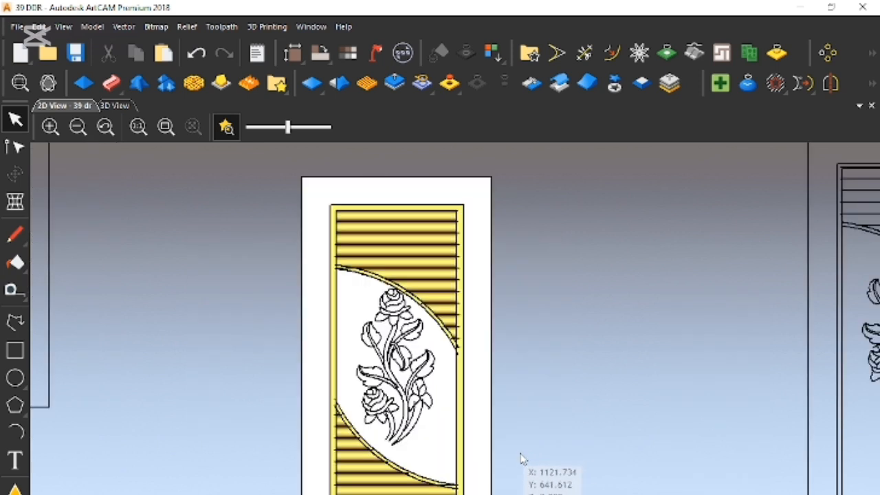
key("ctrl+s")
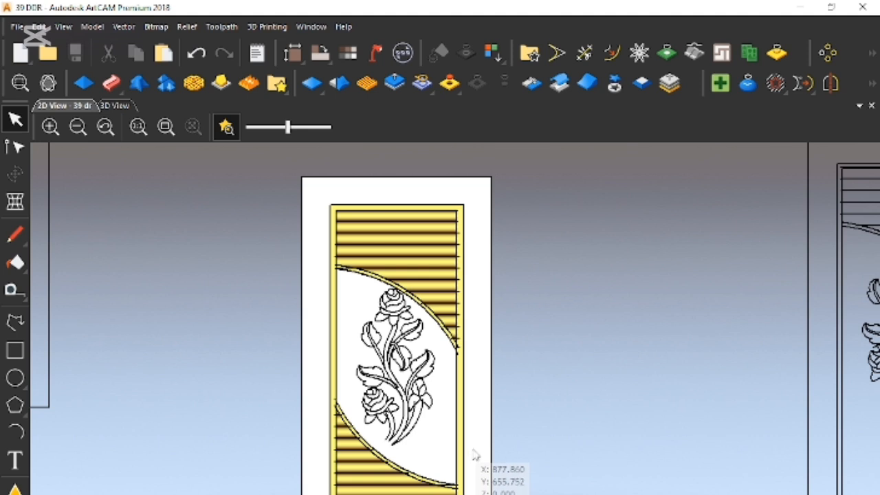
- Select the joined outer frame vector and examine it against the arch ends and louvres on the door's right side
scroll(427, 306, "up", 1)
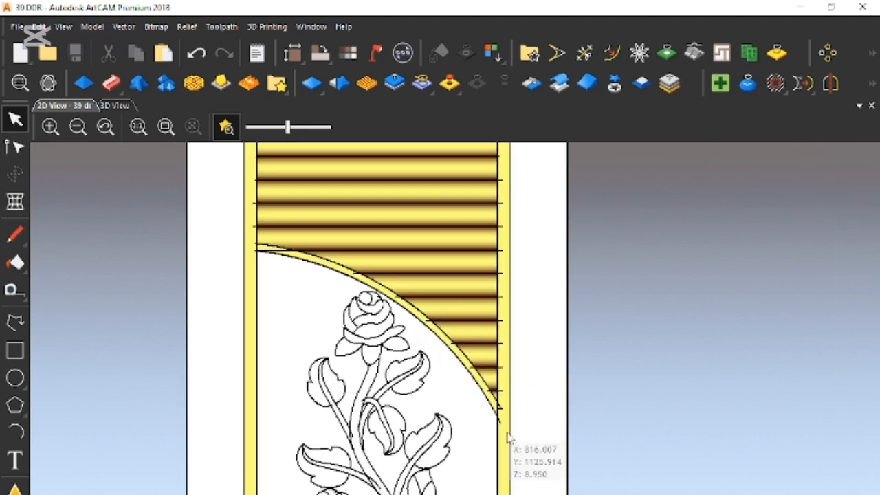
scroll(512, 447, "up", 1)
left_click(519, 455)
scroll(528, 382, "down", 1)
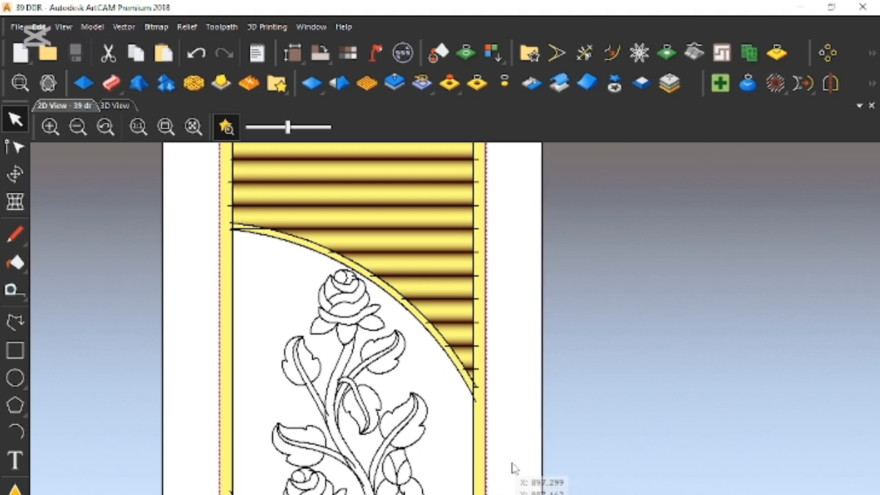
scroll(509, 392, "down", 1)
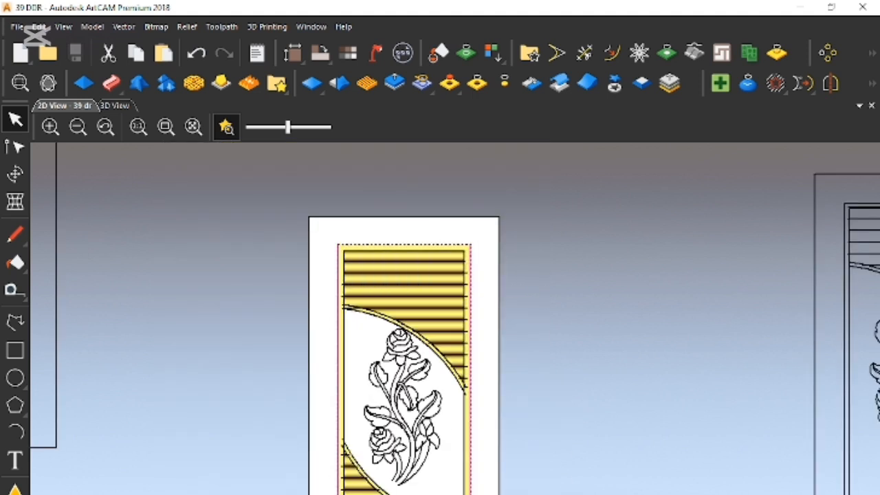
scroll(441, 409, "up", 2)
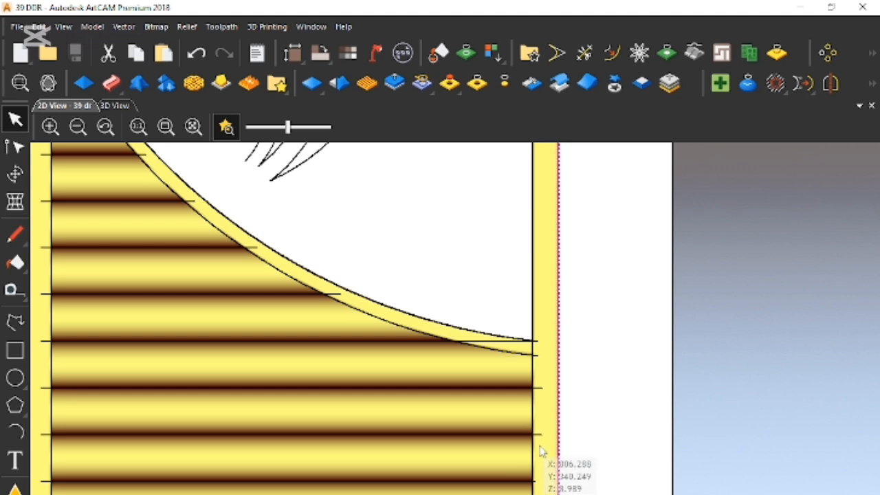
left_click(533, 472)
left_click(558, 486)
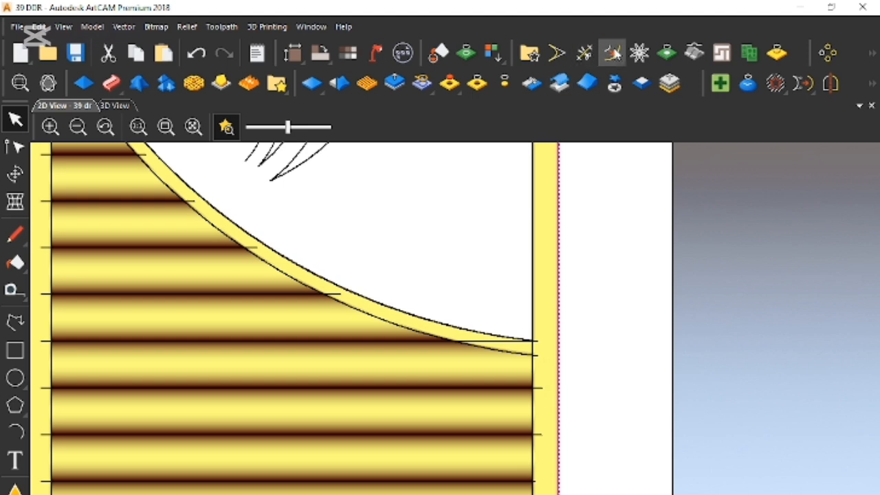
- Offset the outer frame vector inwards with sharp corners, trying 30 mm first, undoing it and using 25 mm instead
left_click(612, 53)
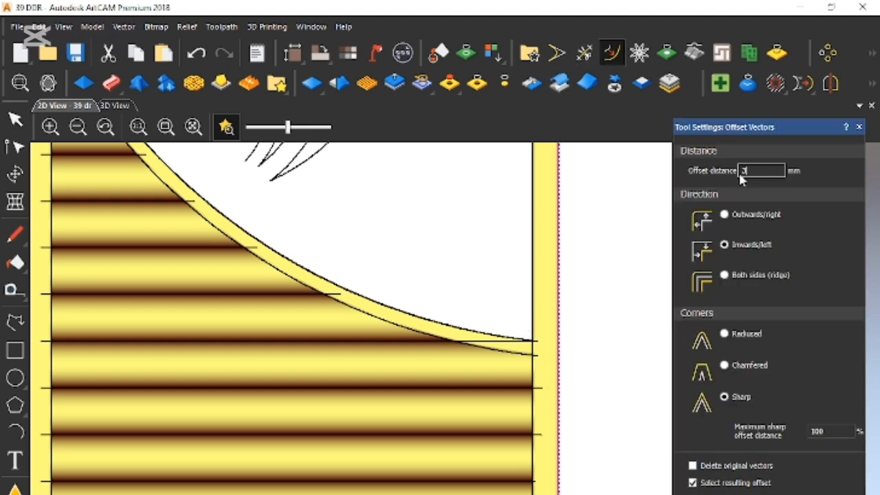
double_click(739, 174)
type("30")
key("Return")
key("ctrl+z")
type("25")
key("Return")
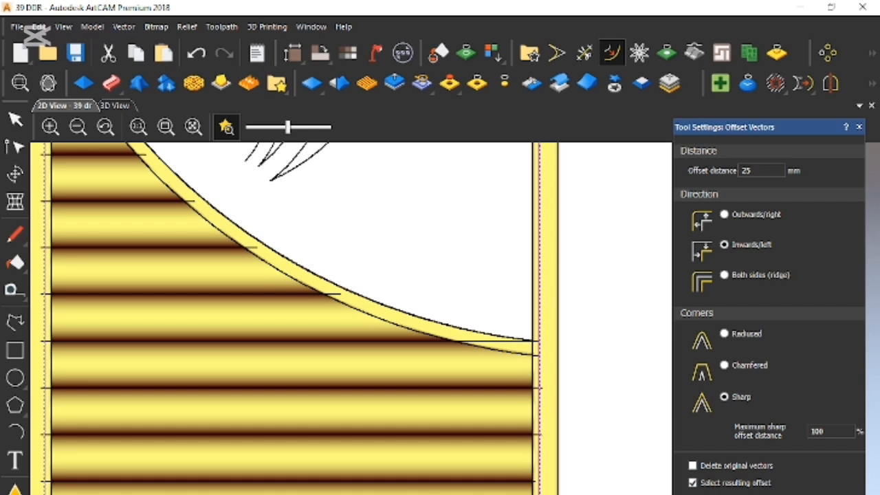
scroll(597, 402, "up", 4)
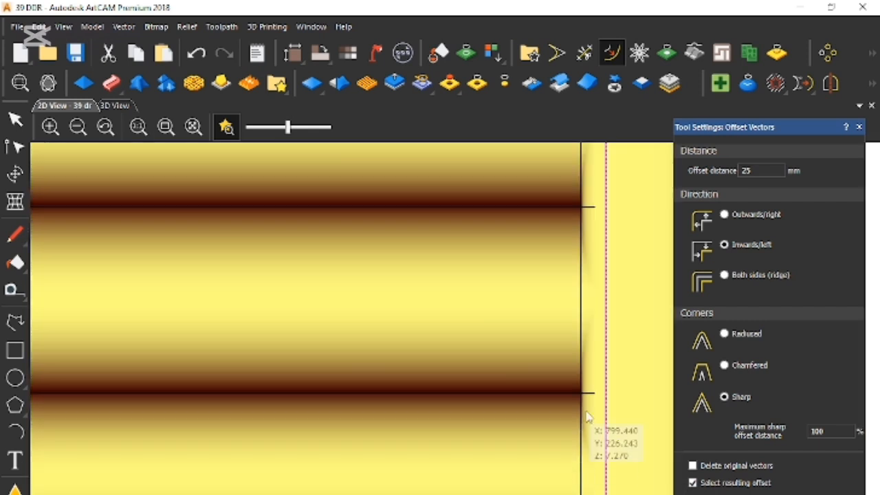
scroll(584, 316, "down", 5)
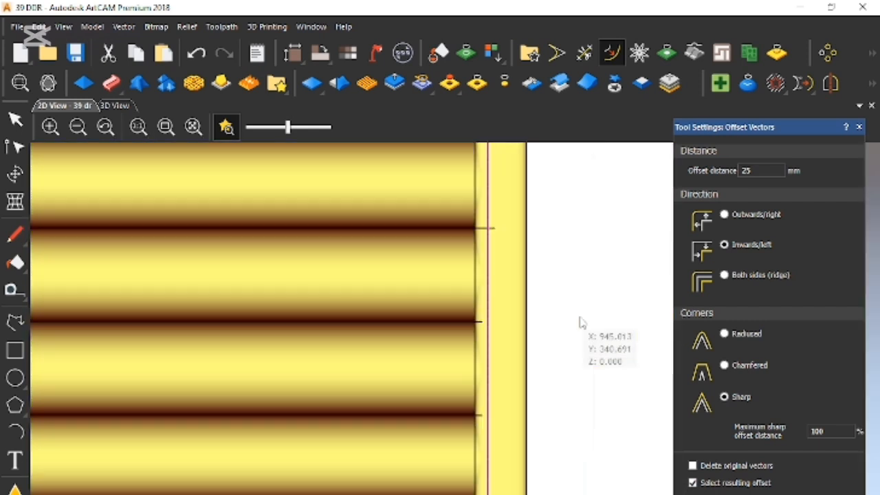
left_click(859, 128)
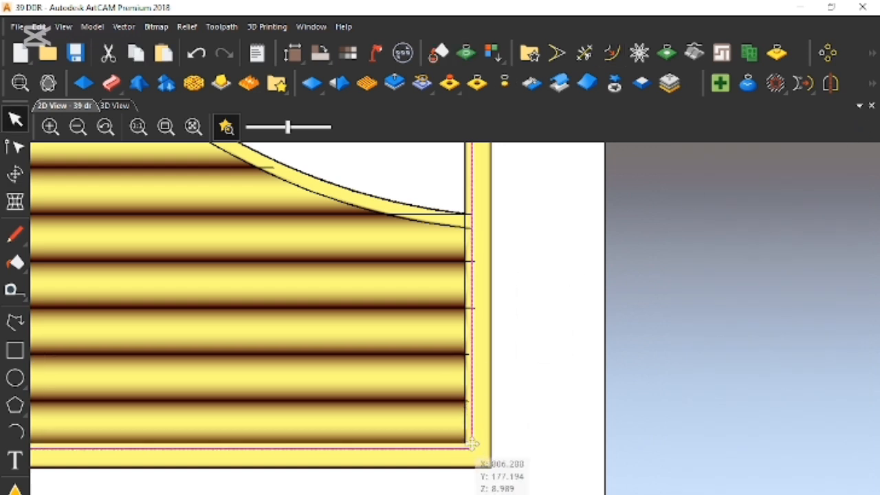
- Delete the older copy of the door vectors that stands left of the model
left_click(491, 451)
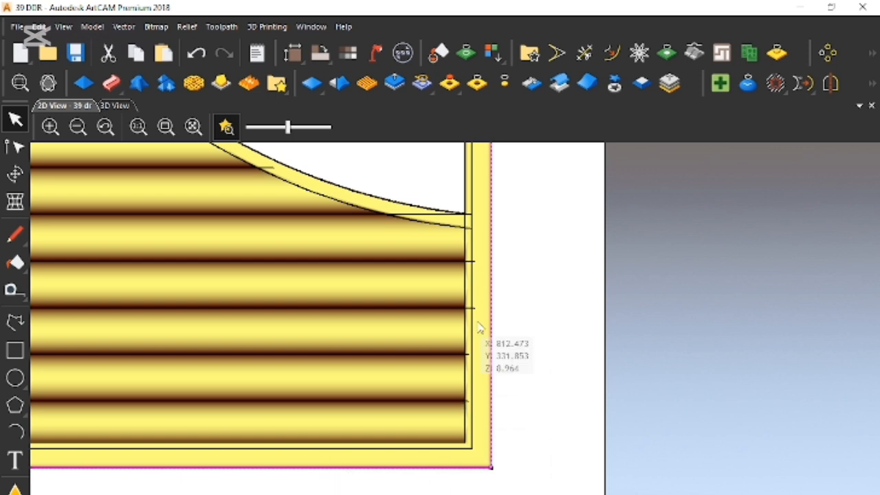
scroll(455, 289, "down", 5)
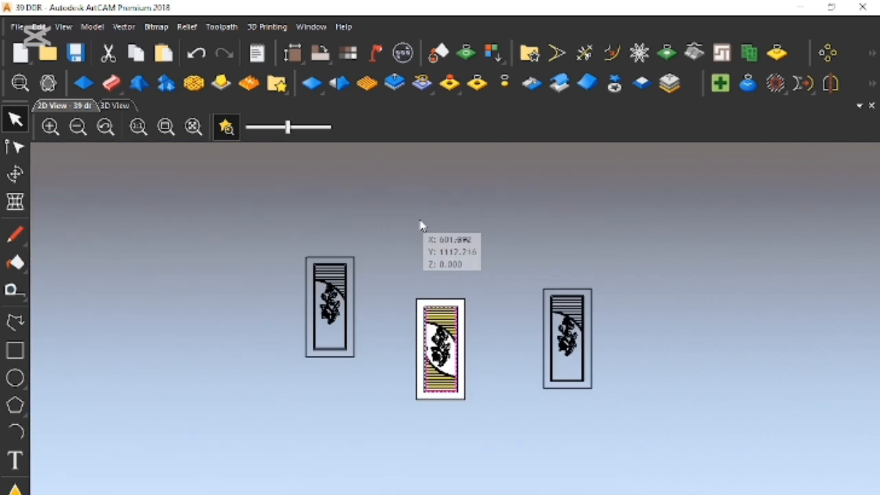
scroll(447, 323, "up", 5)
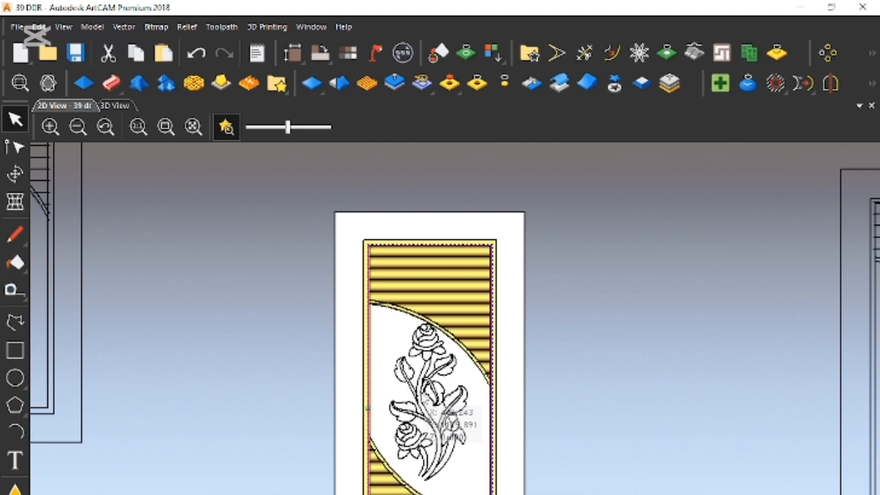
scroll(421, 406, "down", 5)
left_click_drag(259, 224, 381, 489)
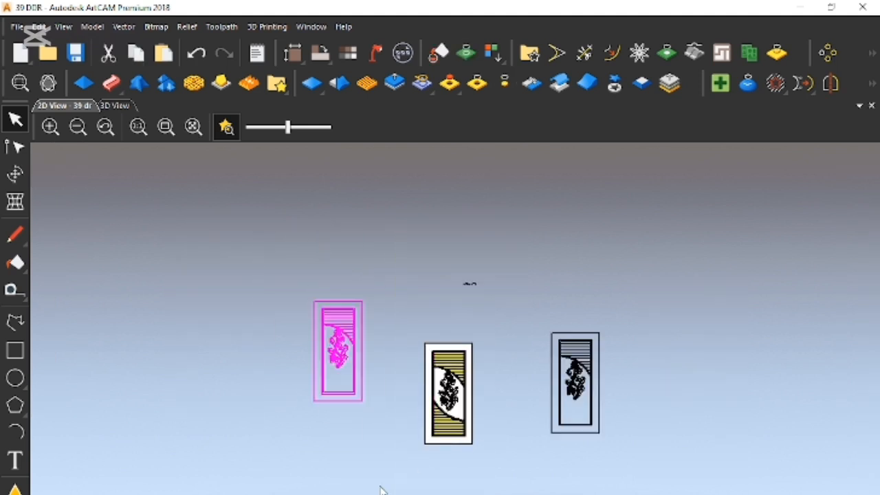
right_click(382, 490)
left_click(387, 67)
- Place a copy of the updated door vectors left of the model, beyond the door's outer border, and save the file
left_click_drag(383, 293, 512, 494)
left_click_drag(457, 427, 392, 481)
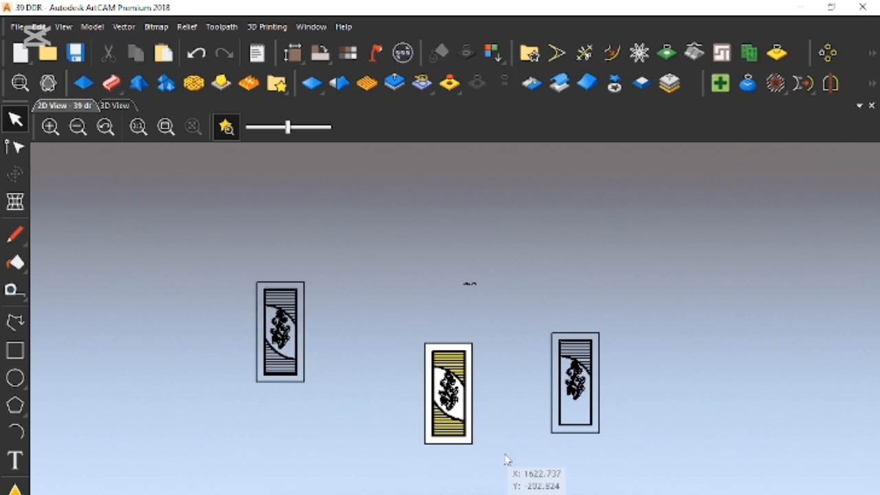
key("ctrl+s")
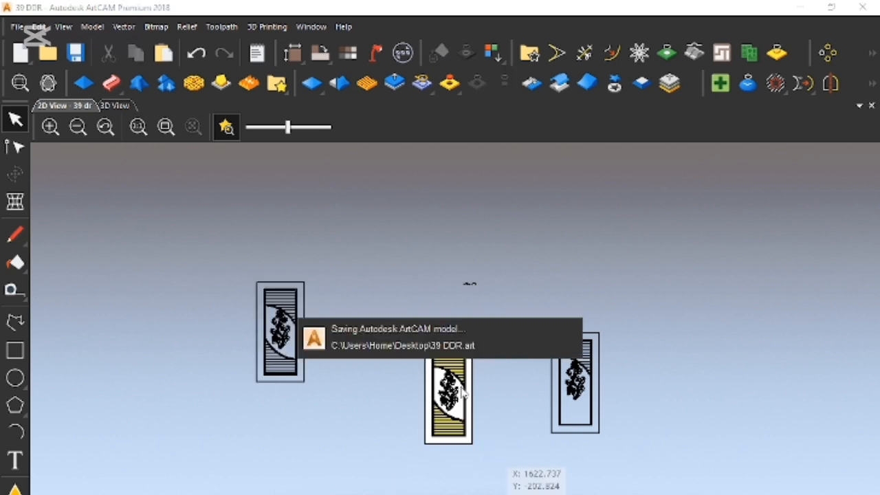
- Examine the lower arch vectors against the rose, the louvres and the side frame, then check the complete door panel
scroll(481, 440, "up", 3)
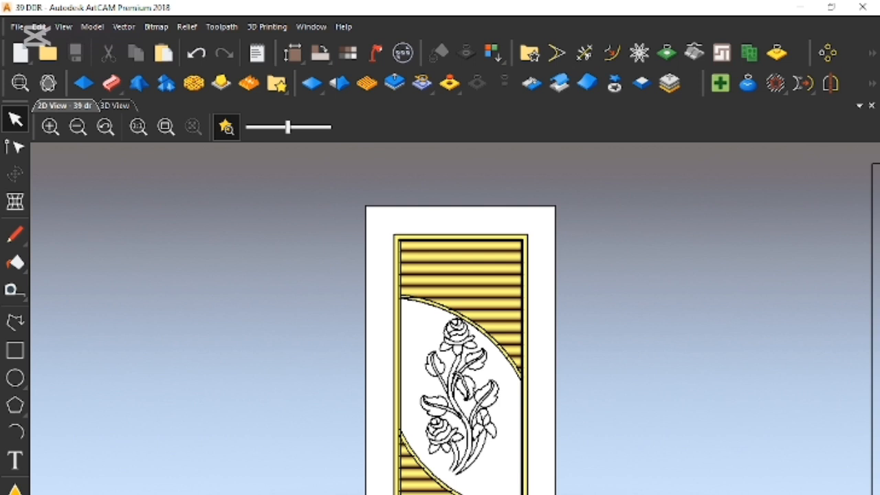
scroll(510, 492, "up", 2)
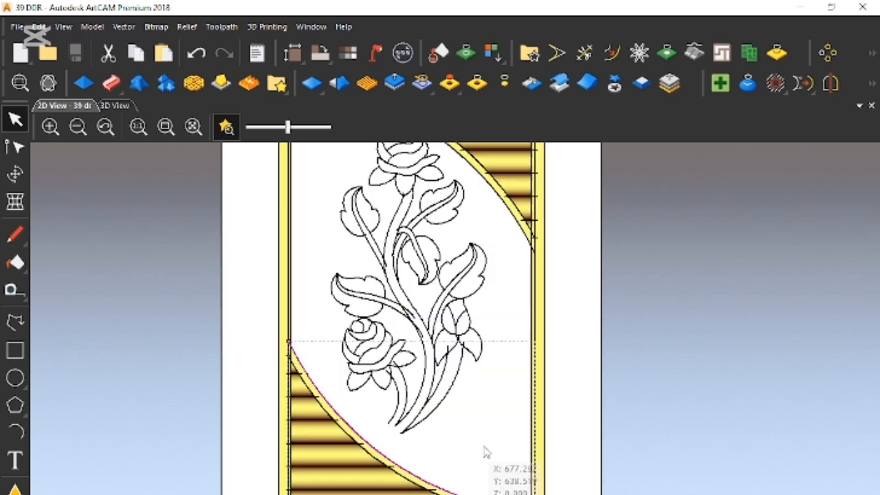
scroll(485, 485, "up", 2)
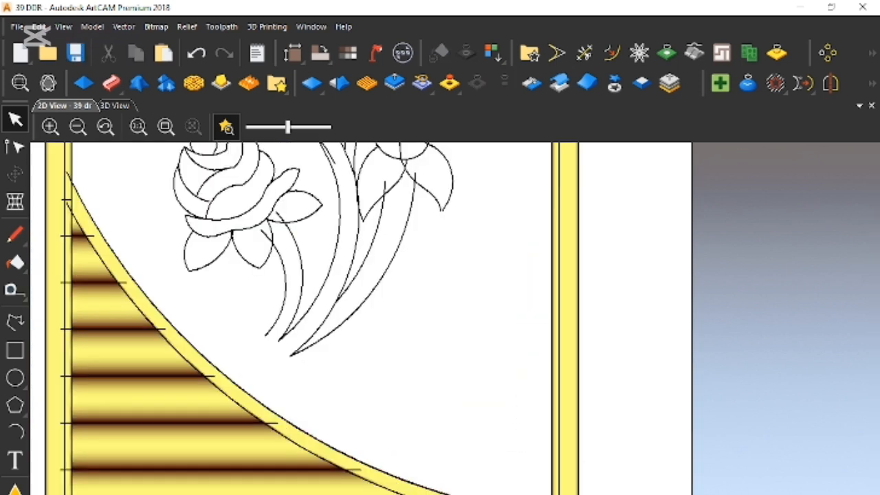
scroll(353, 476, "up", 2)
left_click(353, 475)
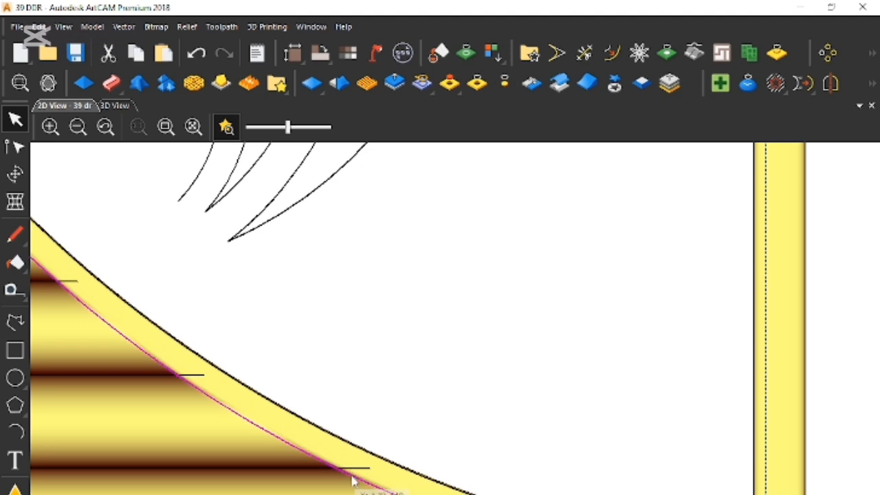
scroll(396, 462, "down", 4)
scroll(475, 295, "down", 2)
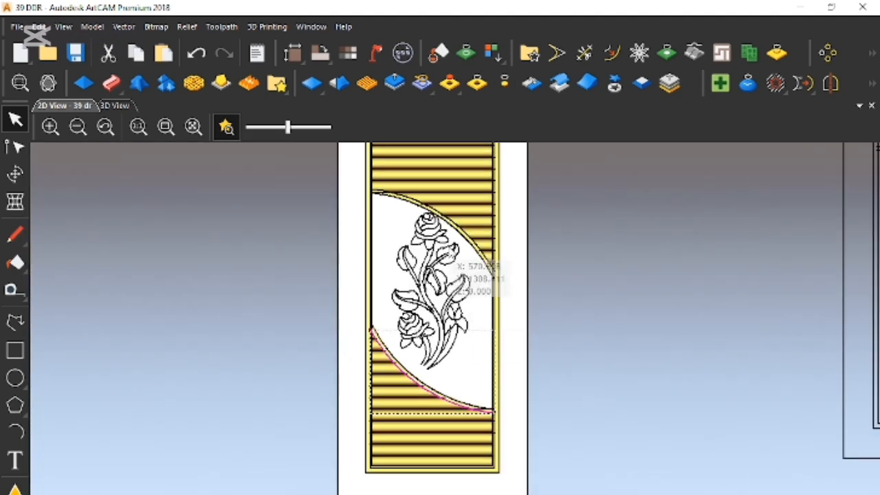
scroll(453, 253, "down", 1)
scroll(460, 313, "up", 1)
left_click(595, 318)
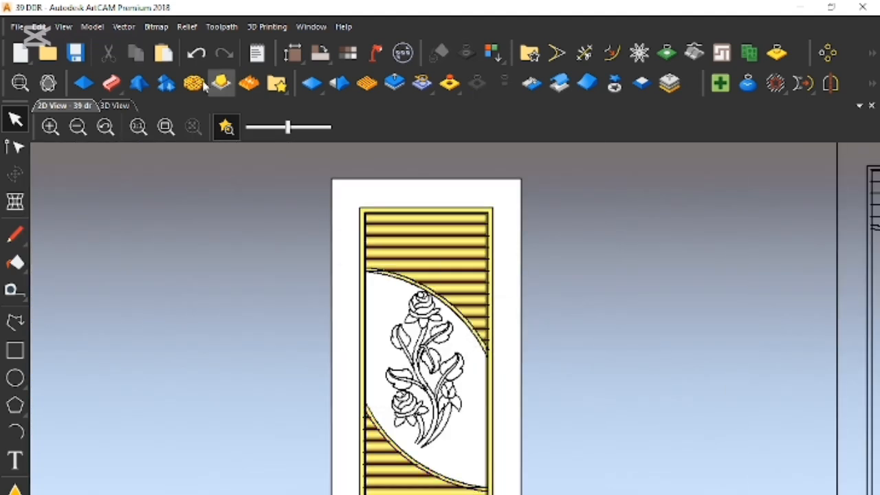
left_click(611, 52)
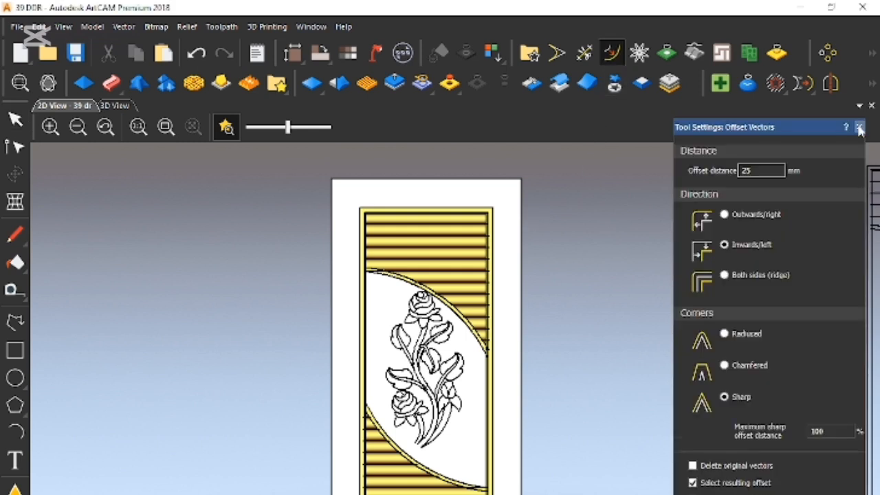
left_click(859, 128)
- Replace the relief preview with the reference bitmap in the 2D view, fade it to the minimum and save the model
left_click(226, 126)
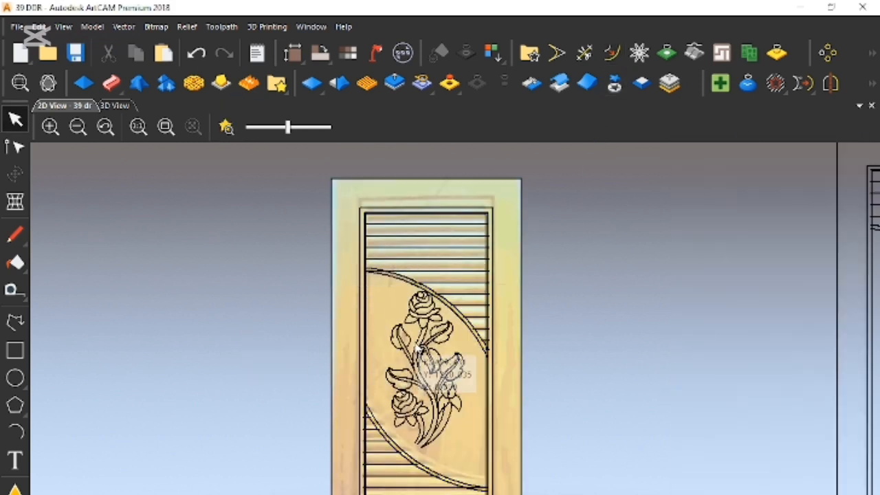
left_click_drag(284, 128, 246, 128)
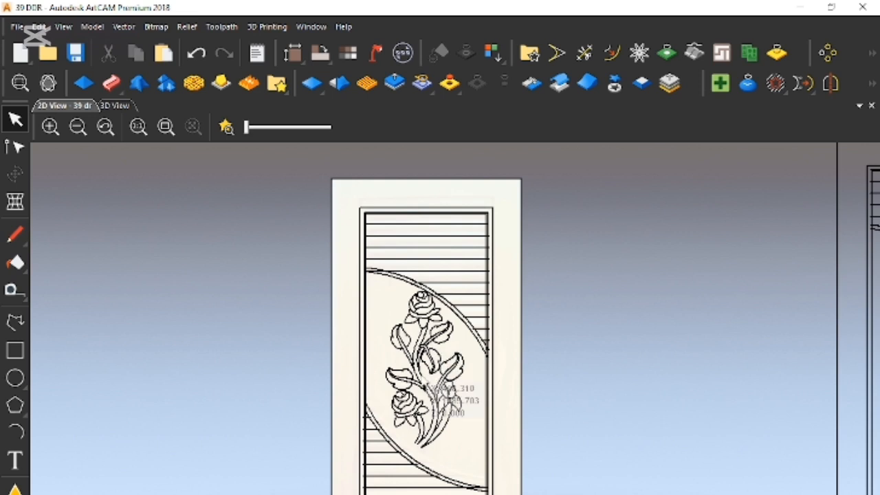
scroll(440, 416, "up", 3)
scroll(442, 416, "down", 5)
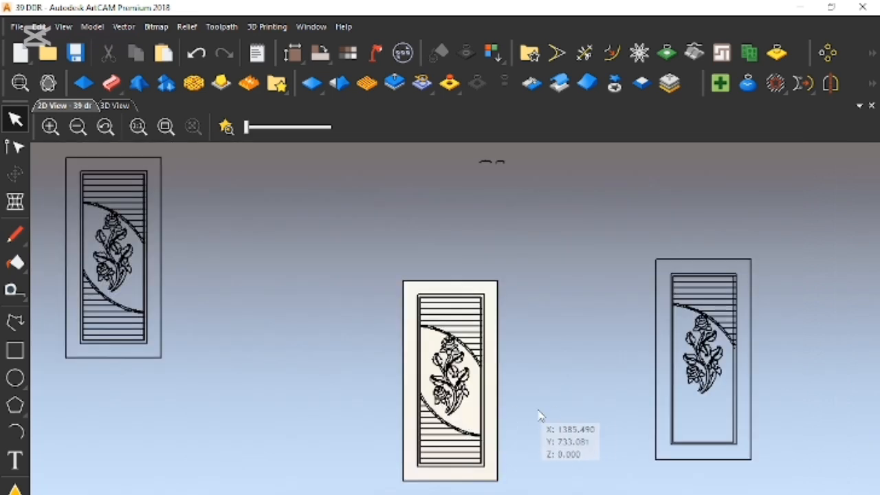
key("ctrl+s")
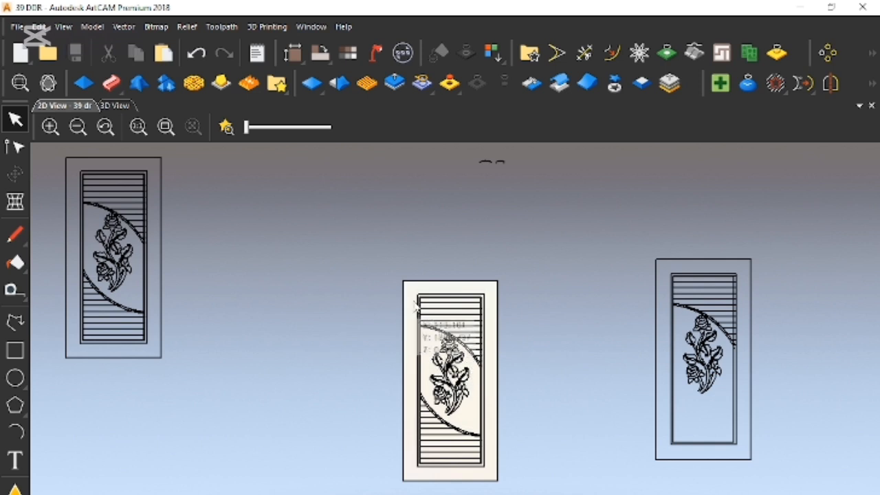
- Offset all vectors within the middle door's outer border by 0.5 mm on both sides with sharp corners, and save the model
left_click_drag(409, 284, 501, 484)
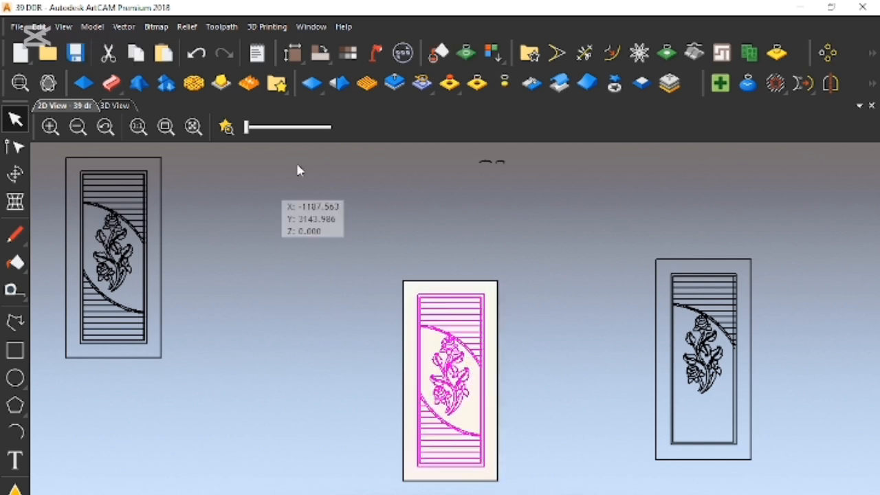
left_click(611, 53)
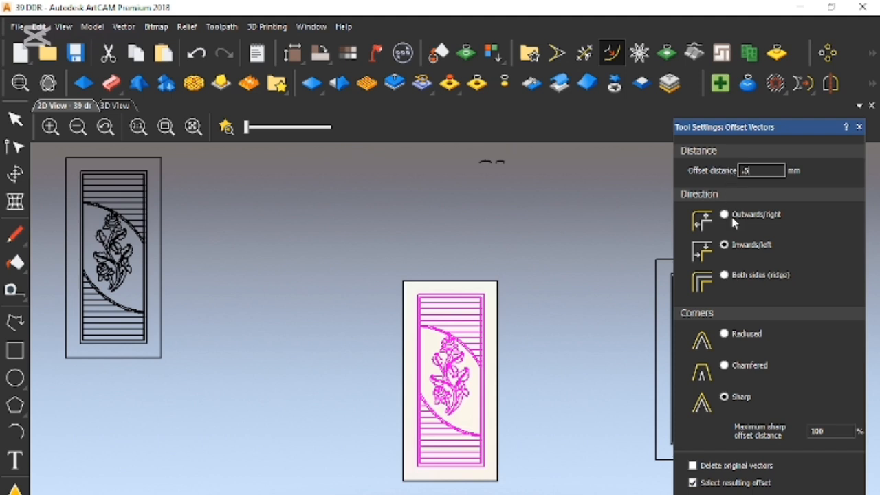
left_click(725, 277)
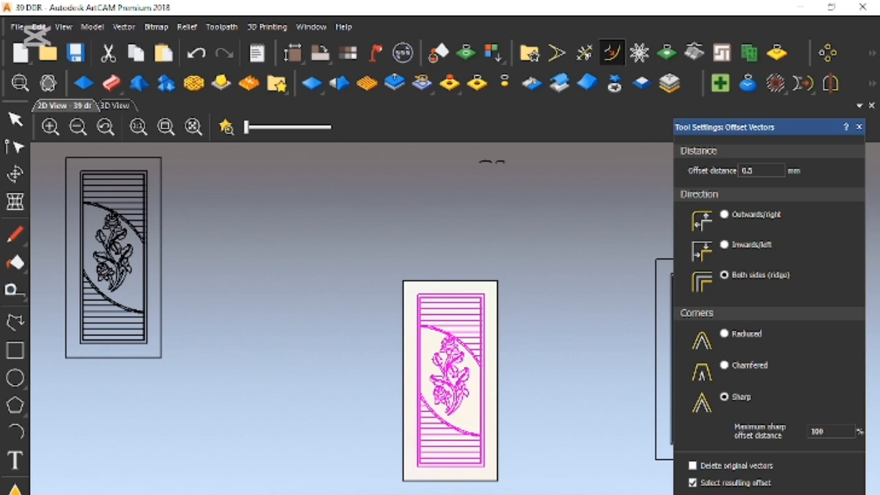
left_click(860, 127)
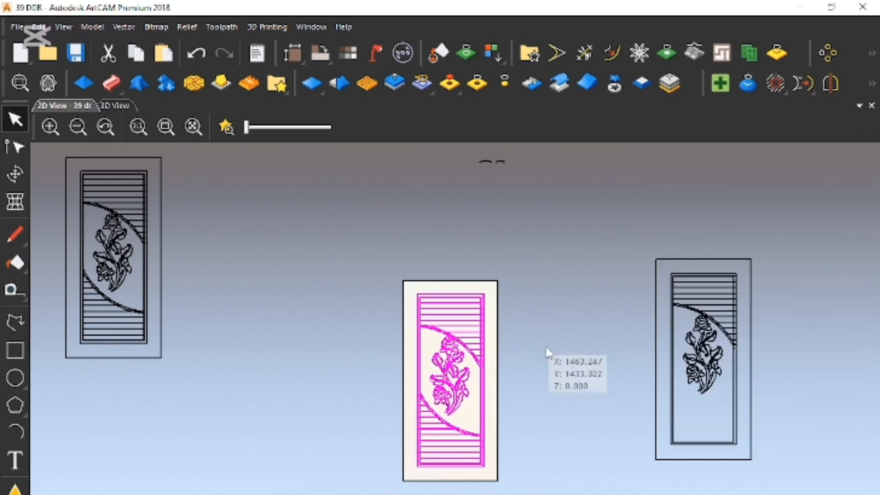
left_click(554, 364)
scroll(461, 412, "down", 2)
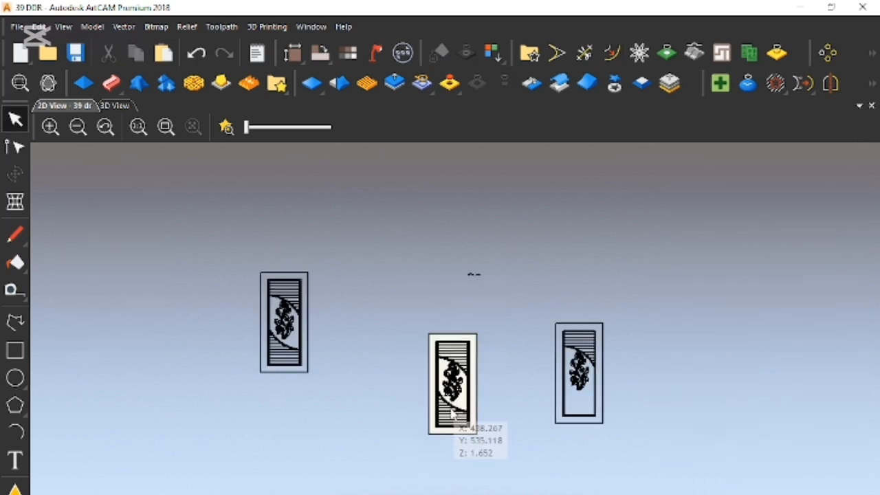
key("ctrl+s")
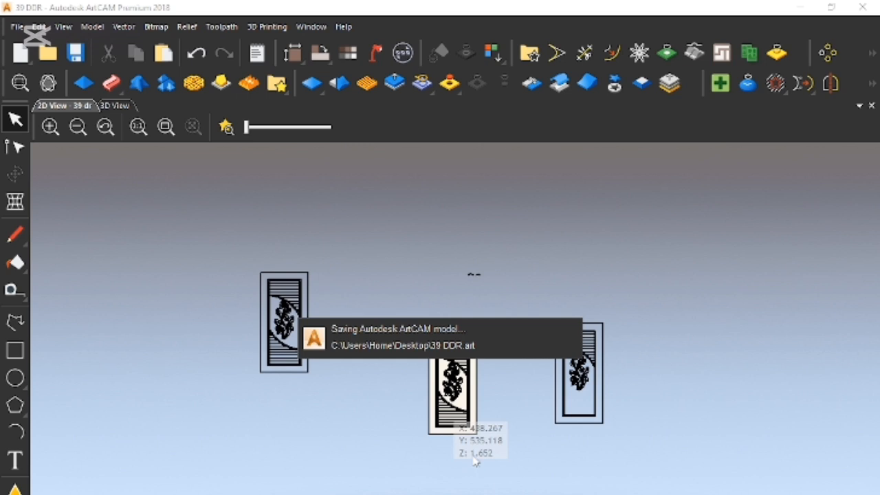
- Examine the offset lines around the lower arch, the louvre ends and the side frame
scroll(433, 420, "up", 3)
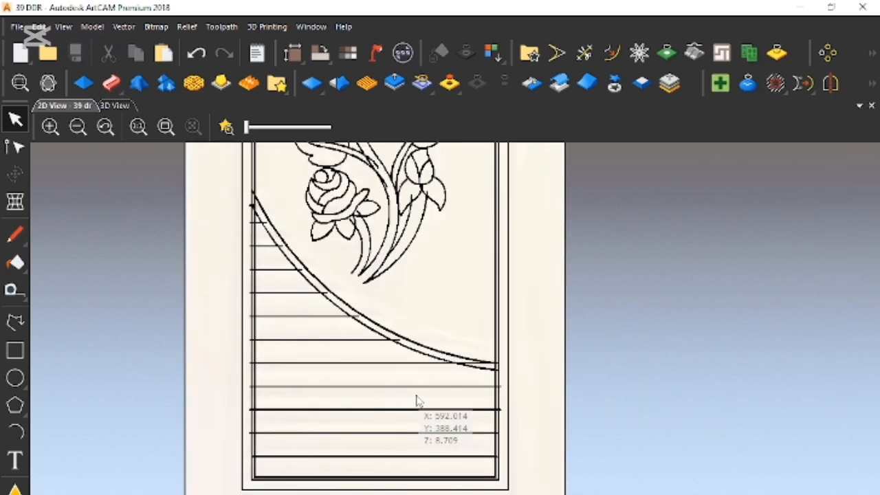
scroll(447, 382, "up", 3)
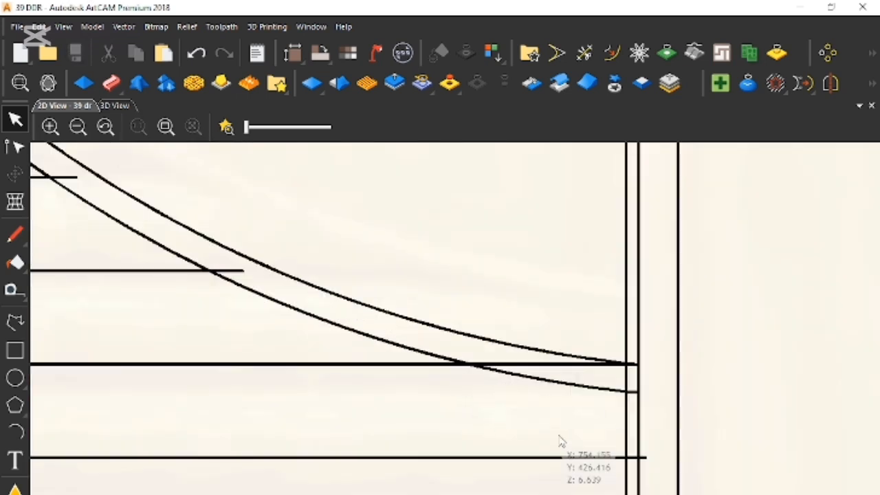
scroll(361, 366, "down", 2)
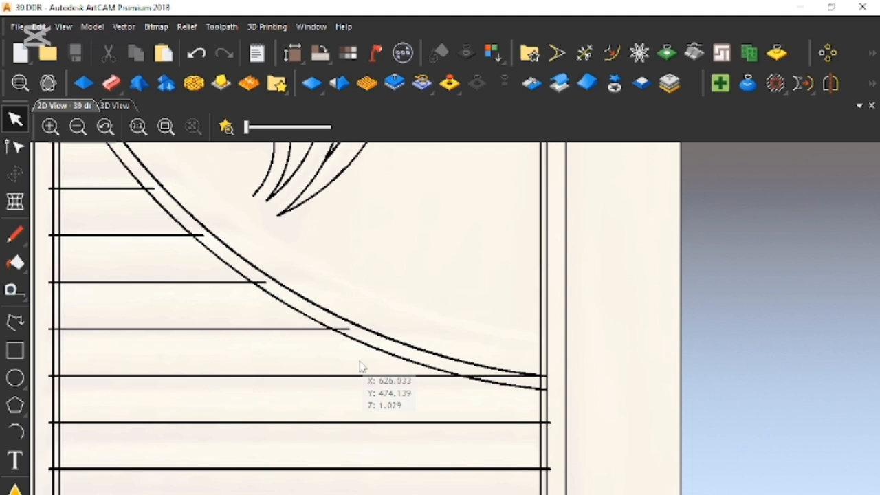
scroll(361, 367, "down", 2)
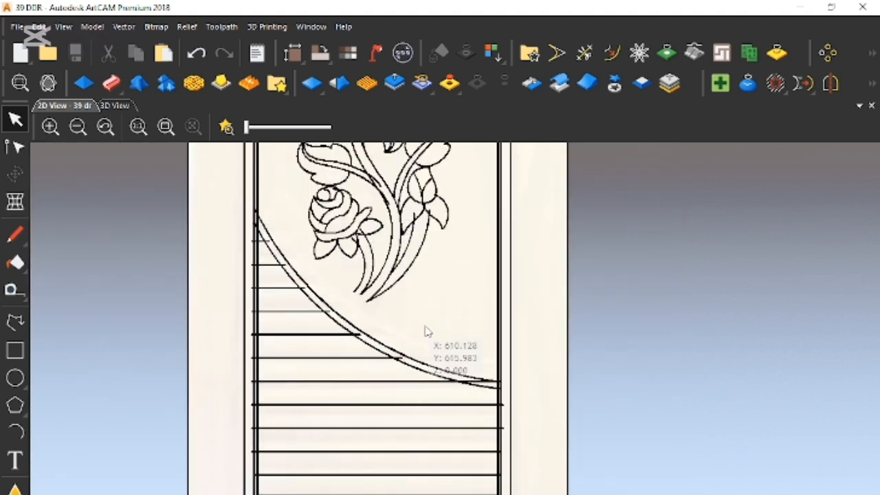